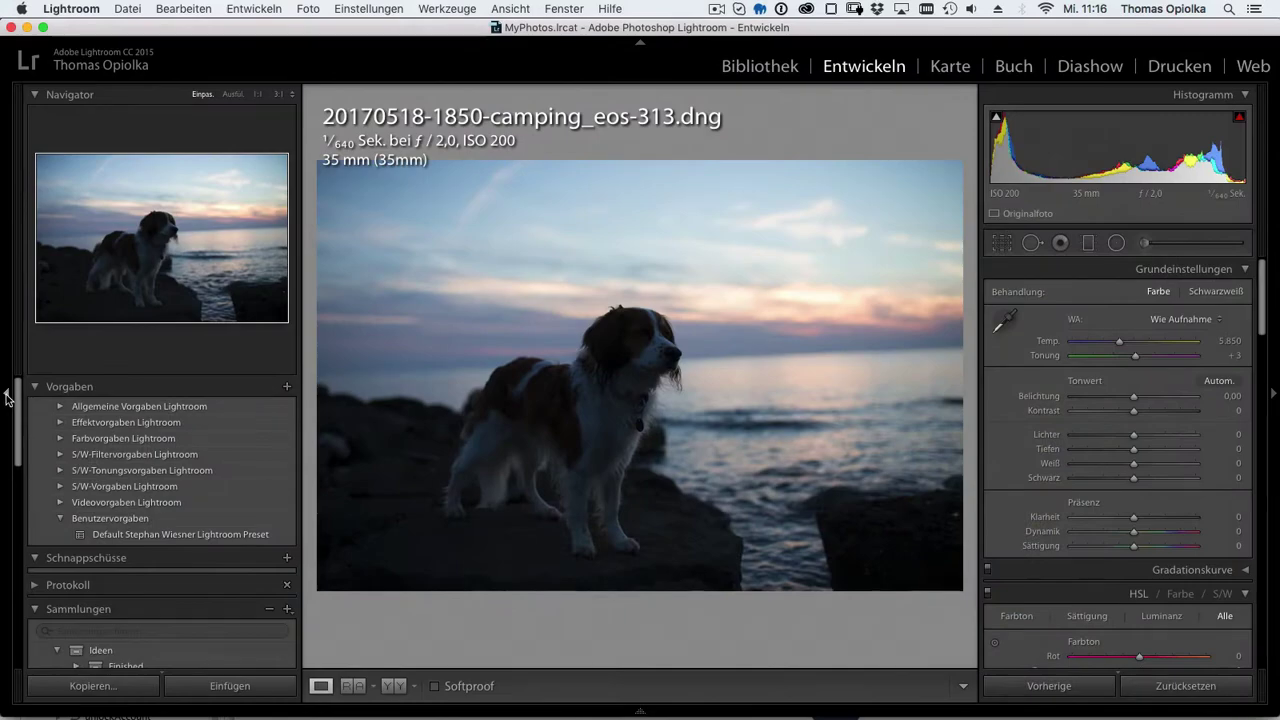
- Hide the left panel, go full screen, and set Highlights to −100 and Shadows to about +65
click(8, 400)
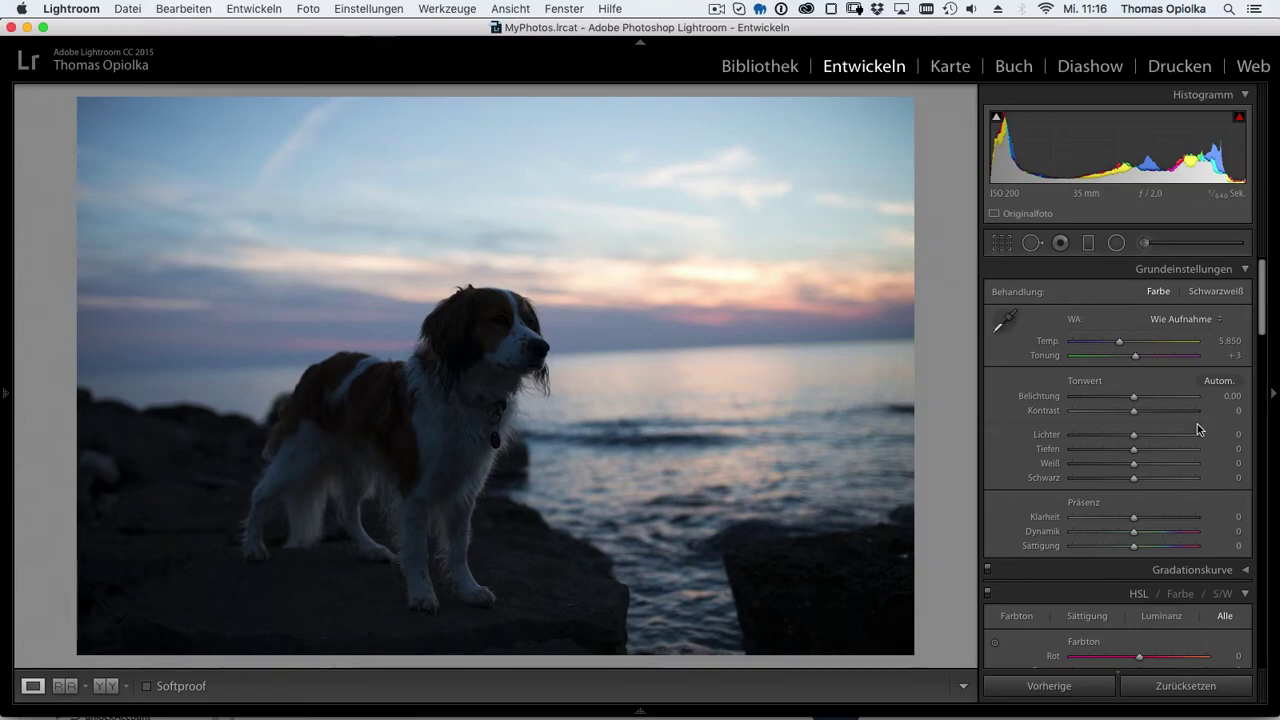
key(shift+f)
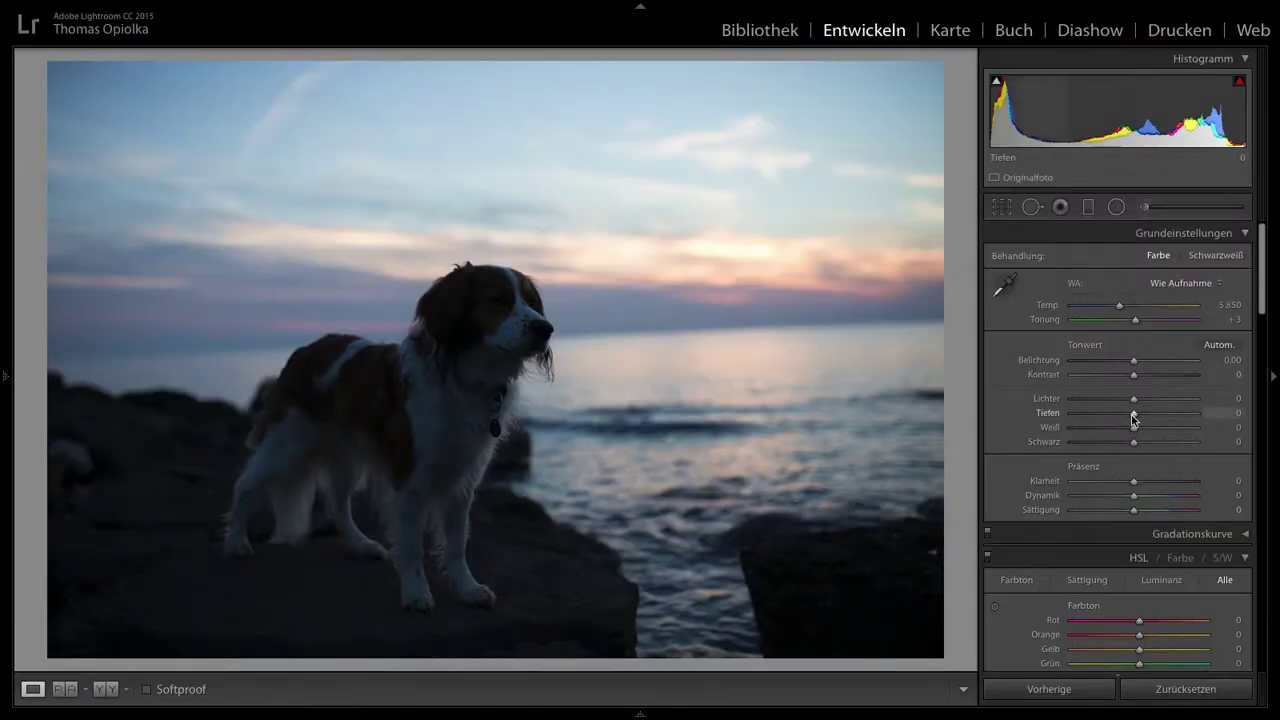
mouse_move(1133, 398)
mouse_down()
mouse_move(1072, 398)
mouse_move(1192, 423)
mouse_move(1175, 423)
mouse_up()
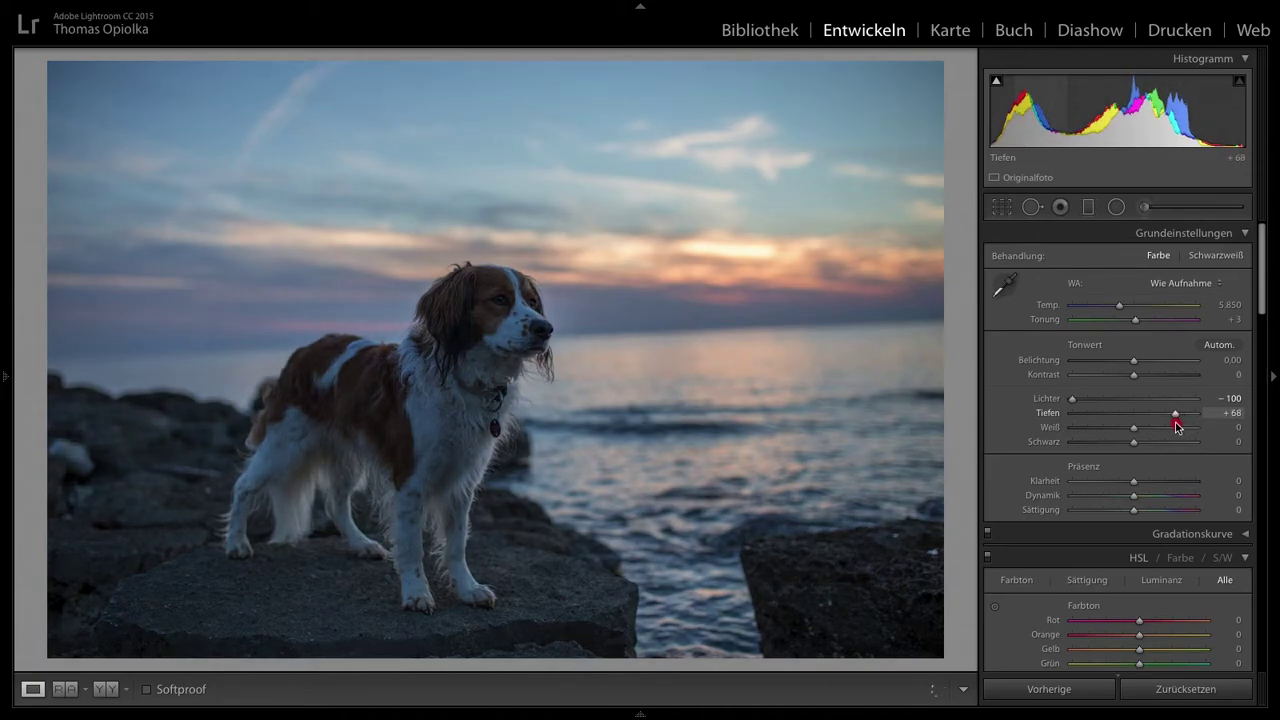
- Straighten the photo along the horizon with a 2.60° crop and reposition it in the frame
click(1001, 206)
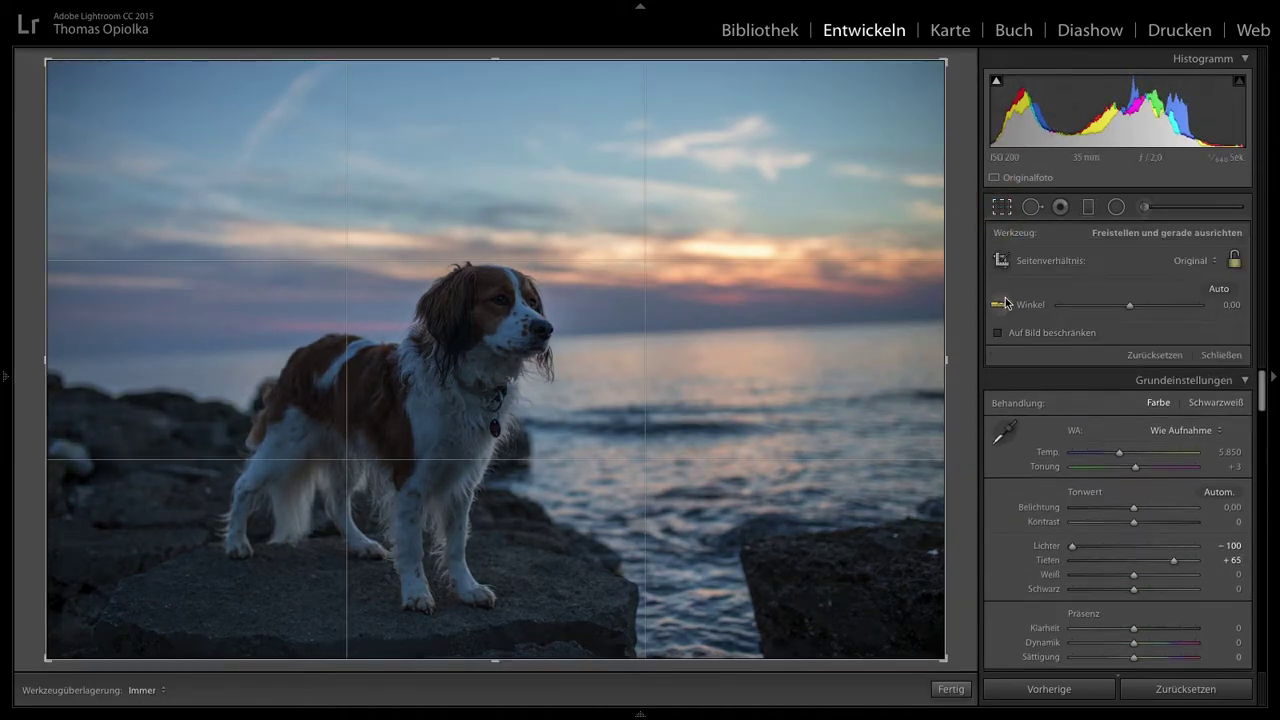
drag(181, 352, 810, 326)
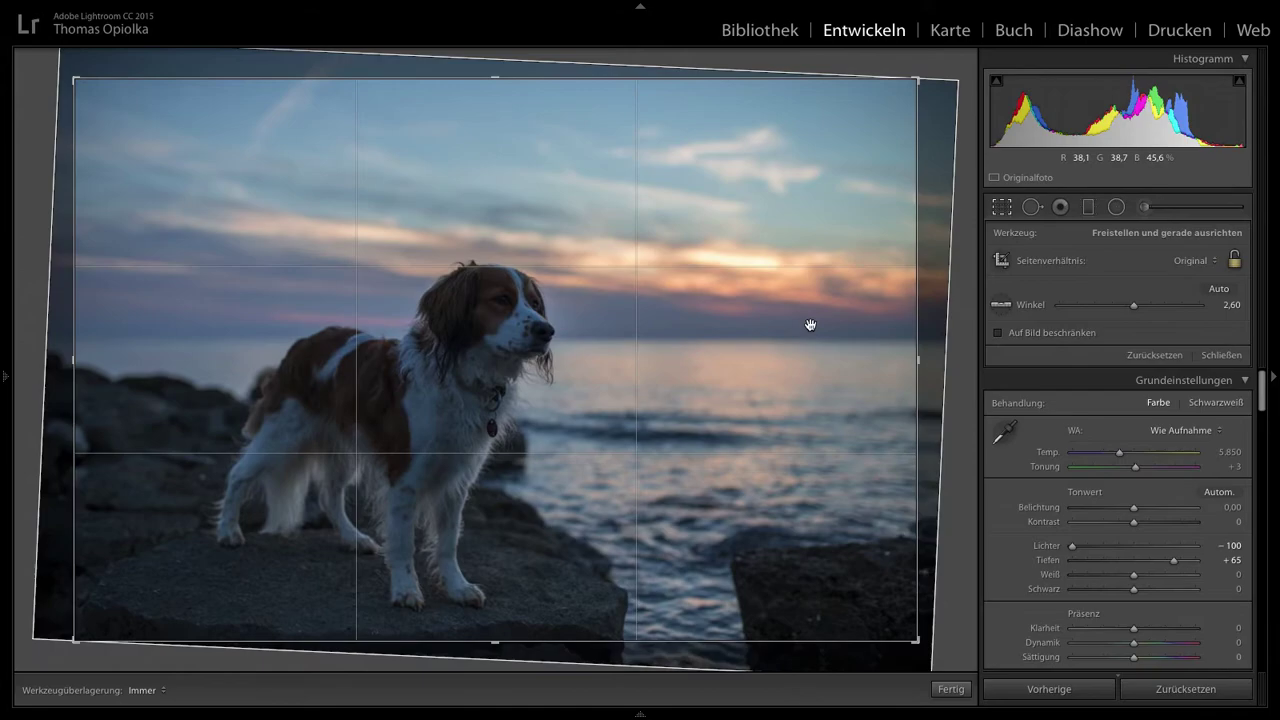
drag(649, 382, 623, 386)
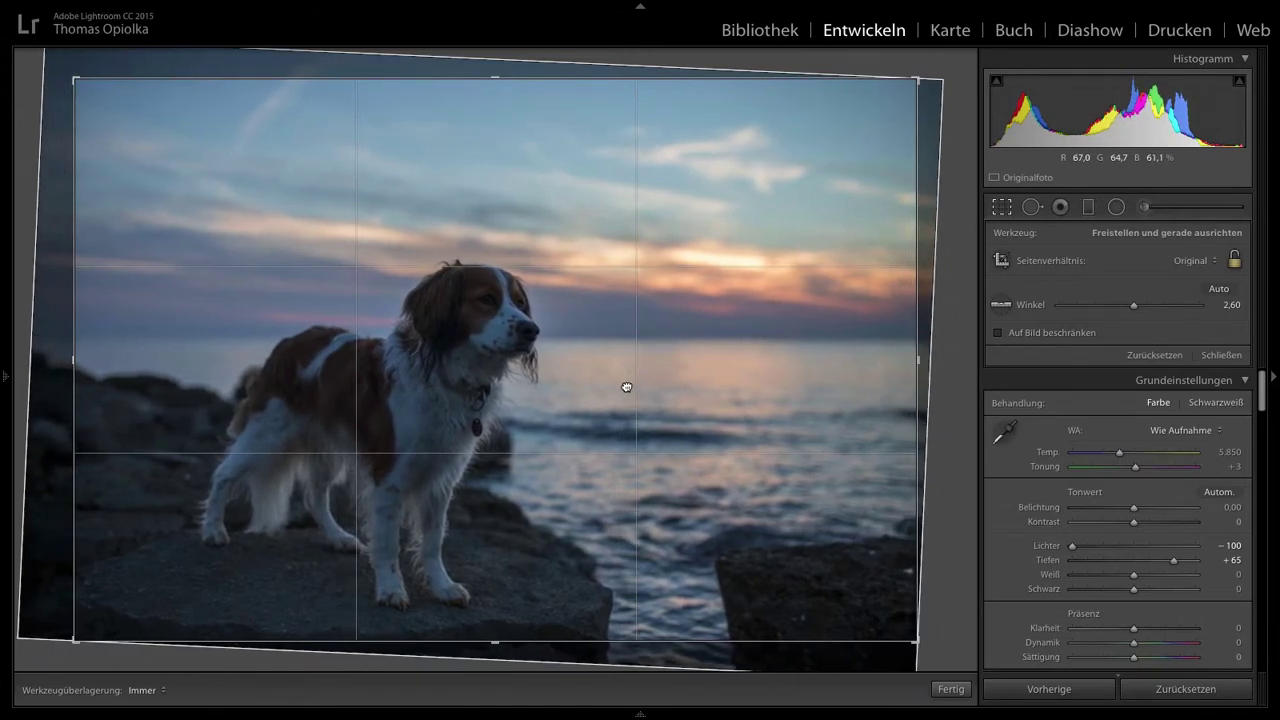
key(Return)
- Enable lens profile corrections and inspect the dog's head at close zoom
scroll(1160, 437, down, 10)
click(1070, 377)
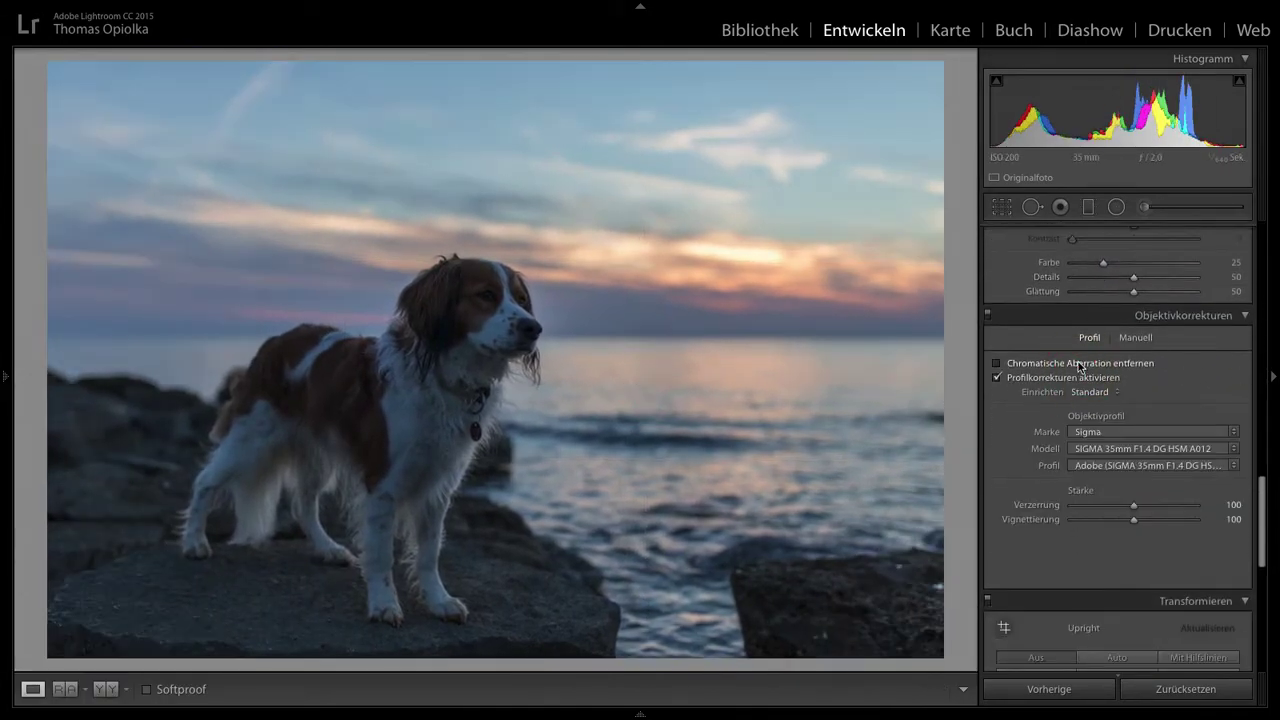
click(455, 311)
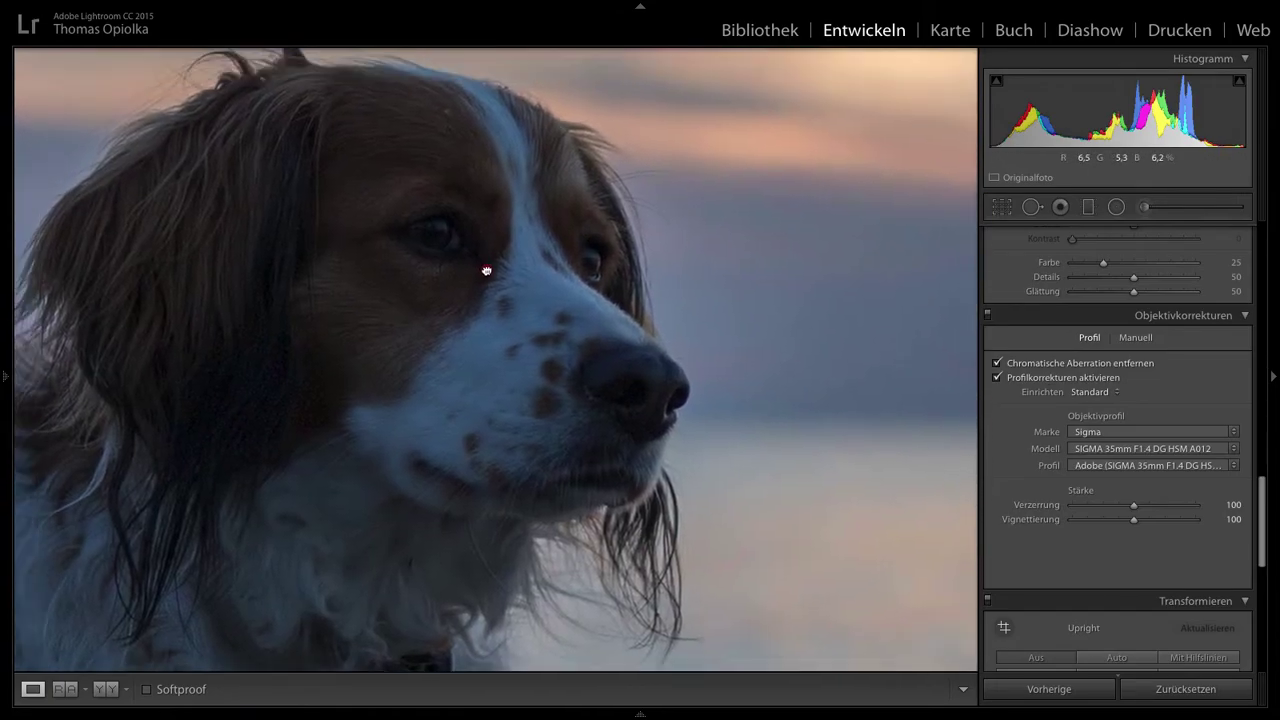
drag(486, 266, 666, 223)
click(677, 318)
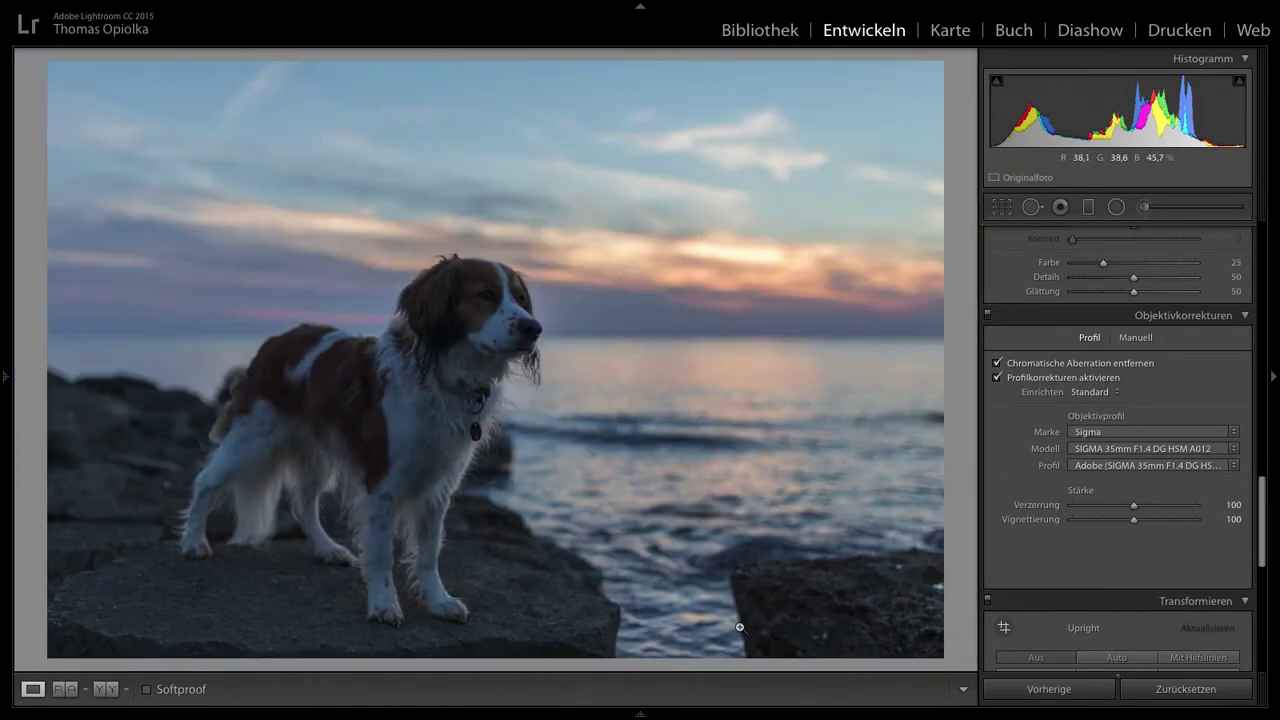
scroll(1157, 356, up, 5)
- Warm the photo by raising Temperature and Tint
scroll(1170, 365, up, 5)
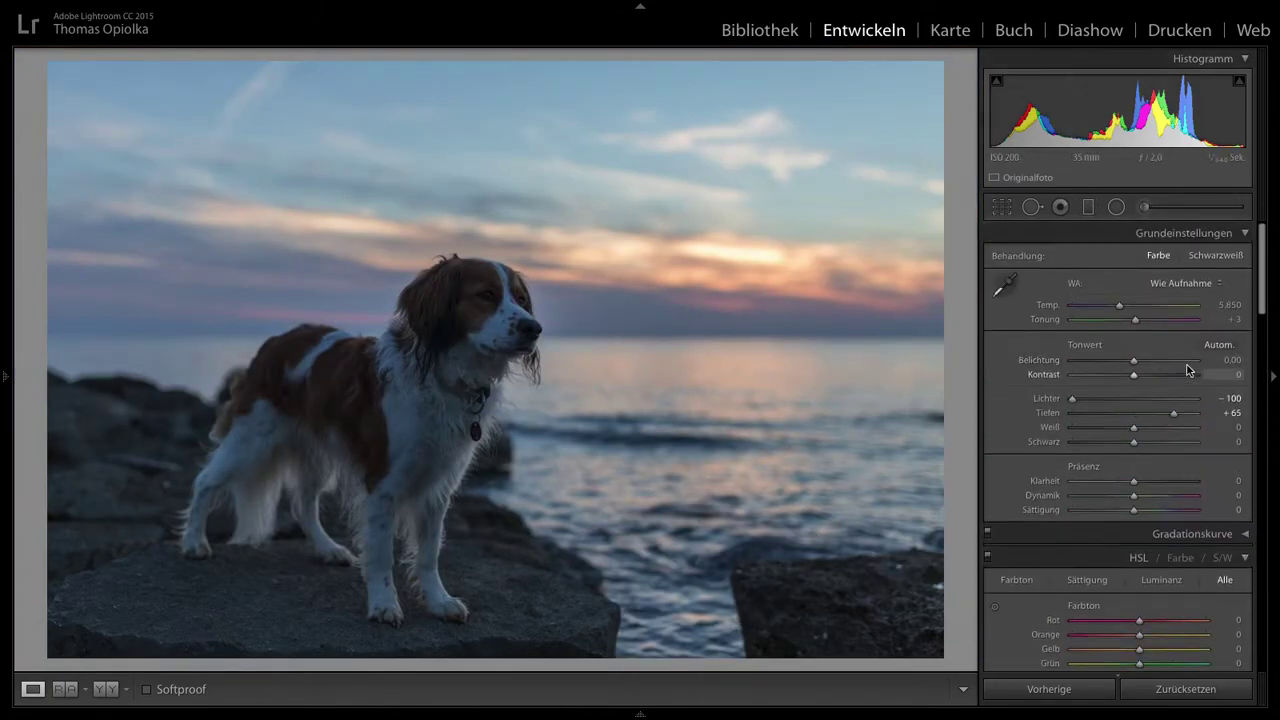
drag(1119, 305, 1131, 305)
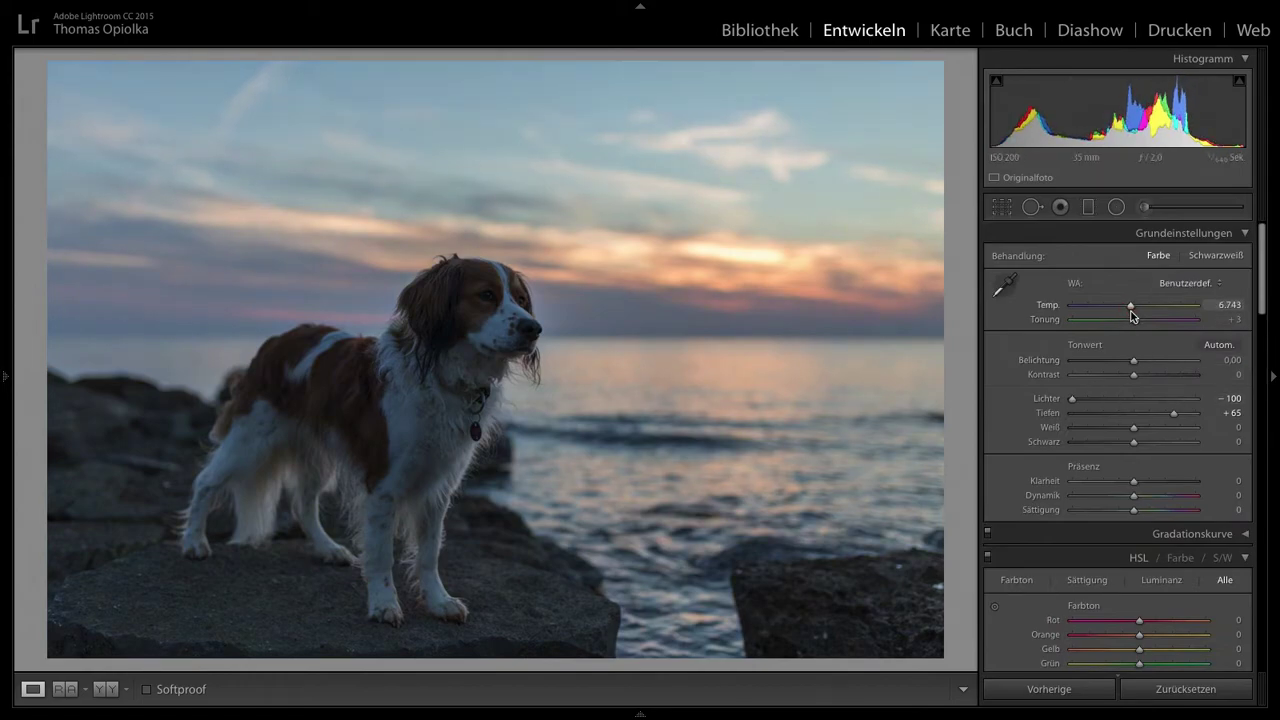
mouse_move(1173, 413)
mouse_down()
mouse_move(1205, 415)
mouse_move(1177, 413)
mouse_up()
mouse_move(1131, 305)
mouse_down()
mouse_move(1143, 319)
mouse_move(1146, 305)
mouse_up()
- Try the Schatten and Bewölkt presets, then settle on custom Temp 7,260, Tint +27, Shadows +70
click(1192, 283)
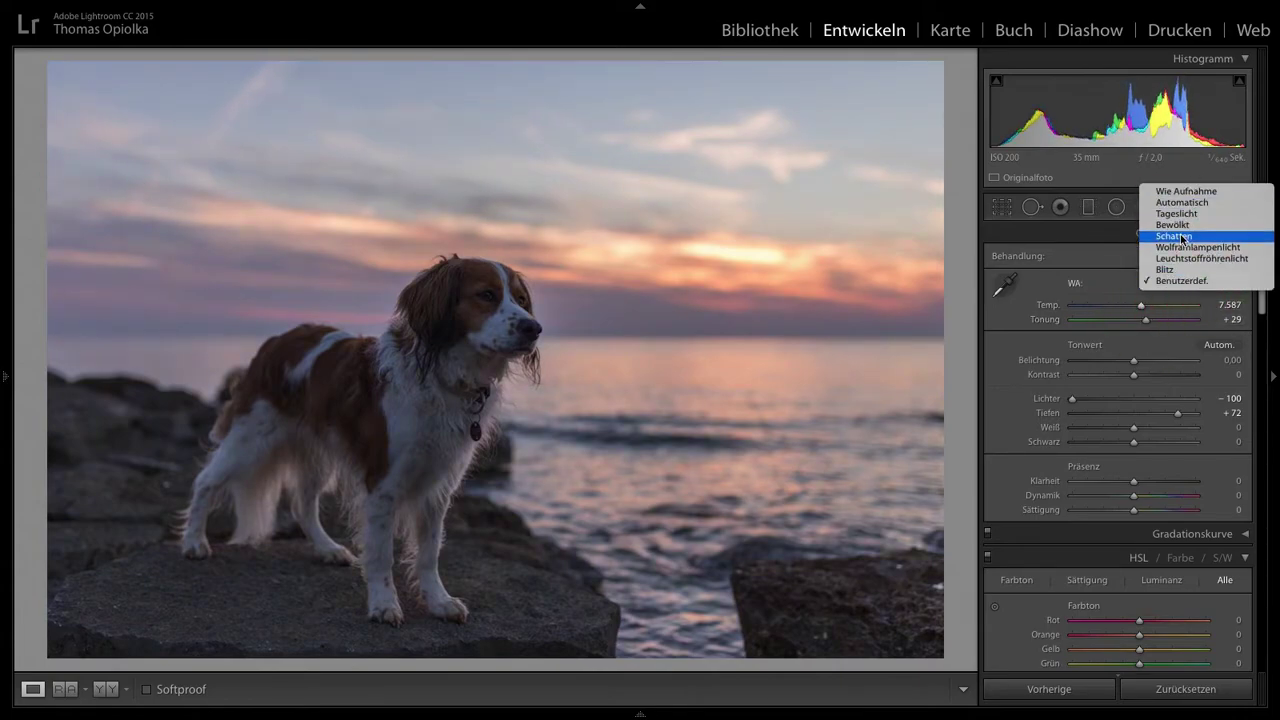
click(1185, 235)
click(1197, 284)
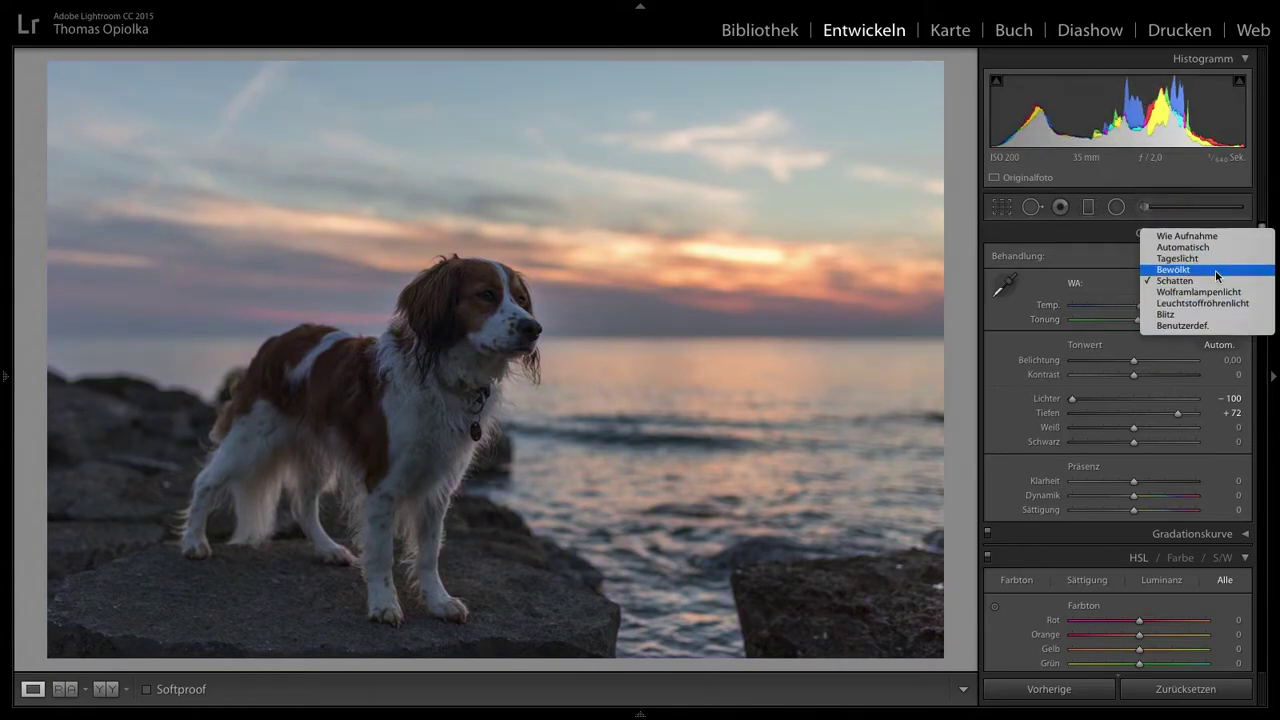
click(1195, 269)
click(1196, 250)
mouse_move(1134, 319)
mouse_down()
mouse_move(1147, 319)
mouse_move(1136, 305)
mouse_up()
drag(1177, 413, 1176, 413)
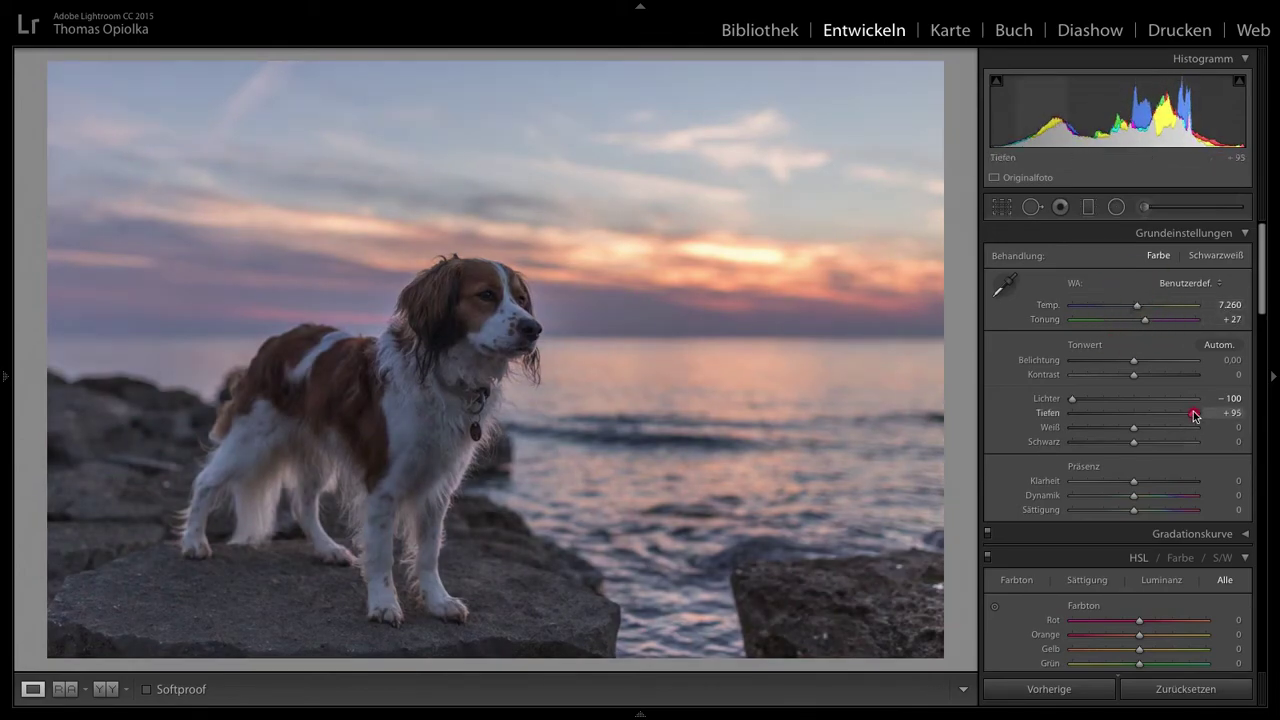
- Draw a graduated filter over the sky down to the horizon, cool it, and preview its mask
click(1088, 208)
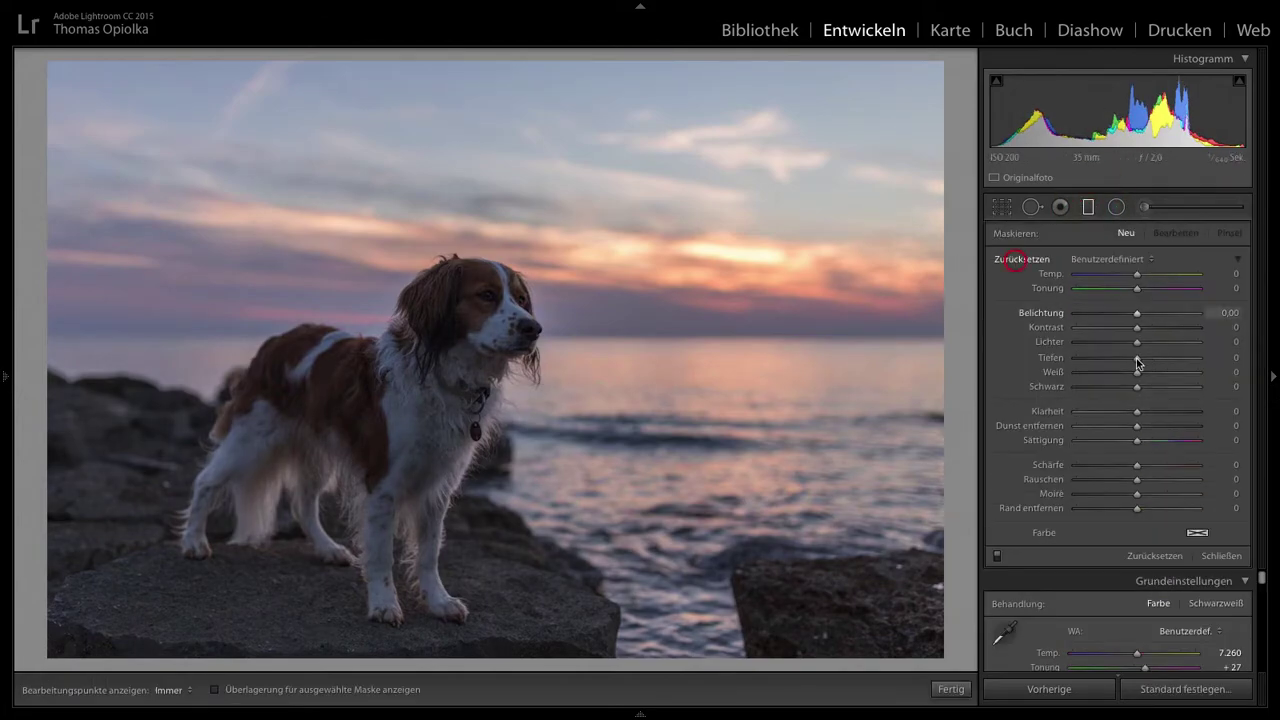
drag(531, 131, 531, 332)
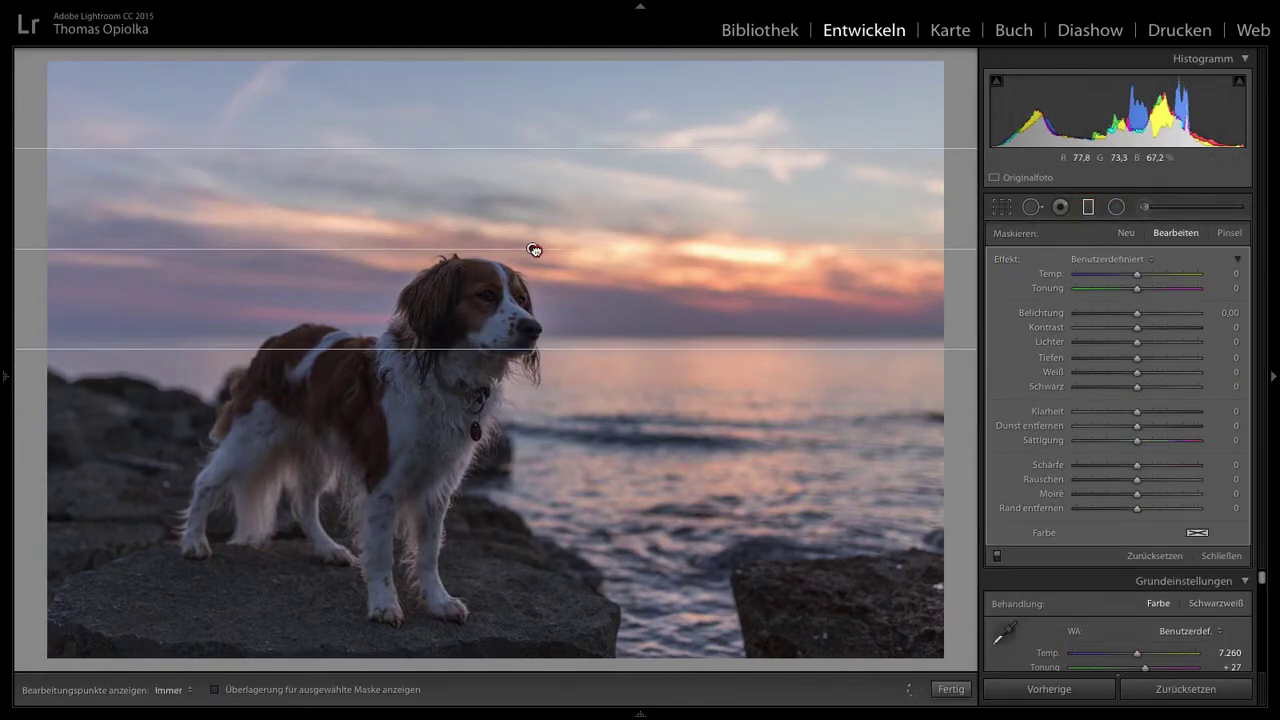
drag(532, 231, 532, 255)
mouse_move(1136, 273)
mouse_down()
mouse_move(1070, 272)
mouse_move(1077, 288)
mouse_up()
click(1229, 232)
scroll(438, 308, down, 5)
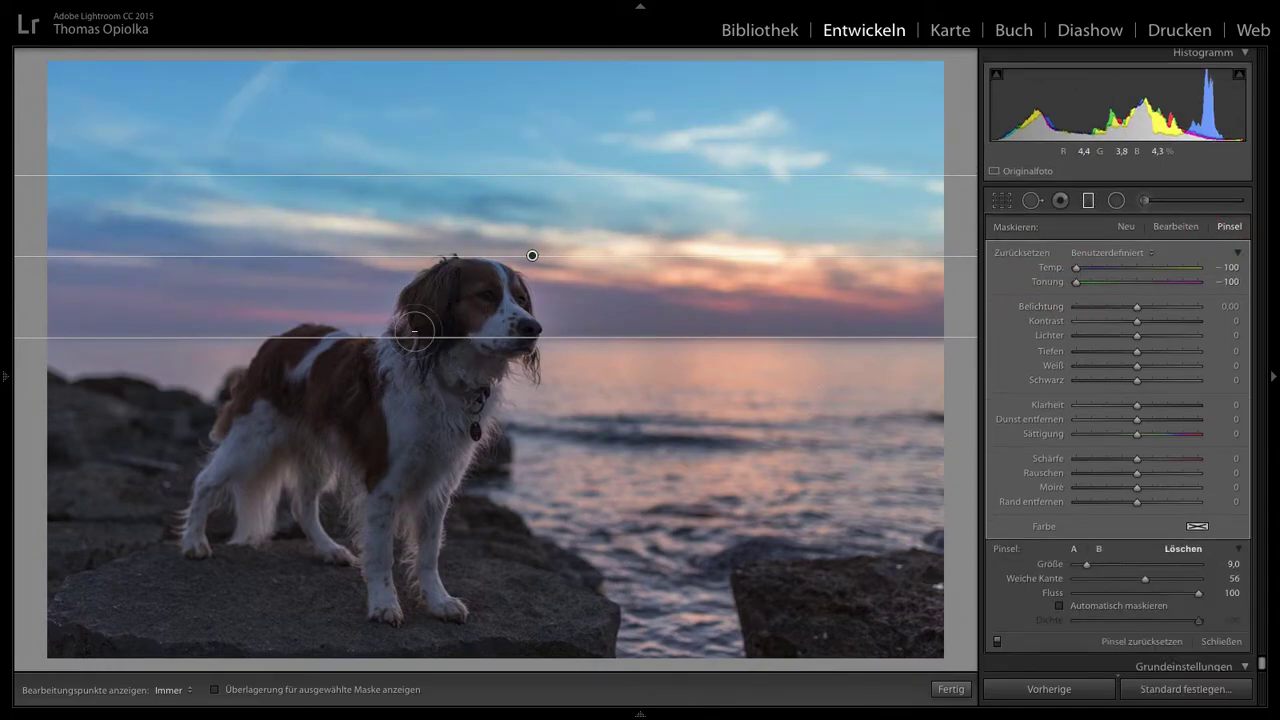
click(214, 689)
key(h)
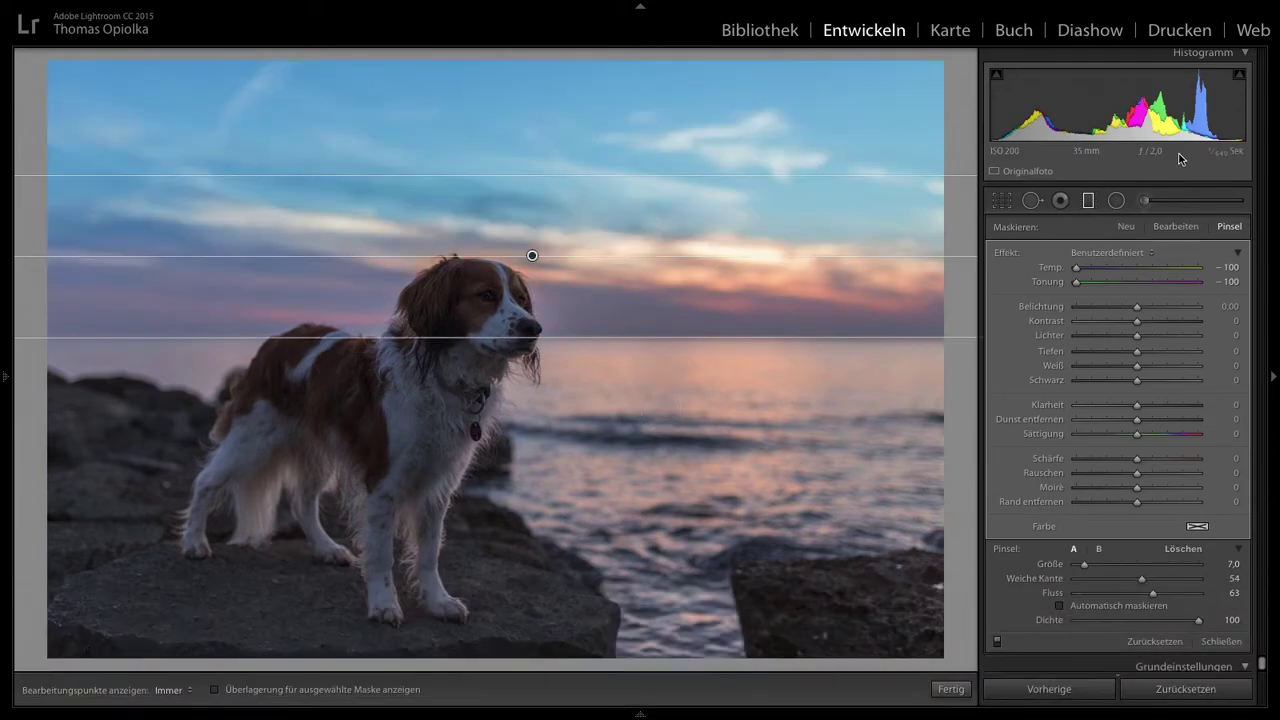
- Set the sky filter to Temp −20, Contrast 7, Highlights −38, Clarity 40, and global Vibrance +12
click(1175, 226)
double_click(1120, 273)
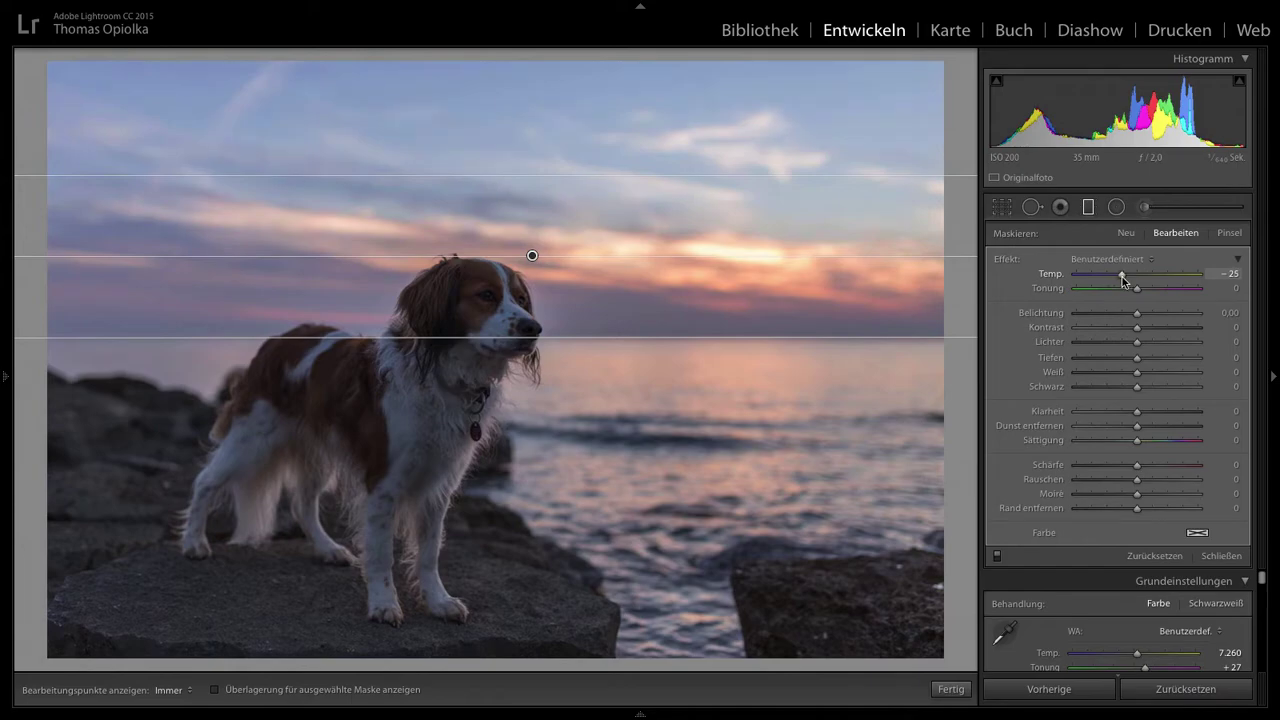
drag(1136, 327, 1113, 342)
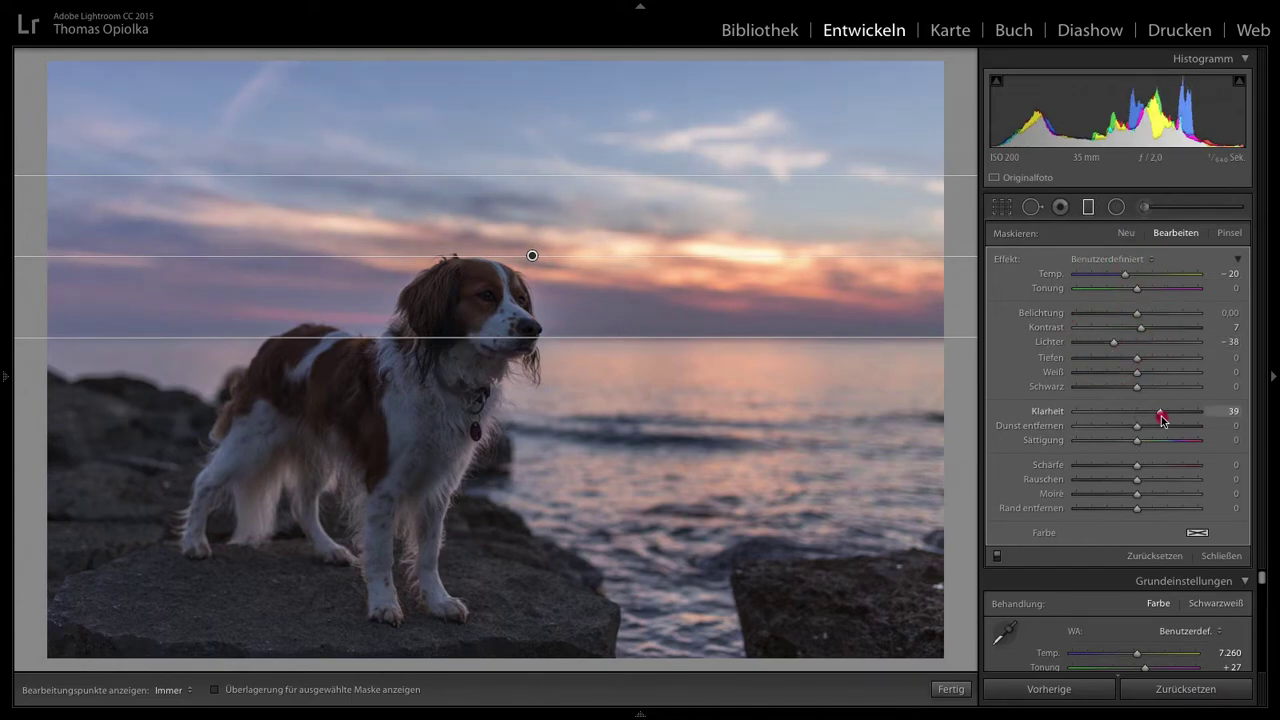
drag(1162, 420, 1163, 418)
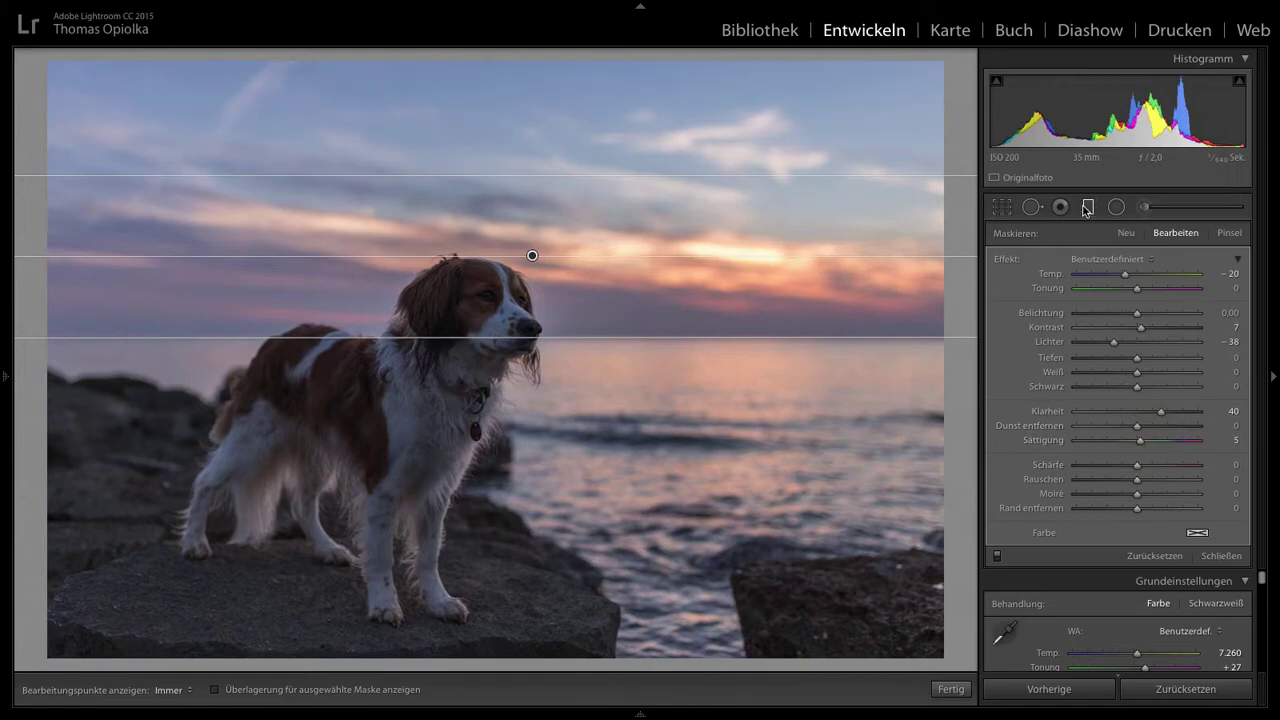
key(m)
drag(1141, 500, 1138, 498)
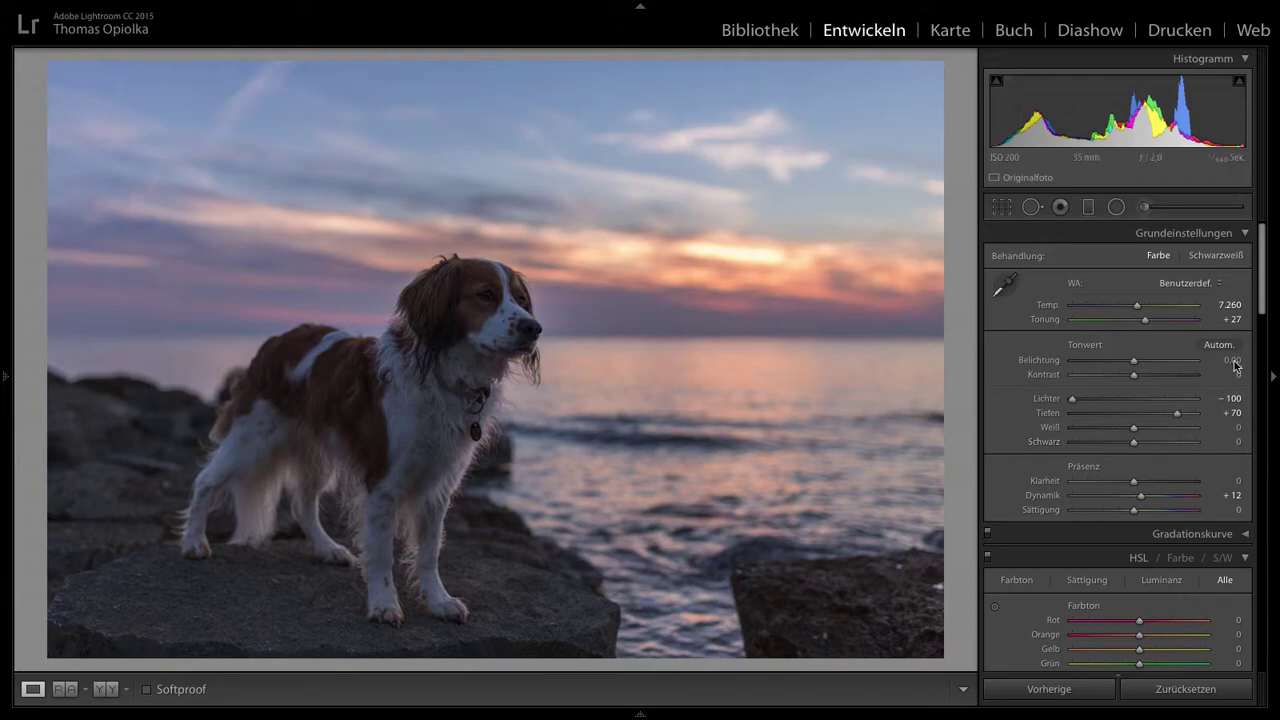
- Paint a warming brush stroke across the sky, settling warmth at 16, and view its mask
key(k)
drag(1154, 270, 1161, 267)
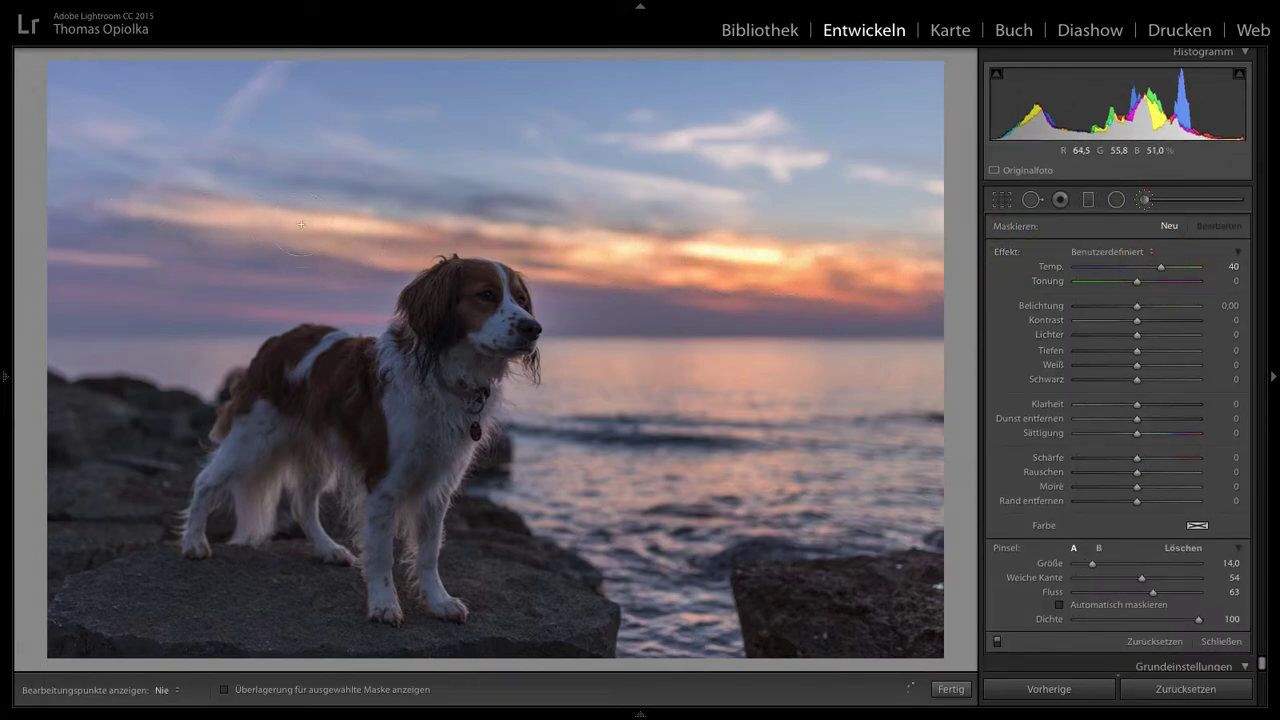
scroll(878, 278, down, 1)
drag(905, 292, 729, 369)
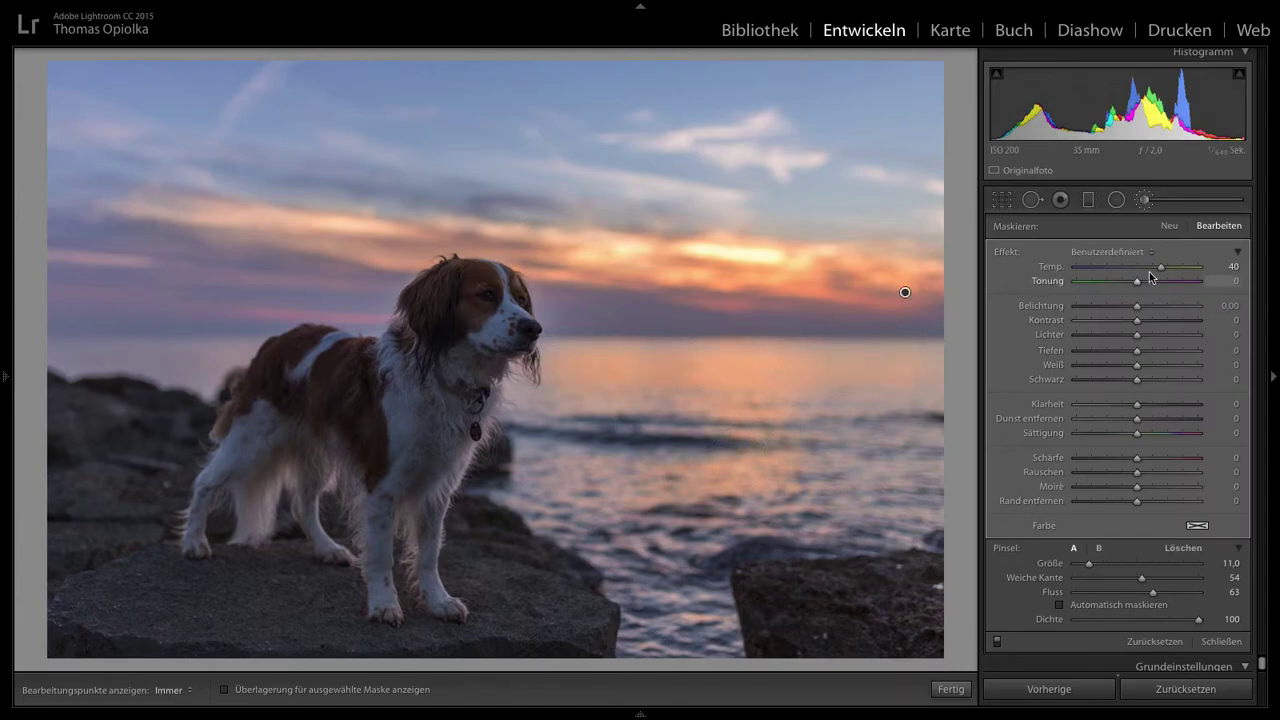
drag(1161, 267, 1136, 272)
click(224, 690)
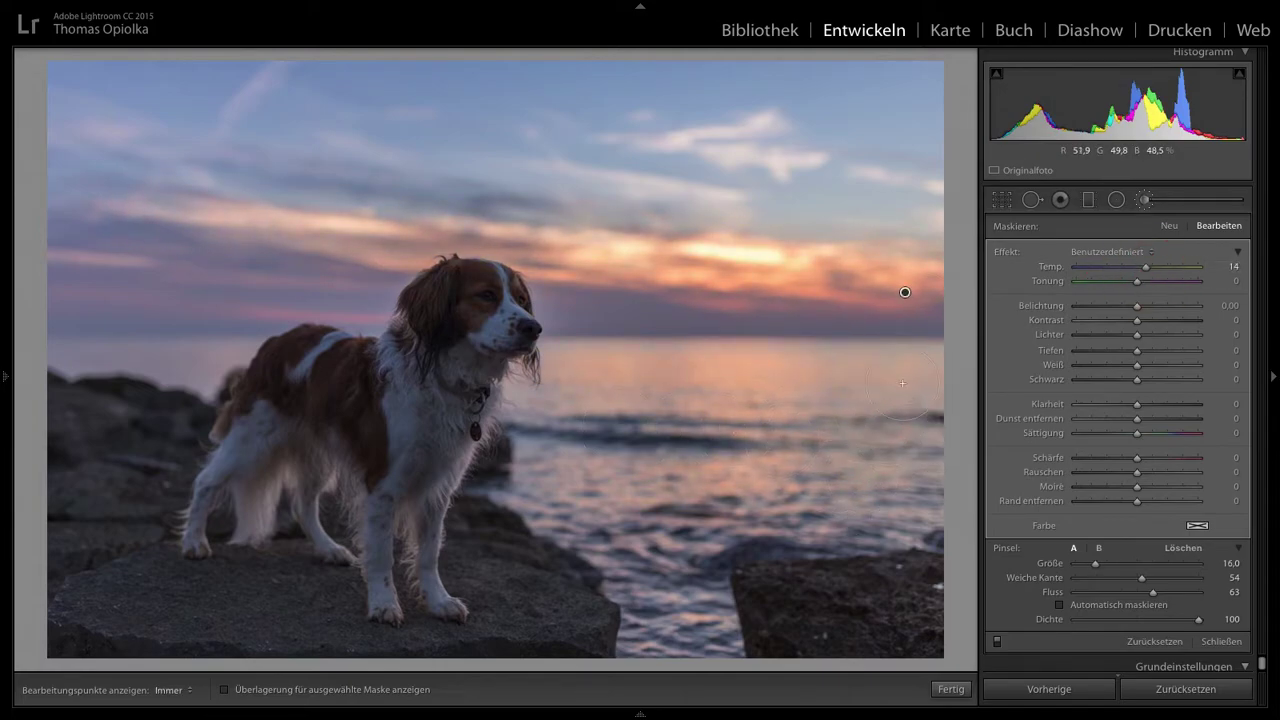
- Add a magenta-tinted brush adjustment near the horizon, undo stray strokes, and set global Tint +32
click(1172, 225)
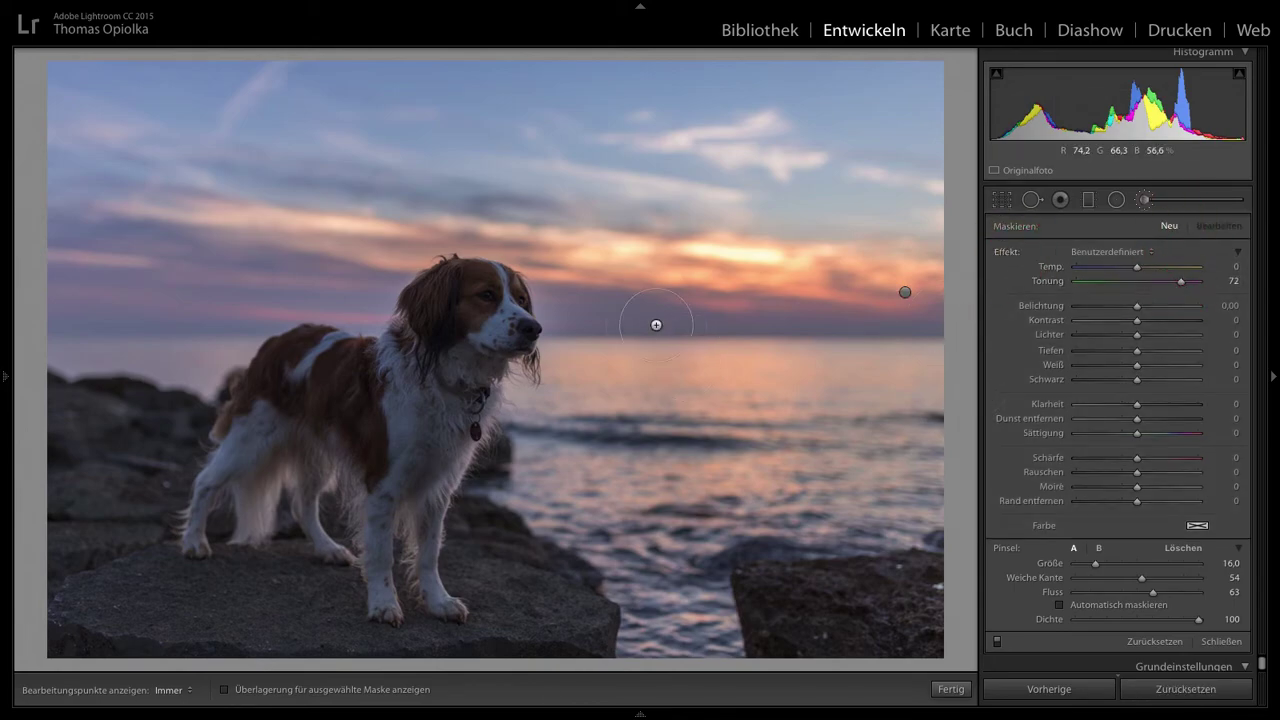
scroll(686, 300, up, 2)
key(ctrl+z)
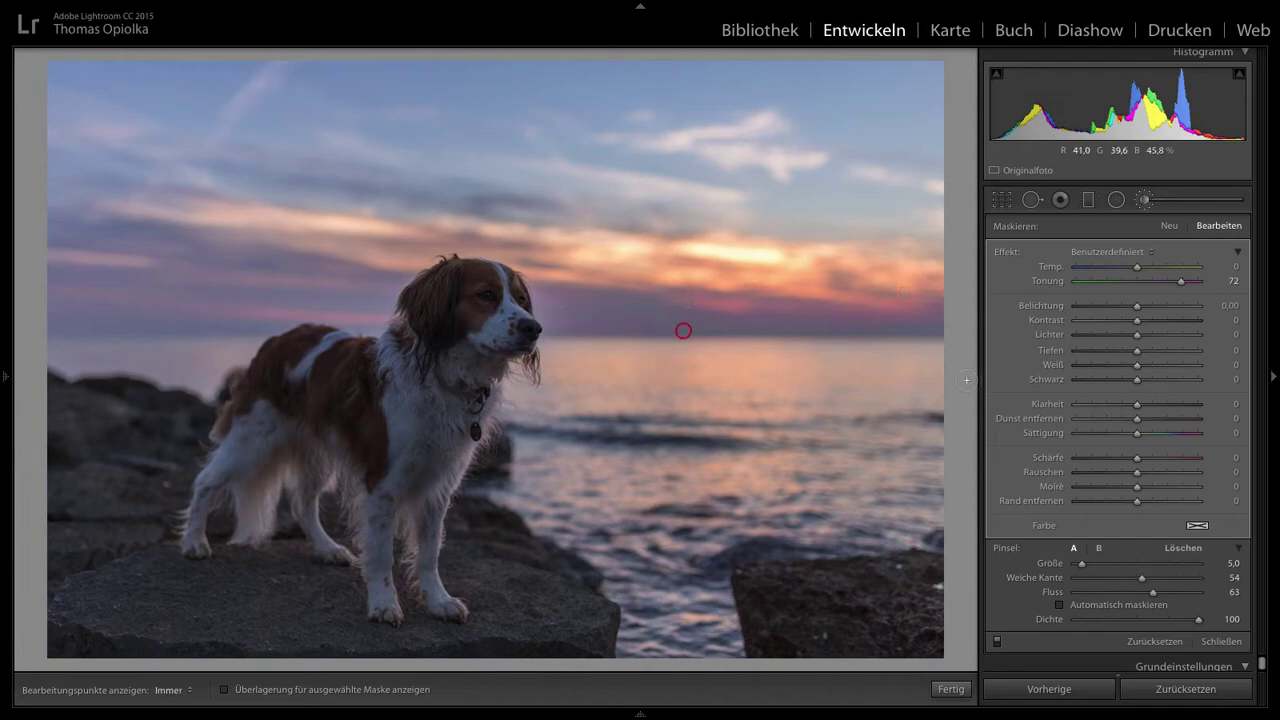
key(ctrl+z)
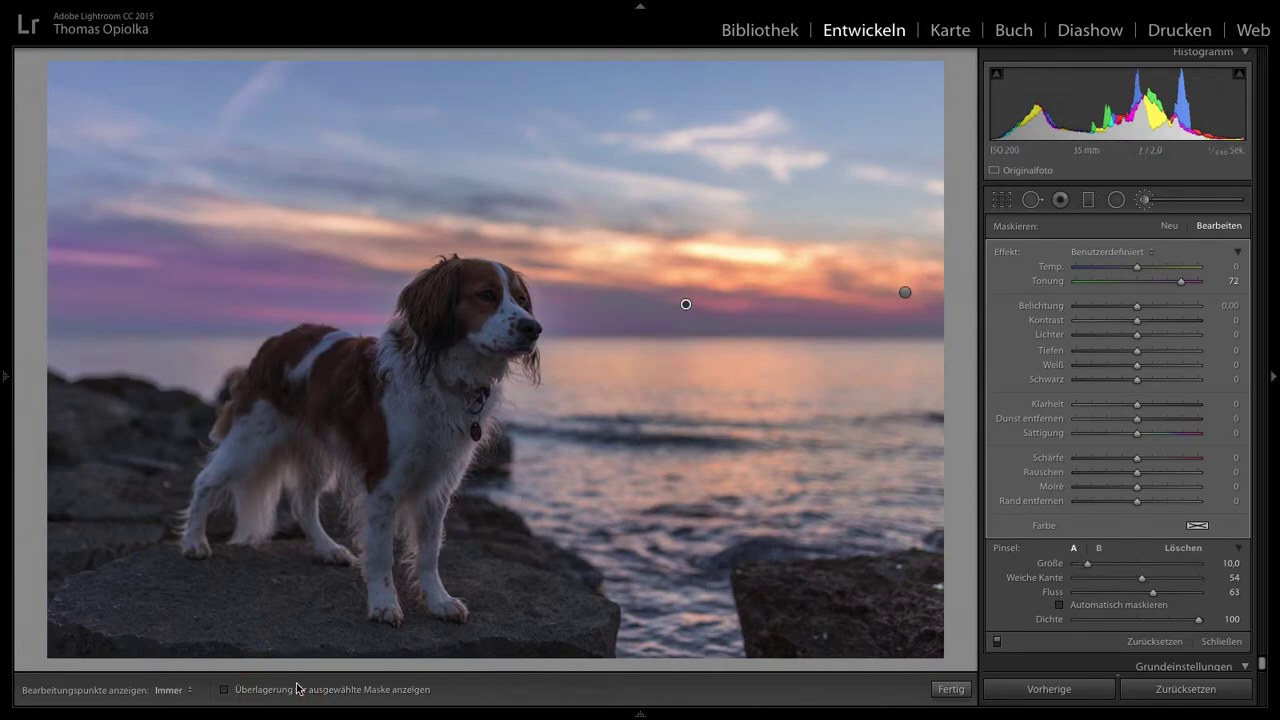
key(ctrl+z)
scroll(691, 370, down, 3)
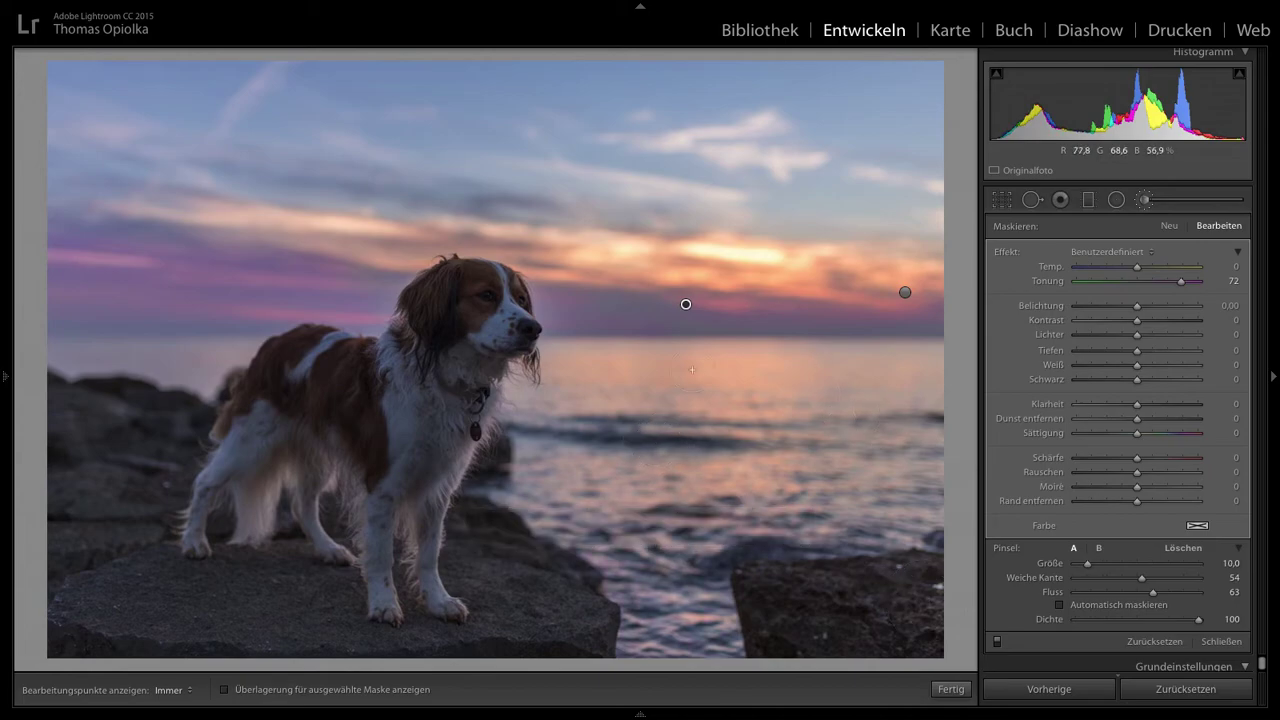
key(ctrl+z)
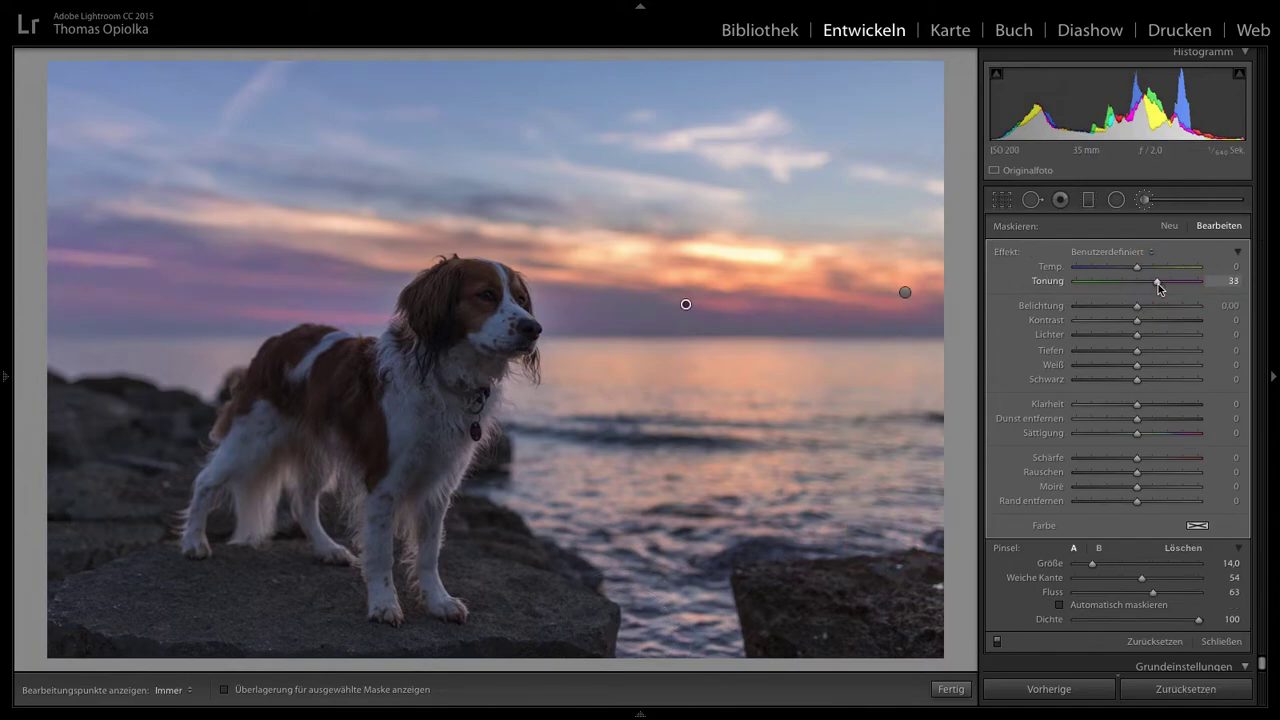
click(1143, 199)
mouse_move(1150, 320)
mouse_down()
mouse_move(1160, 326)
mouse_move(1147, 333)
mouse_up()
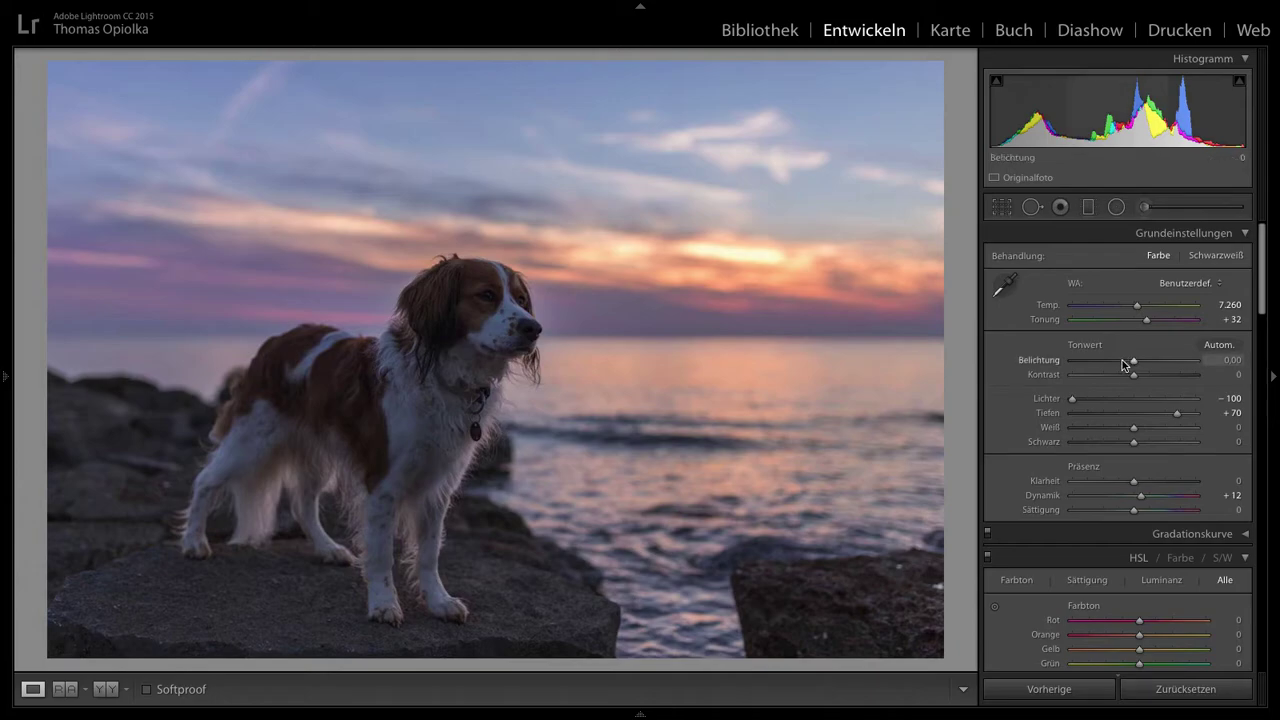
- Zoom in on the collar tag and cover it with a spot switched from Clone to Heal
click(476, 422)
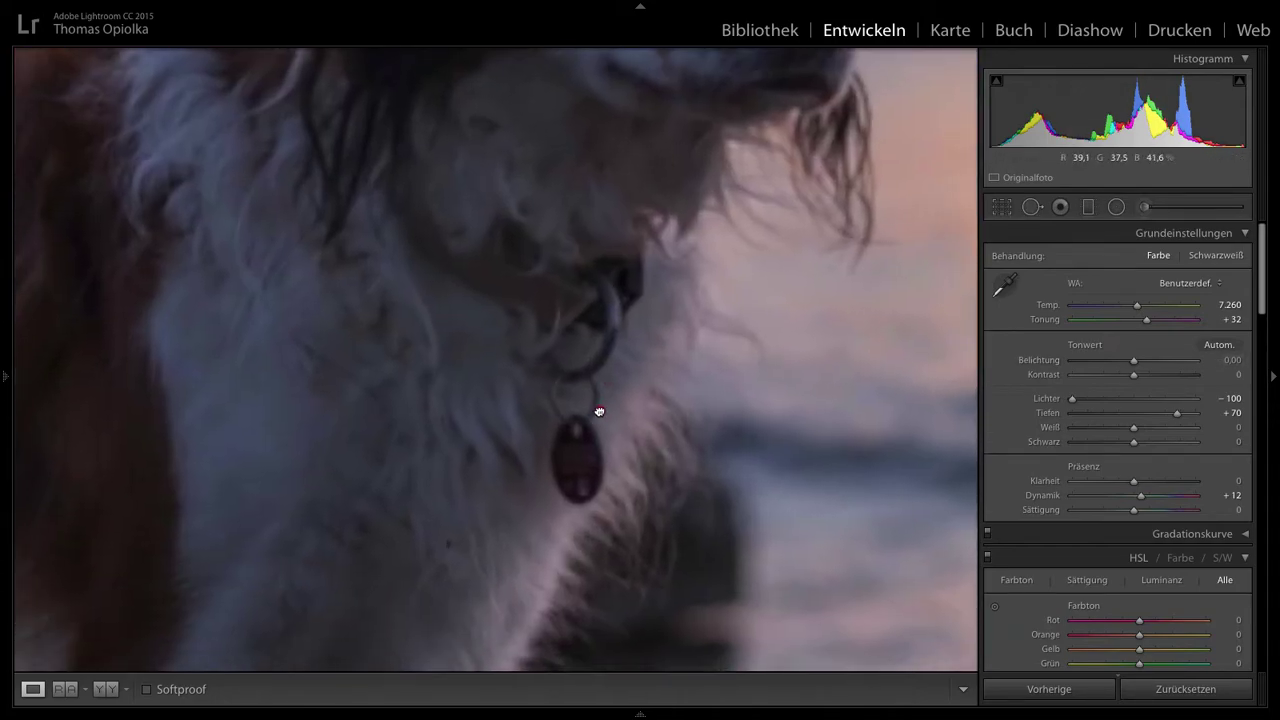
click(1032, 207)
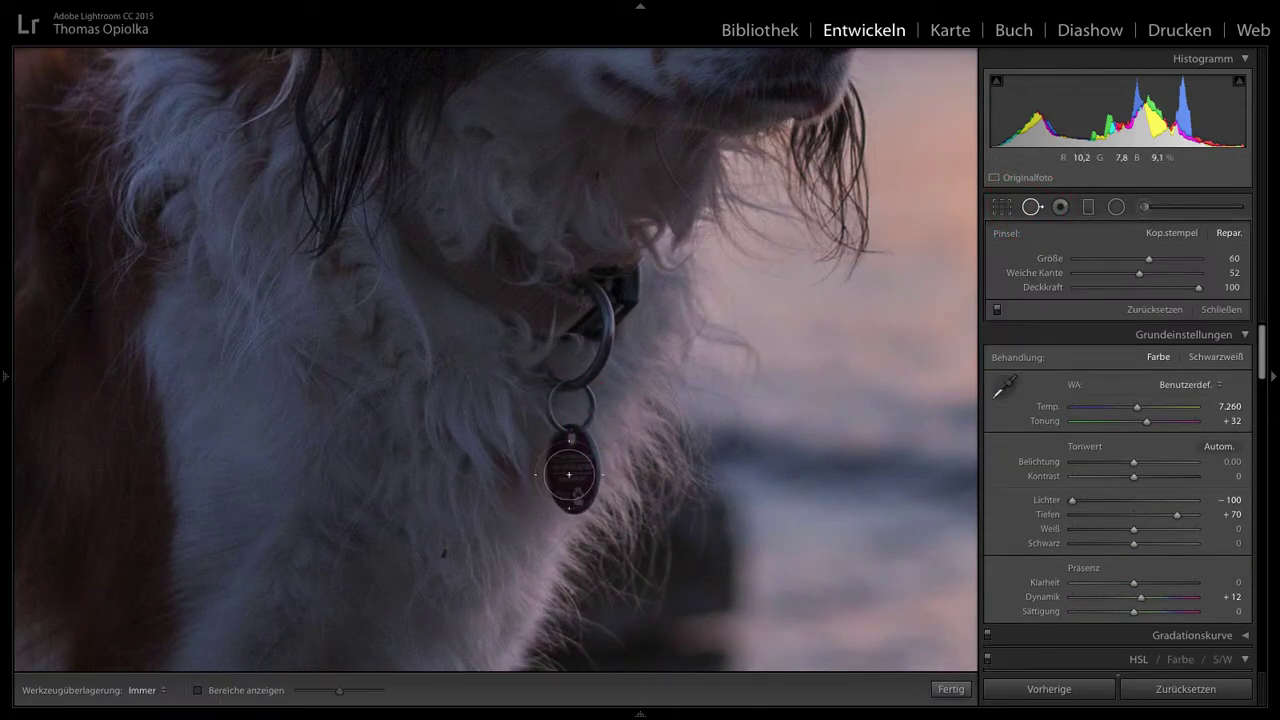
click(1172, 233)
drag(560, 428, 578, 468)
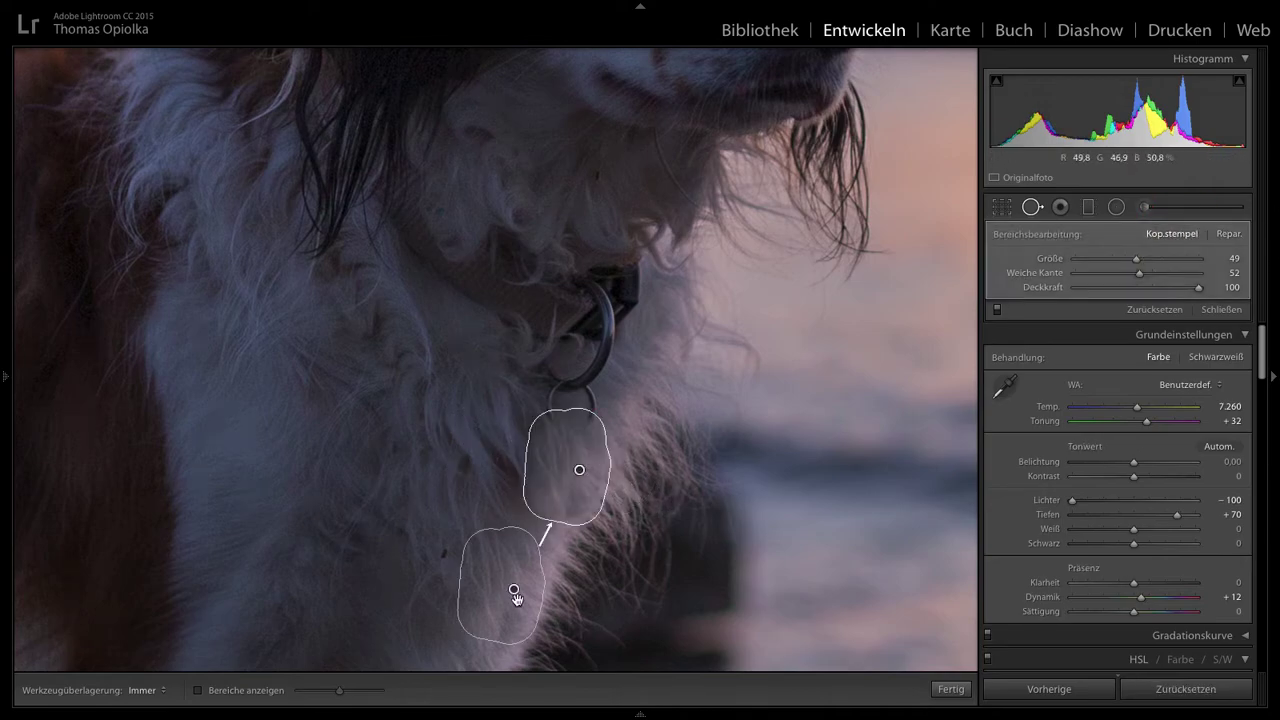
drag(514, 591, 466, 572)
key(shift+q)
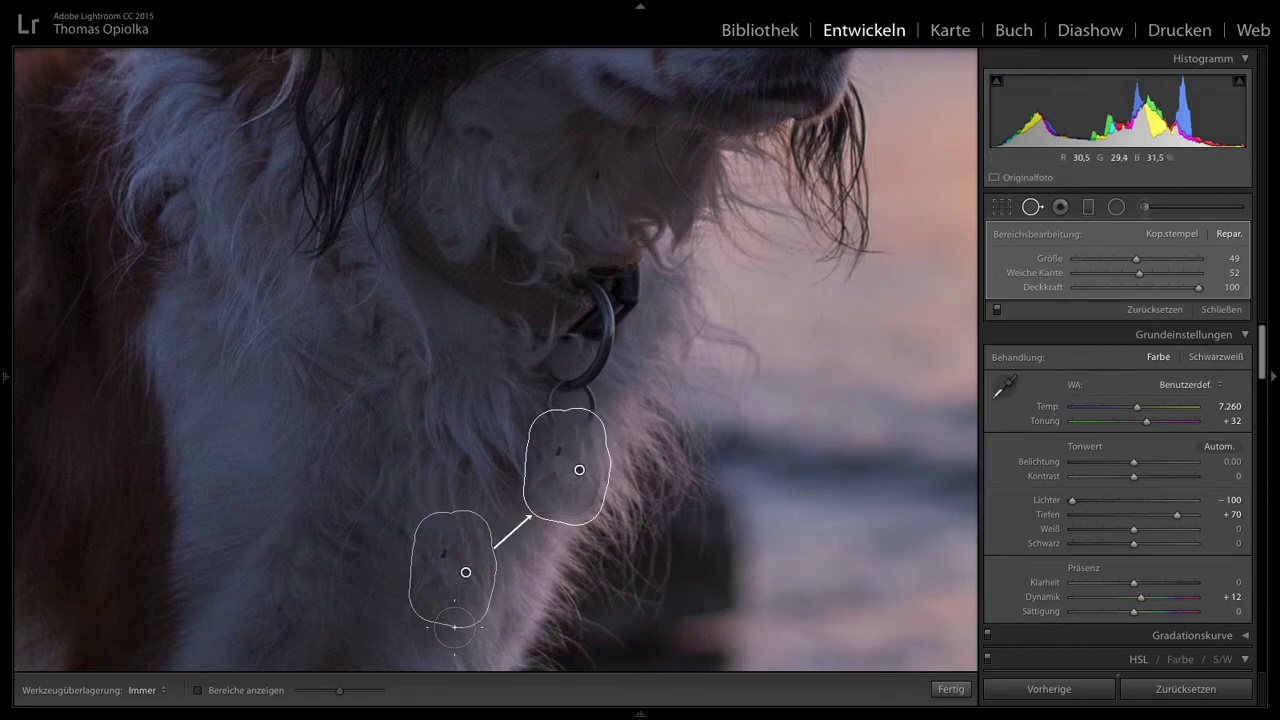
drag(579, 504, 512, 621)
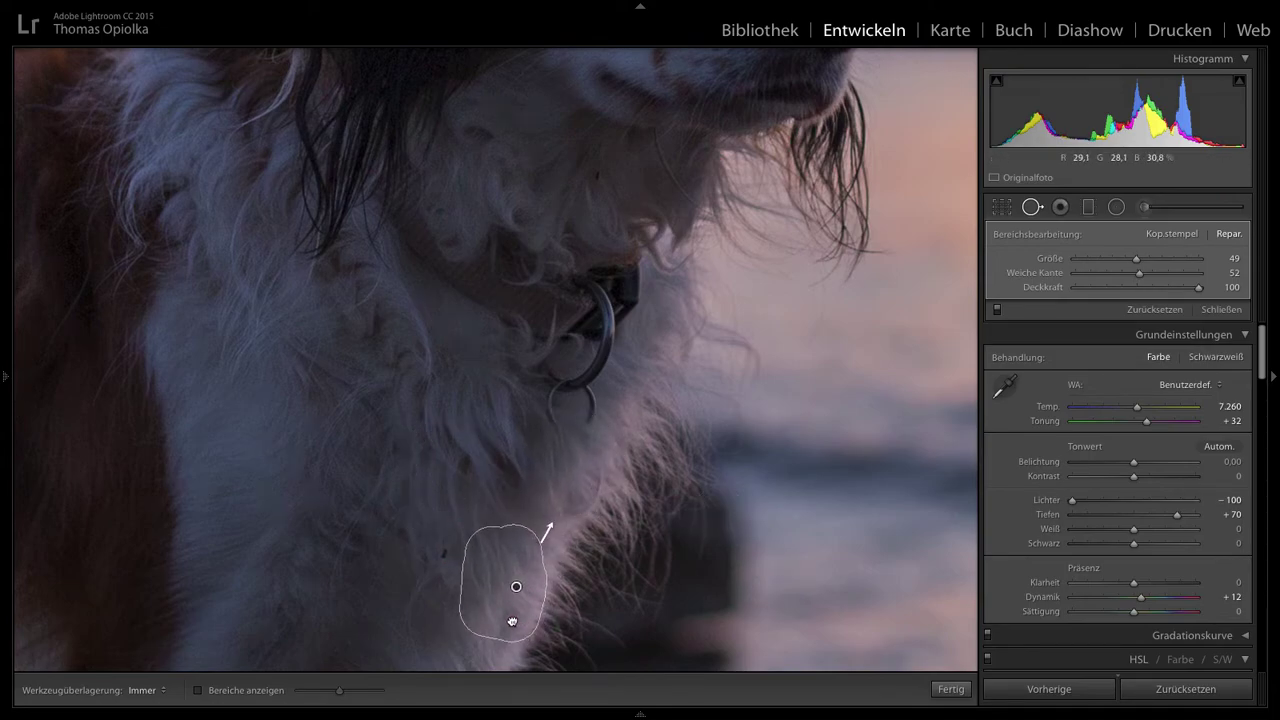
- Heal the collar tag and ring with patches taken from fur below and to the left
alt+click(560, 445)
mouse_move(570, 505)
mouse_down()
mouse_move(584, 455)
mouse_move(543, 463)
mouse_up()
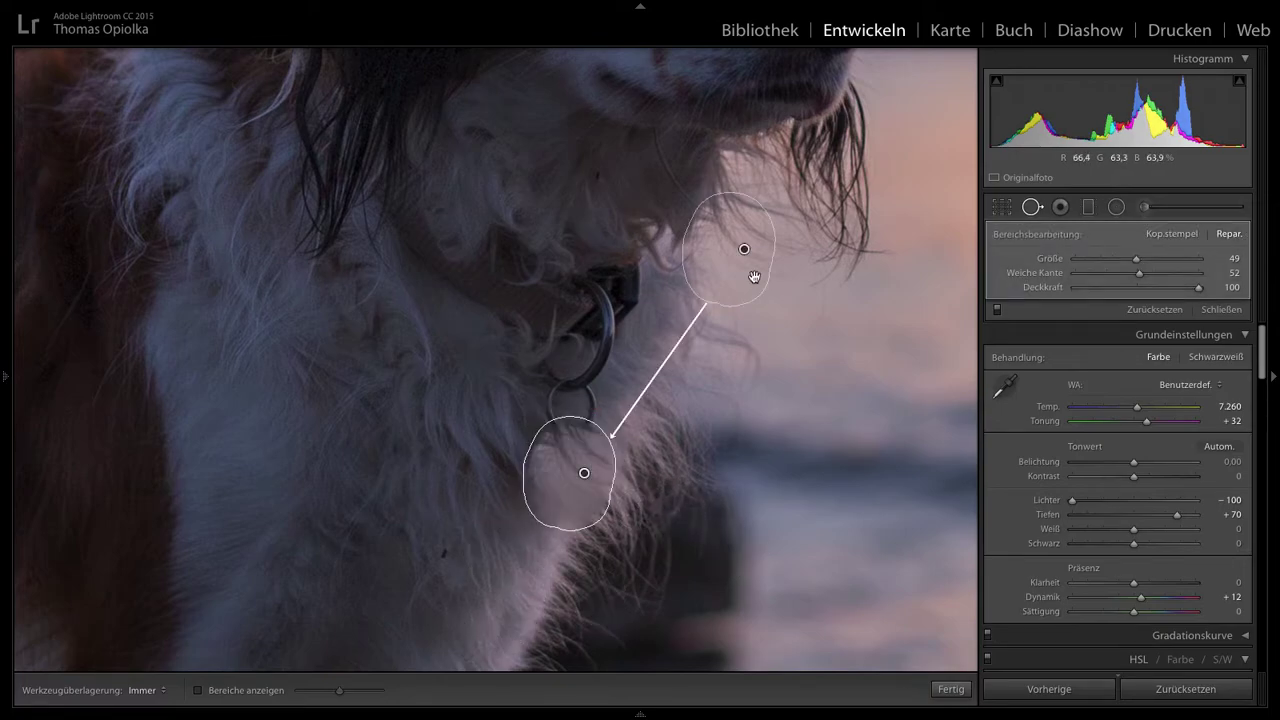
drag(749, 280, 506, 628)
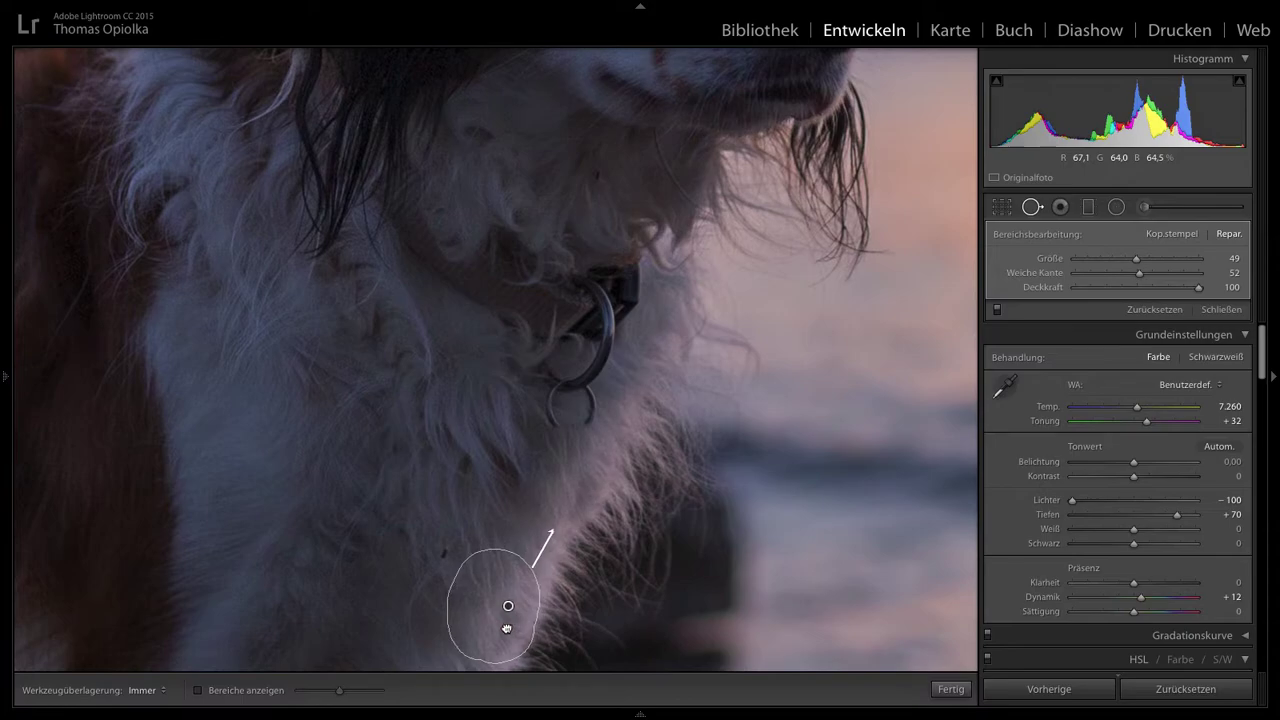
drag(548, 410, 578, 420)
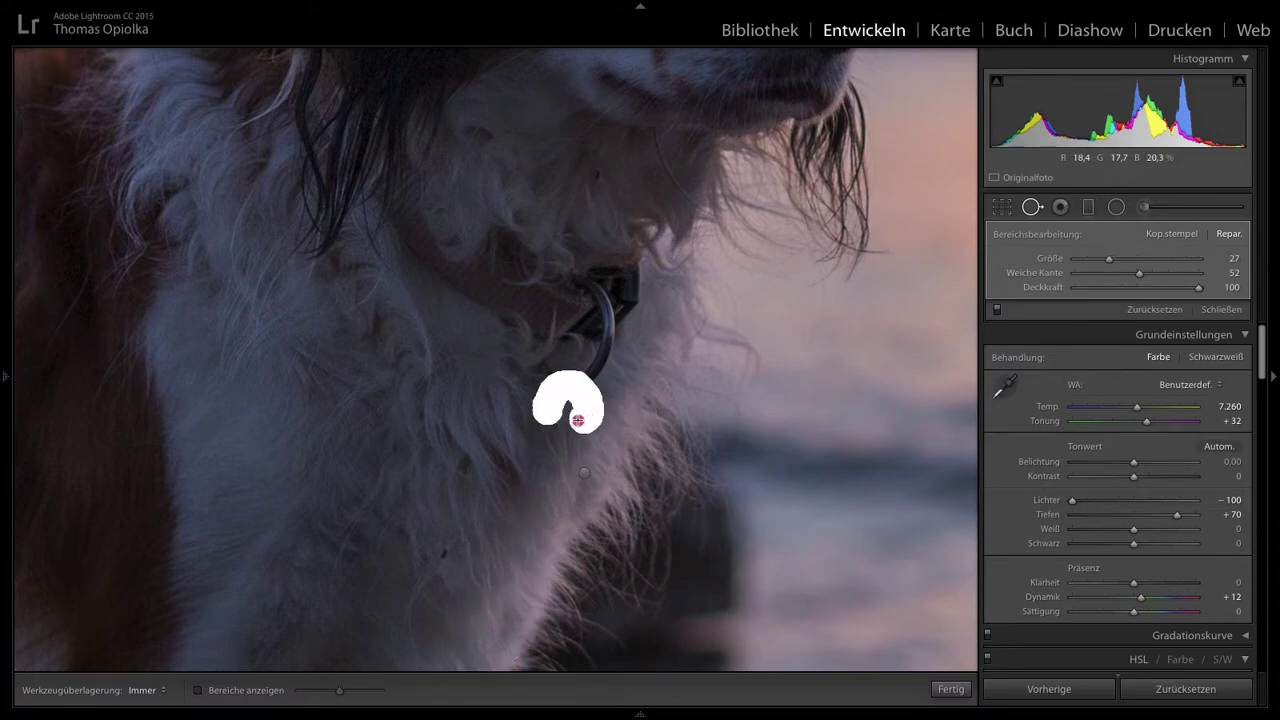
mouse_move(585, 337)
mouse_down()
mouse_move(408, 419)
mouse_move(397, 341)
mouse_up()
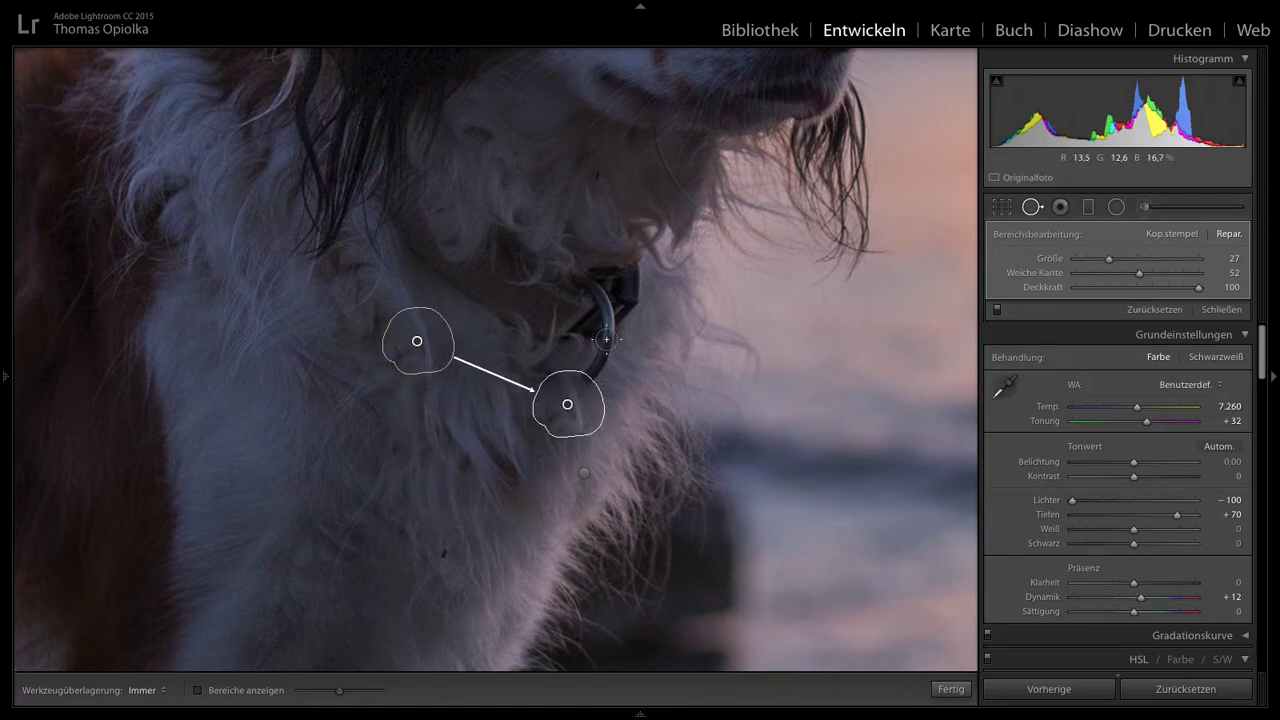
- Redo the healing spot on the collar ring using fur down-left, then exit and zoom out
drag(606, 339, 582, 380)
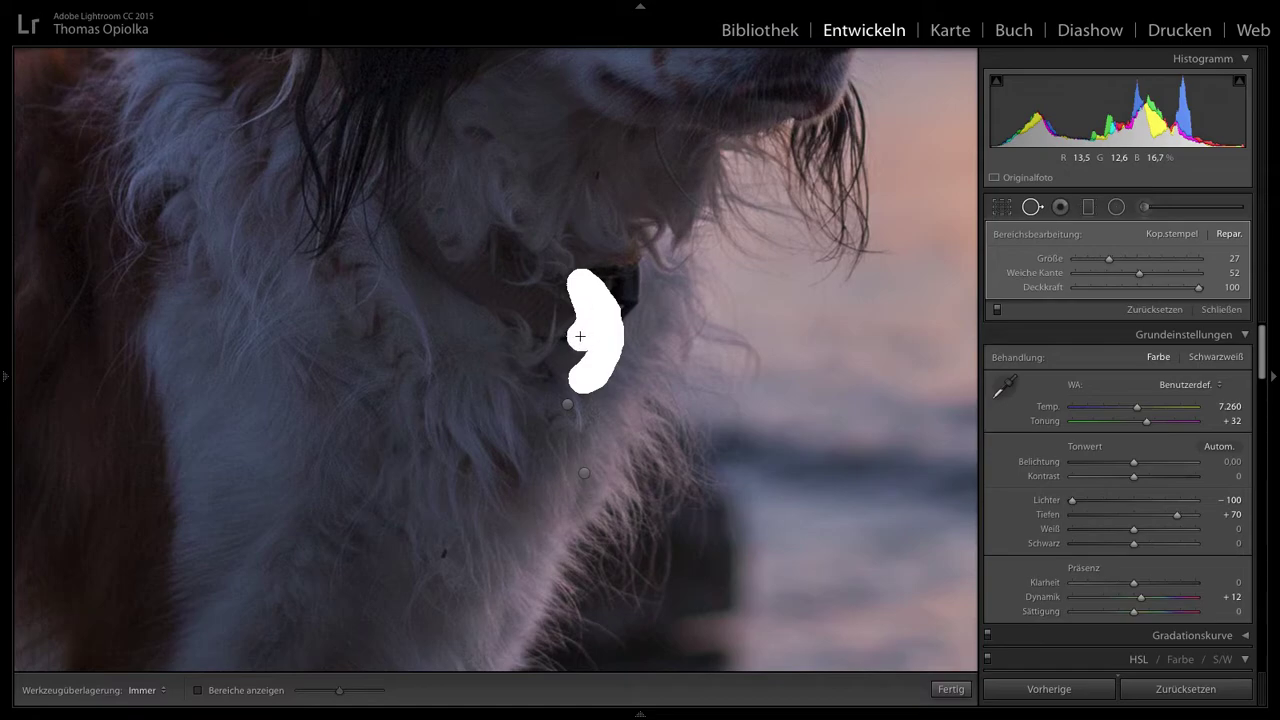
key(Delete)
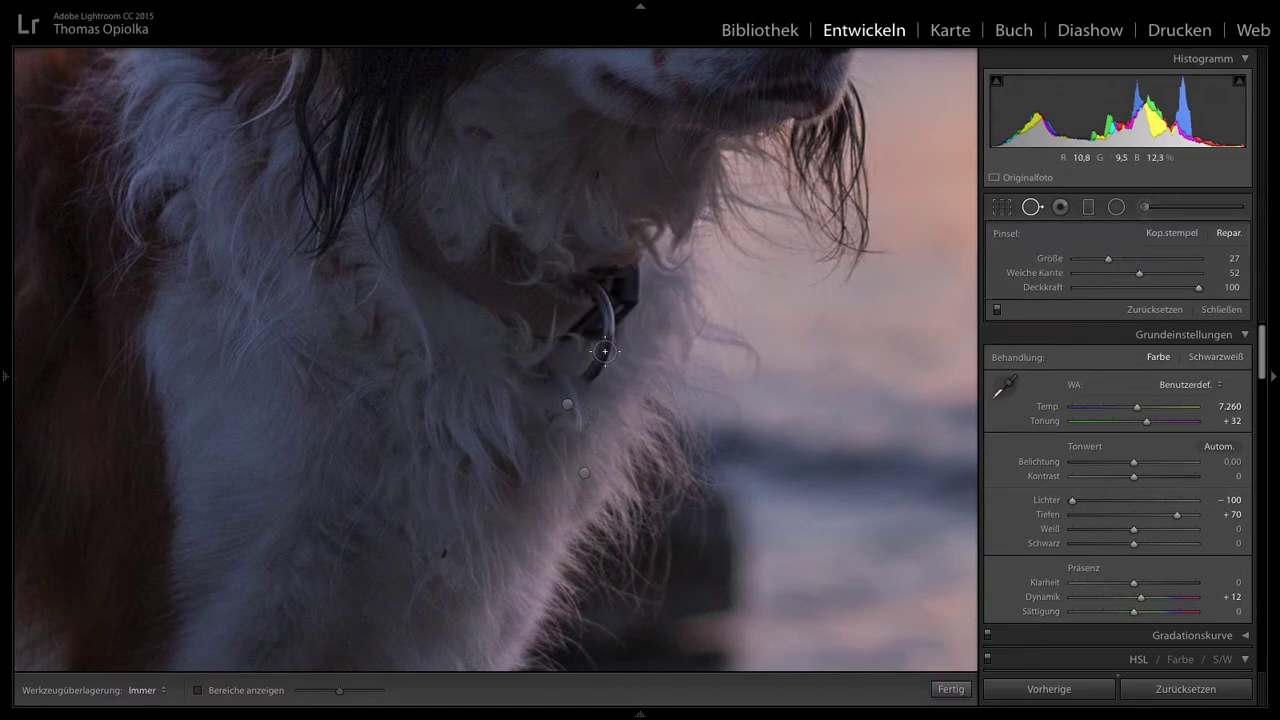
drag(605, 351, 585, 384)
drag(520, 480, 487, 469)
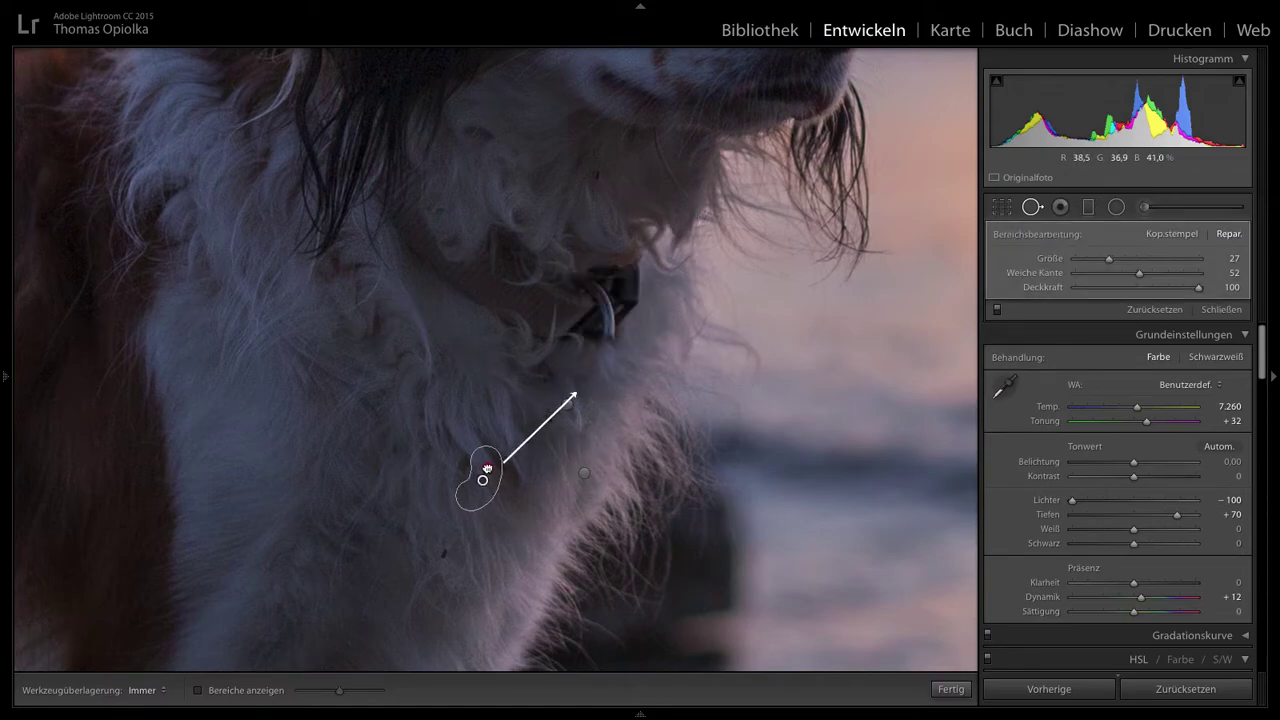
key(q)
key(z)
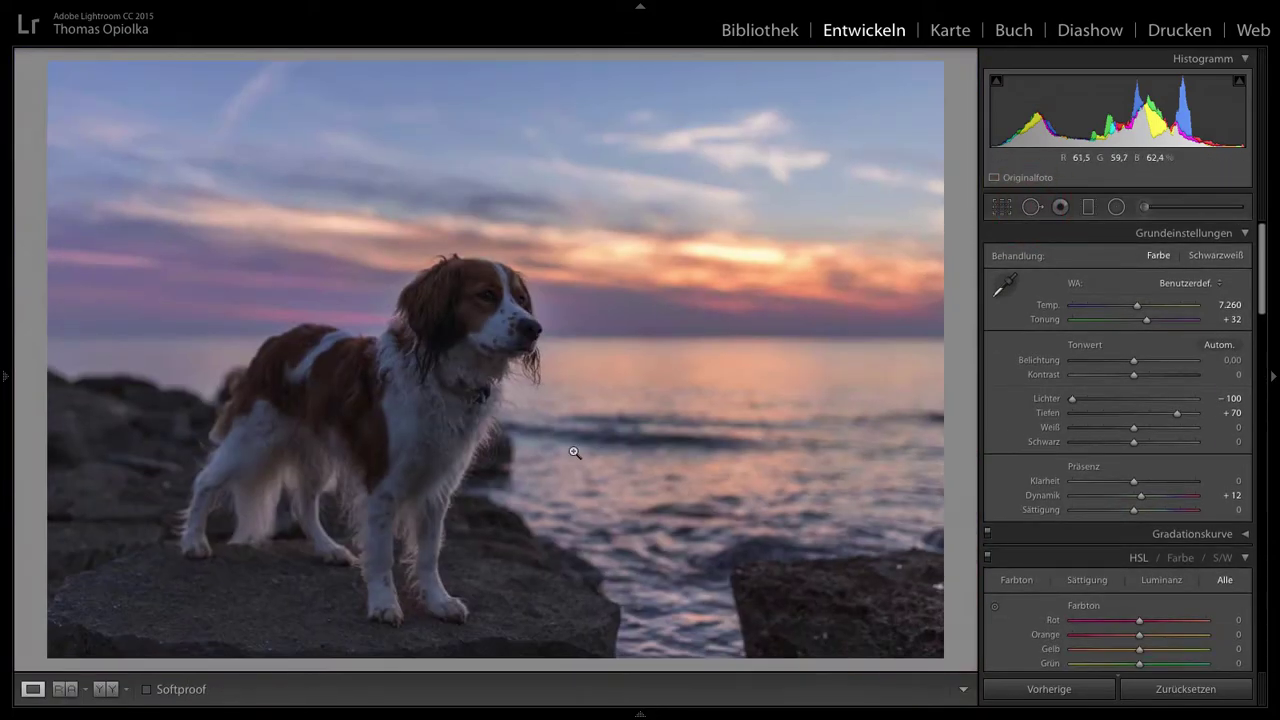
- Add a reset radial filter around the dog's head with Shadows at 64
click(1117, 207)
double_click(1006, 259)
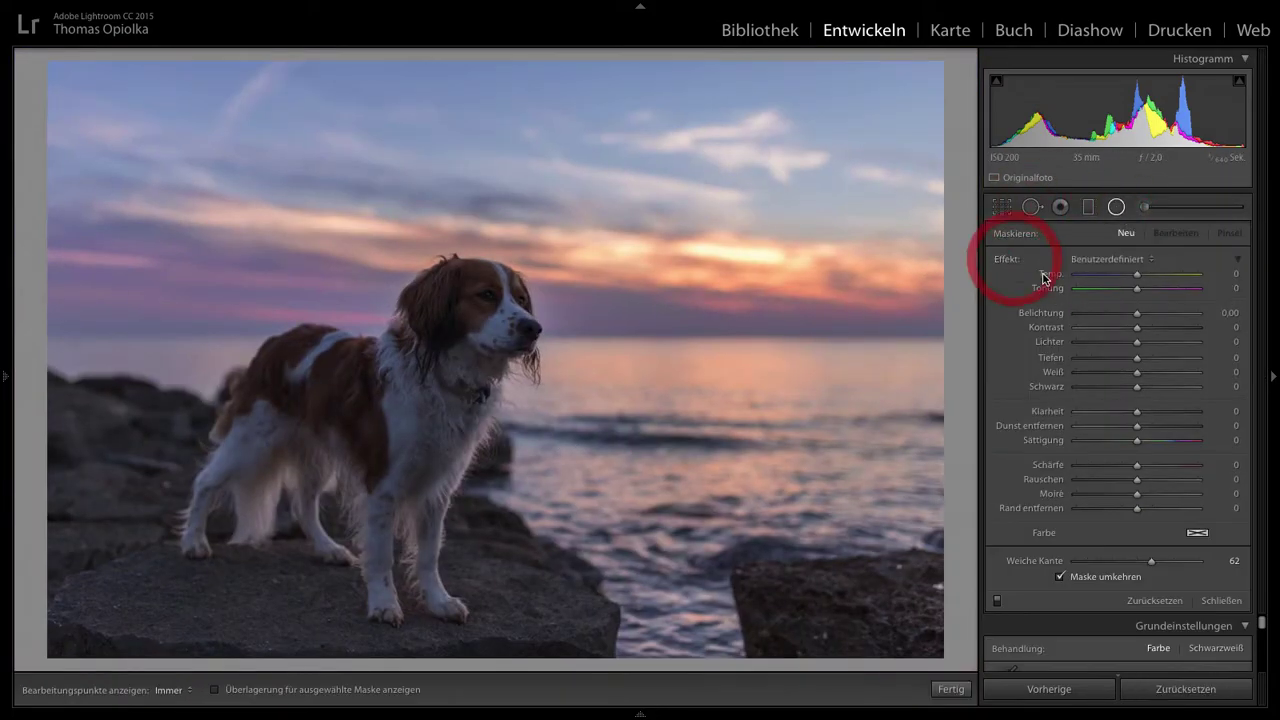
click(1175, 358)
drag(454, 336, 540, 428)
drag(473, 374, 487, 370)
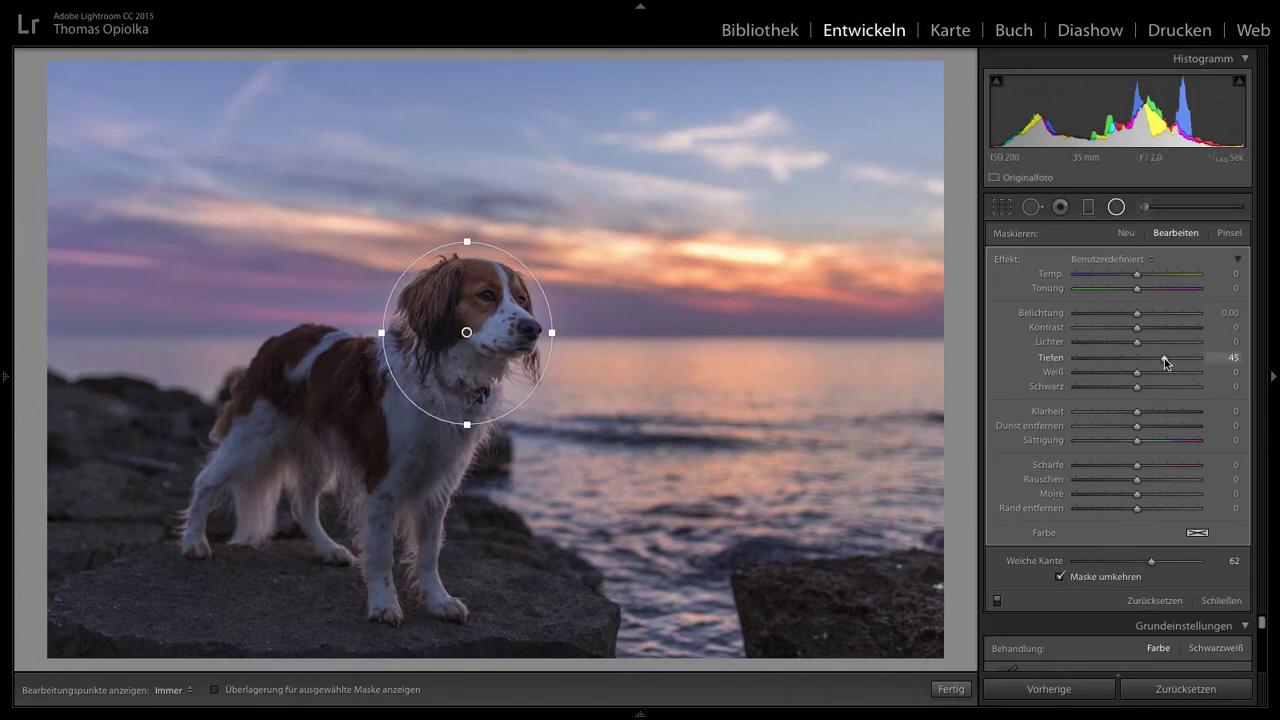
- Add a second radial filter fitted over the dog's body with Shadows at 33
click(1126, 233)
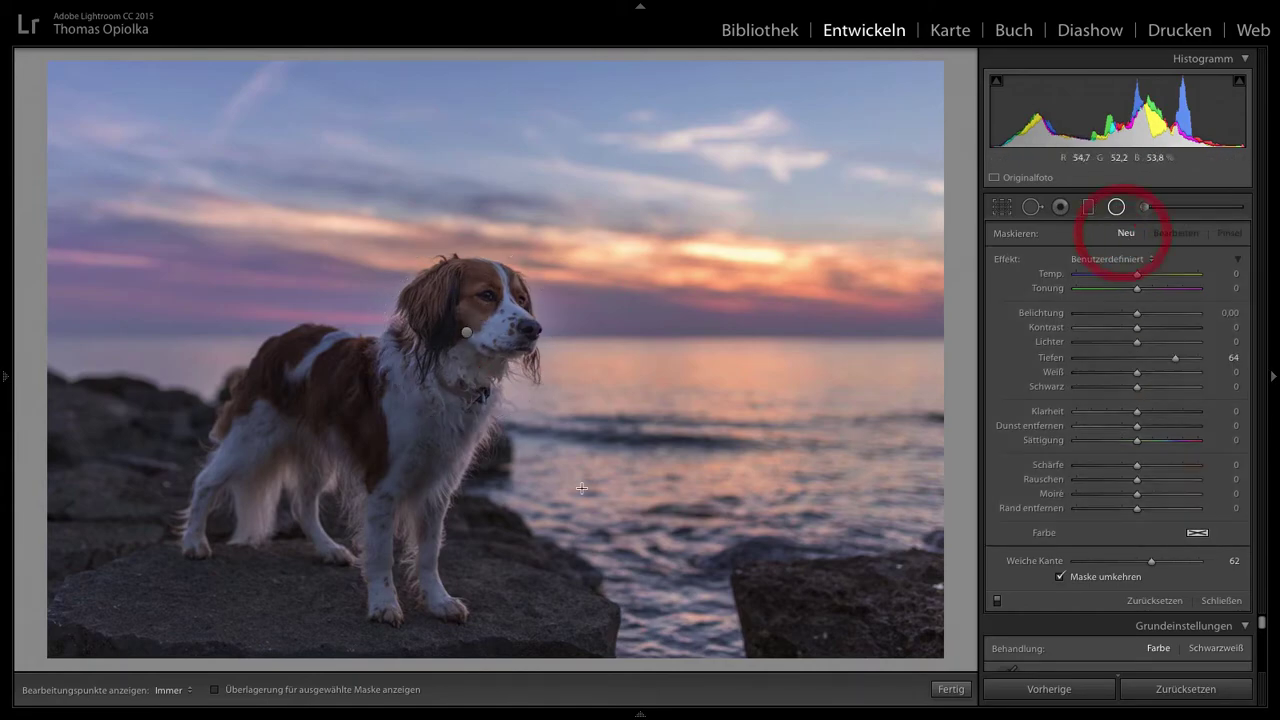
drag(324, 427, 460, 522)
drag(468, 455, 497, 462)
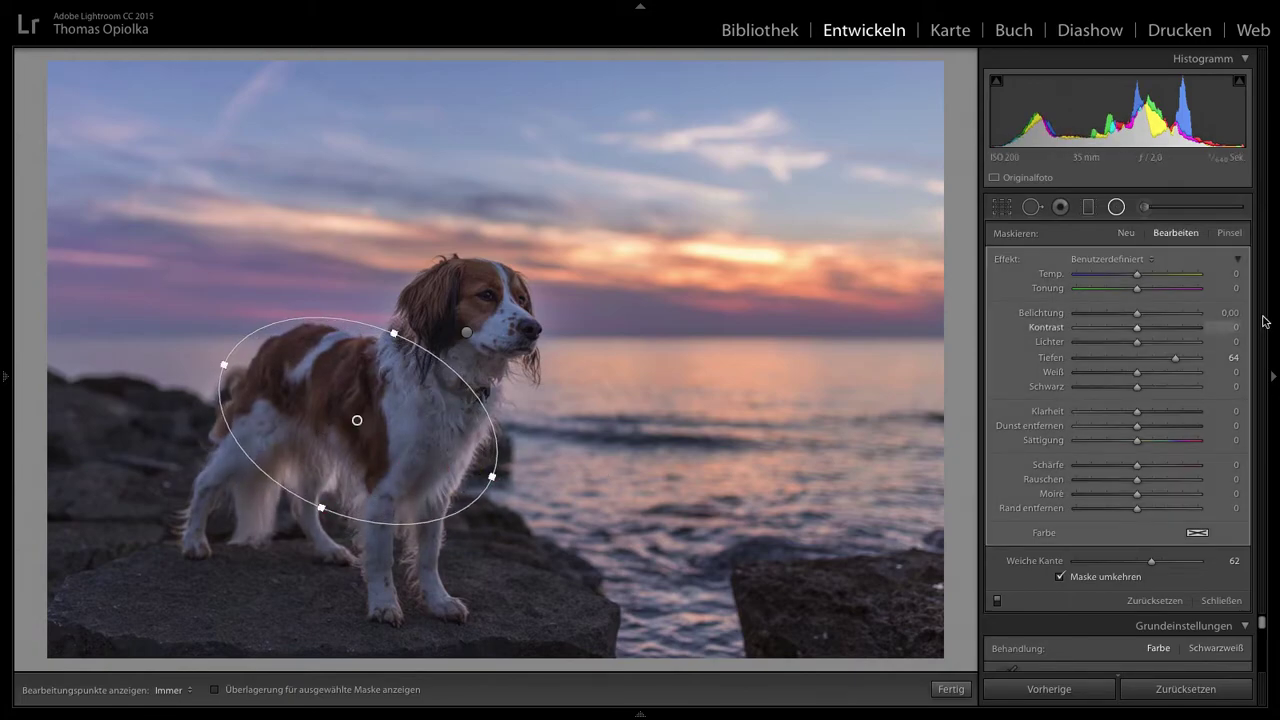
drag(1175, 357, 1156, 365)
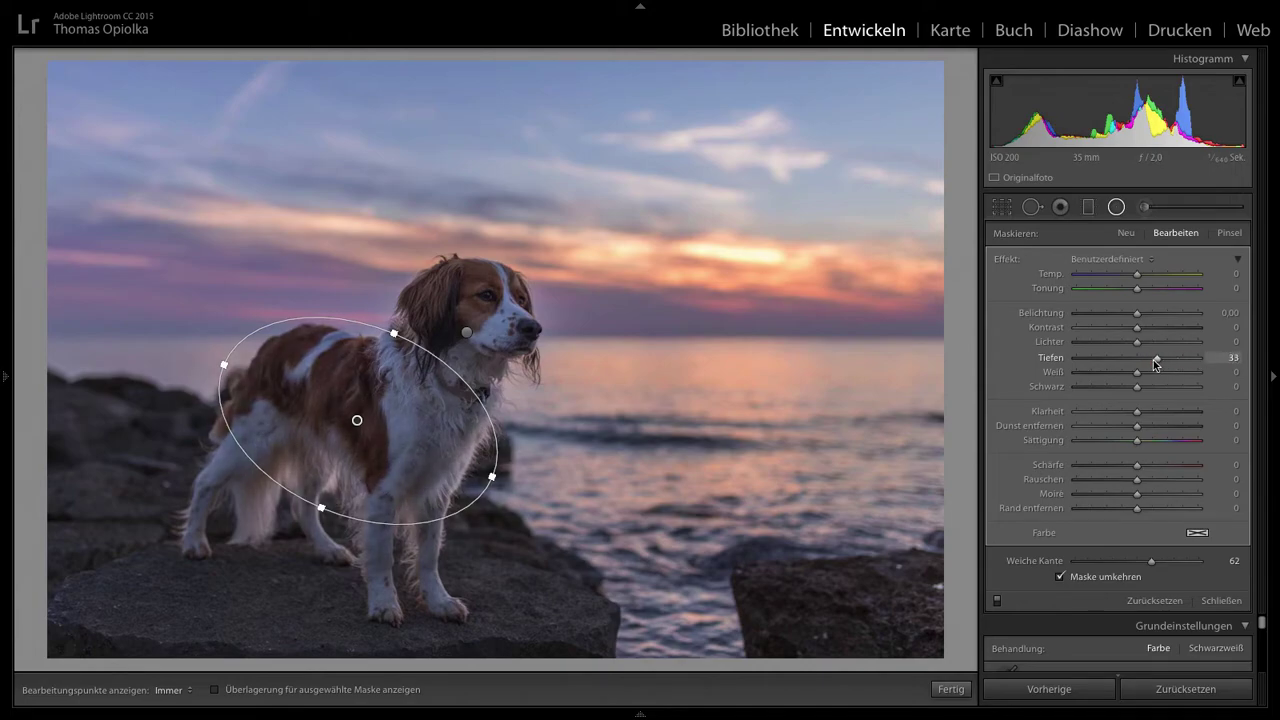
- Set global Exposure to −0.05 and Clarity to +3
key(shift+m)
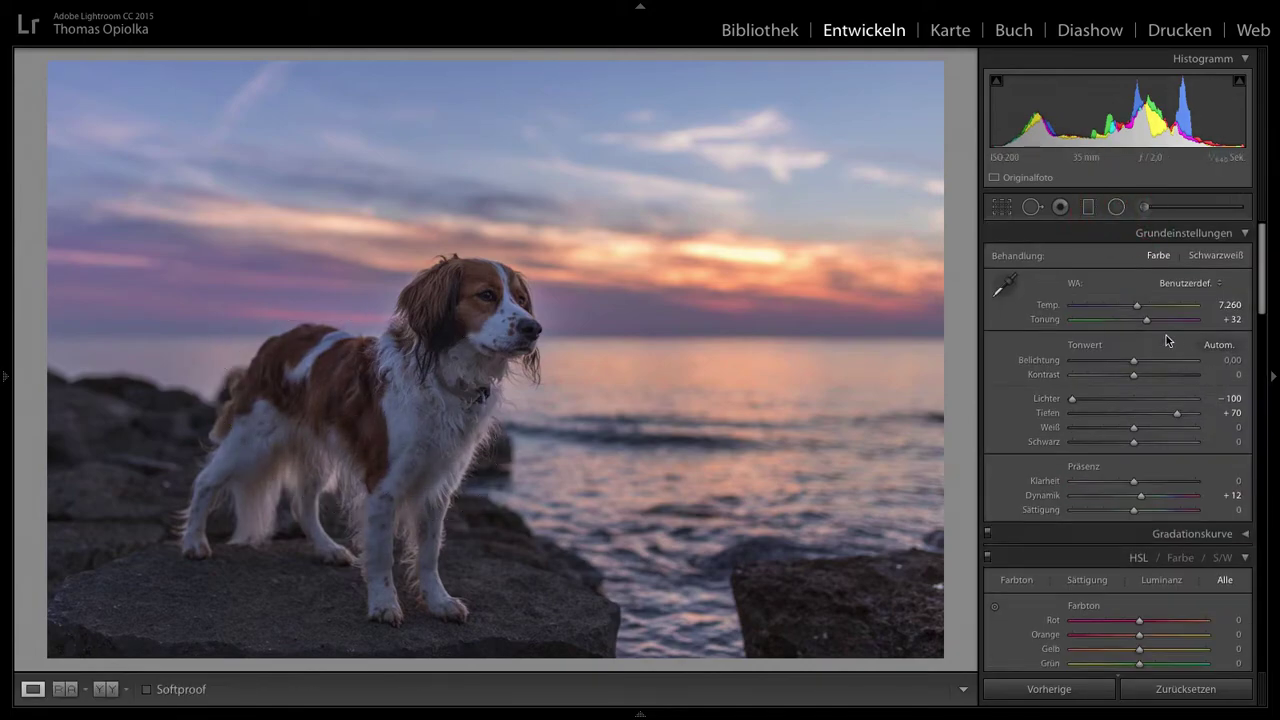
drag(1134, 366, 1133, 364)
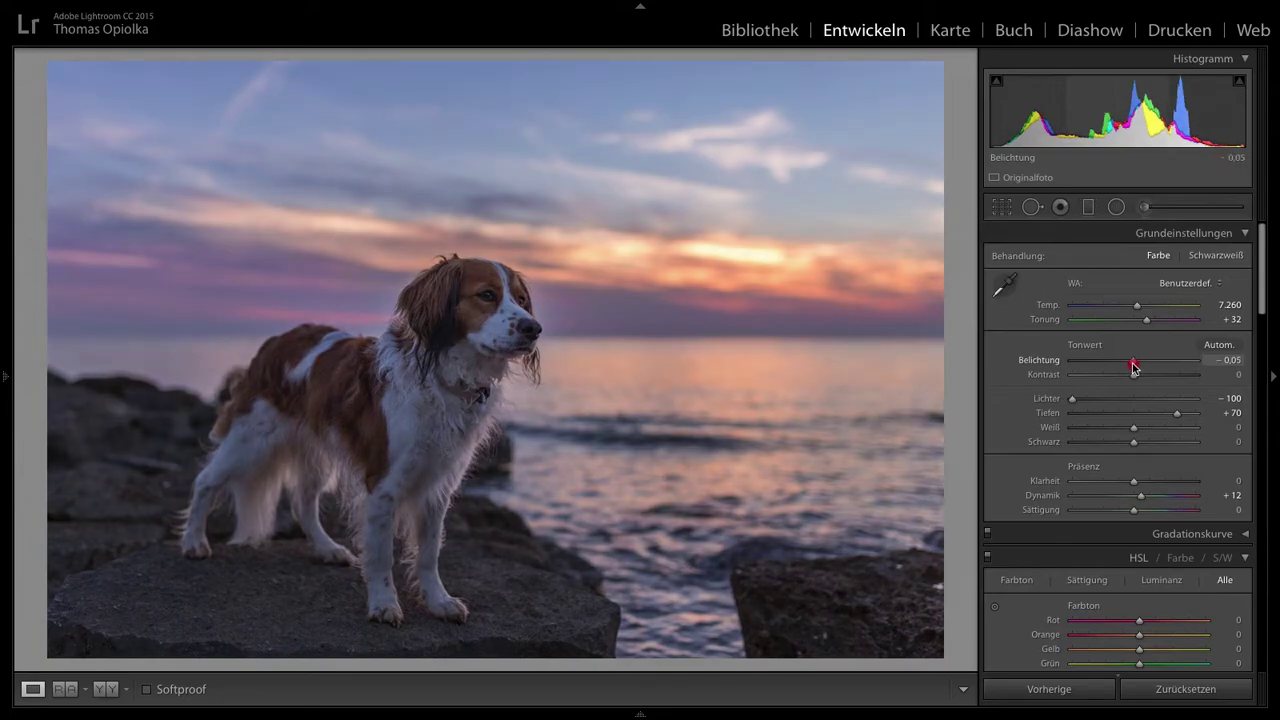
scroll(1105, 438, down, 1)
scroll(1105, 438, down, 1)
drag(1134, 420, 1137, 426)
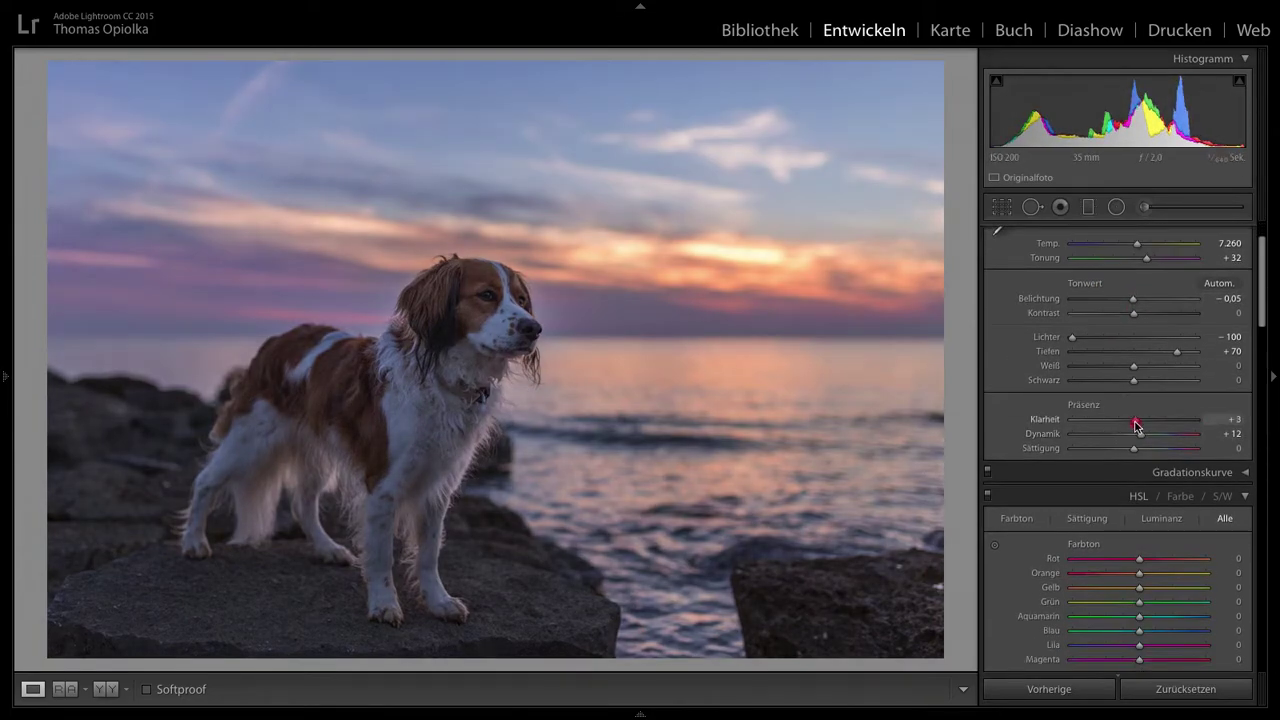
- Set Luminance noise reduction to 14 in the Detail panel
scroll(1139, 426, down, 6)
scroll(1139, 426, down, 15)
mouse_move(1073, 362)
mouse_down()
mouse_move(1086, 362)
mouse_move(1062, 365)
mouse_up()
click(445, 313)
scroll(1062, 437, up, 2)
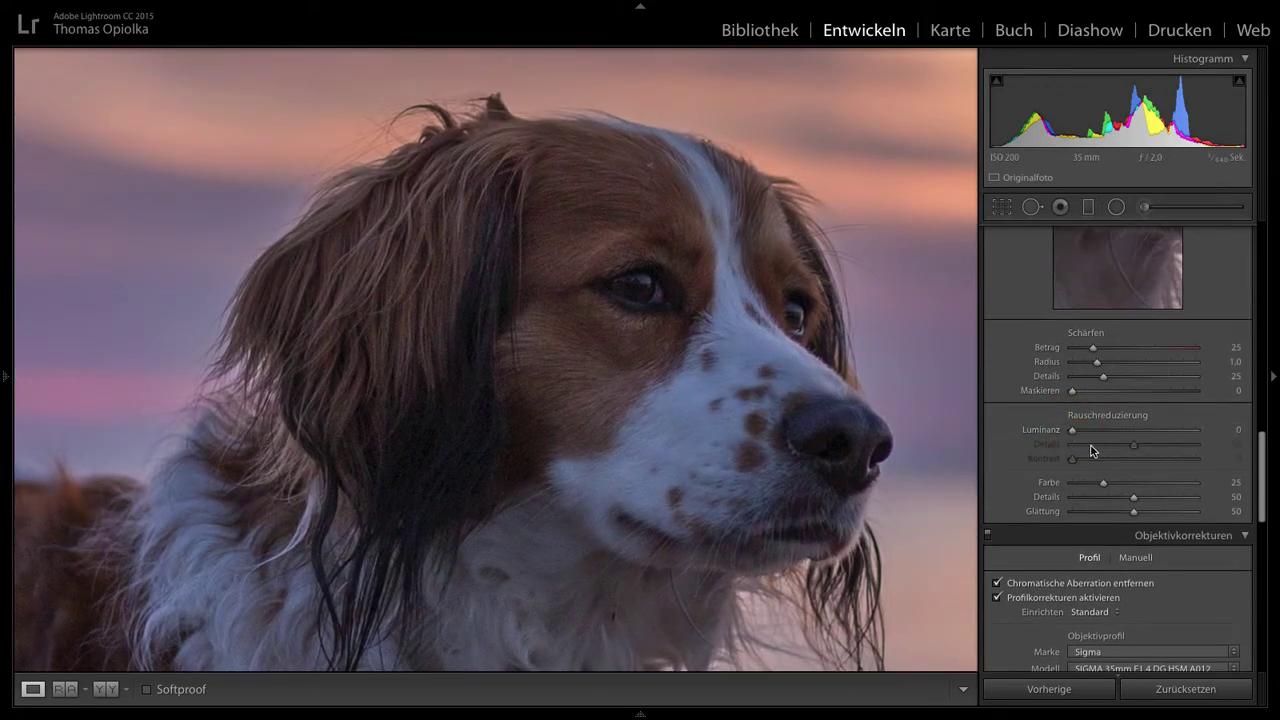
click(1105, 432)
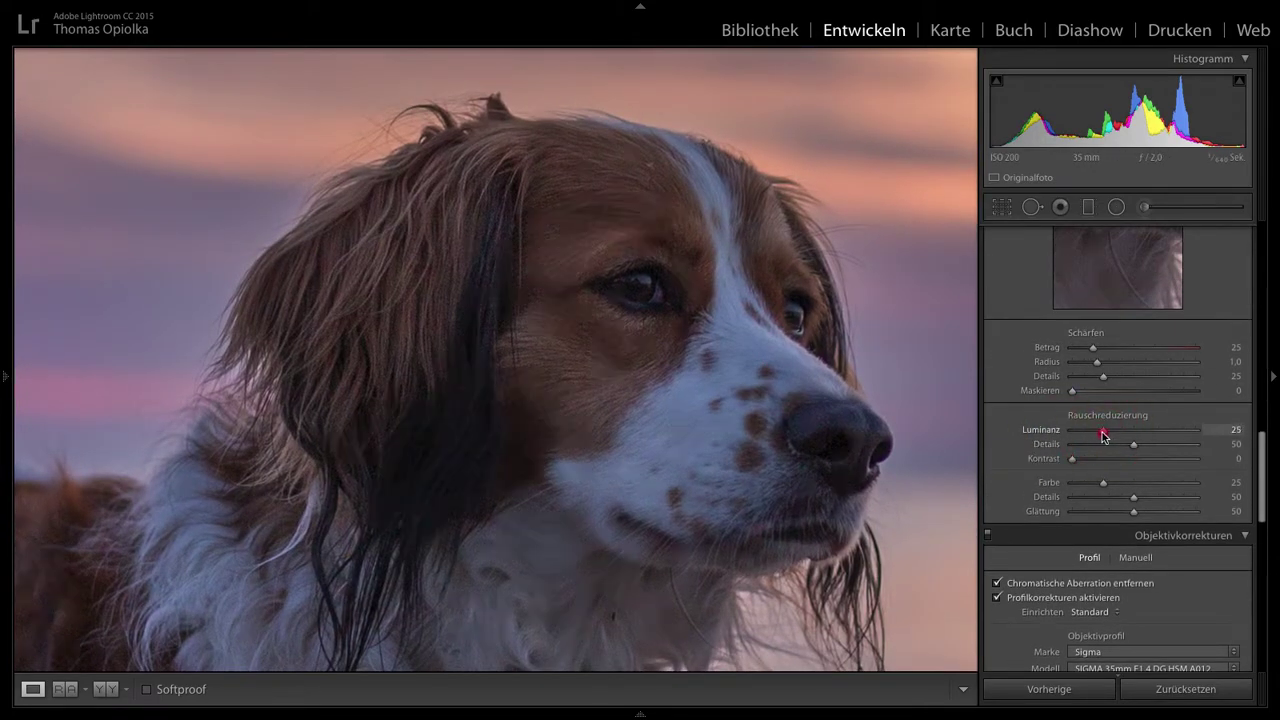
drag(1105, 432, 1086, 432)
- Heal four small blemishes in the white chest fur below the collar, then zoom out
drag(549, 504, 494, 309)
click(1030, 207)
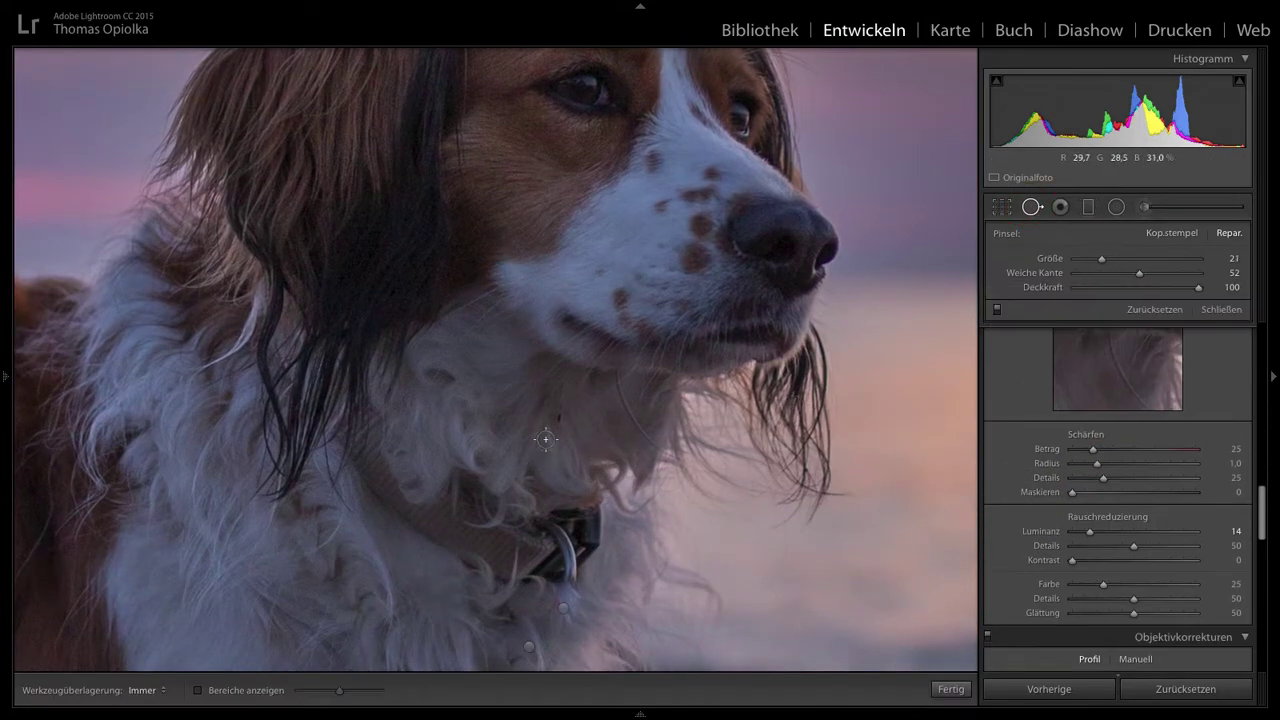
click(558, 416)
drag(672, 457, 791, 153)
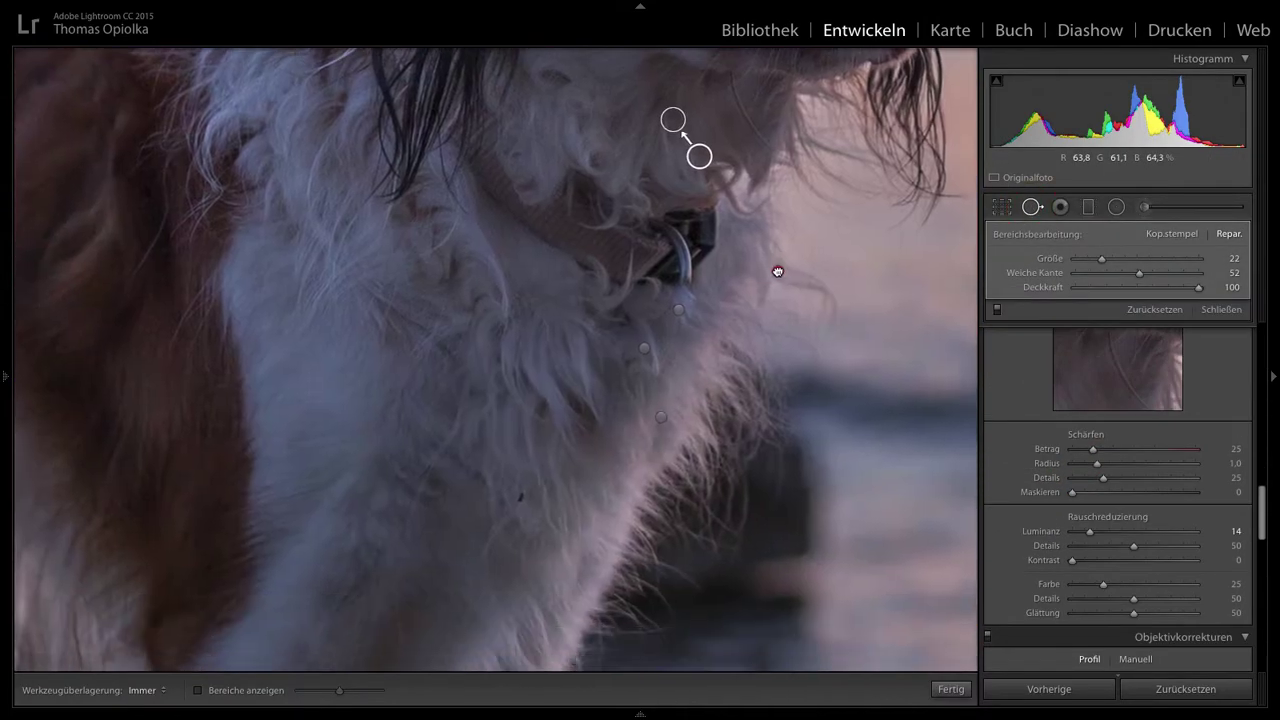
click(522, 482)
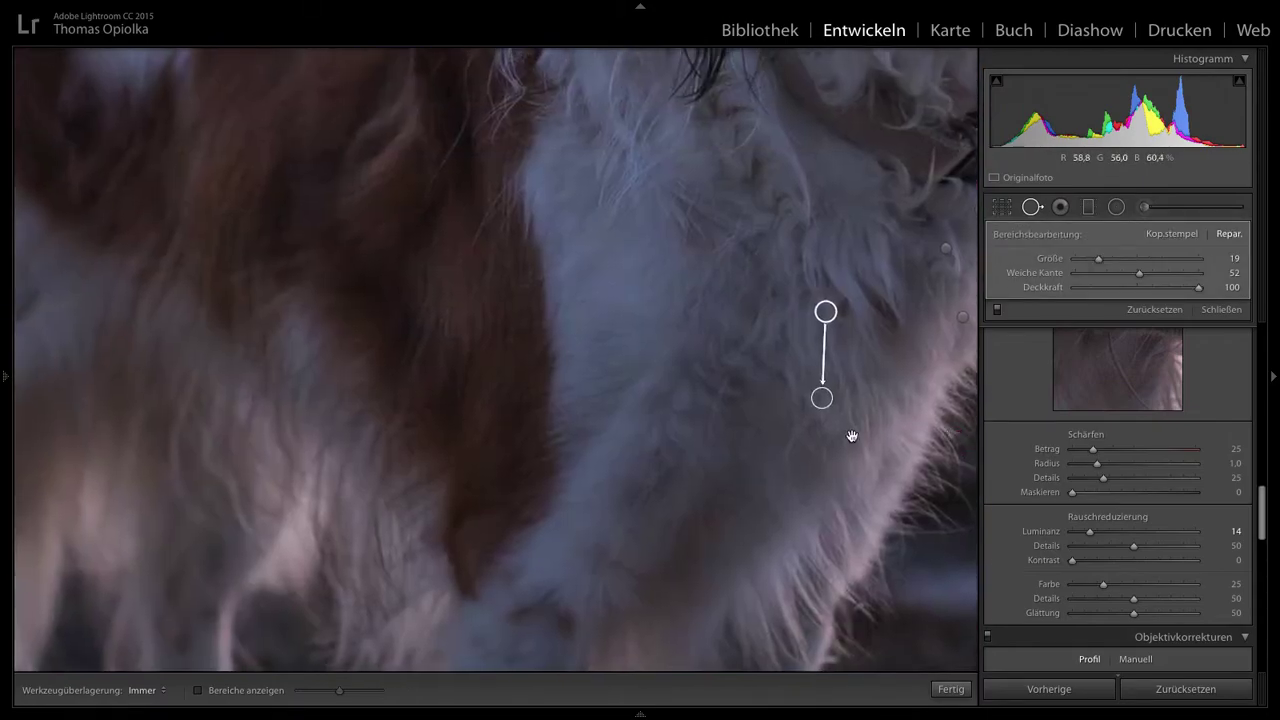
drag(648, 517, 717, 469)
key(z)
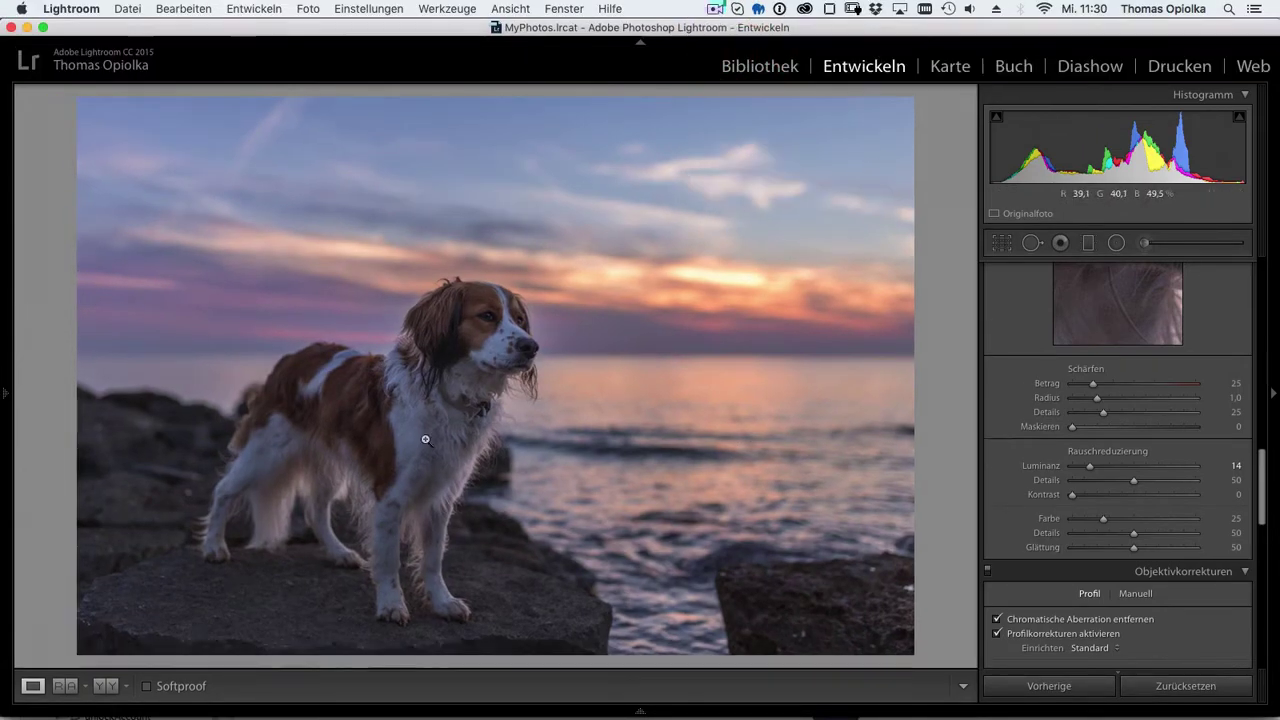
- Zoom to 200% on the dog's neck and add an empty Layer 1 above Background
key(ctrl+plus)
key(ctrl+plus)
key(ctrl+plus)
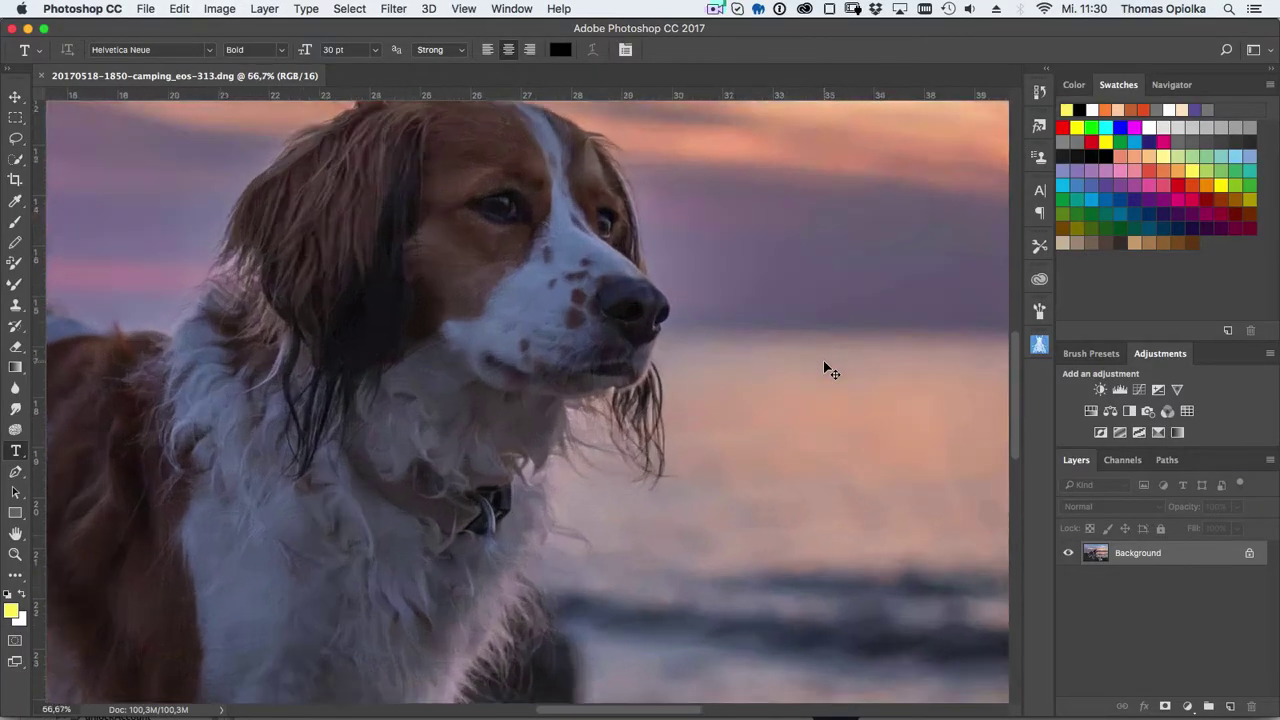
key(ctrl+plus)
key(ctrl+plus)
scroll(742, 355, up, 3)
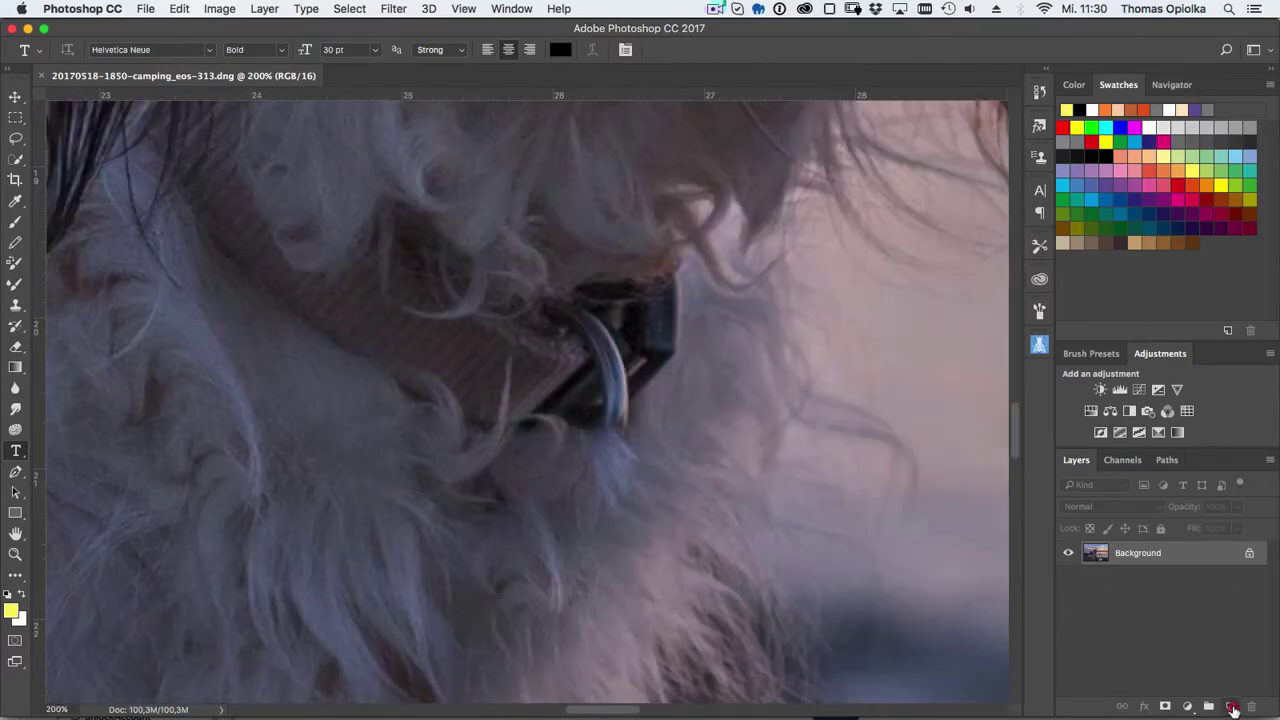
key(ctrl+alt+shift+n)
- Try content-aware Spot Healing on the collar ring, then undo it
click(15, 575)
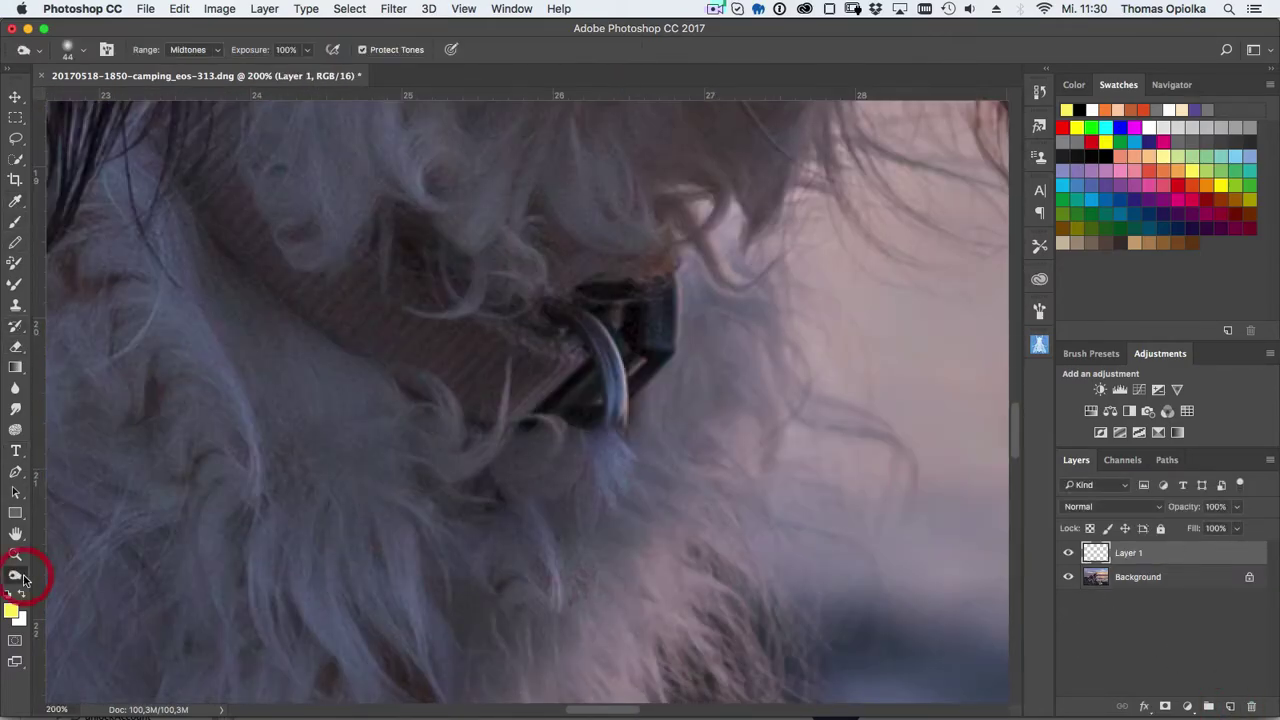
click(90, 408)
scroll(575, 368, down, 3)
scroll(610, 368, up, 3)
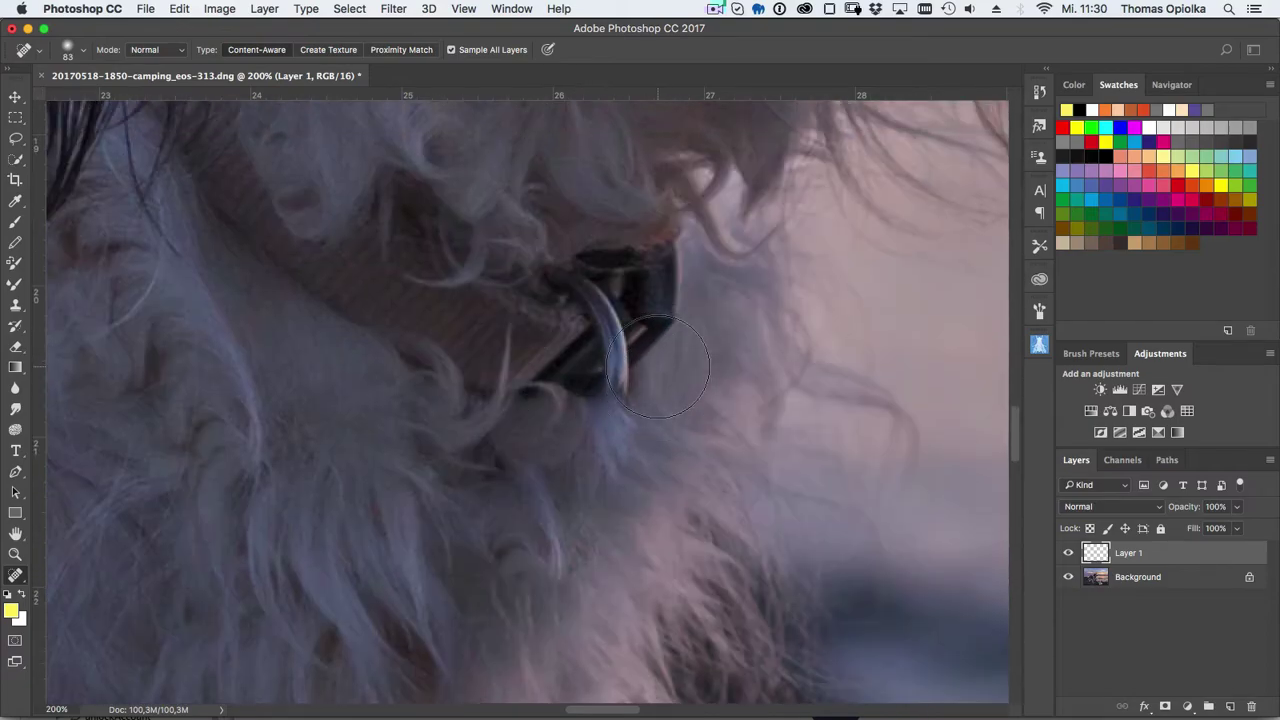
mouse_move(623, 380)
mouse_down()
mouse_move(590, 380)
mouse_move(606, 320)
mouse_up()
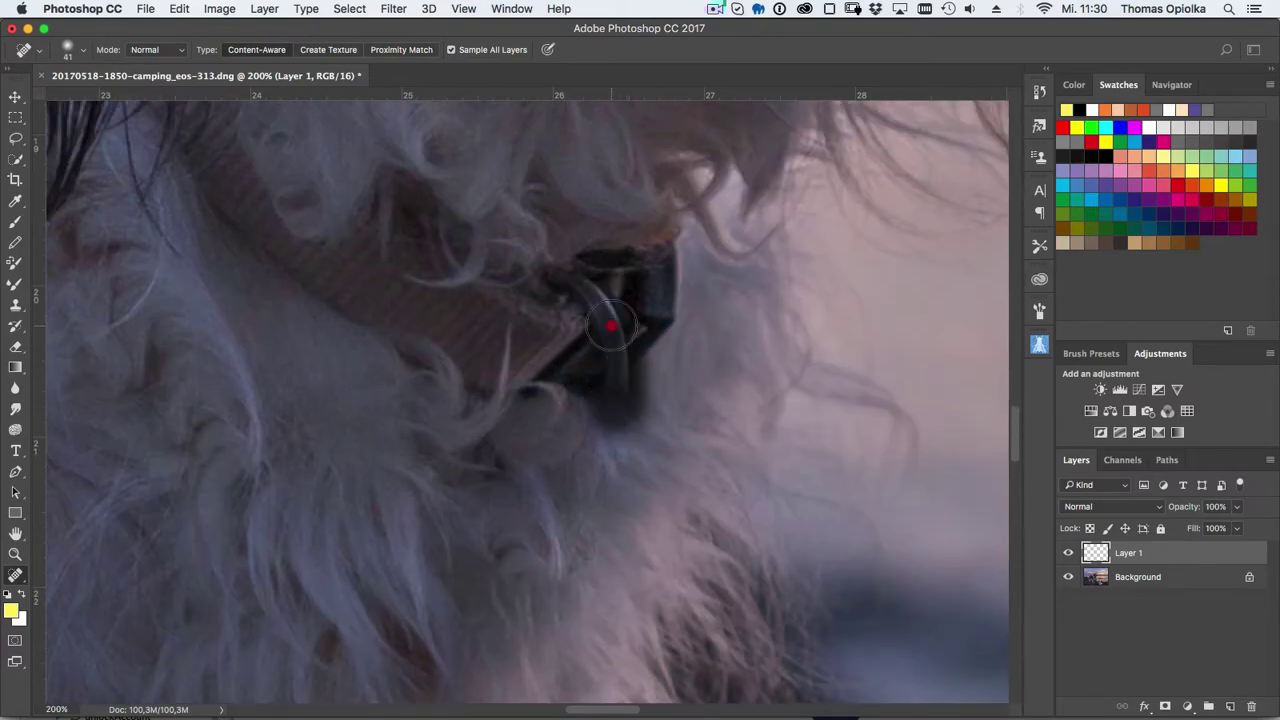
key(super+z)
- Clone fur over the collar ring with the Clone Stamp, undoing misplaced strokes
key(s)
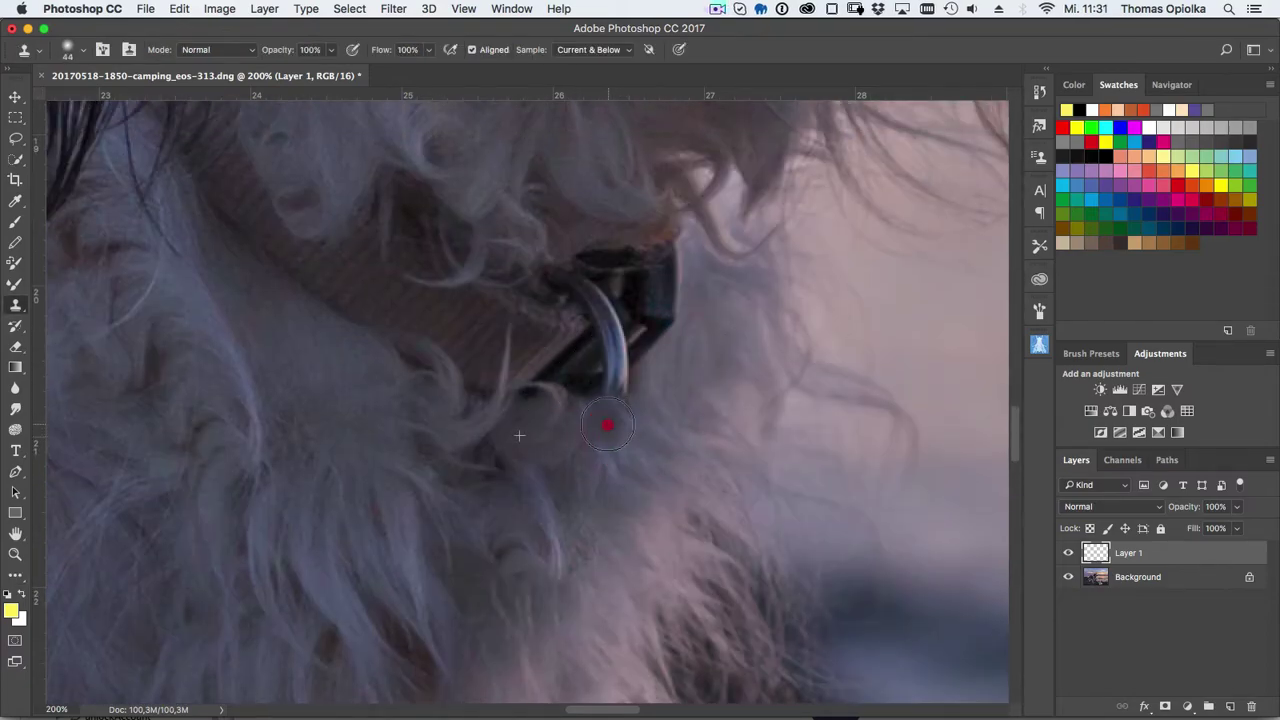
drag(615, 405, 598, 455)
key(super+z)
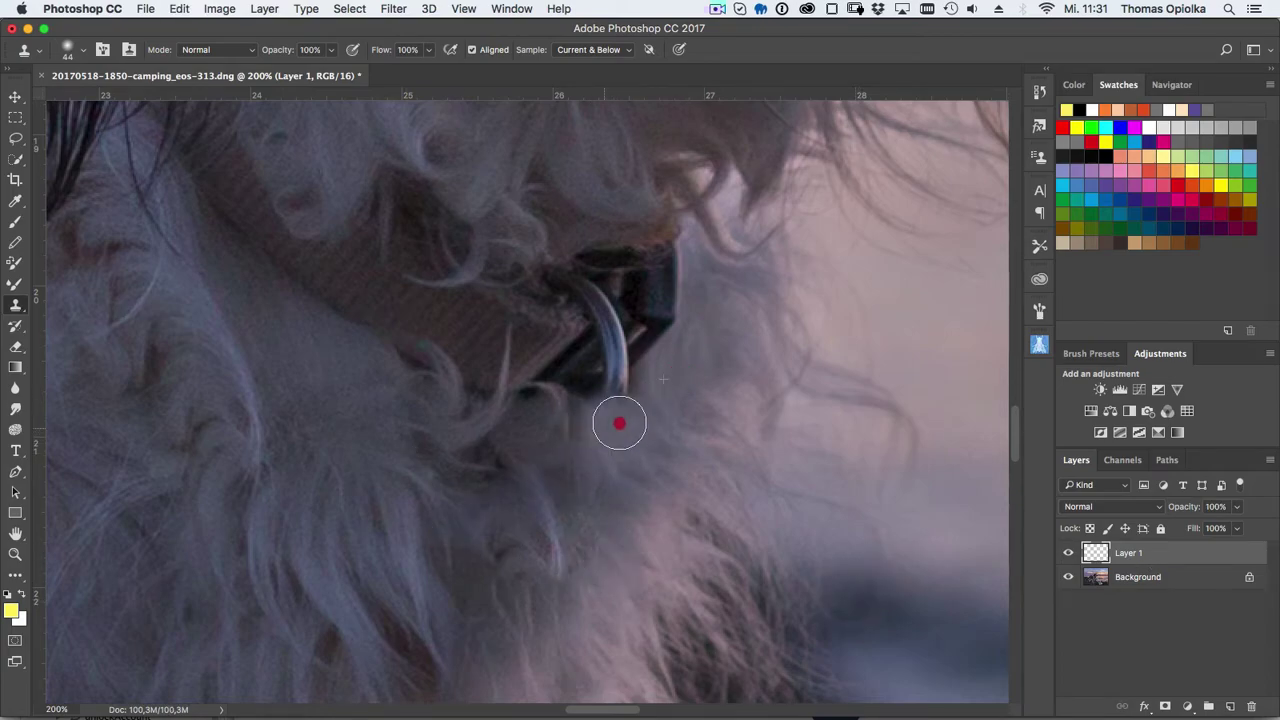
drag(625, 410, 615, 330)
mouse_move(600, 390)
mouse_down()
mouse_move(630, 320)
mouse_move(608, 337)
mouse_up()
key(super+z)
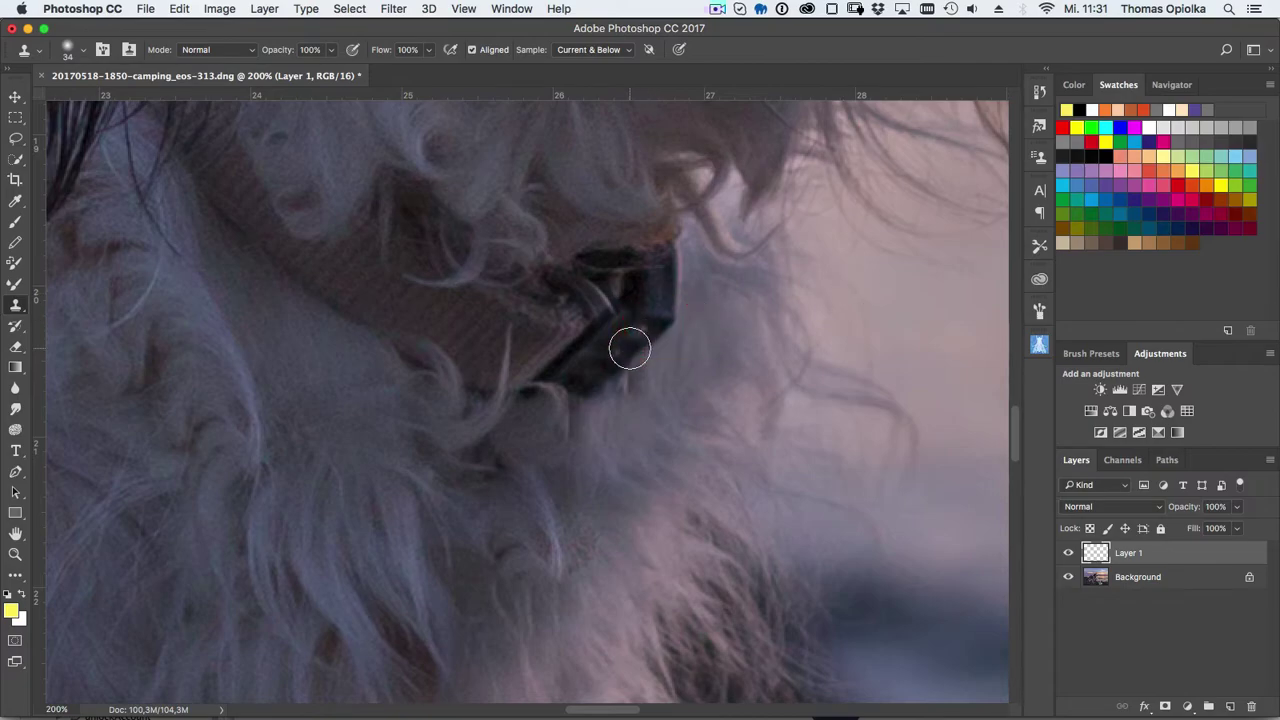
- Resample fur beside the collar, finish cloning over the ring, and zoom out to the whole photo
mouse_move(600, 319)
mouse_down()
mouse_move(600, 298)
mouse_move(594, 321)
mouse_up()
alt+click(568, 316)
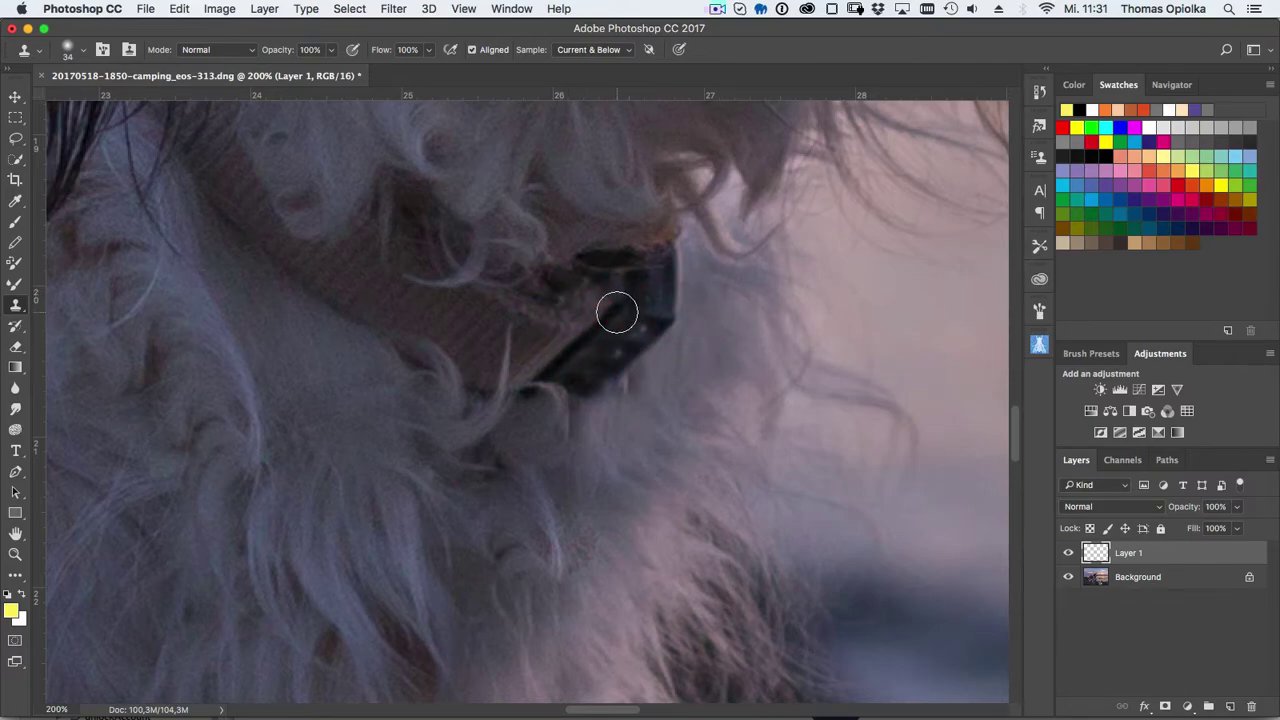
key(super+0)
scroll(635, 390, up, 3)
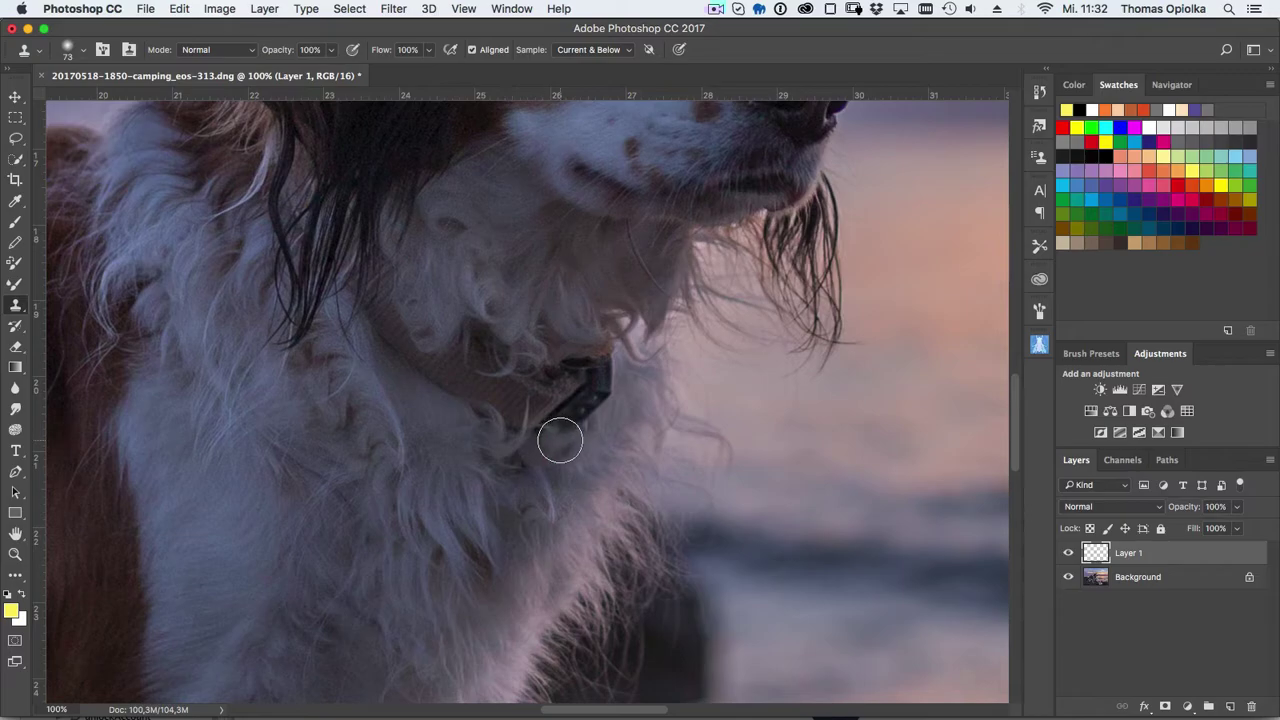
alt+click(560, 441)
key(super+minus)
key(super+minus)
key(super+minus)
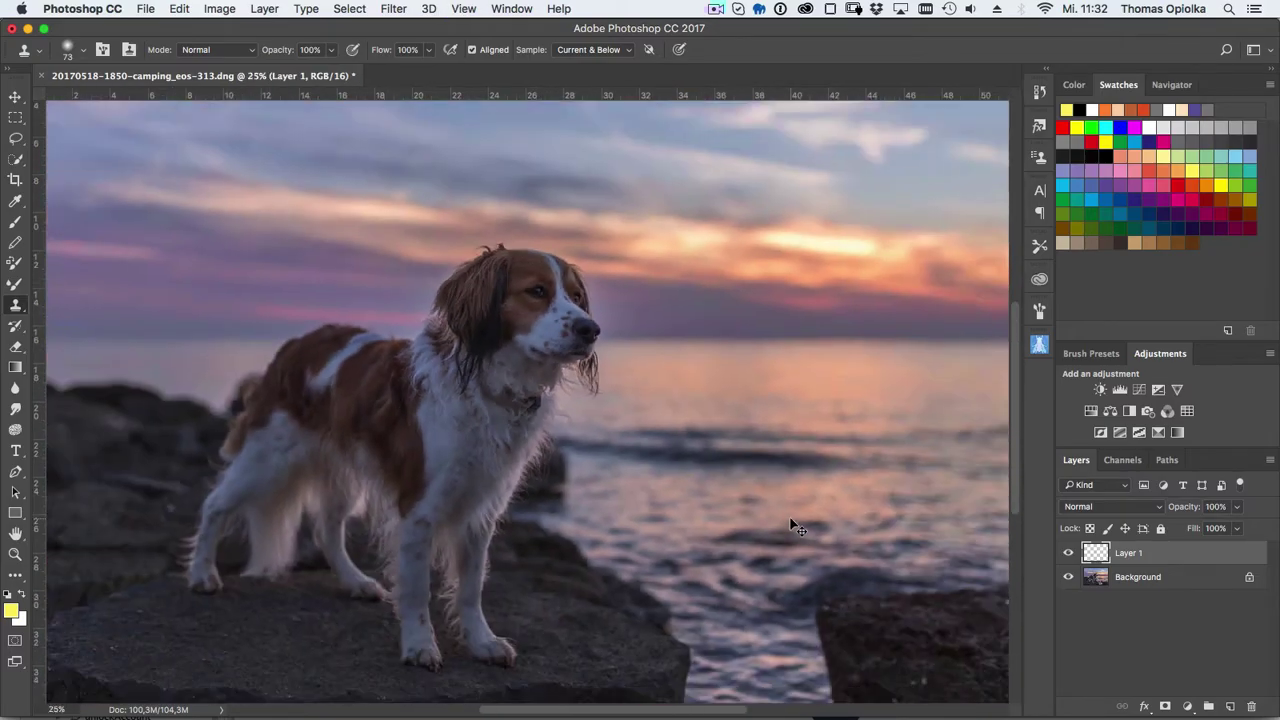
- Add a new empty layer above Dog Repair and sample the water as a source
scroll(797, 527, up, 1)
scroll(797, 527, up, 2)
scroll(615, 465, down, 3)
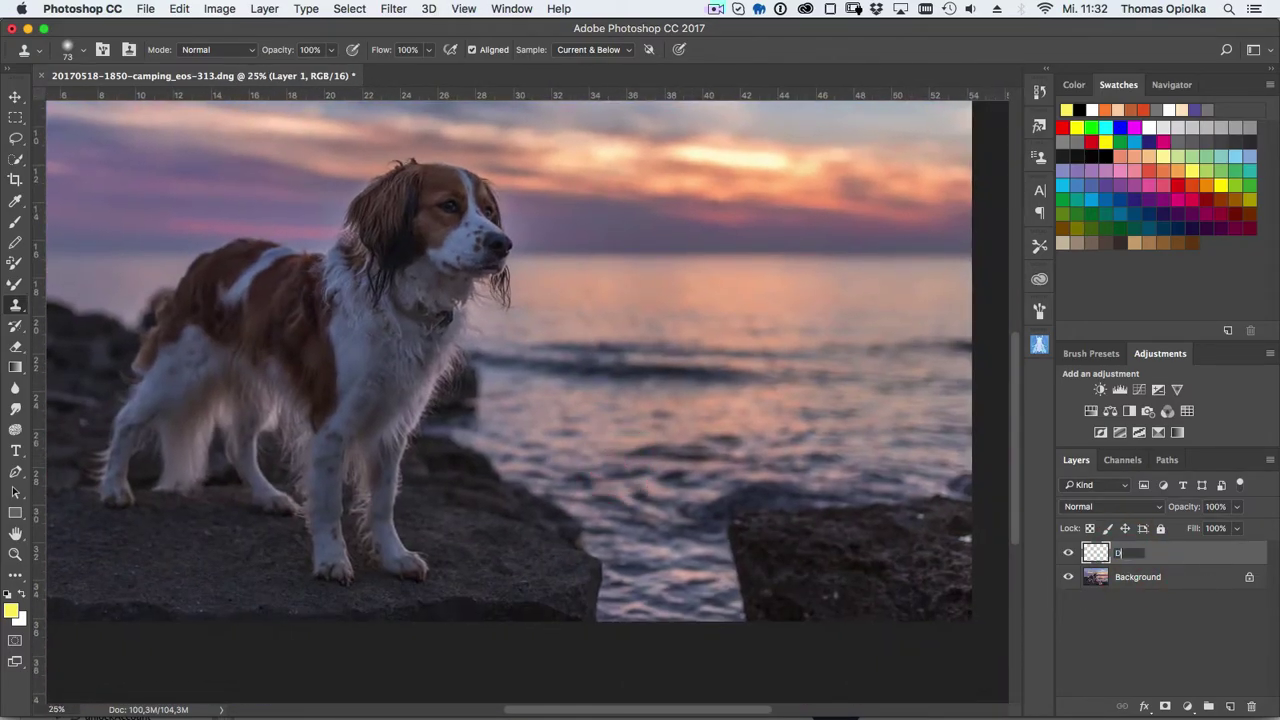
key(super+alt+shift+n)
alt+click(757, 457)
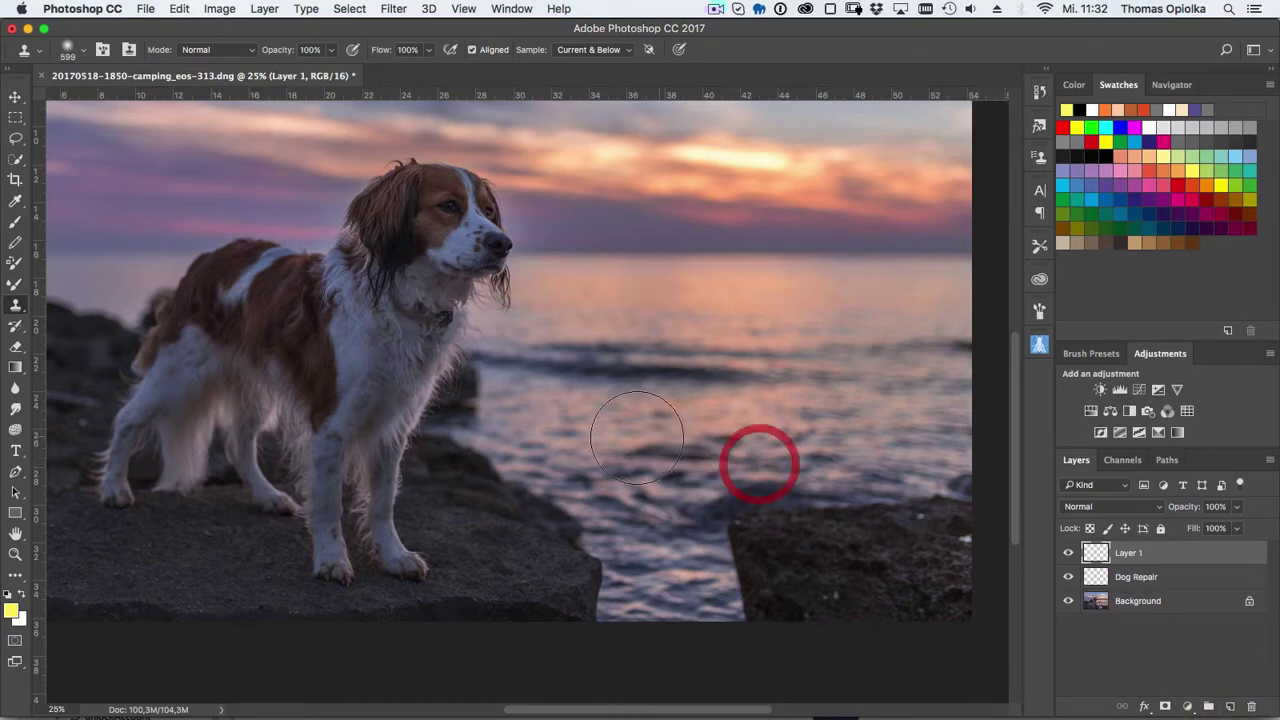
- Heal over the lower-right rocks with the Healing Brush from a sampled source point
key(j)
click(15, 575)
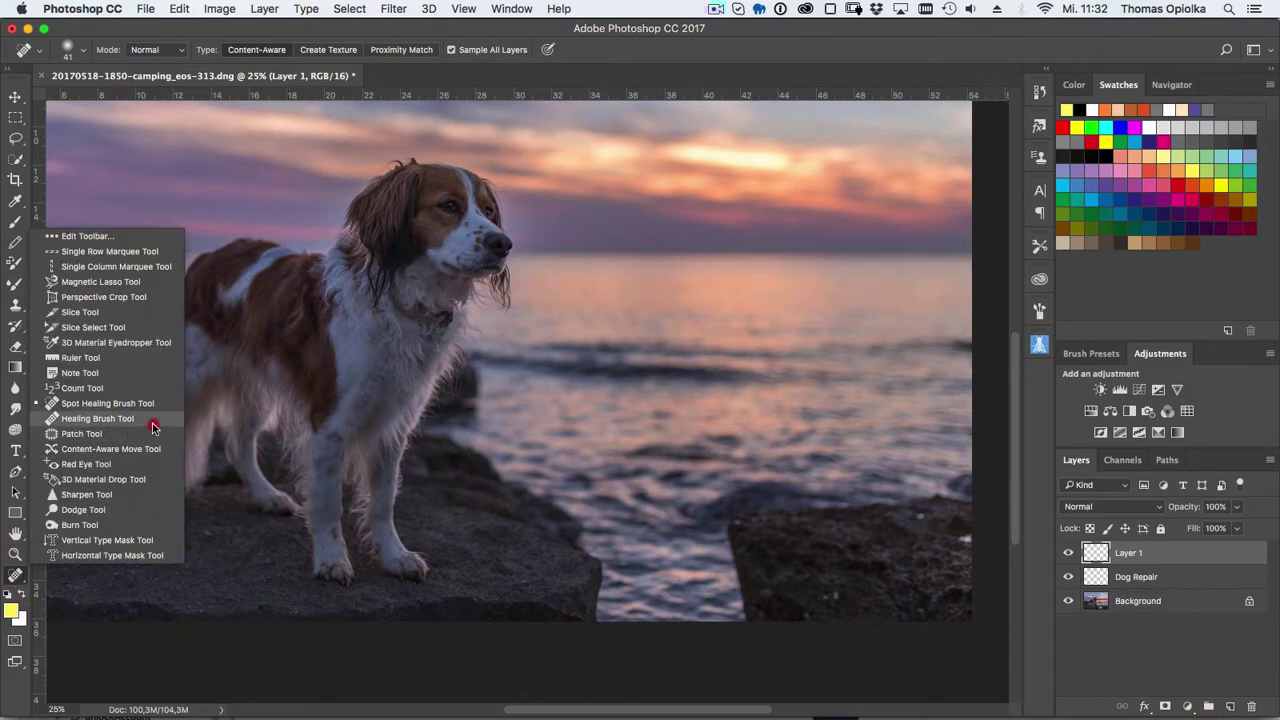
click(152, 423)
alt+click(871, 530)
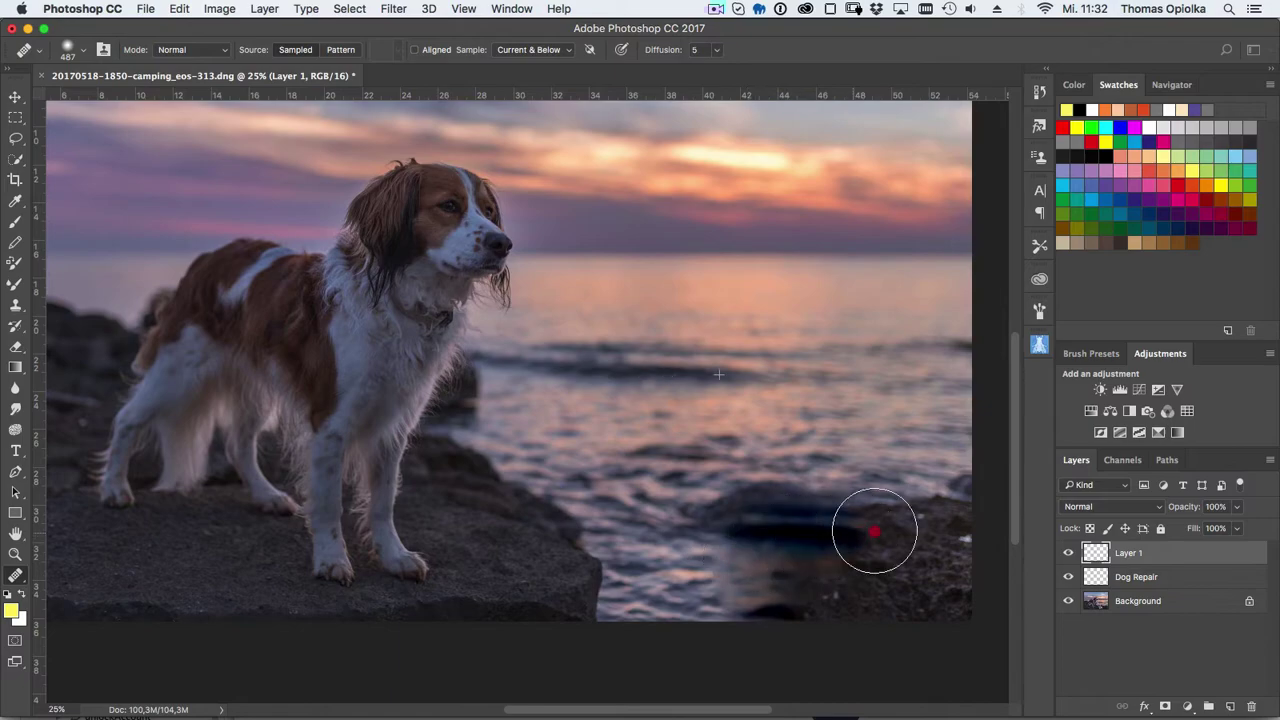
drag(770, 560, 930, 560)
- Spot-heal along the lower-right rock edge
click(15, 577)
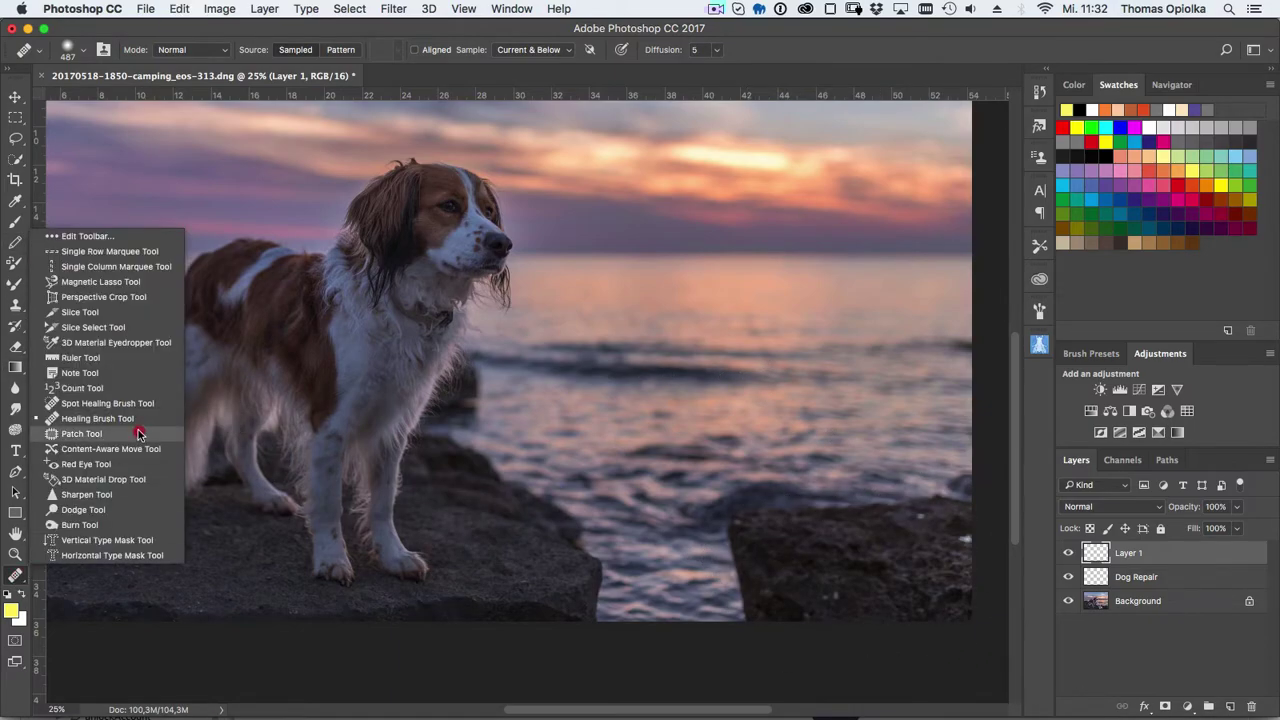
click(147, 410)
drag(740, 615, 971, 491)
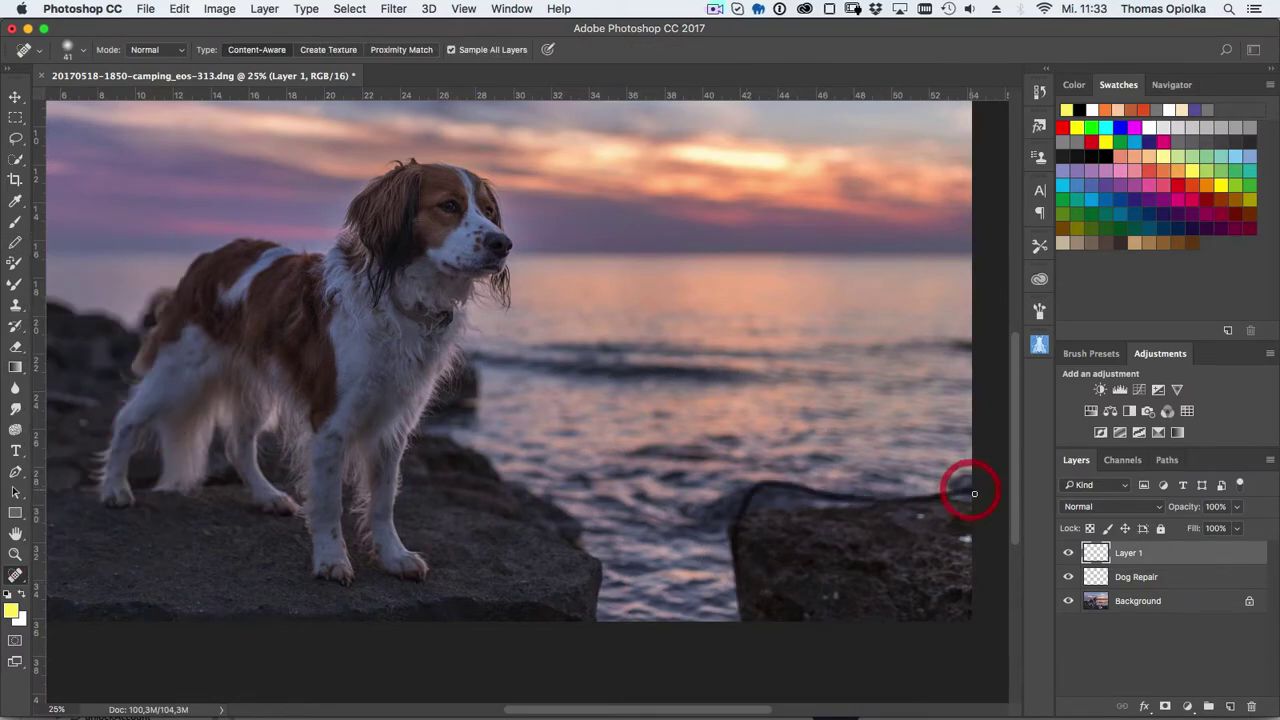
click(16, 577)
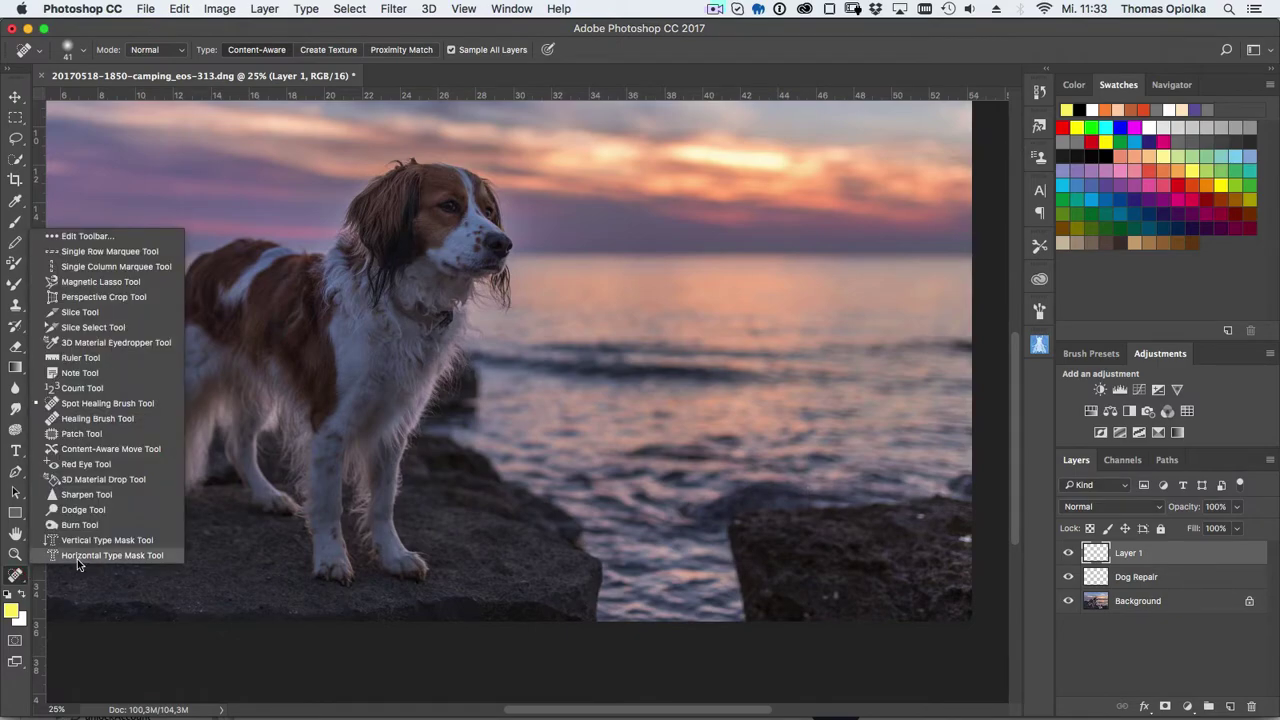
click(100, 460)
- Try patching the lower-right rocks, then undo the patch attempt
mouse_move(945, 496)
mouse_down()
mouse_move(934, 562)
mouse_move(886, 499)
mouse_move(712, 342)
mouse_up()
key(Return)
click(1138, 600)
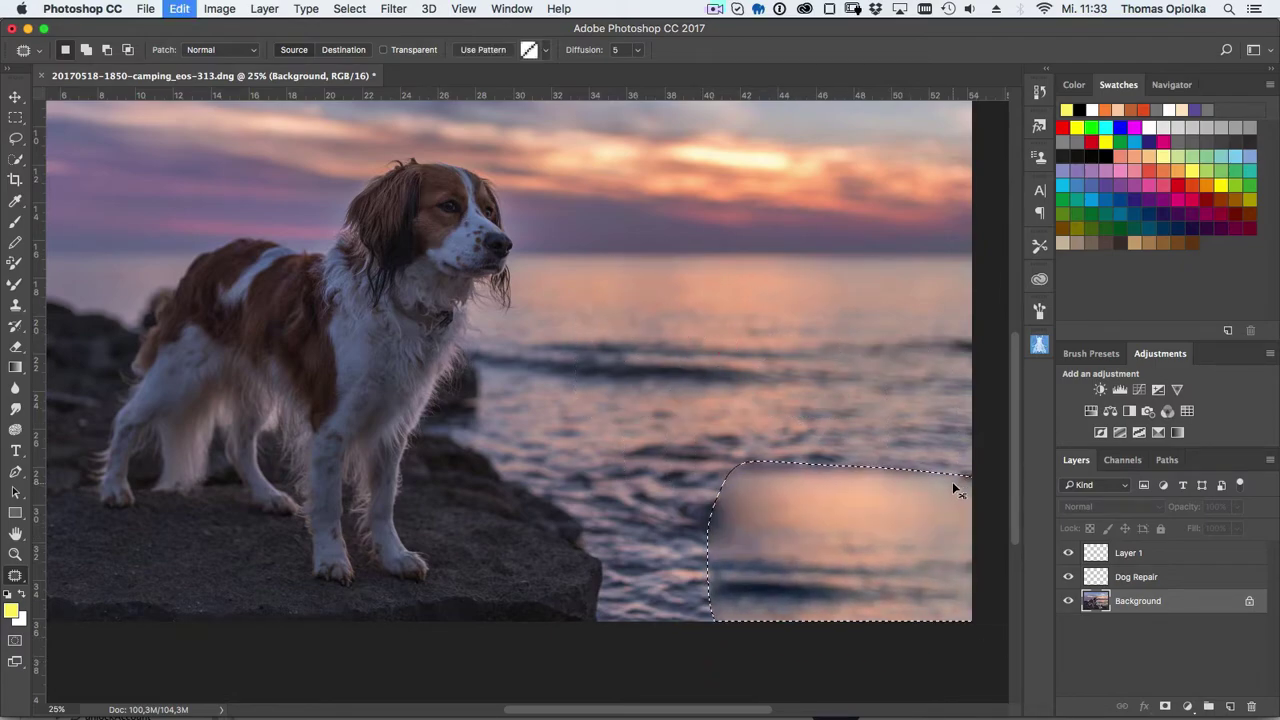
key(ctrl+z)
- Test-clone water on Background with a 442 px Clone Stamp, then undo it
key(s)
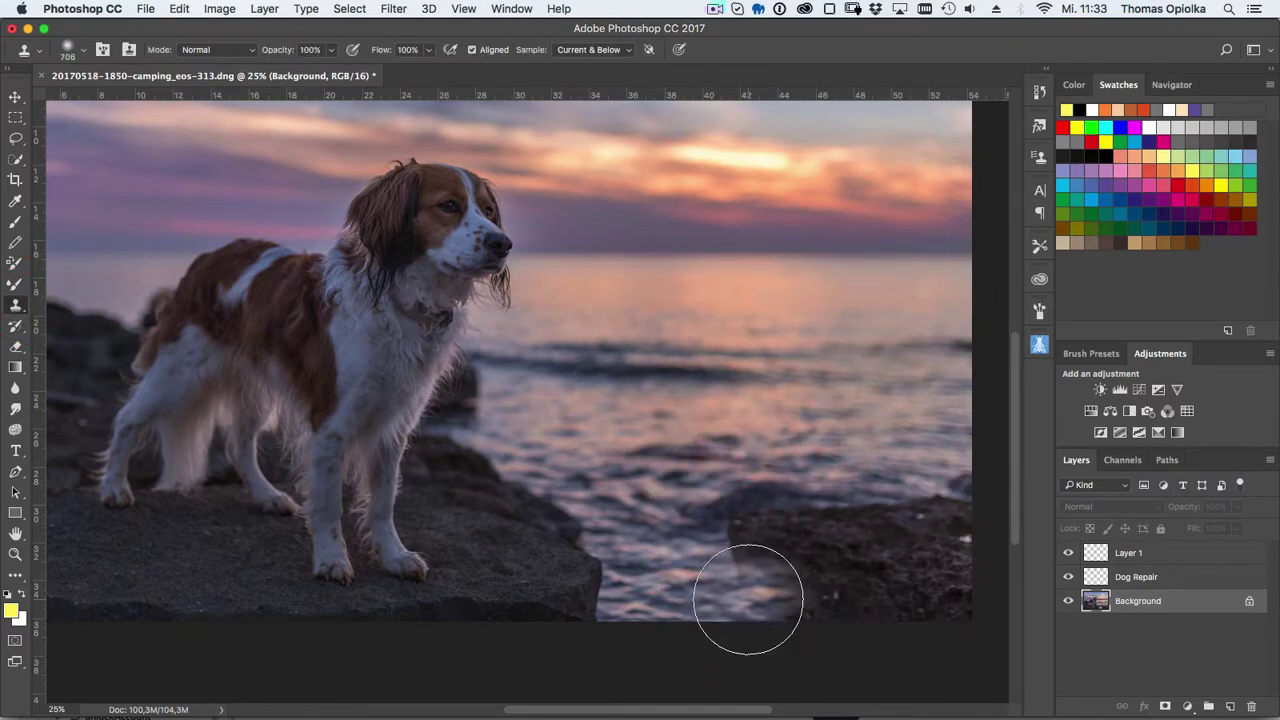
drag(748, 598, 690, 572)
mouse_move(766, 608)
mouse_down()
mouse_move(777, 583)
mouse_move(820, 600)
mouse_move(777, 609)
mouse_move(651, 514)
mouse_move(783, 543)
mouse_up()
key(ctrl+alt+z)
key(ctrl+alt+z)
key(ctrl+alt+z)
- On Layer 1, clone water over the lower-right rock edges and corner rocks
click(1128, 552)
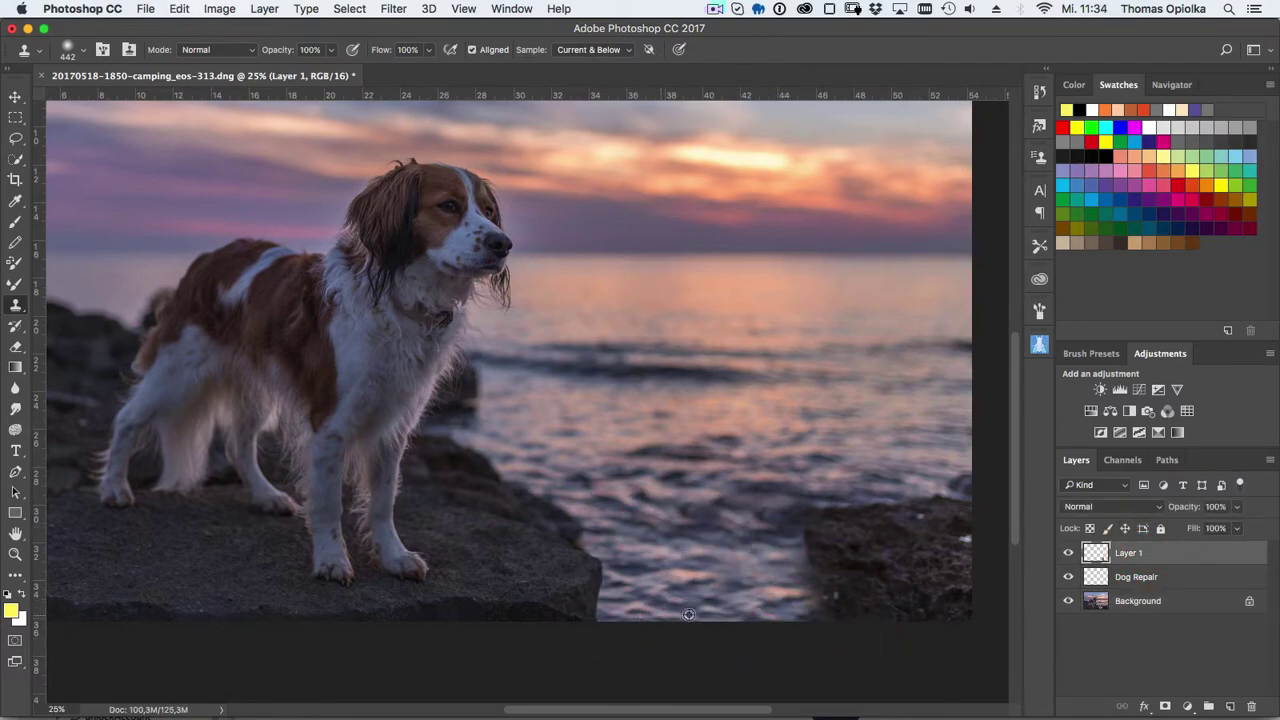
drag(688, 614, 829, 563)
mouse_move(843, 611)
mouse_down()
mouse_move(829, 523)
mouse_move(989, 586)
mouse_up()
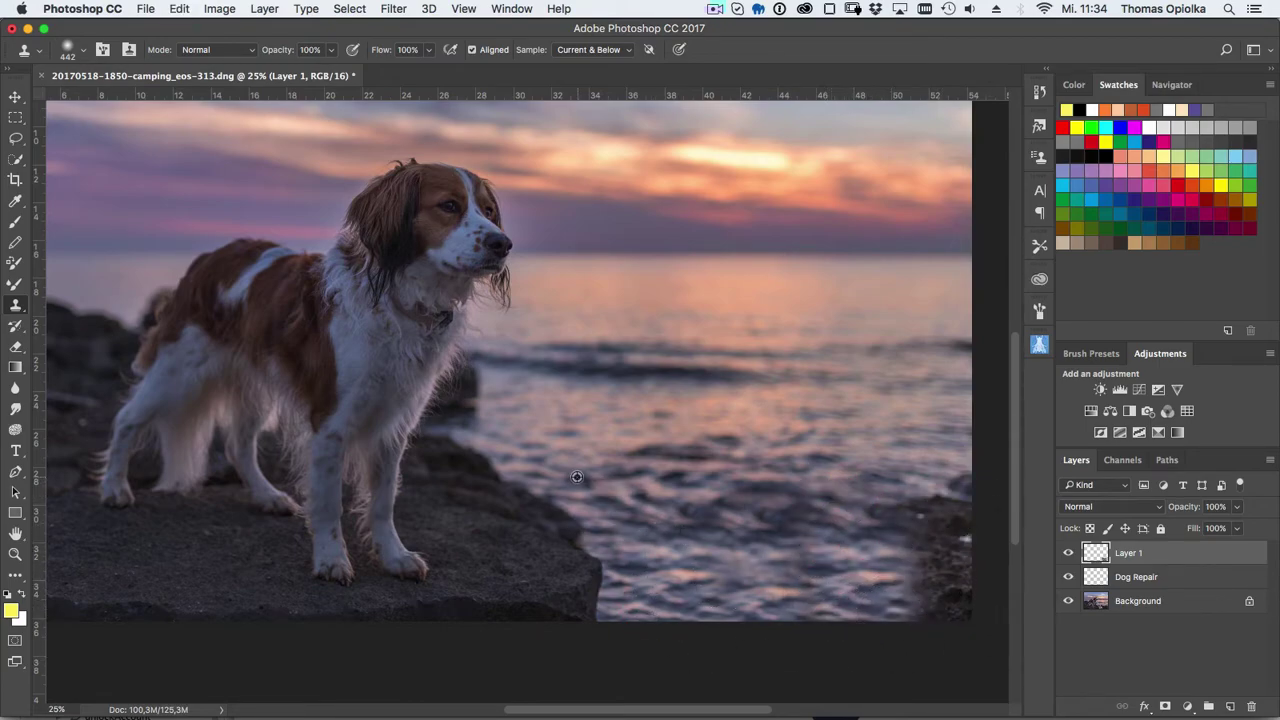
drag(895, 495, 985, 480)
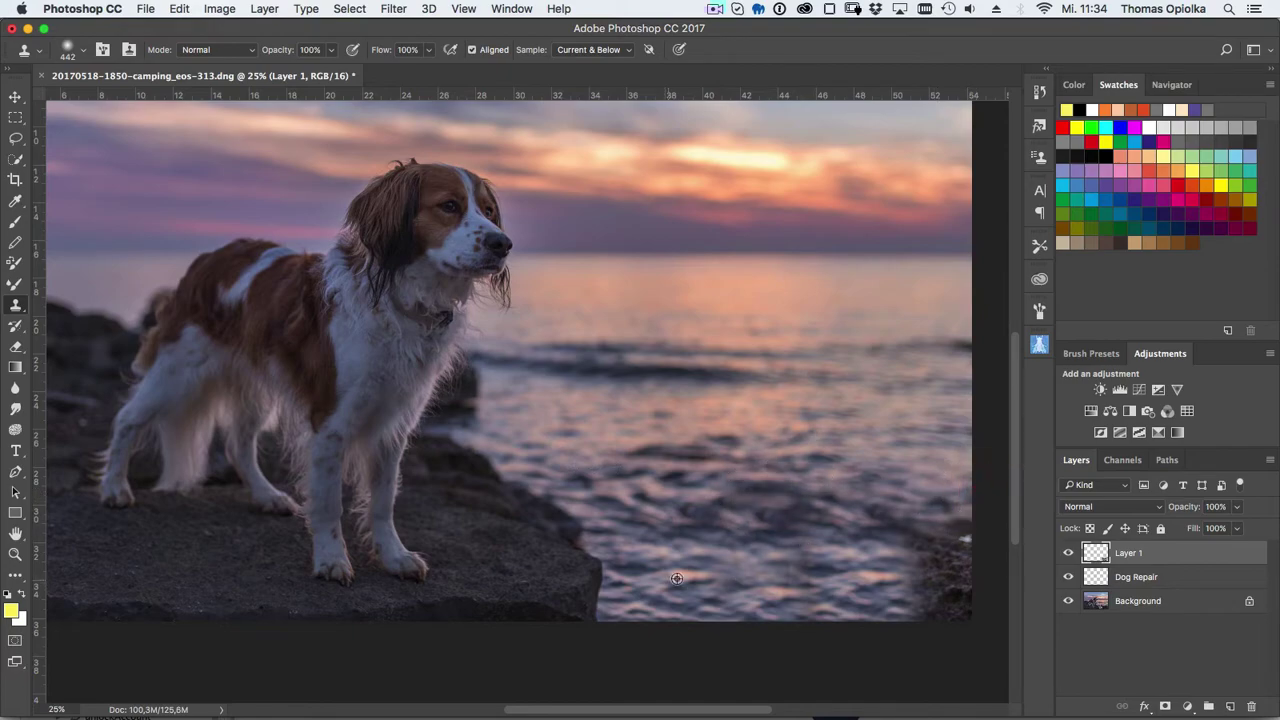
drag(900, 605, 973, 613)
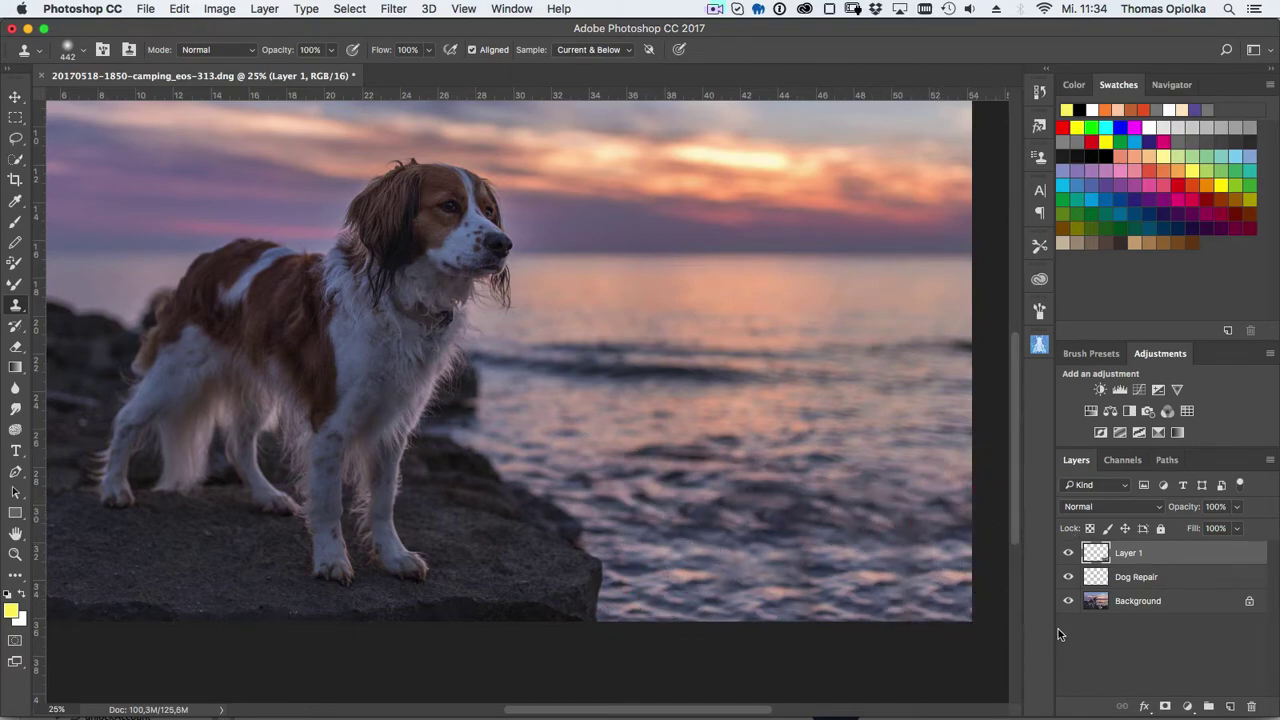
- Resample the water to blend the clone, then toggle Layer 1 to compare
alt+click(702, 558)
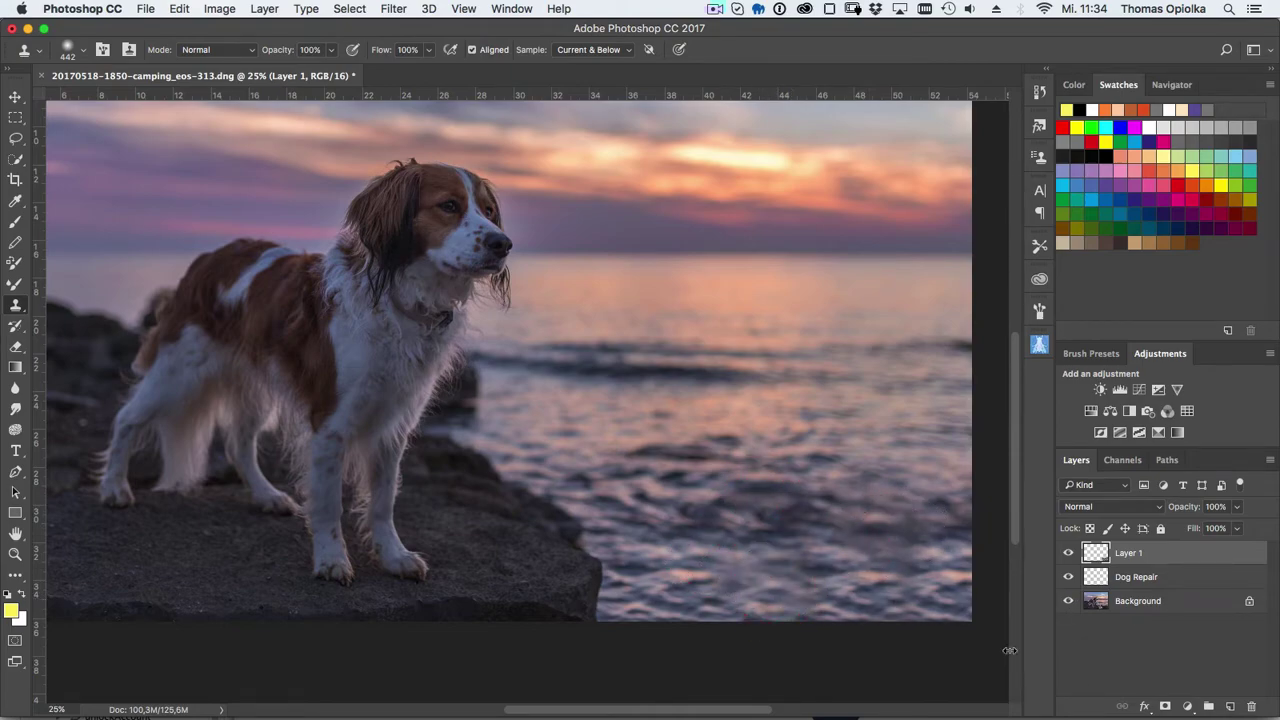
drag(750, 600, 812, 600)
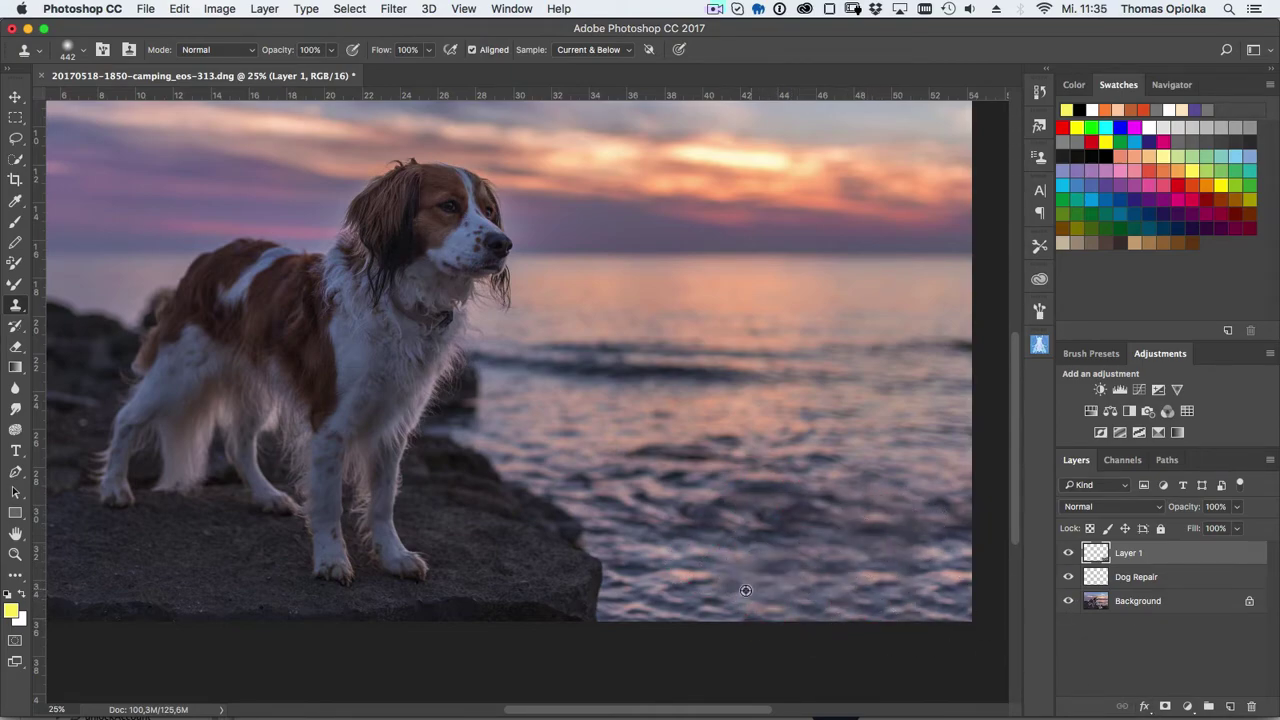
click(737, 563)
key(super+minus)
click(1068, 552)
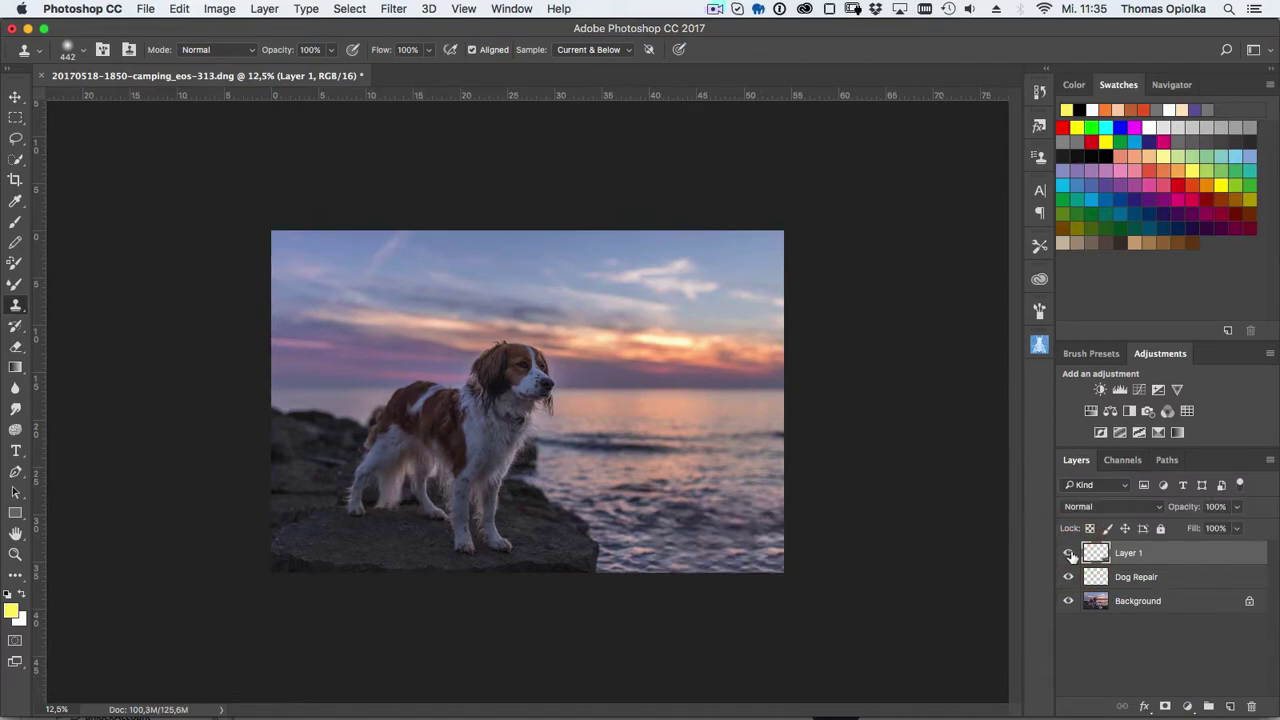
click(1068, 552)
click(1068, 552)
key(super+plus)
- Start a crop, cycle Golden Spiral overlay orientations, then switch to Rule of Thirds
click(15, 180)
click(410, 50)
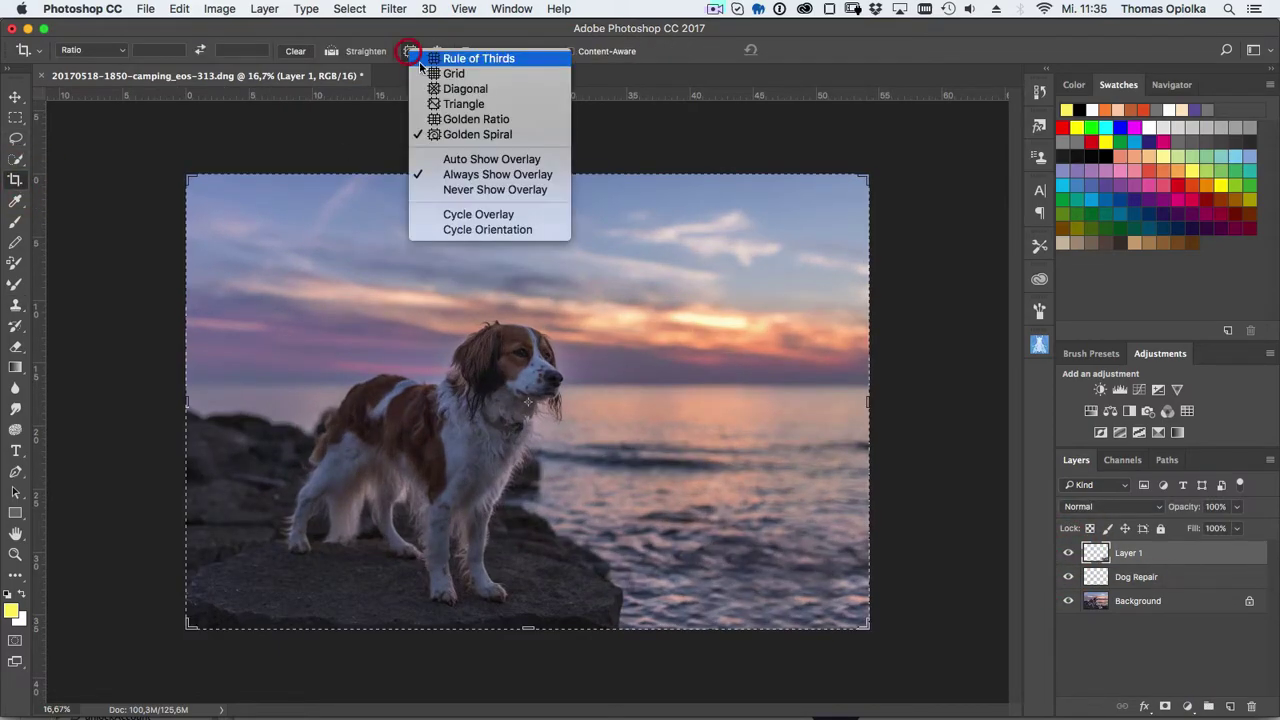
click(410, 50)
click(495, 131)
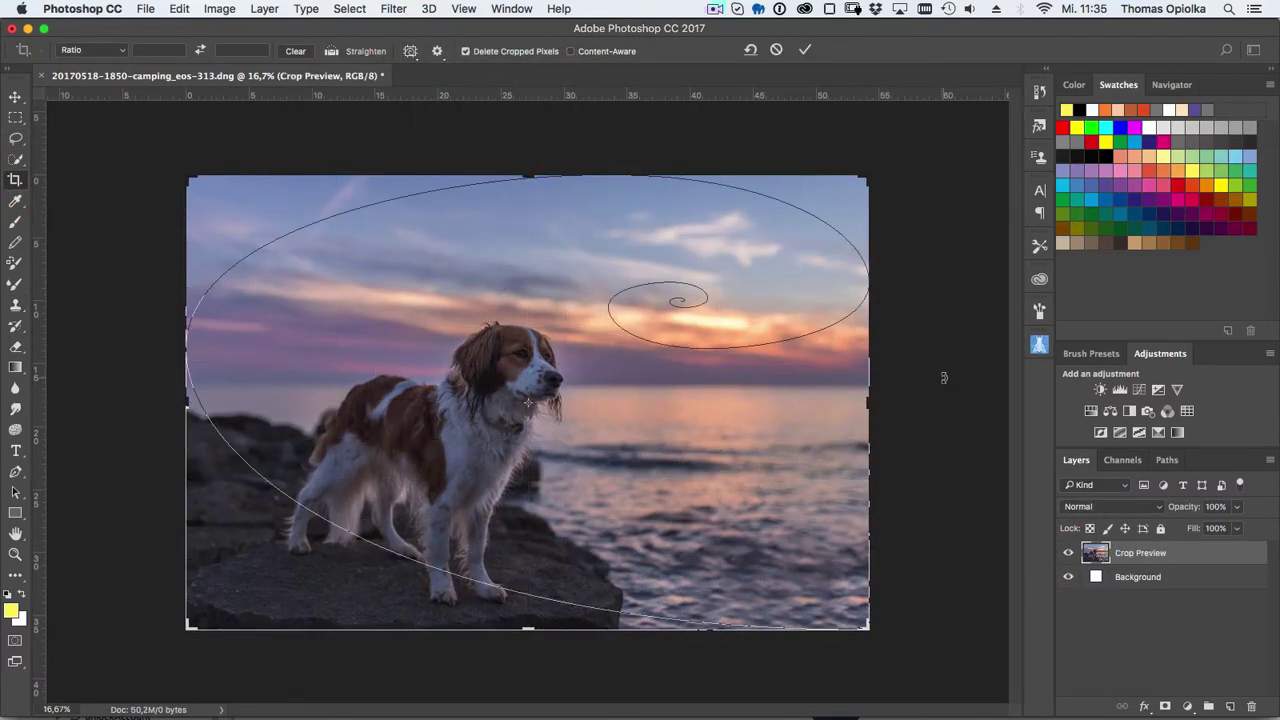
key(shift+o)
key(shift+o)
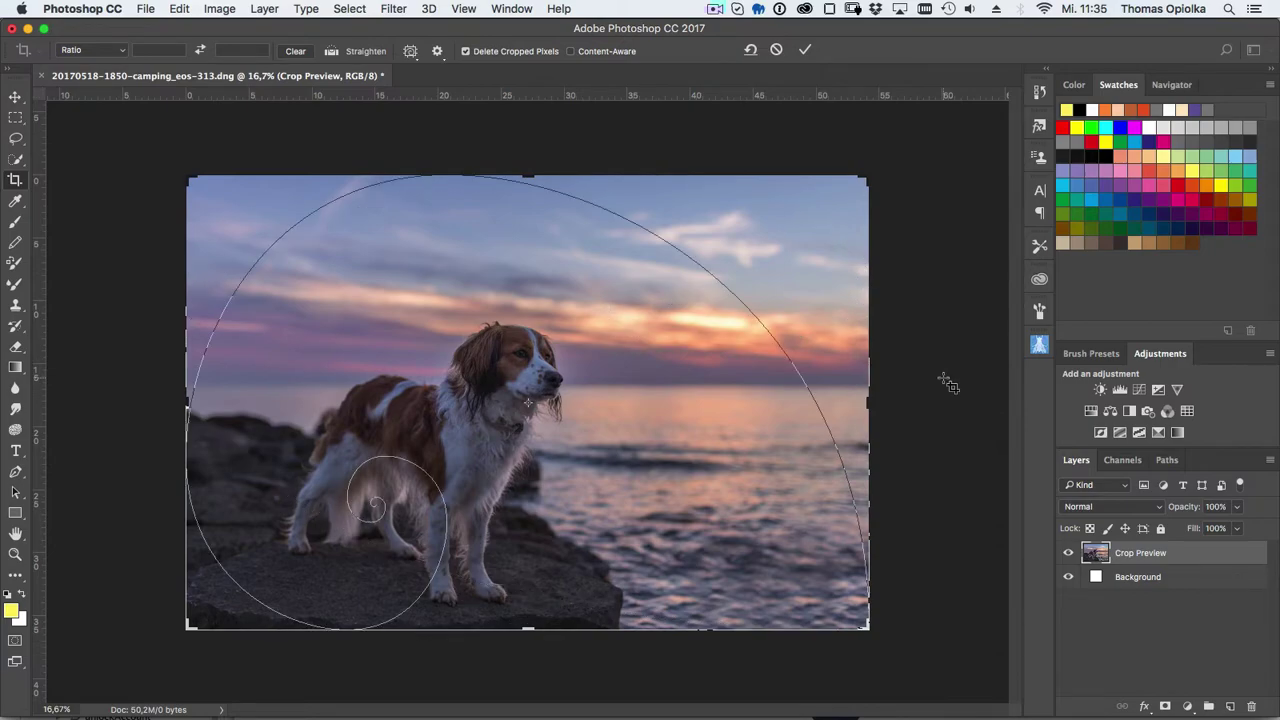
key(shift+o)
key(shift+o)
key(shift+o)
key(shift+o)
key(shift+o)
key(shift+o)
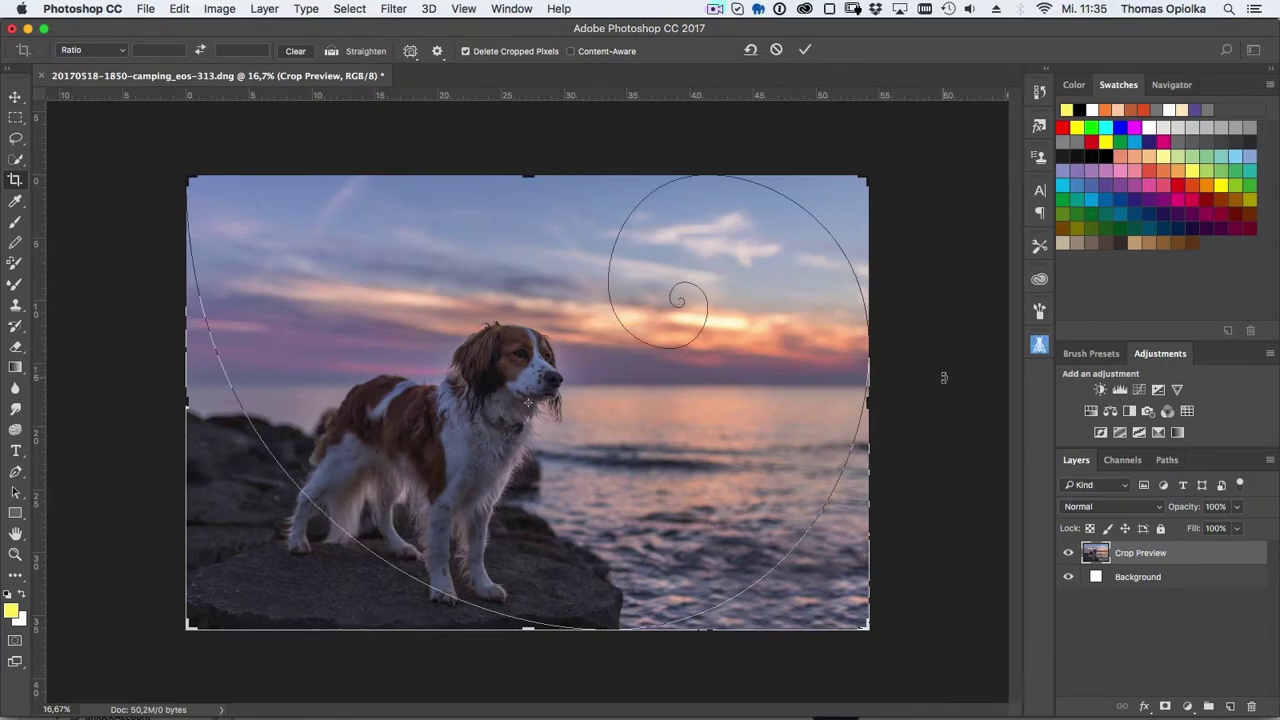
key(shift+o)
key(o)
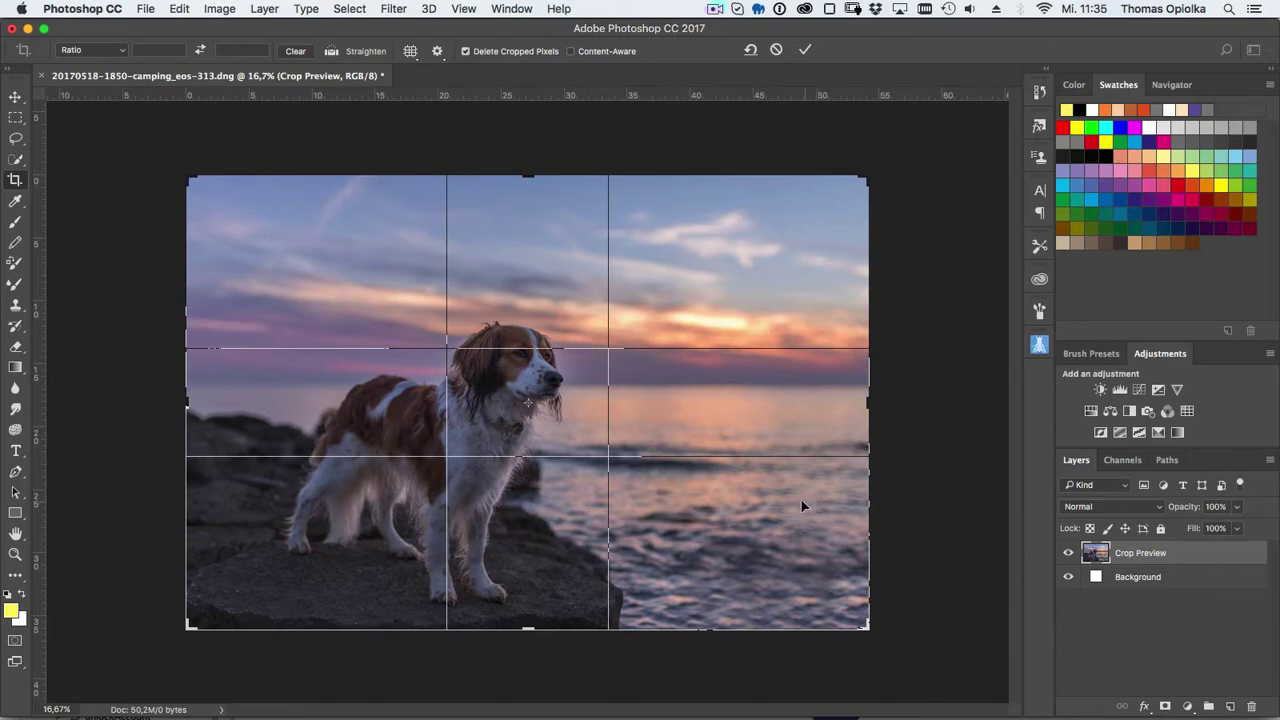
- Crop in from the top-left corner, apply, then undo to compare
drag(189, 177, 212, 193)
mouse_move(626, 557)
mouse_down()
mouse_move(586, 480)
mouse_move(557, 504)
mouse_up()
key(Return)
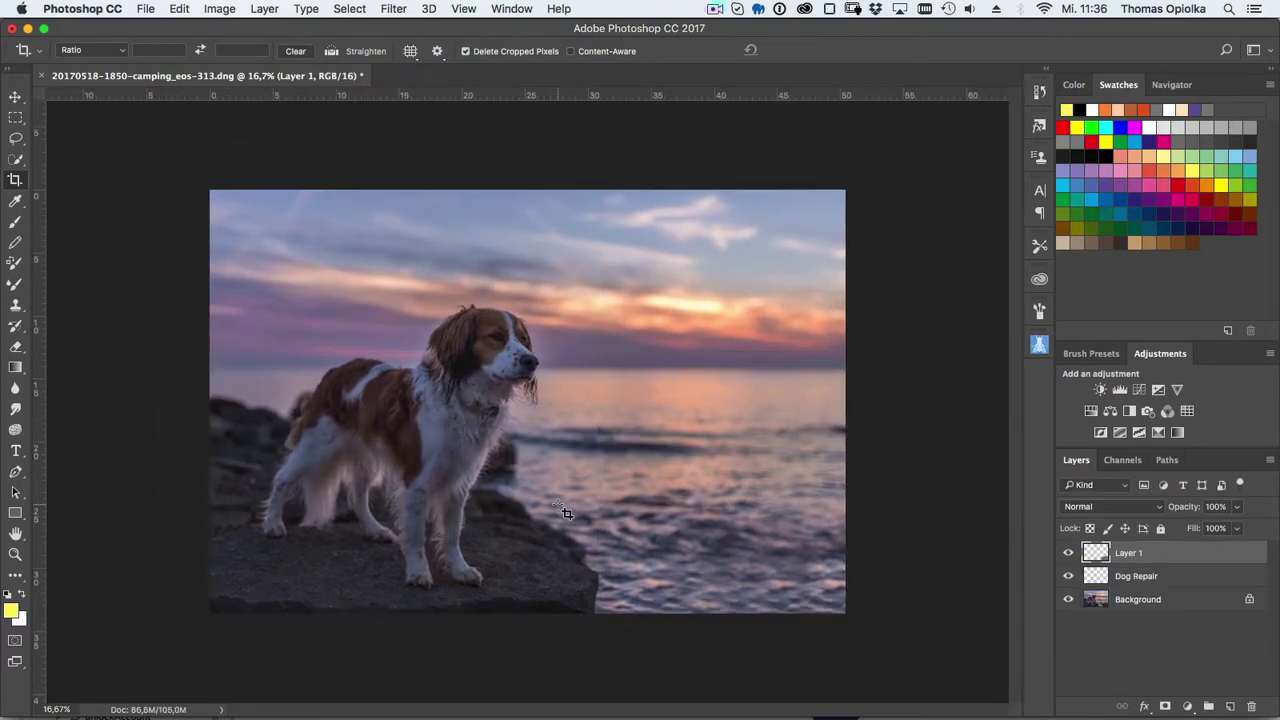
key(ctrl+z)
key(ctrl+z)
key(ctrl+z)
key(ctrl+z)
key(ctrl+z)
- Re-crop with the thirds grid to 50,72 cm width, lowering the top edge slightly
click(410, 51)
click(480, 120)
click(506, 160)
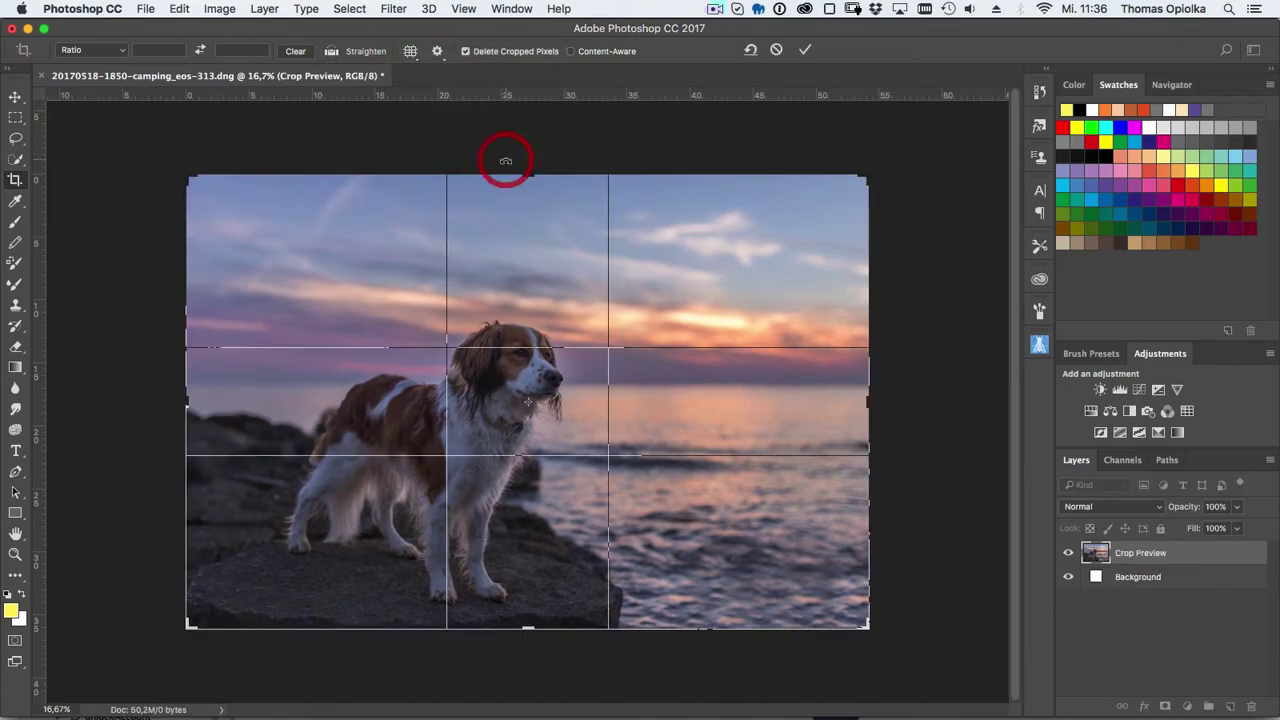
drag(186, 402, 209, 407)
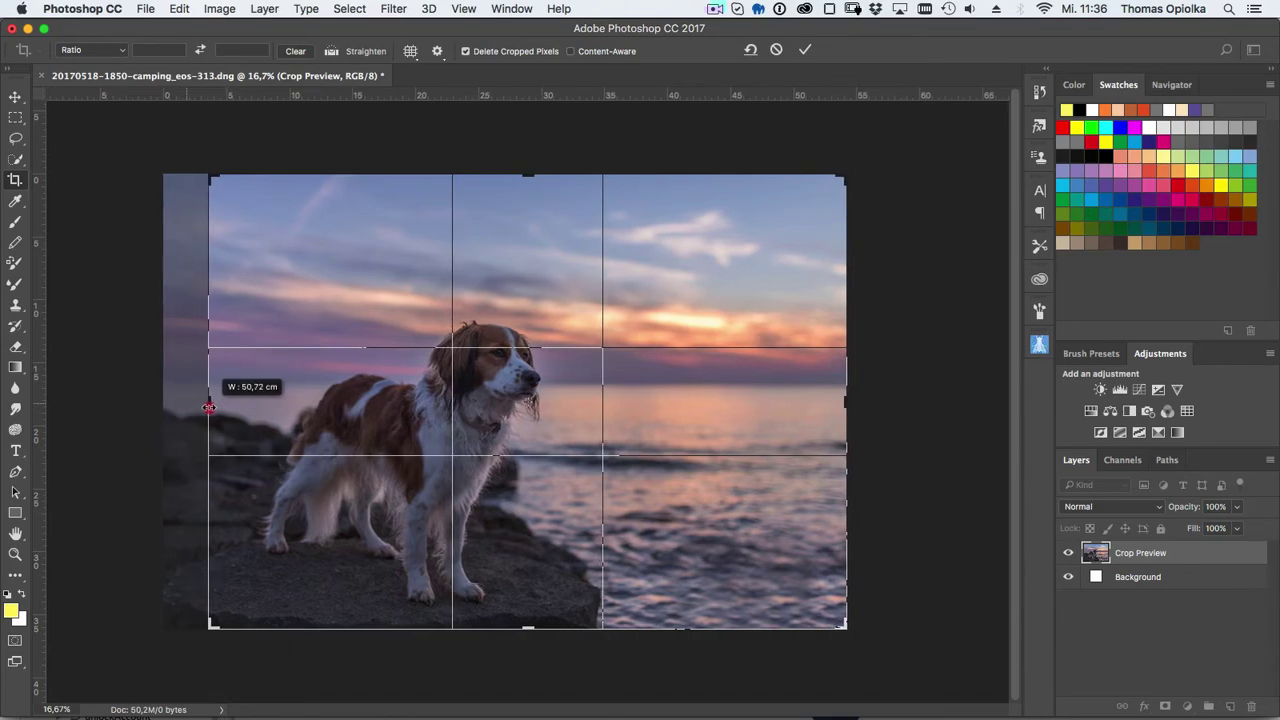
drag(528, 174, 528, 180)
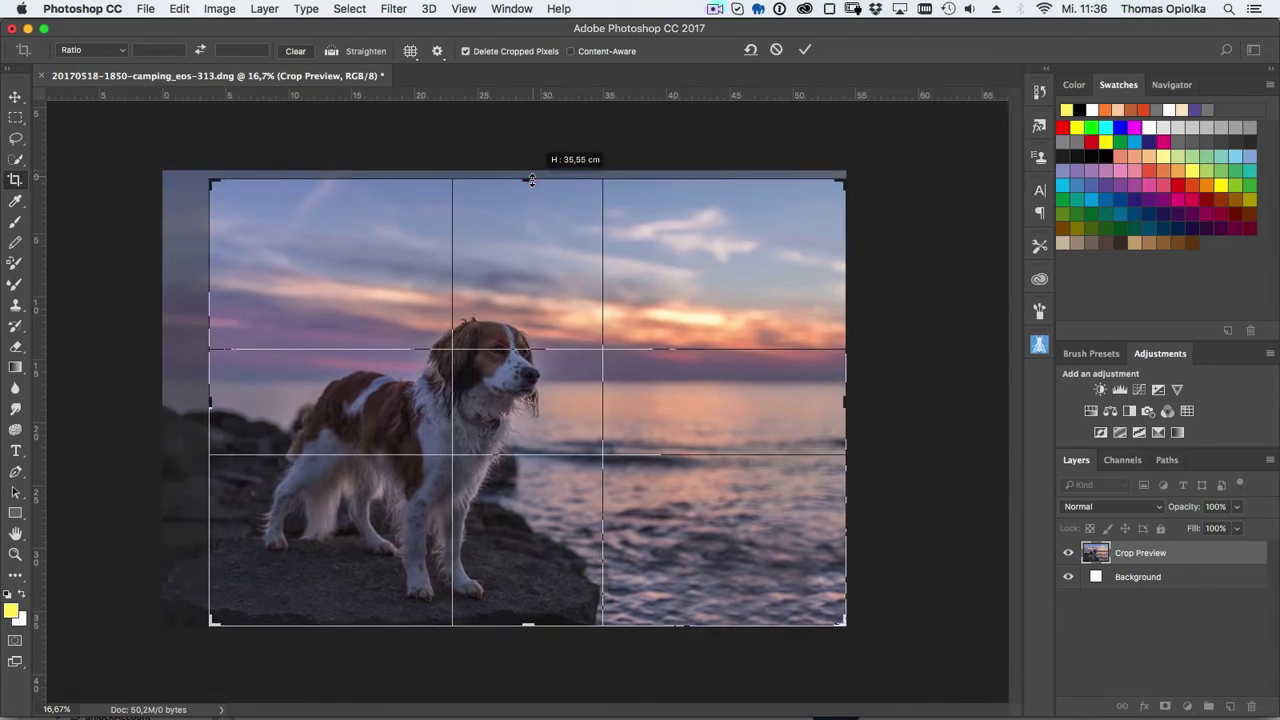
key(Return)
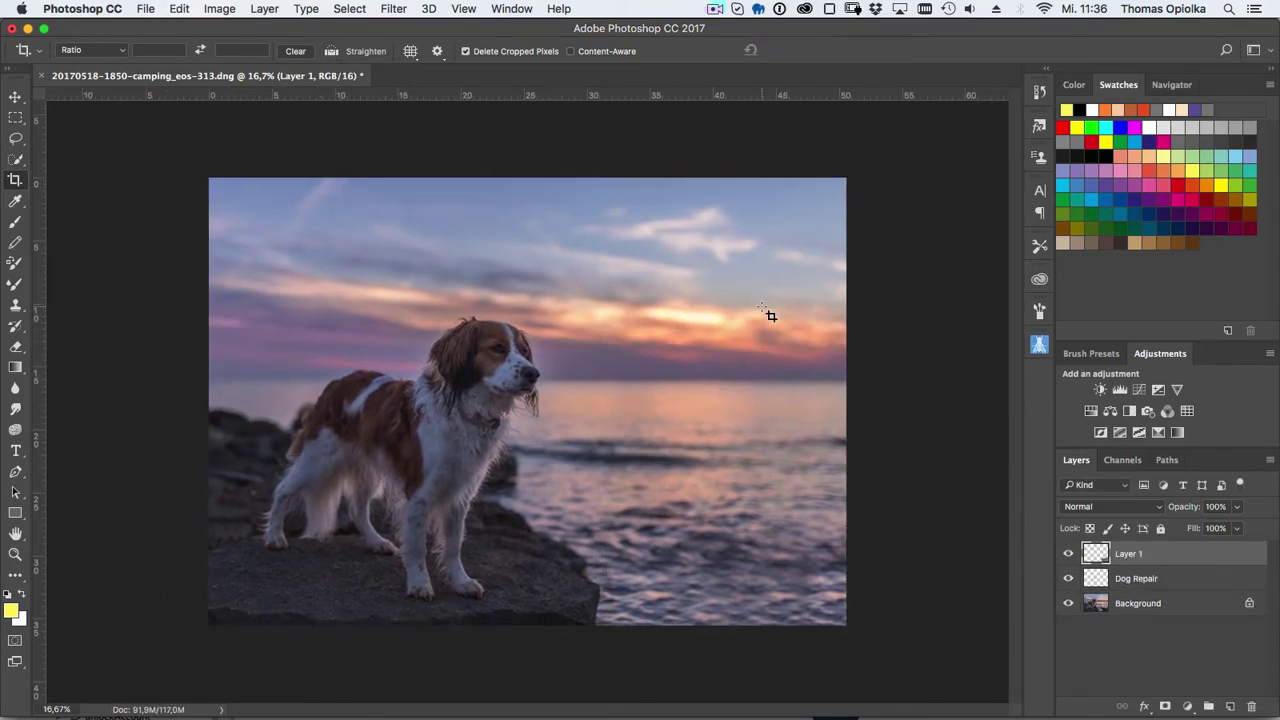
- Widen the canvas on the right to 54,14 cm and add an empty Layer 2
click(645, 180)
drag(849, 402, 865, 404)
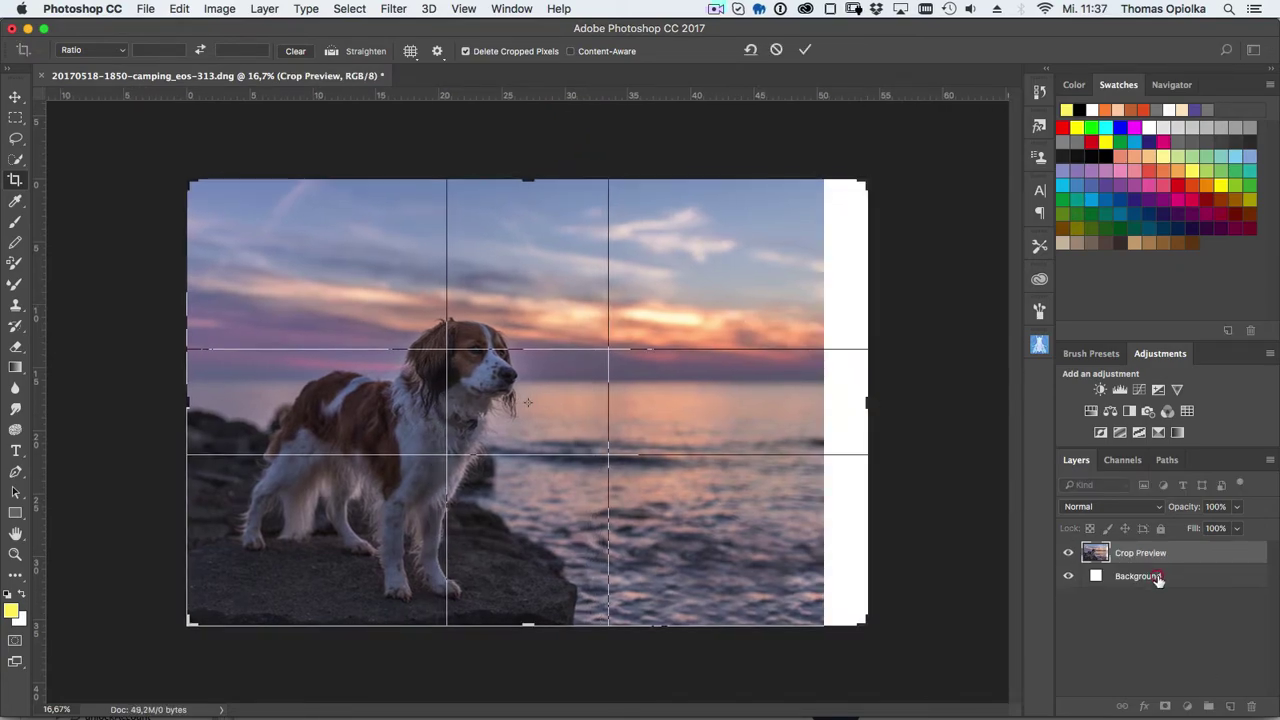
click(805, 49)
click(1138, 599)
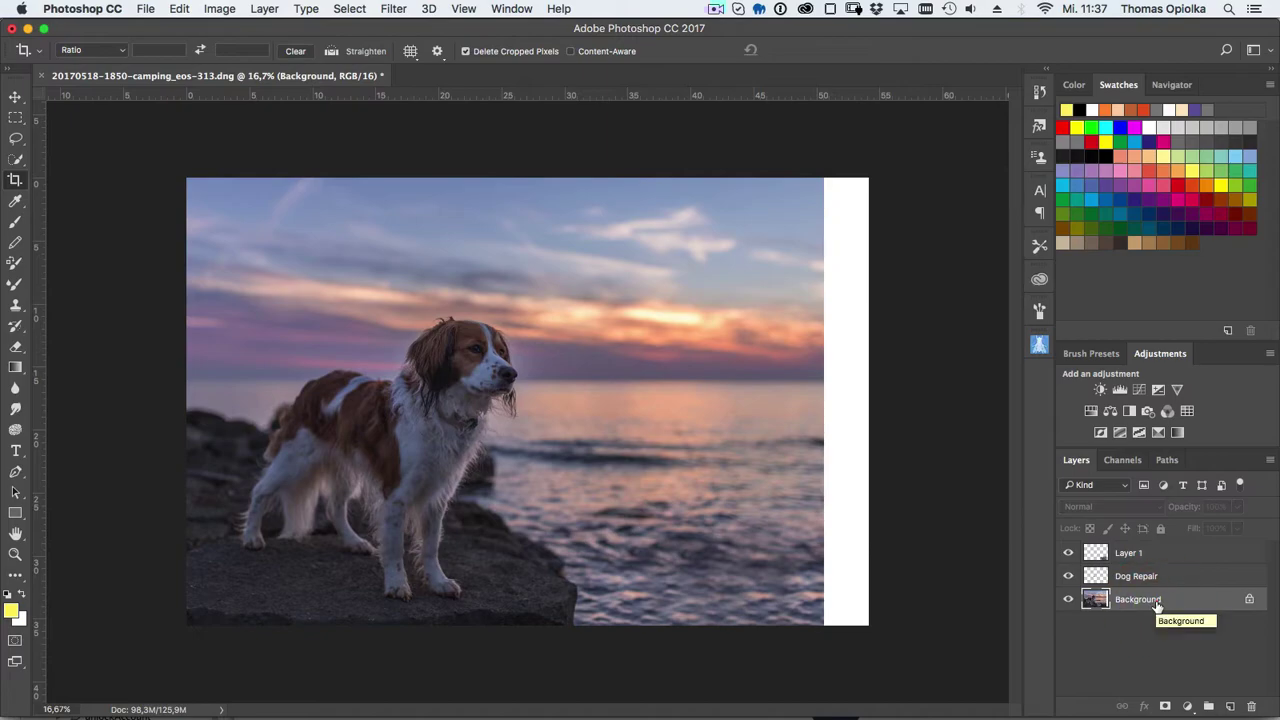
click(1160, 552)
- Sample the upper sky and clone sky and sea into the white right-edge strip
key(ctrl+shift+alt+n)
key(s)
alt+click(745, 327)
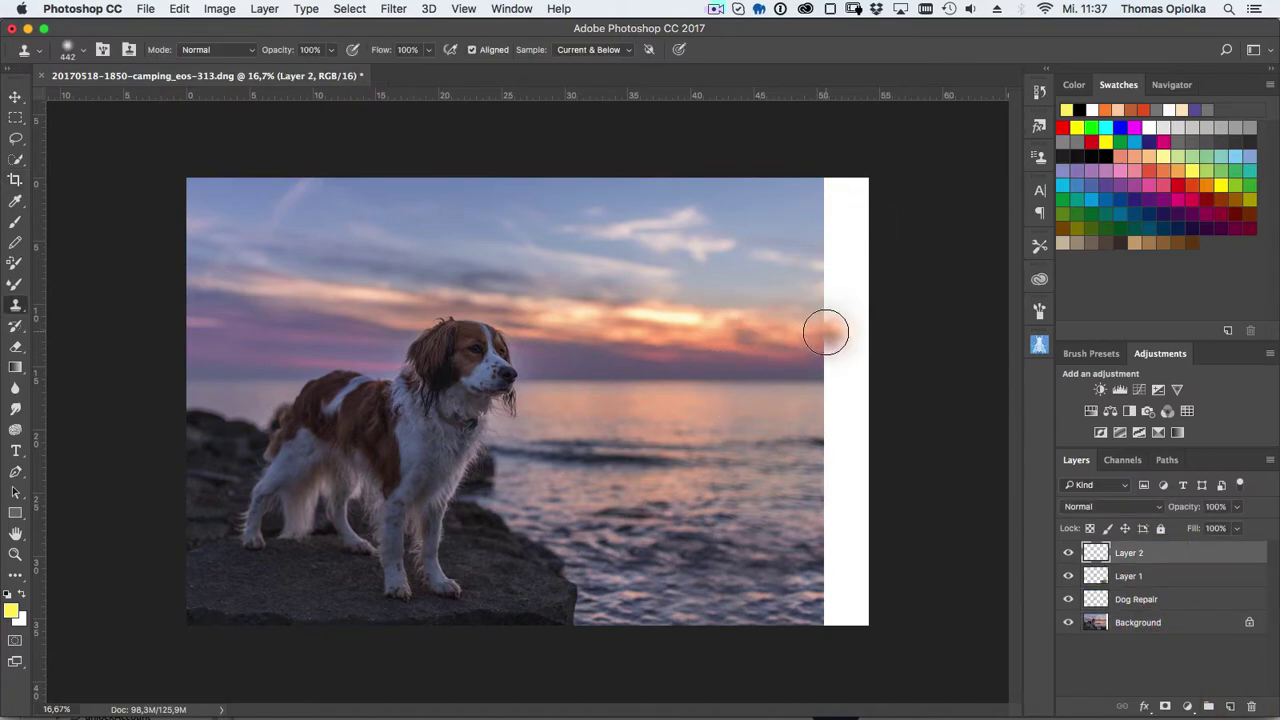
alt+click(790, 190)
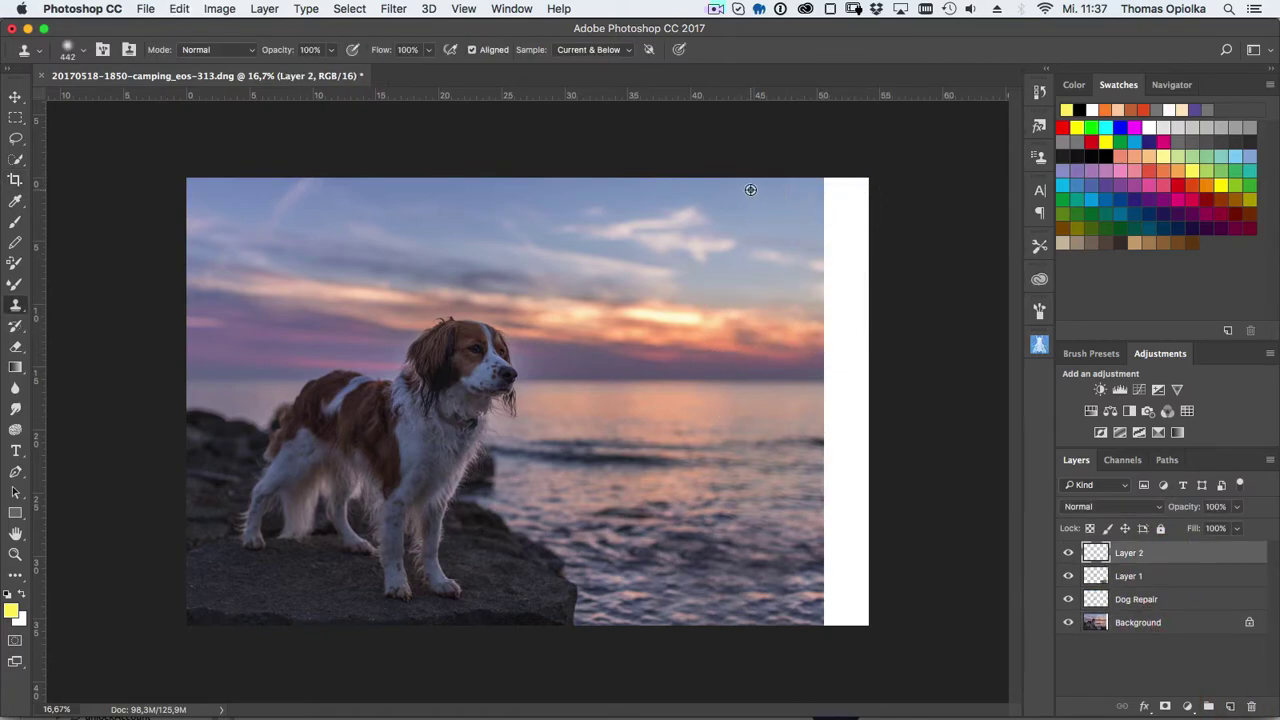
alt+click(751, 195)
click(829, 187)
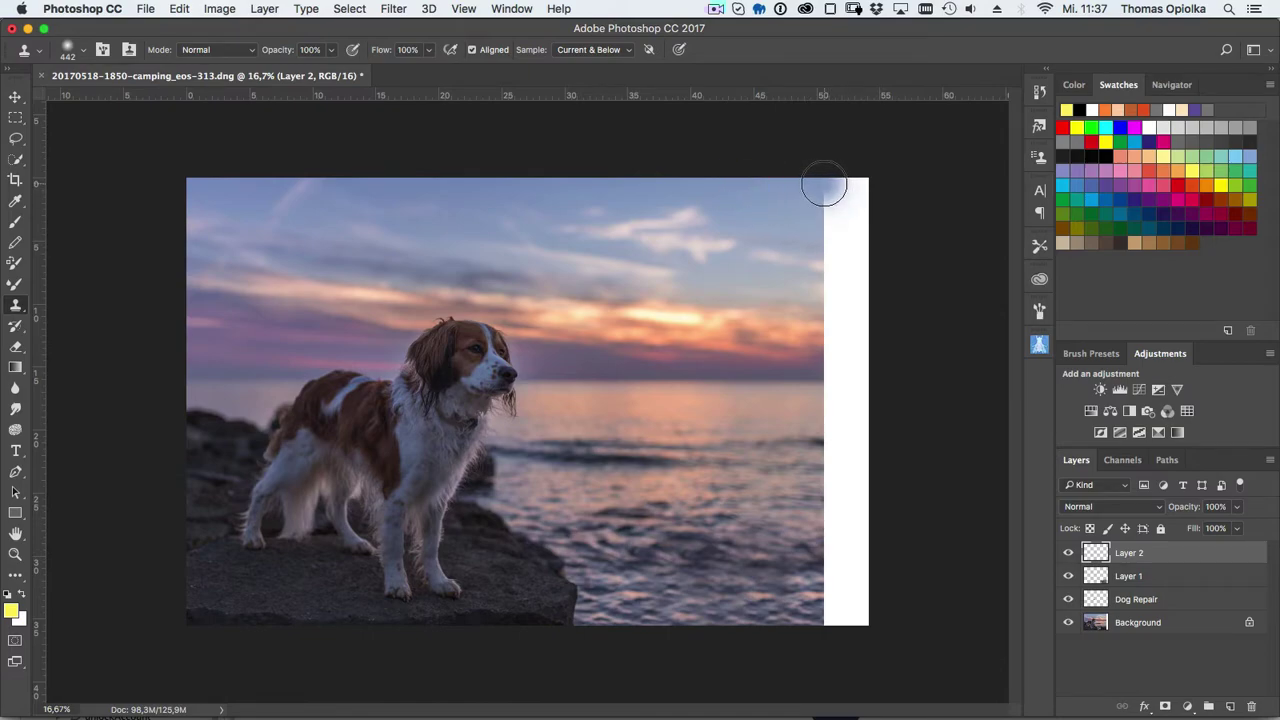
mouse_move(824, 189)
mouse_down()
mouse_move(829, 614)
mouse_move(851, 194)
mouse_move(848, 205)
mouse_up()
- Nudge Layer 2 down slightly, then resume cloning
key(v)
drag(840, 485, 840, 488)
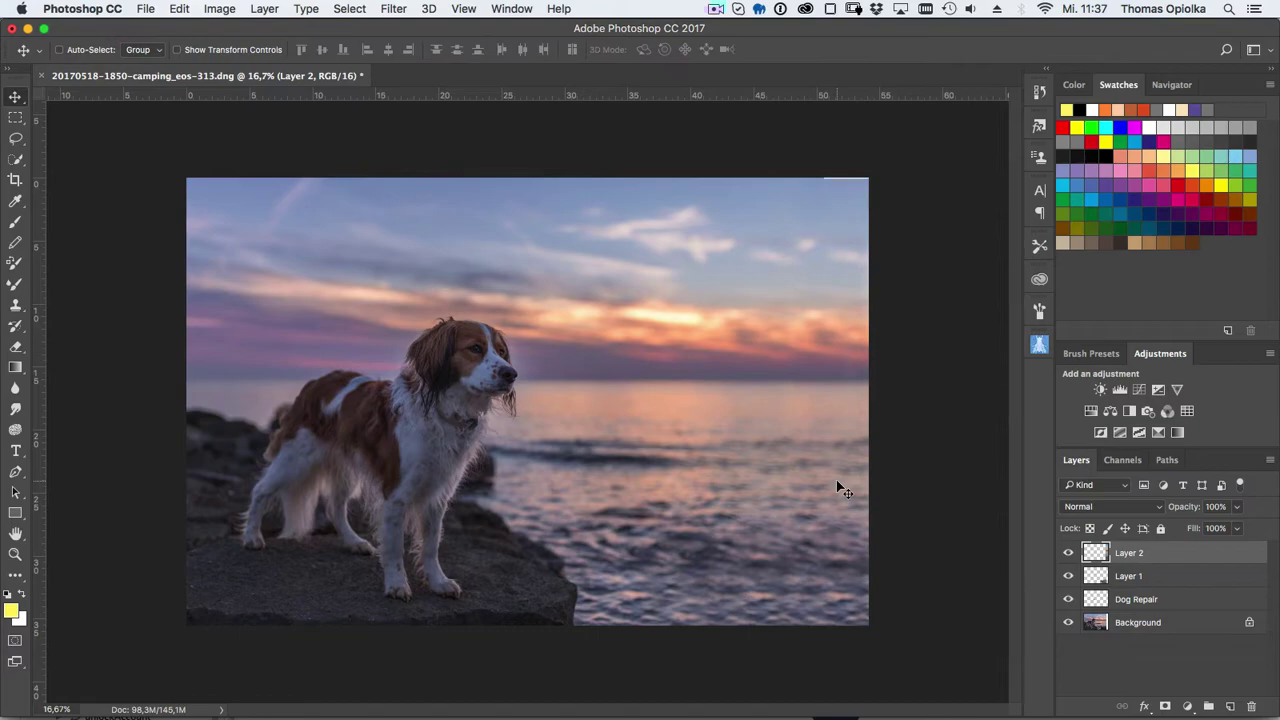
key(s)
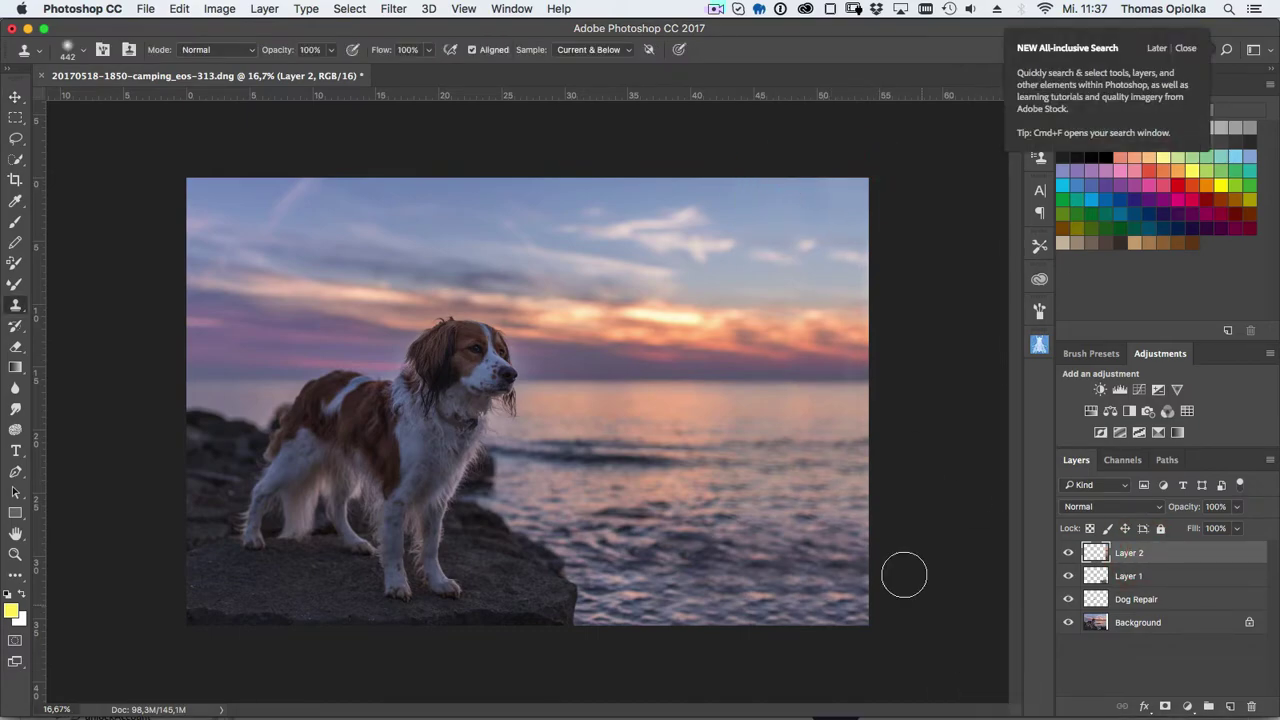
alt+click(752, 362)
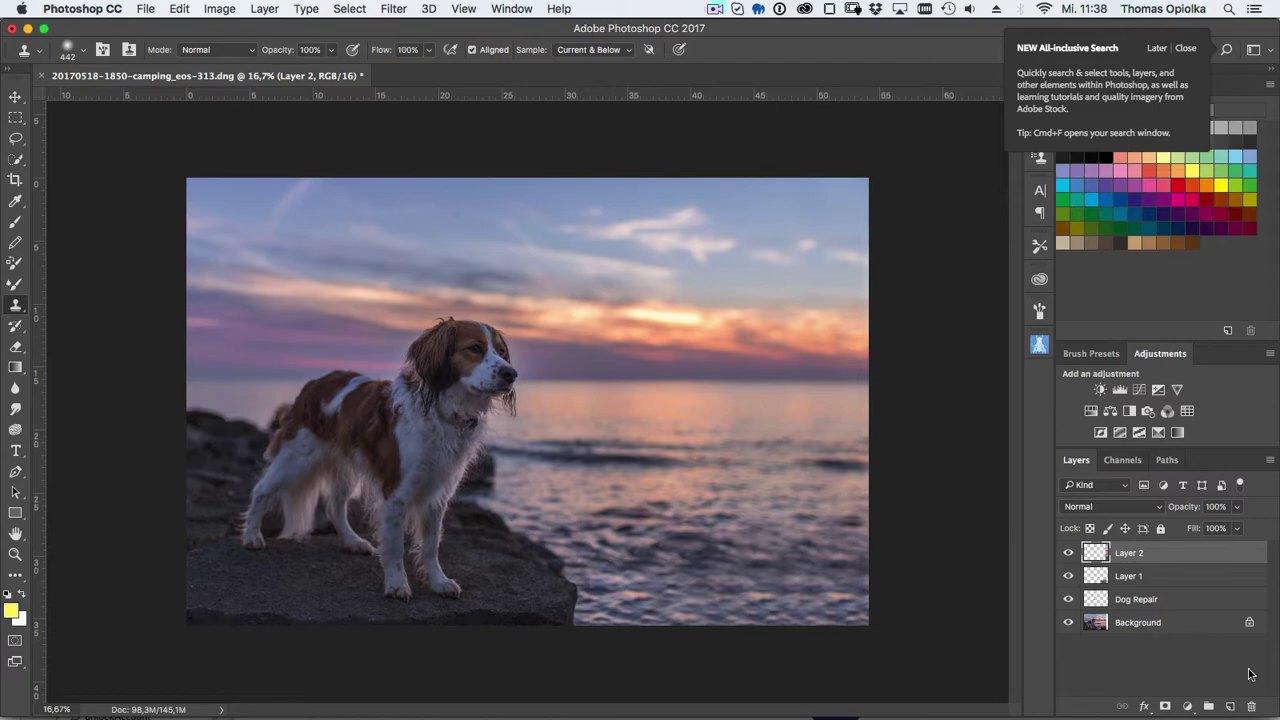
- Add Layer 3, removing an extra layer, and crop the photo's top edge down slightly
key(c)
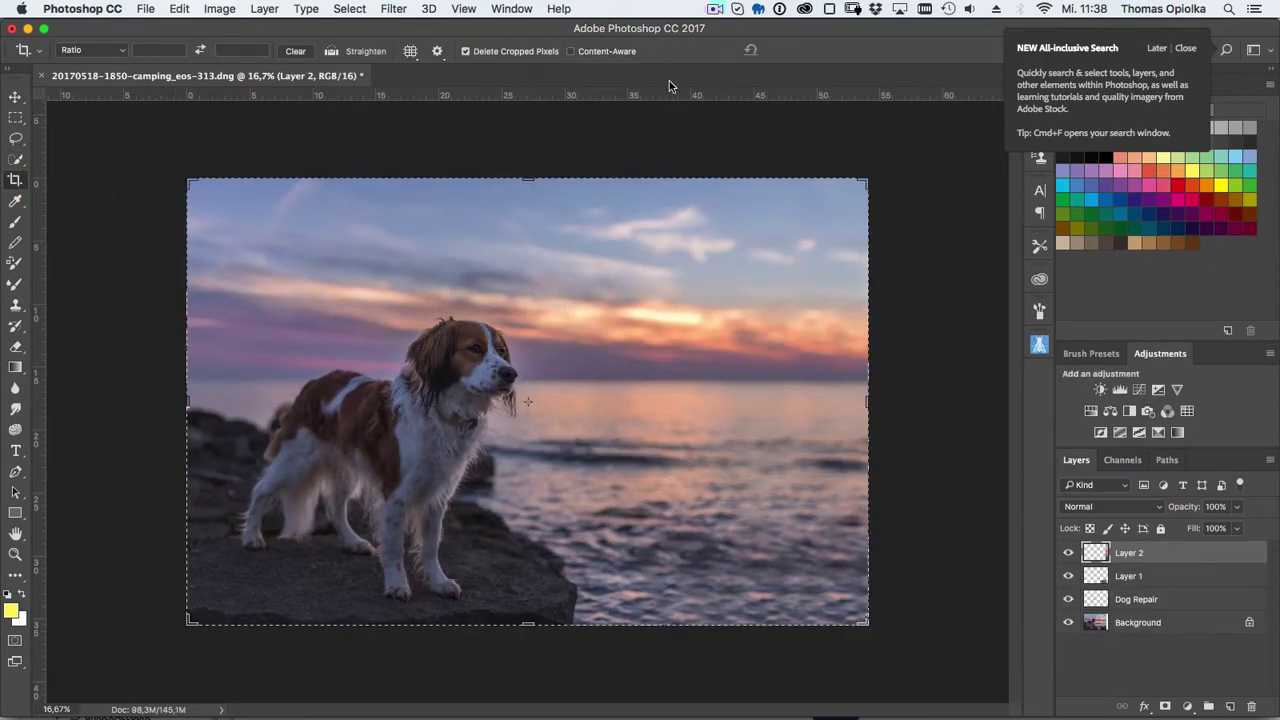
key(v)
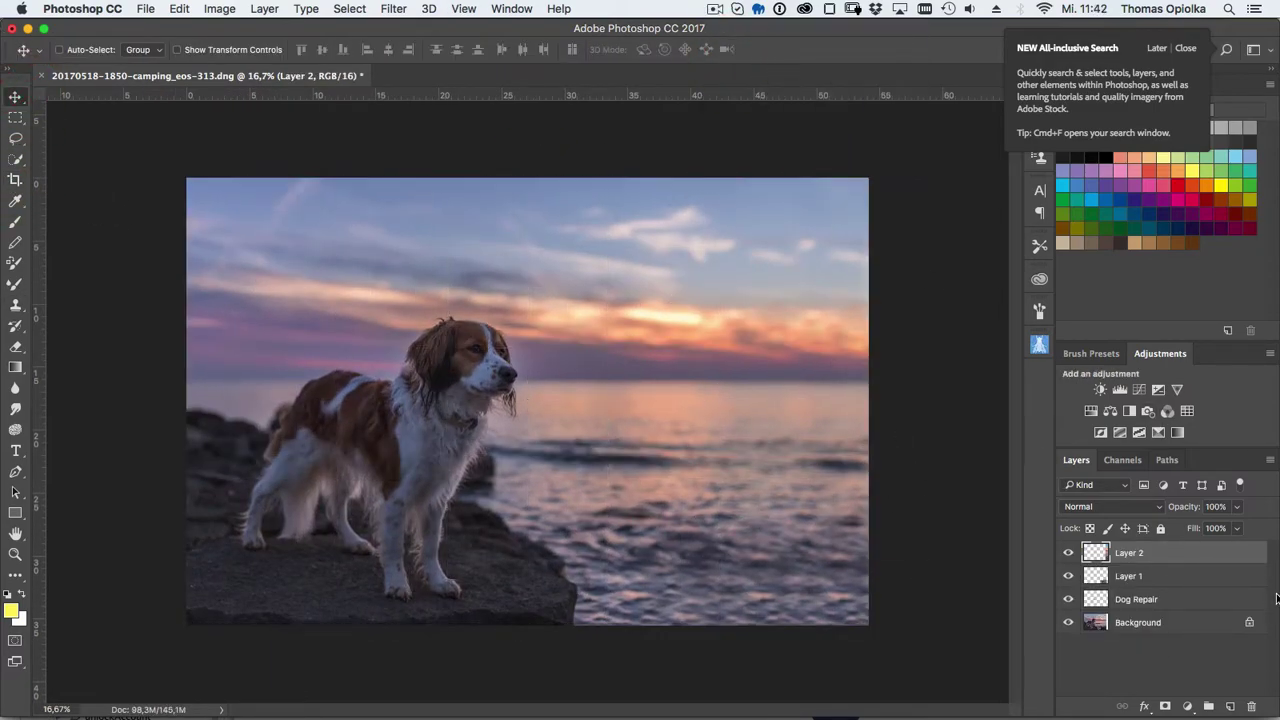
click(1230, 706)
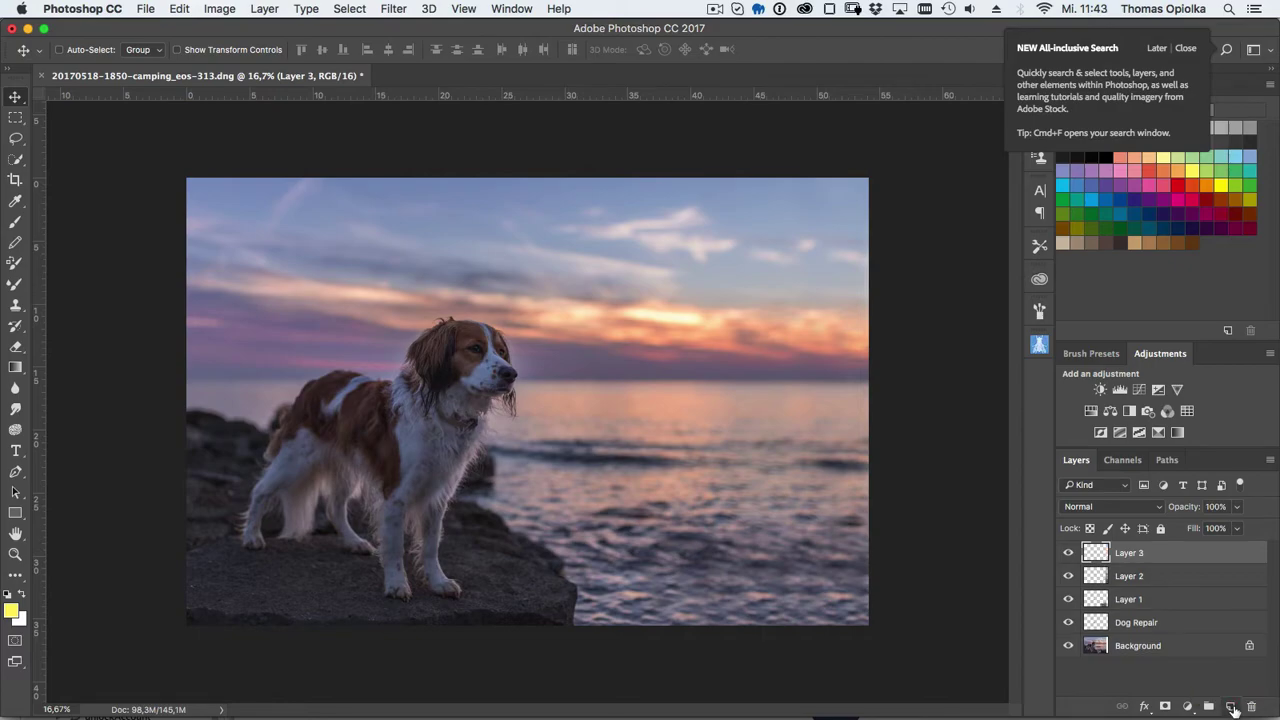
drag(1238, 552, 1251, 706)
key(c)
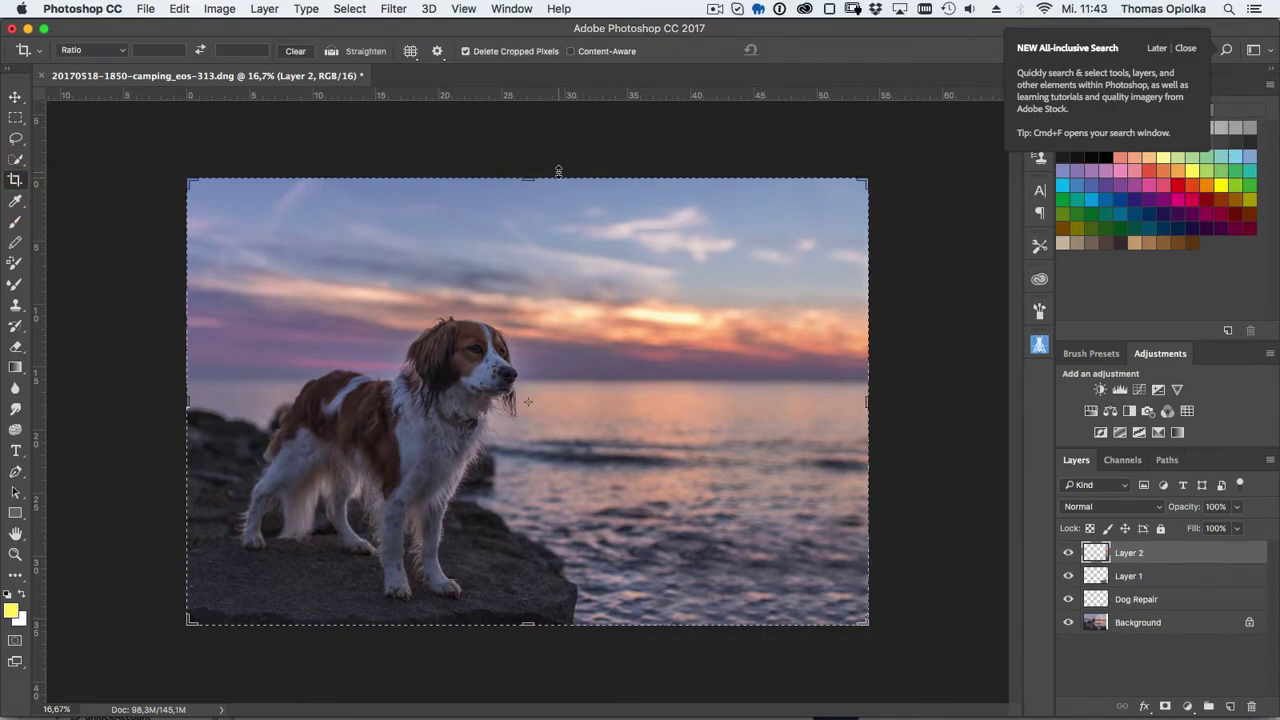
drag(528, 178, 530, 188)
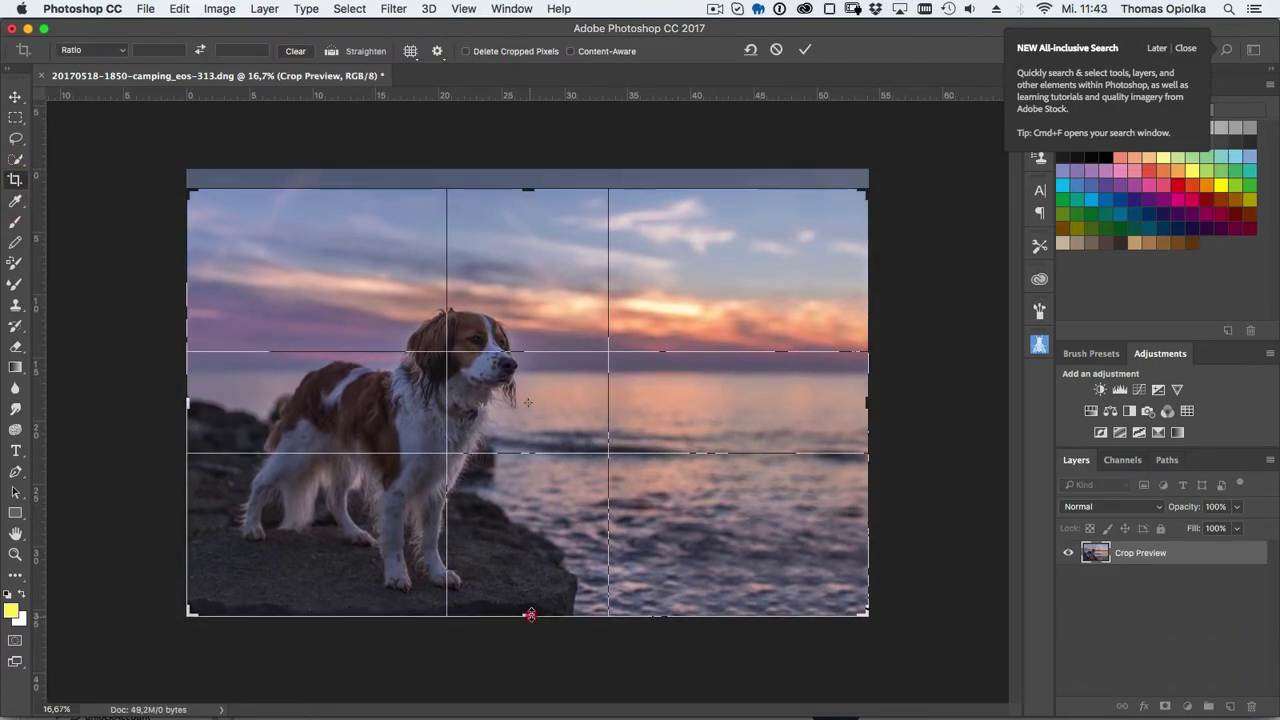
key(Return)
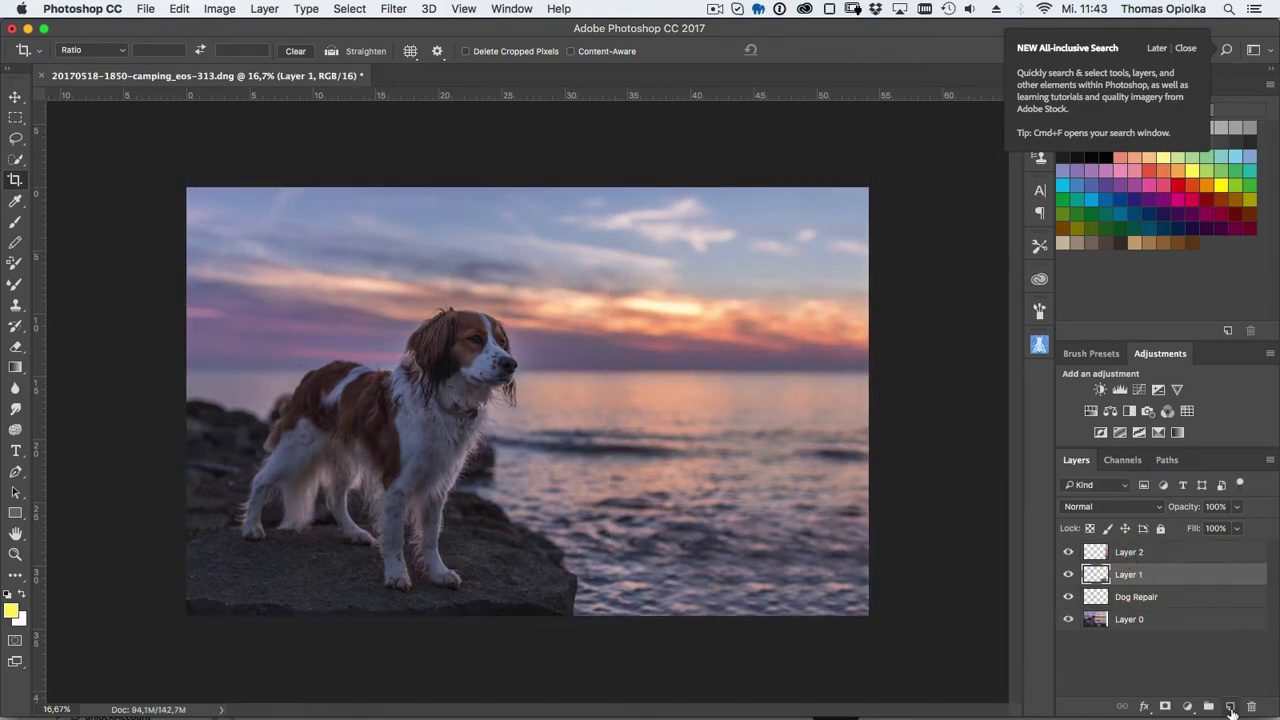
- Clone texture over the rock's bottom edge and crop the bottom edge up slightly
key(s)
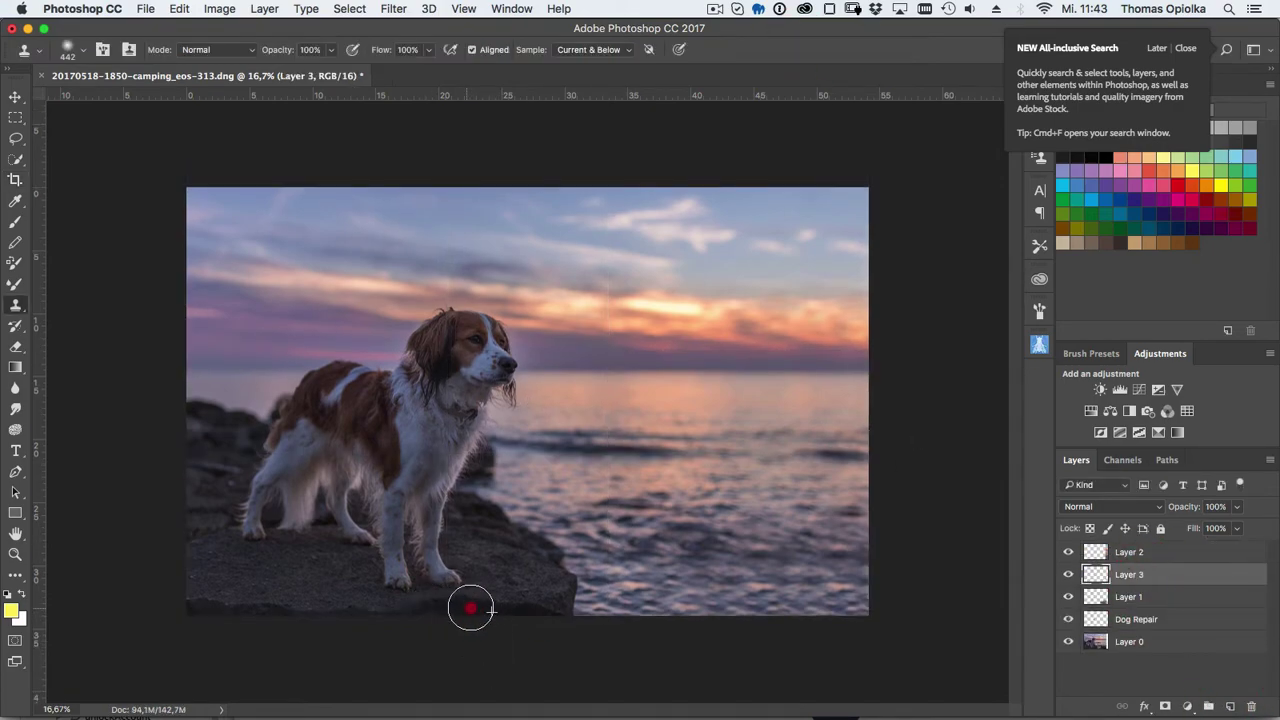
drag(544, 608, 552, 600)
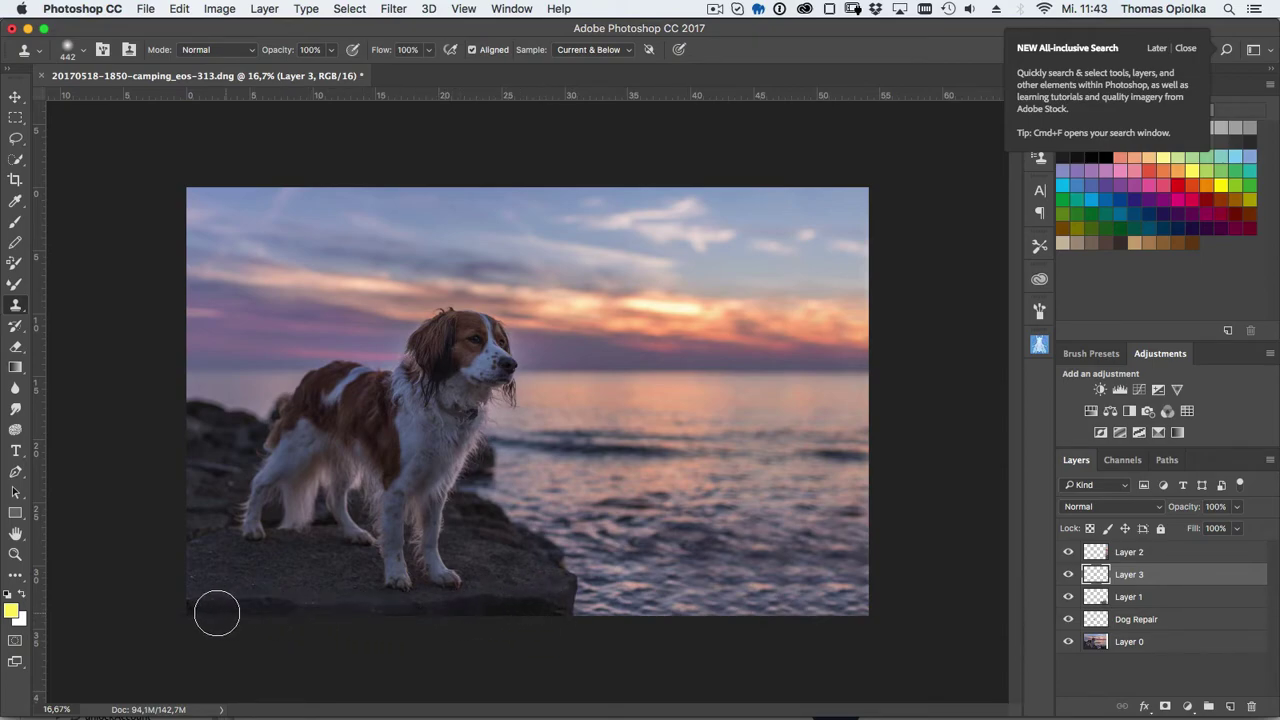
key(c)
drag(528, 612, 532, 613)
key(Return)
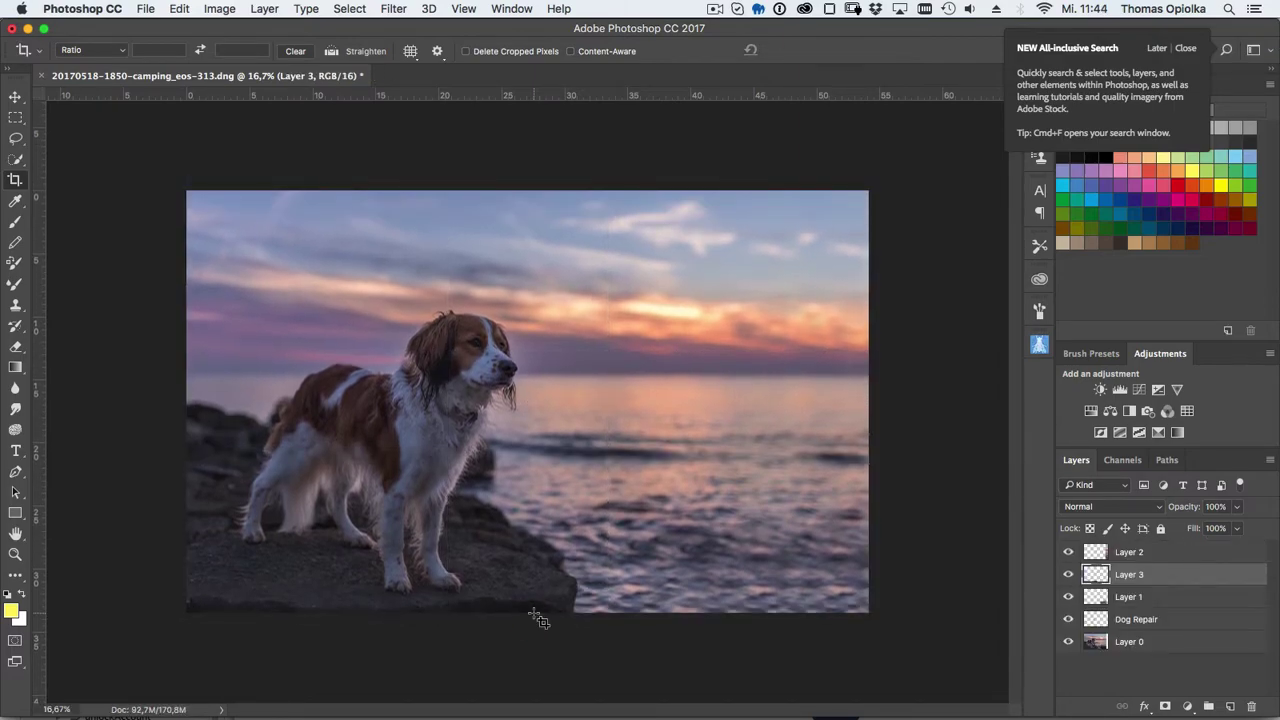
click(1168, 554)
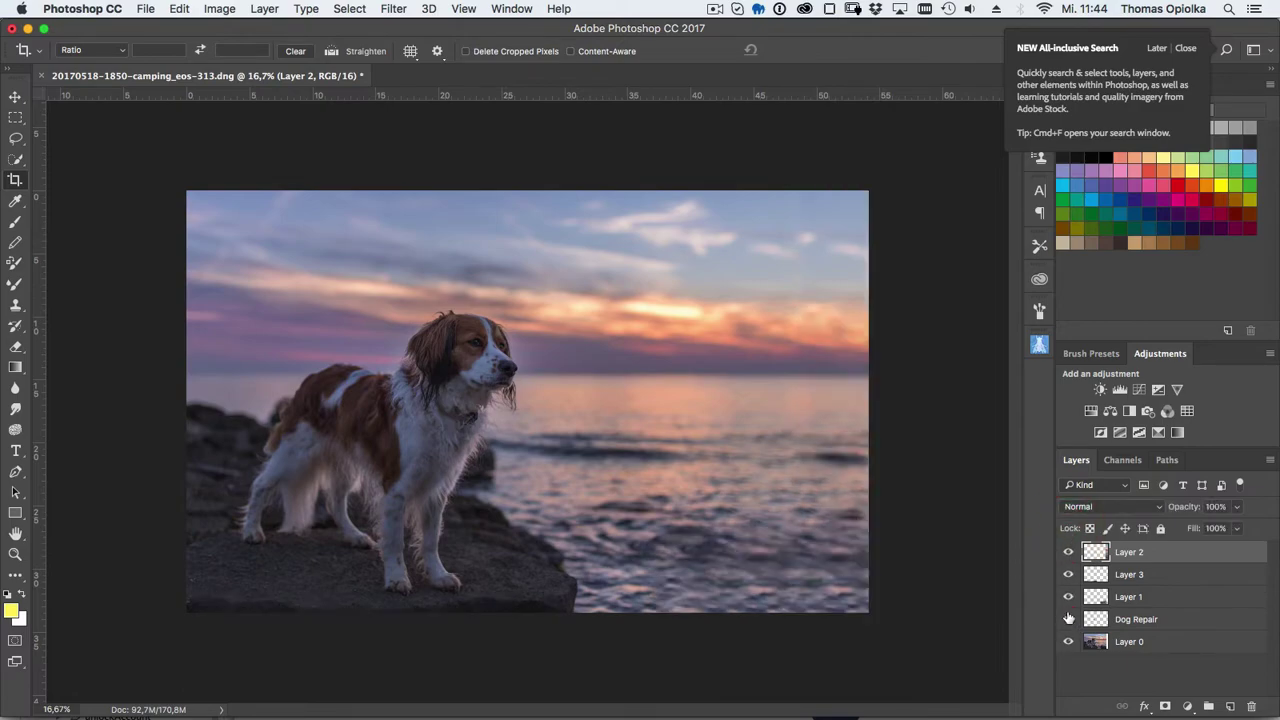
- Add a Curves adjustment and raise the Blue channel's black point
click(1068, 596)
click(1138, 390)
click(1031, 259)
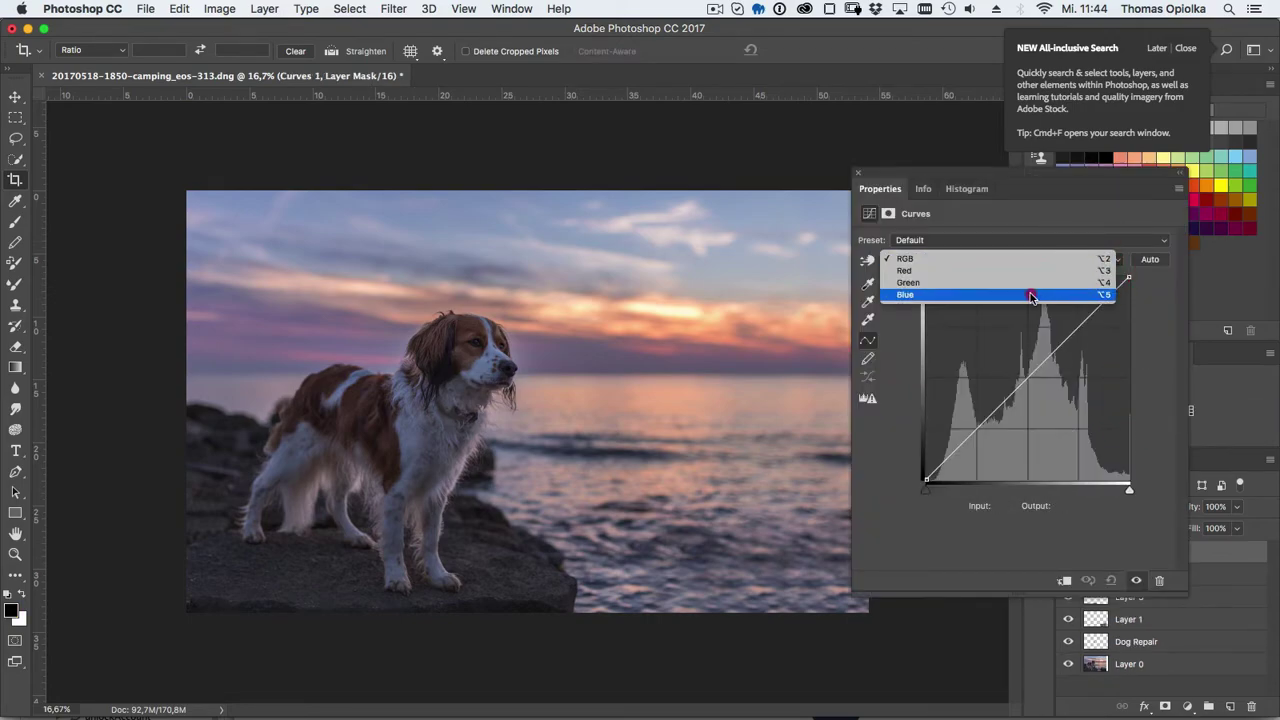
click(1031, 289)
drag(926, 480, 923, 454)
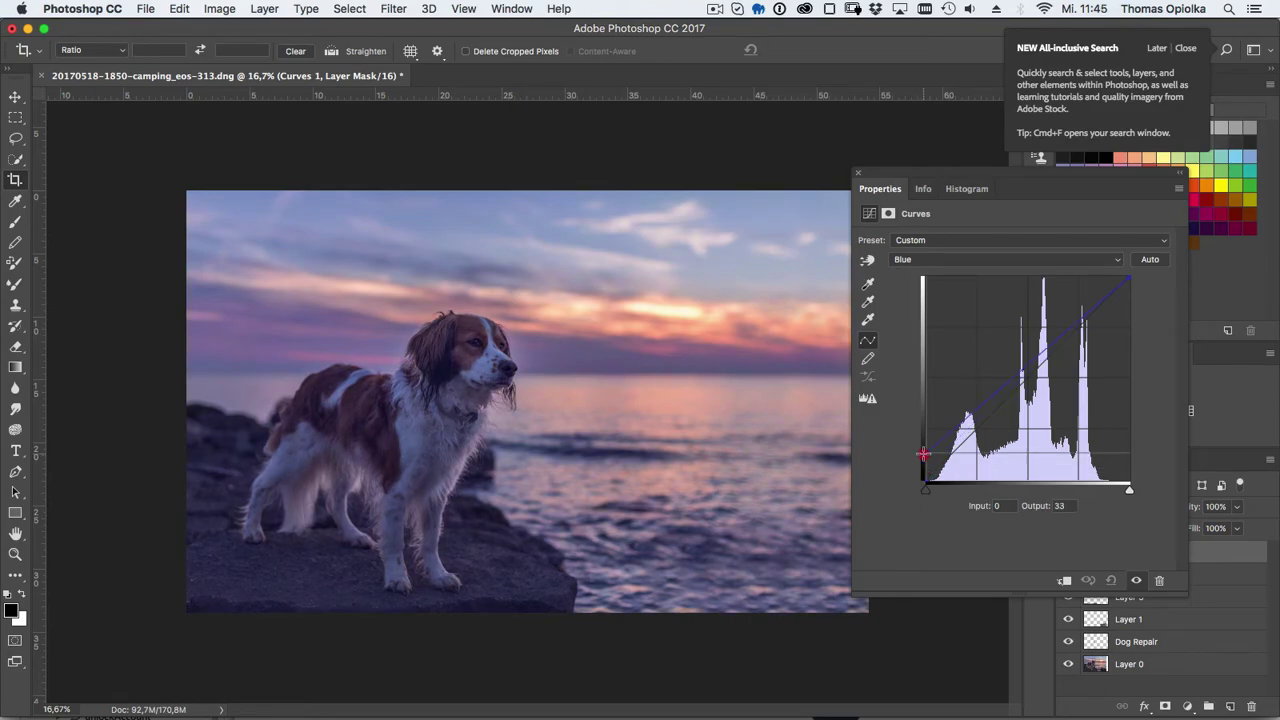
- Pull in the Red curve's white point and lift the RGB midtones
click(1070, 260)
click(1057, 237)
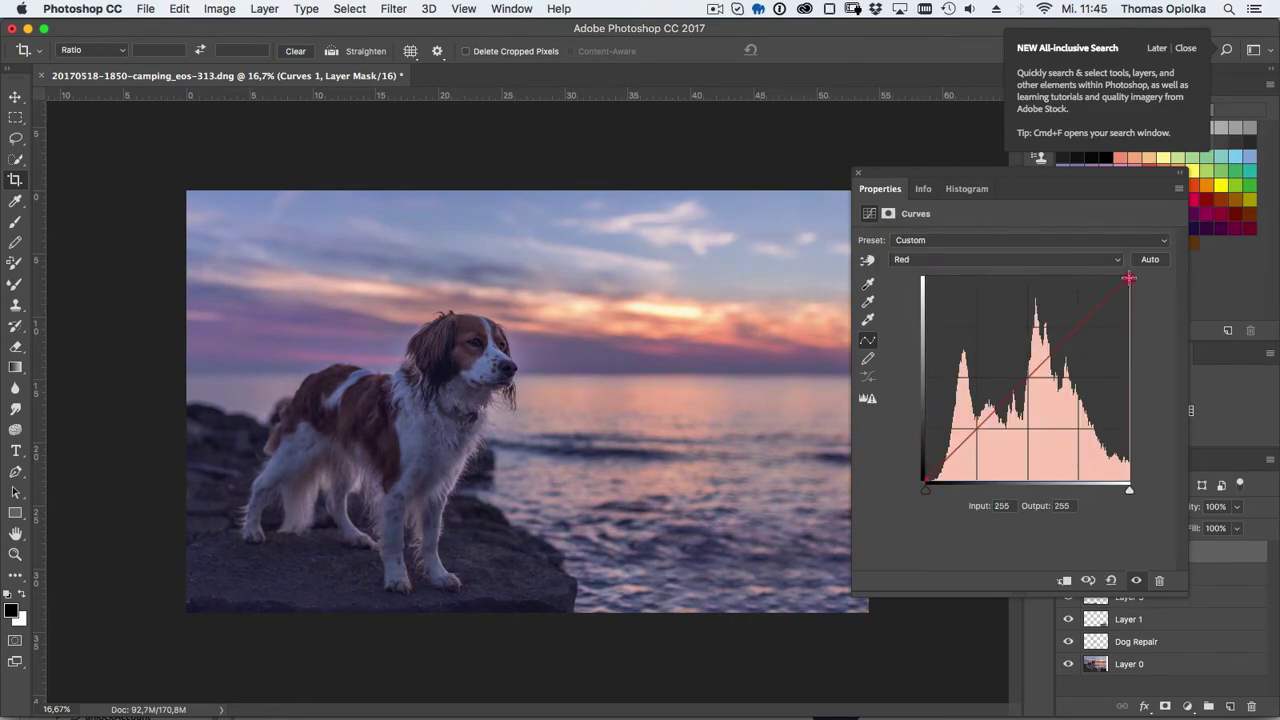
mouse_move(1128, 278)
mouse_down()
mouse_move(1126, 311)
mouse_move(1130, 262)
mouse_move(1089, 263)
mouse_move(1110, 263)
mouse_up()
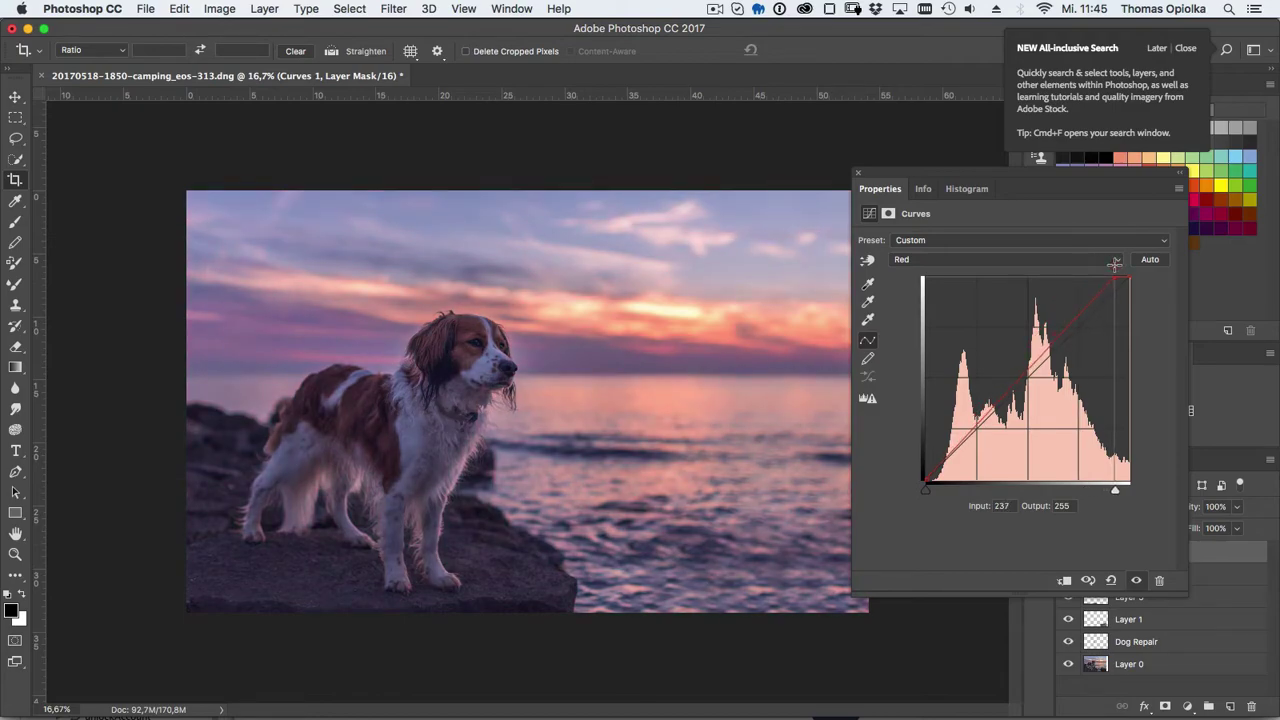
click(1059, 259)
click(1051, 246)
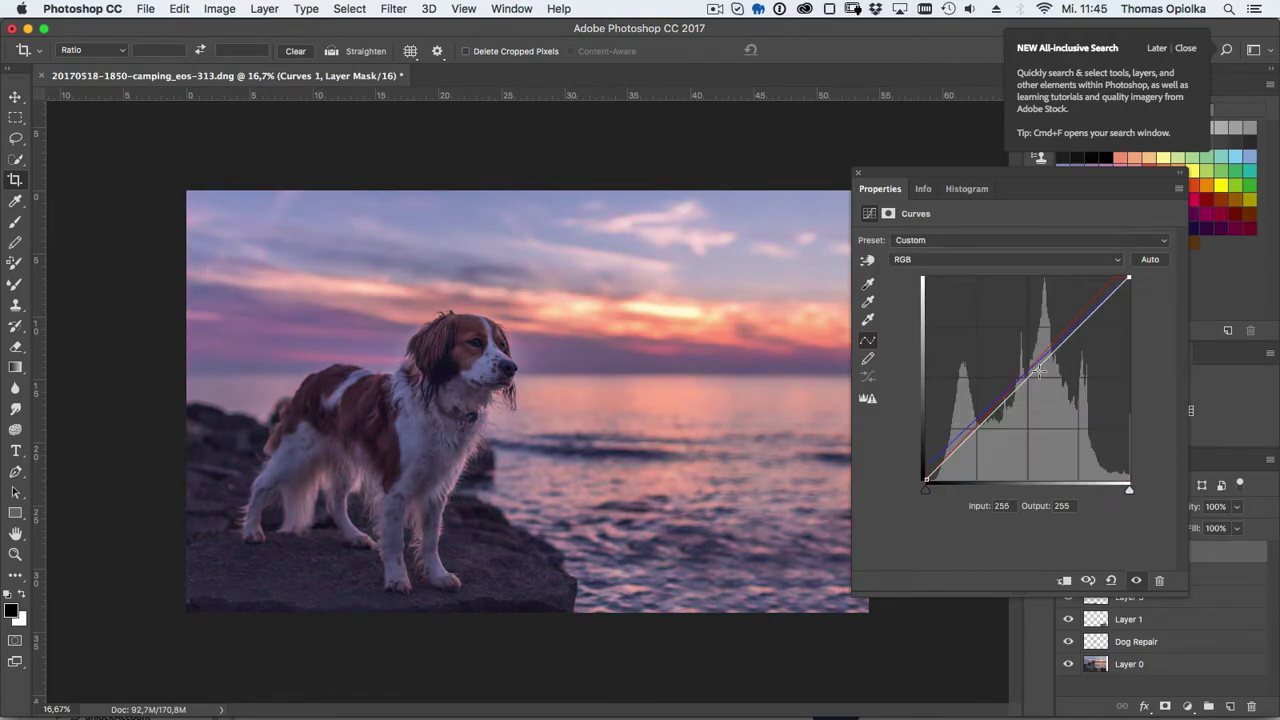
drag(1020, 387, 1015, 376)
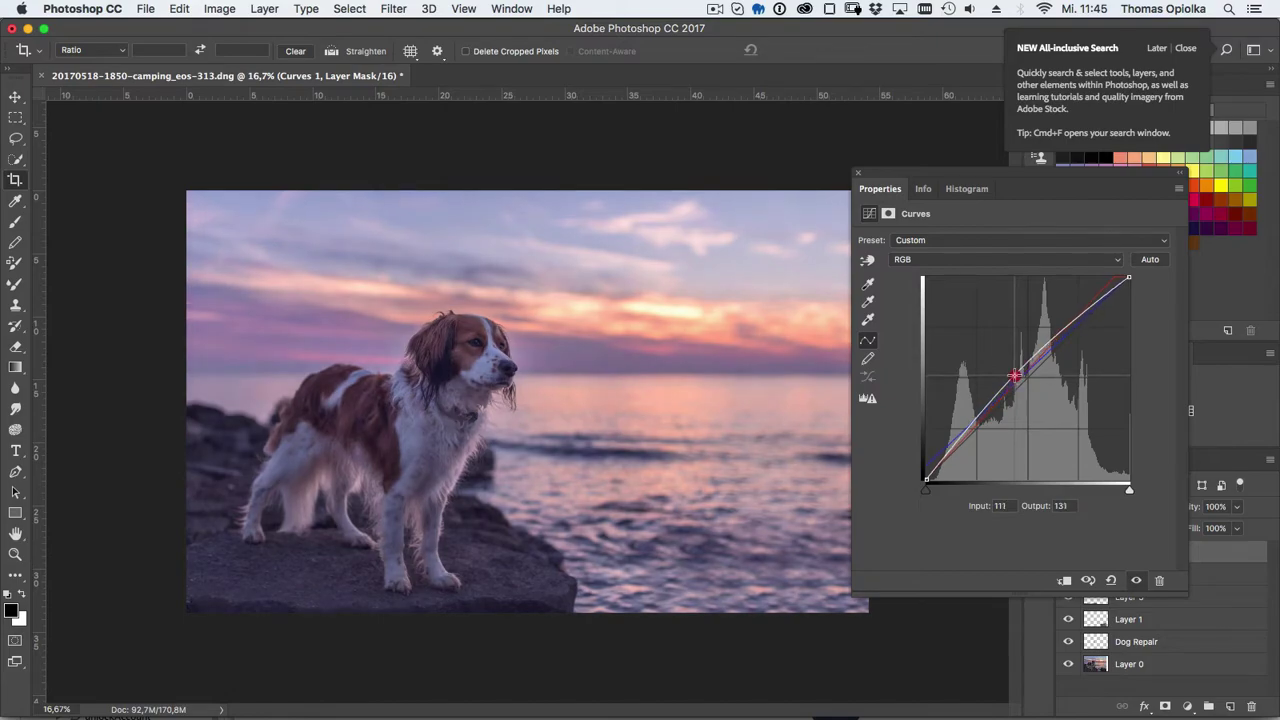
- Compare Curves 1 on and off and set its opacity to 49%
drag(908, 172, 766, 163)
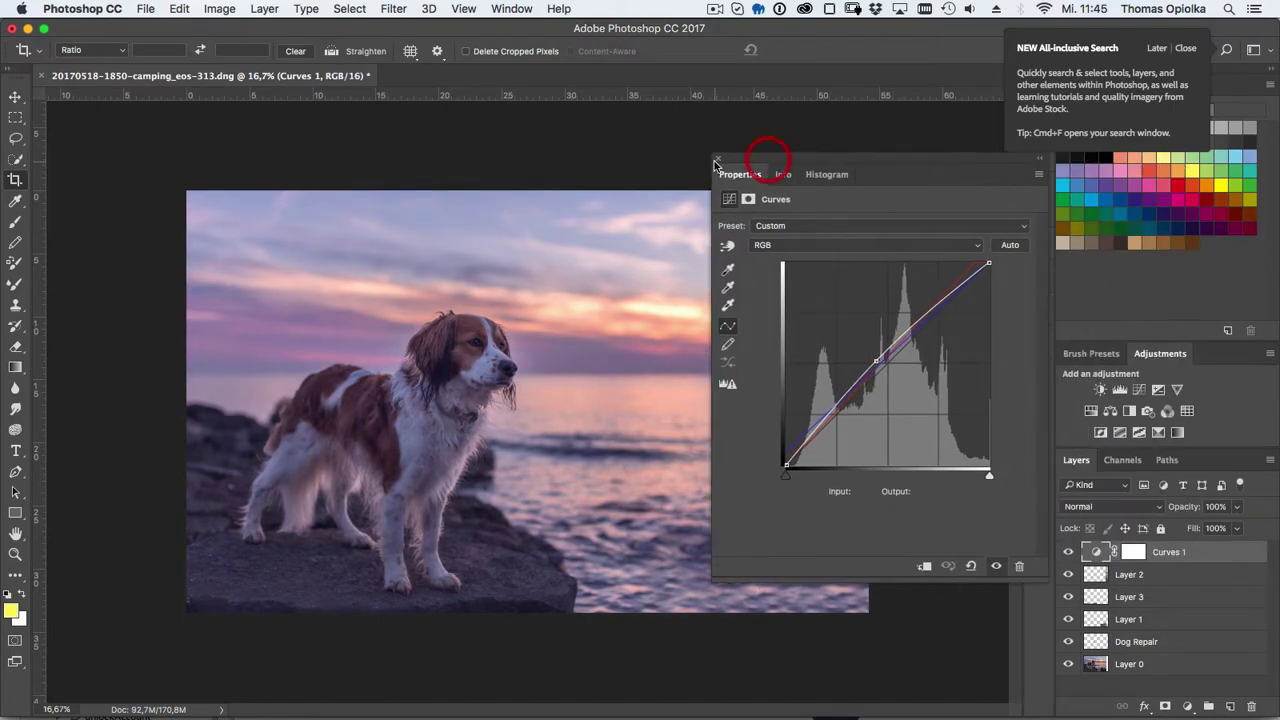
click(715, 164)
click(1068, 552)
click(1068, 552)
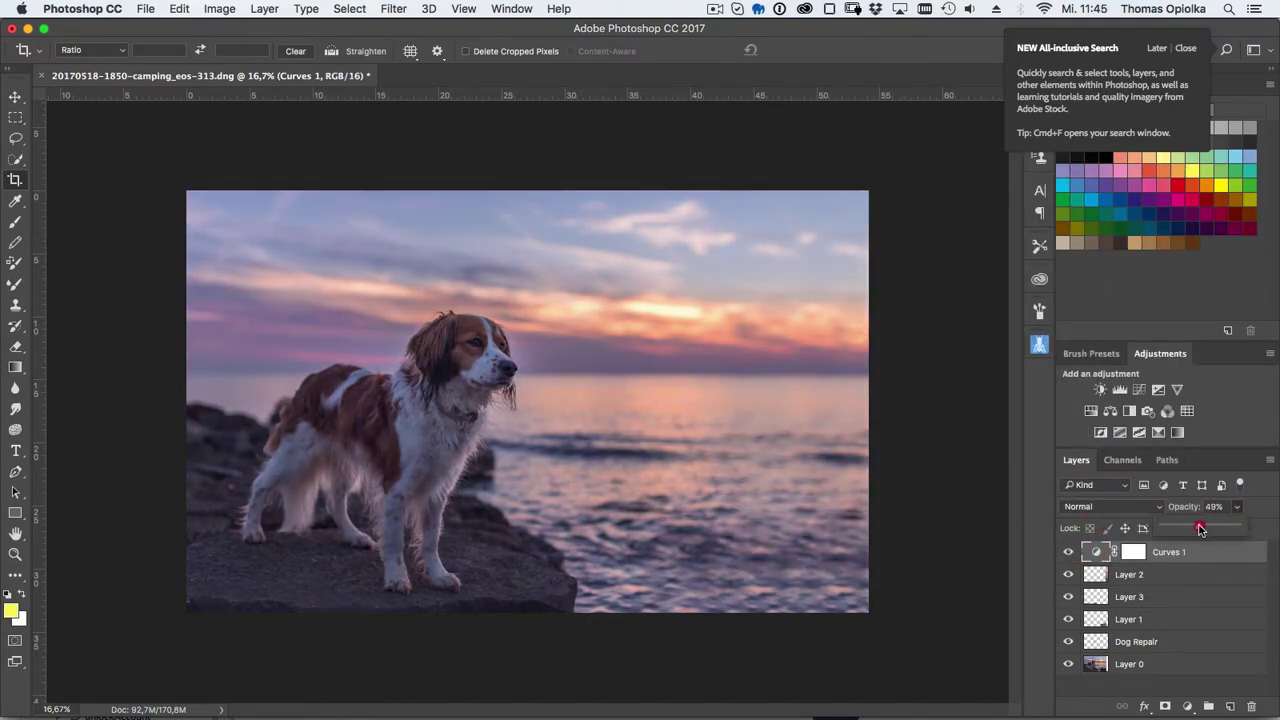
click(1068, 552)
- Paint Curves 1's mask with a 722 px brush to exclude the sky and water
click(1068, 552)
click(1068, 552)
click(1133, 552)
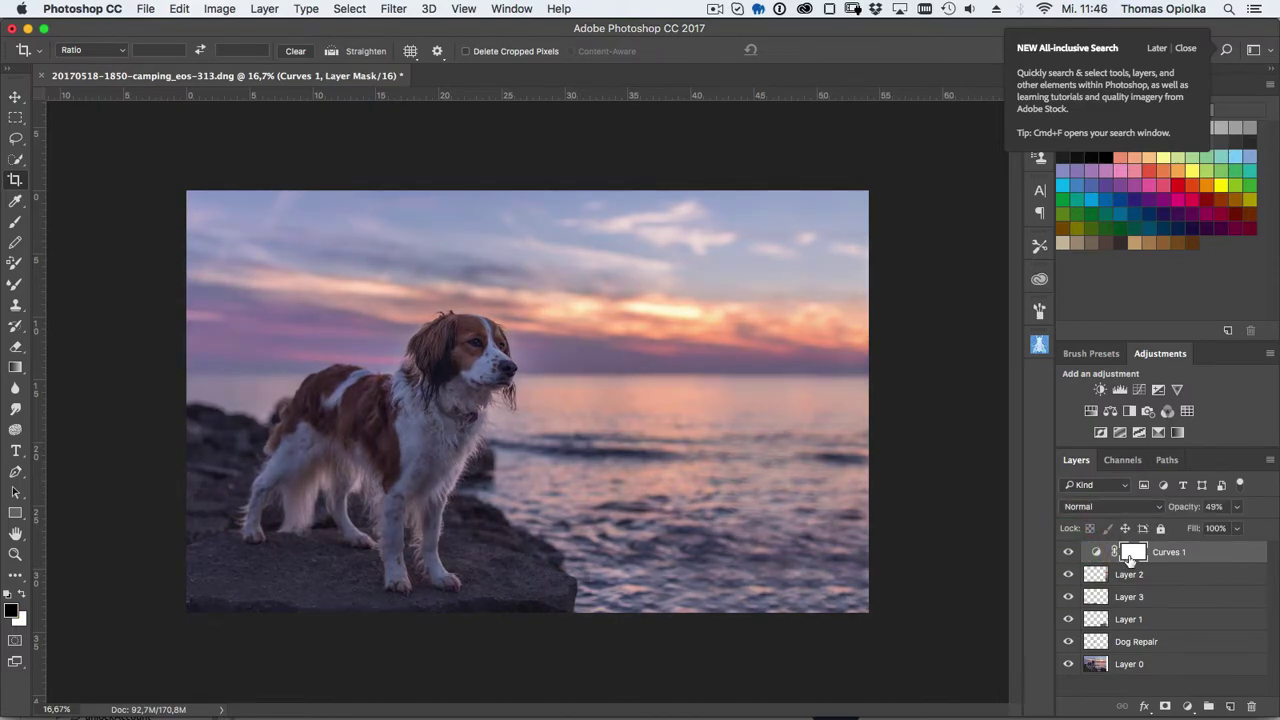
key(b)
drag(480, 490, 545, 575)
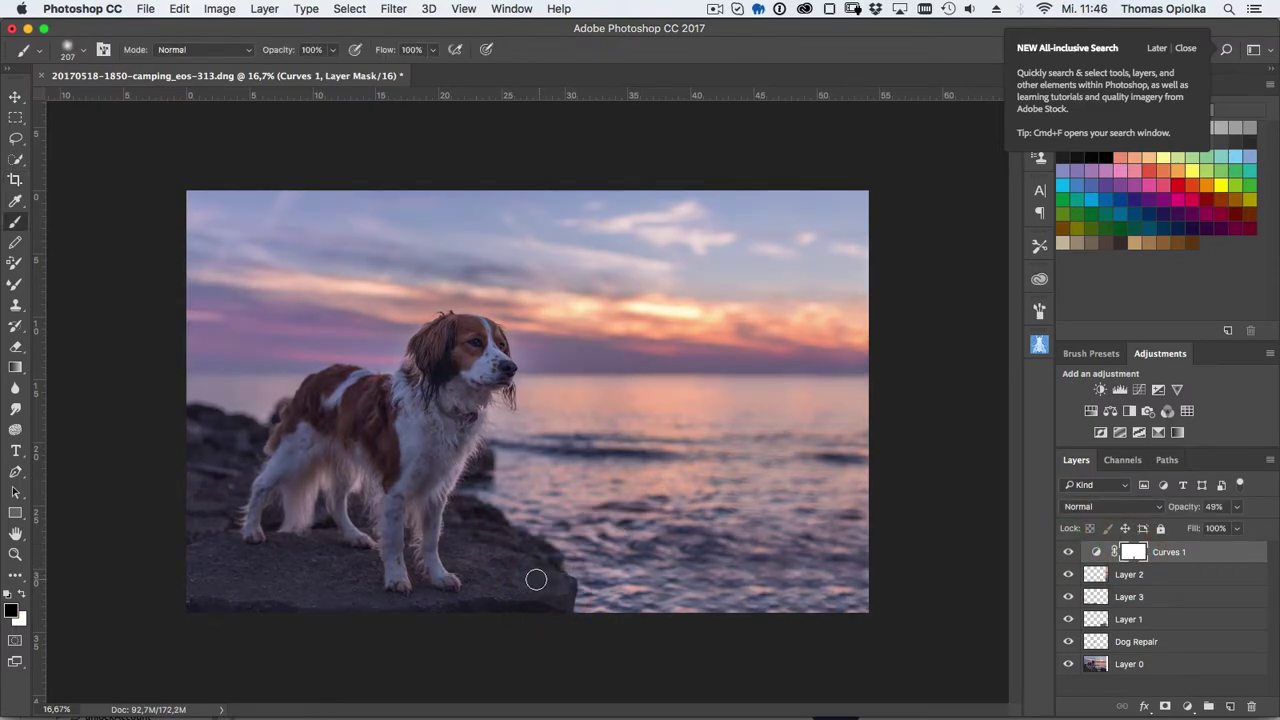
click(1068, 552)
click(1068, 552)
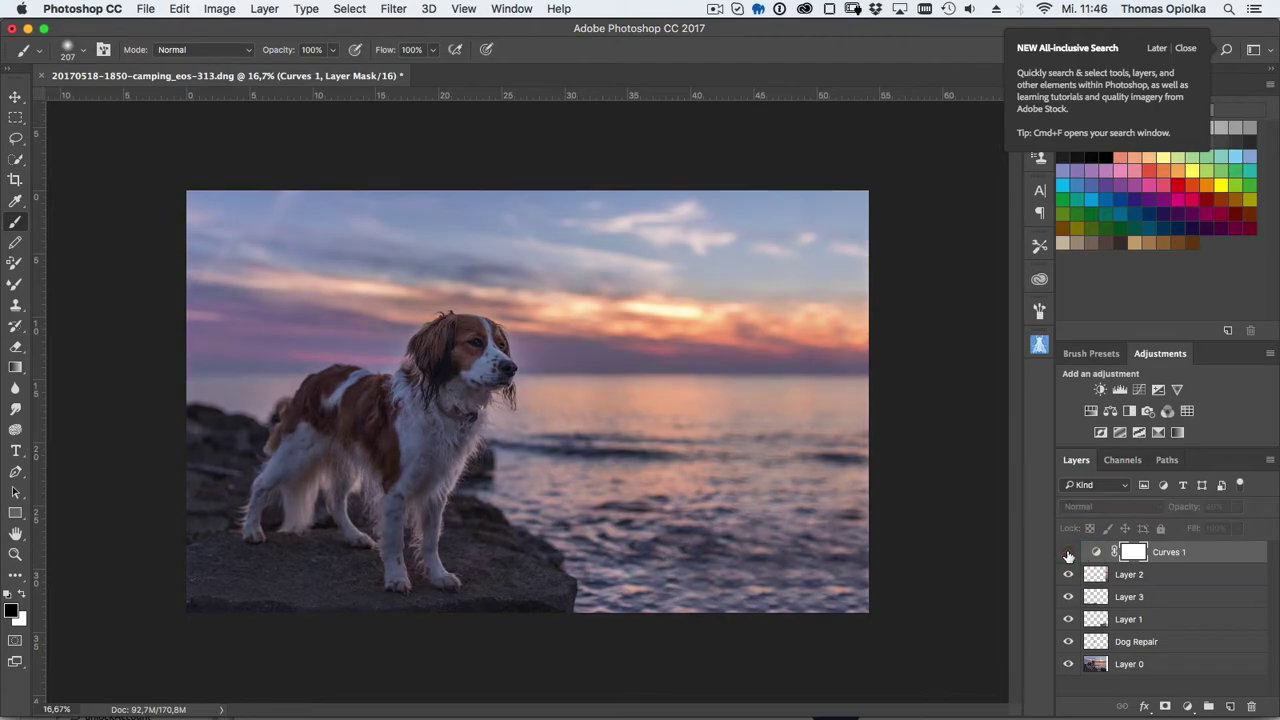
drag(414, 257, 480, 257)
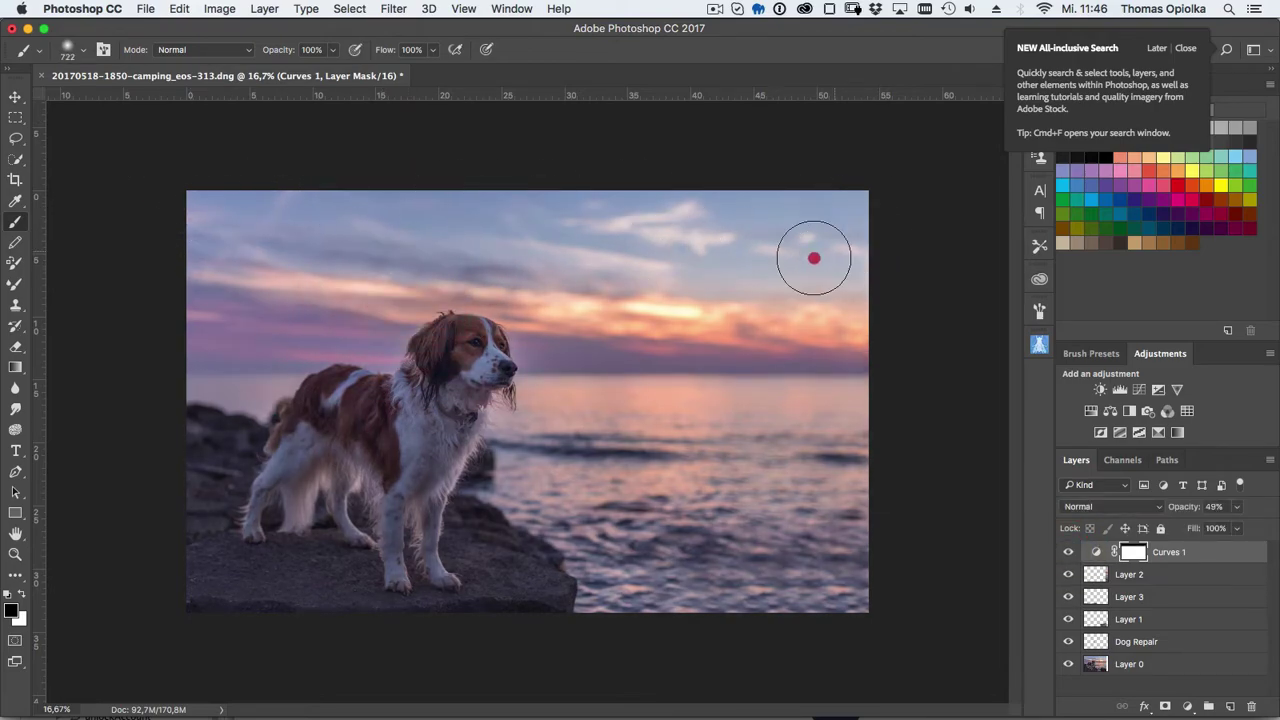
drag(814, 257, 206, 223)
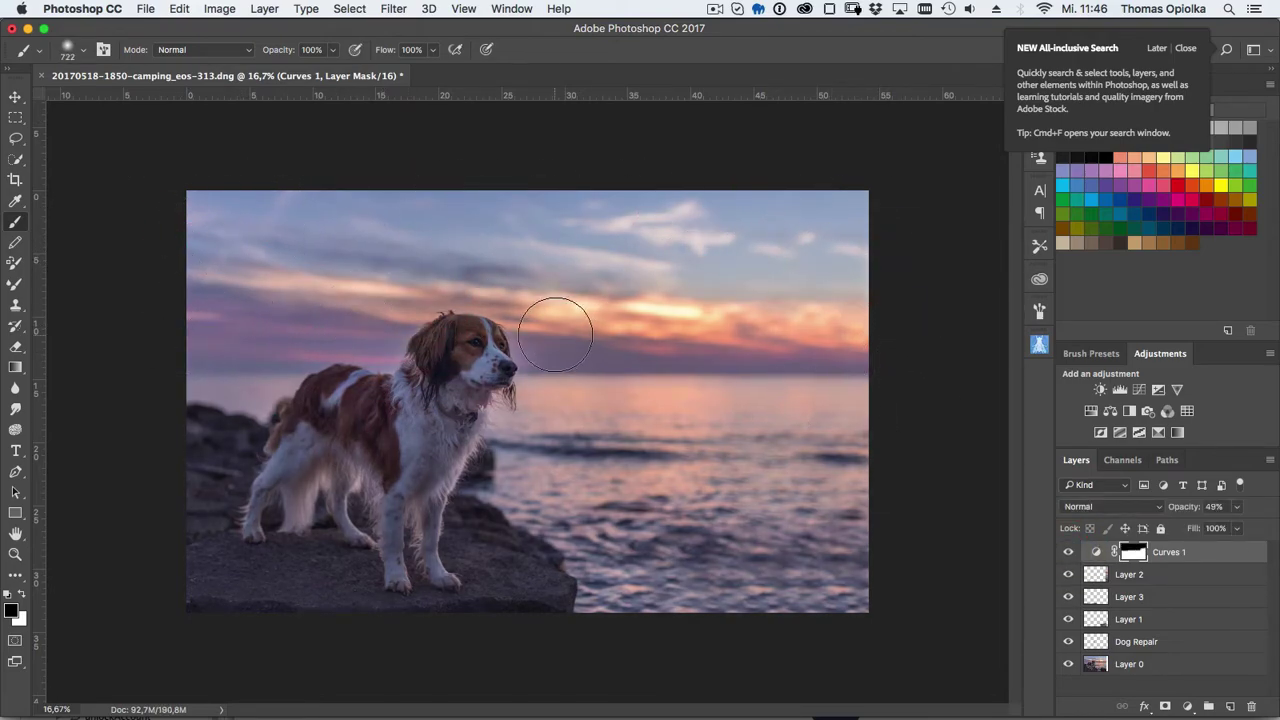
drag(590, 415, 948, 560)
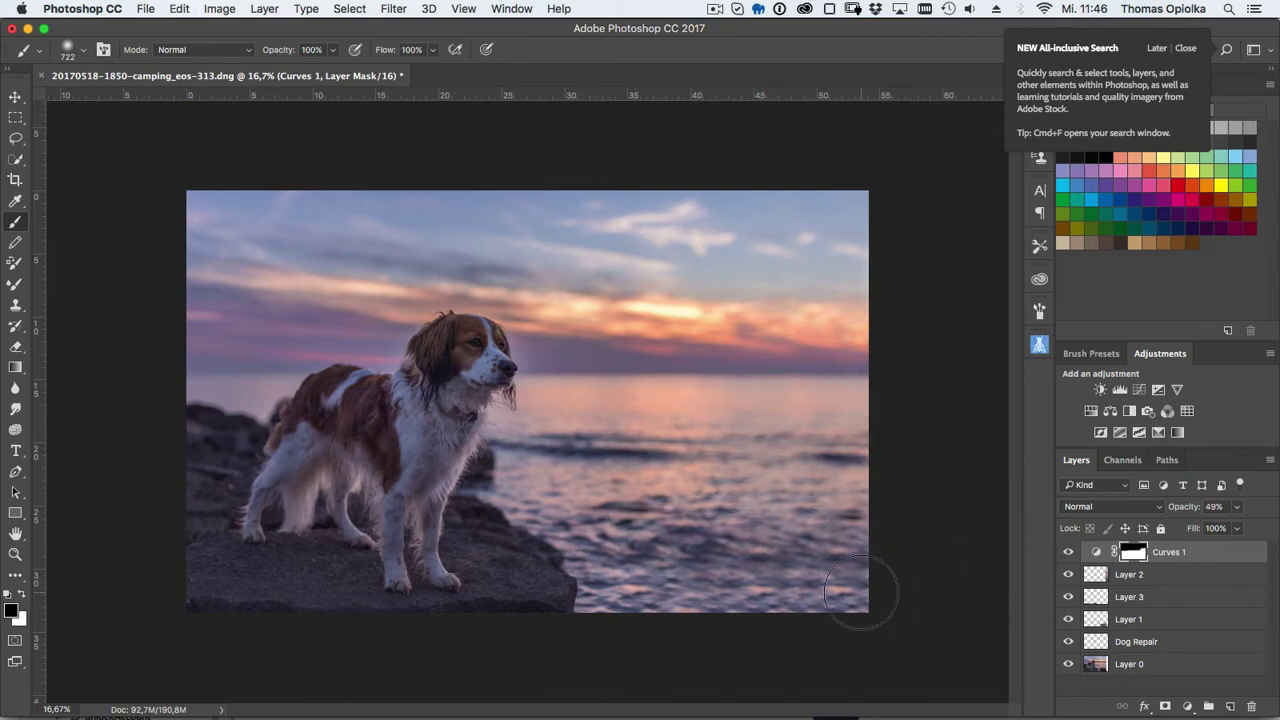
click(1068, 552)
- Add Layer 4 and choose 50% Gray as the Fill contents
click(1230, 706)
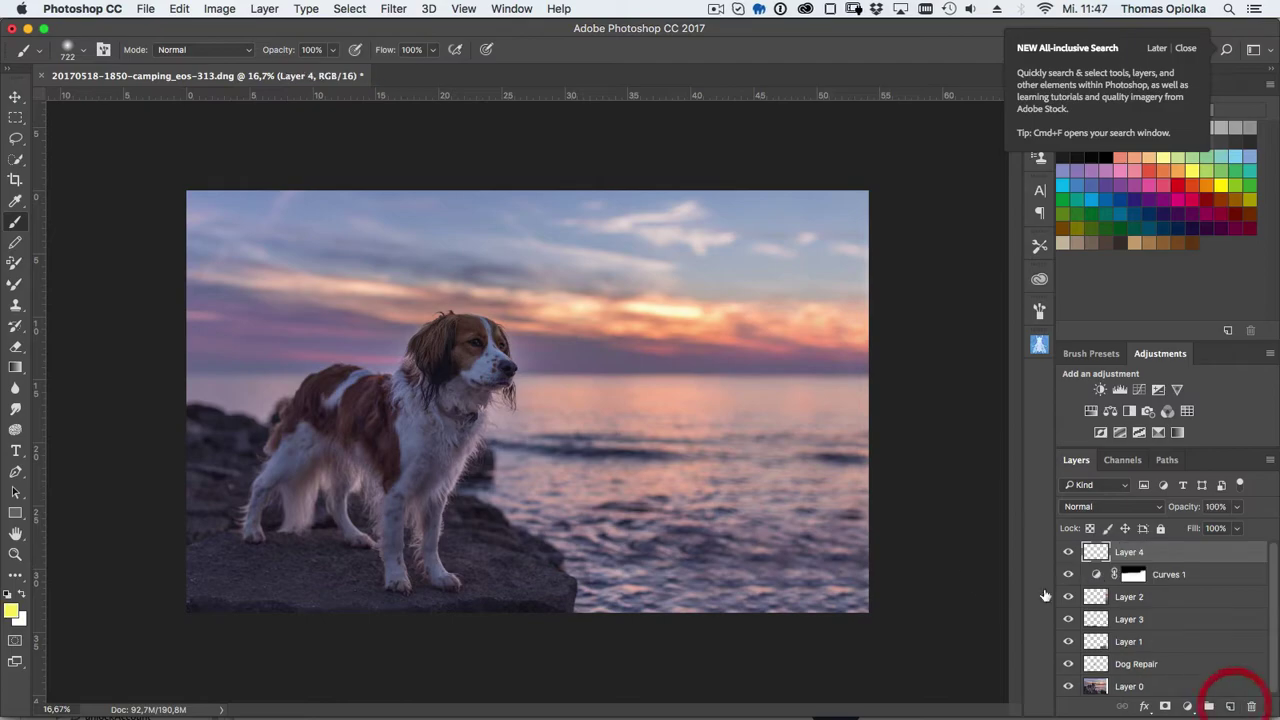
click(179, 9)
click(200, 262)
click(1041, 492)
- Fill Layer 4 with 50% gray and set its blend mode to Soft Light
click(986, 601)
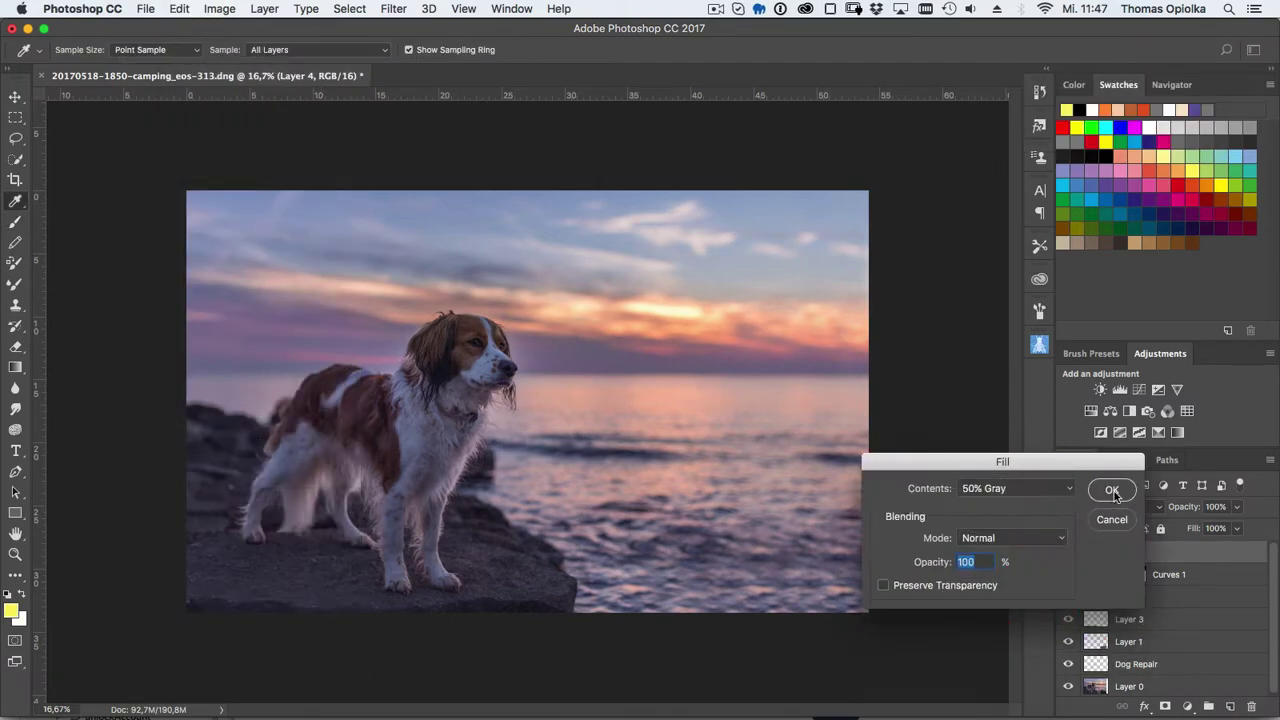
click(1111, 489)
click(1112, 506)
click(1090, 646)
- Set a small brush with default black/white colours and zoom in on the dog's eye
key(b)
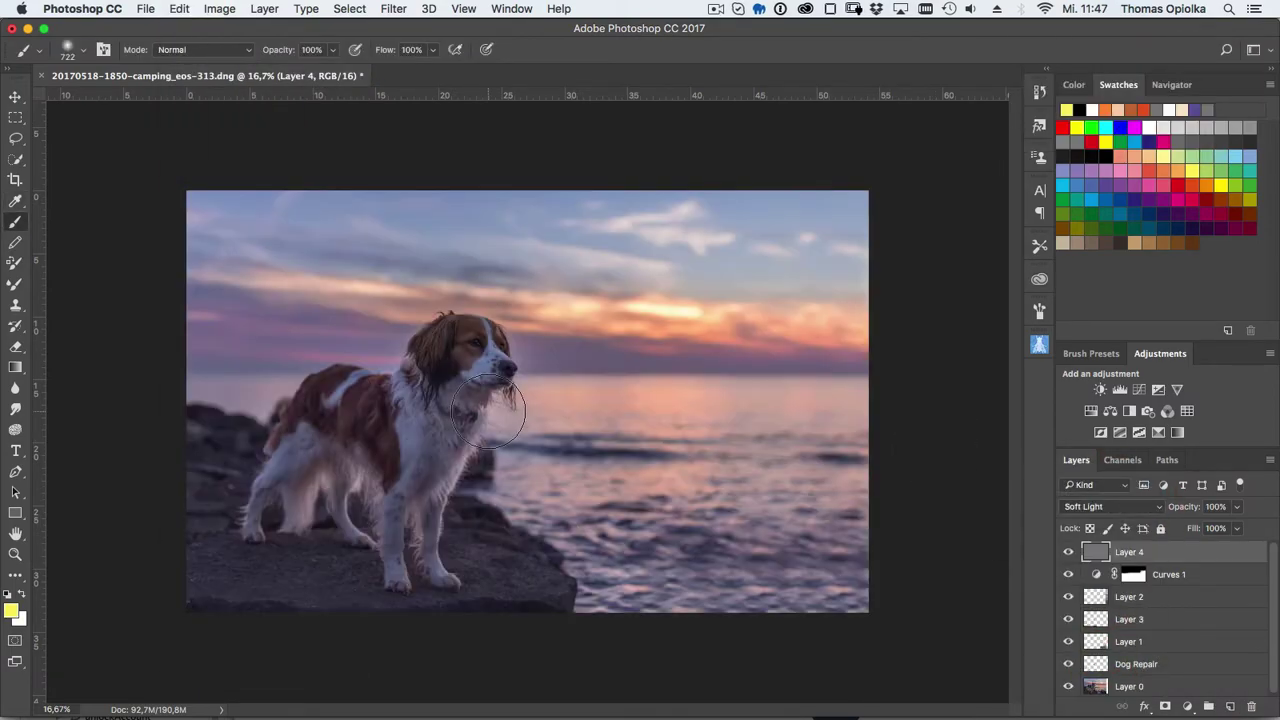
drag(337, 417, 429, 449)
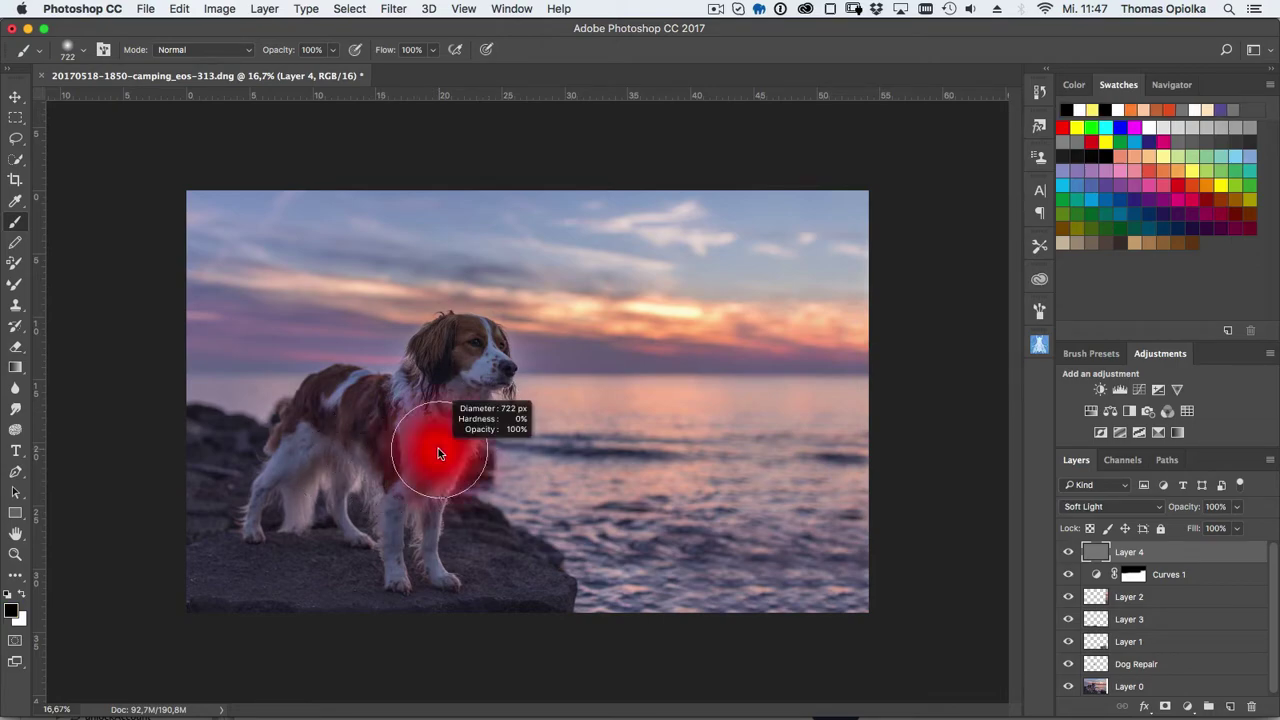
key(d)
key(ctrl+1)
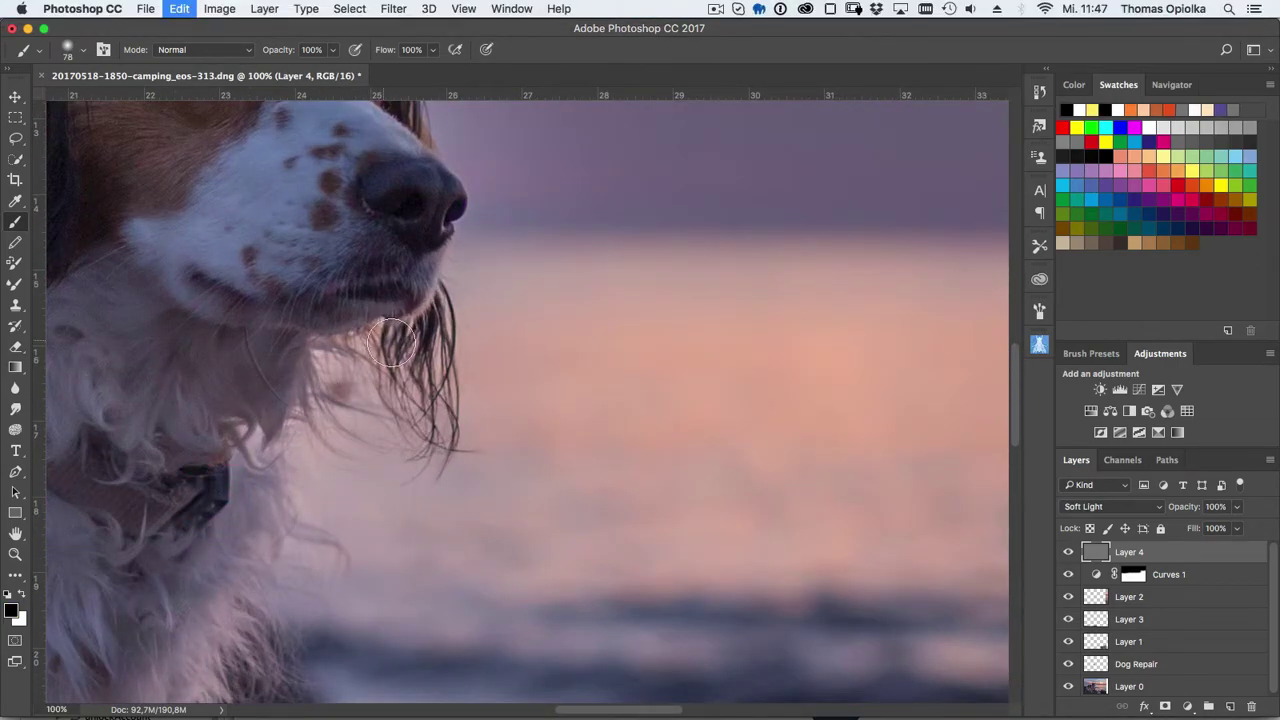
mouse_move(256, 280)
mouse_down()
mouse_move(471, 540)
mouse_move(509, 534)
mouse_up()
key(ctrl+plus)
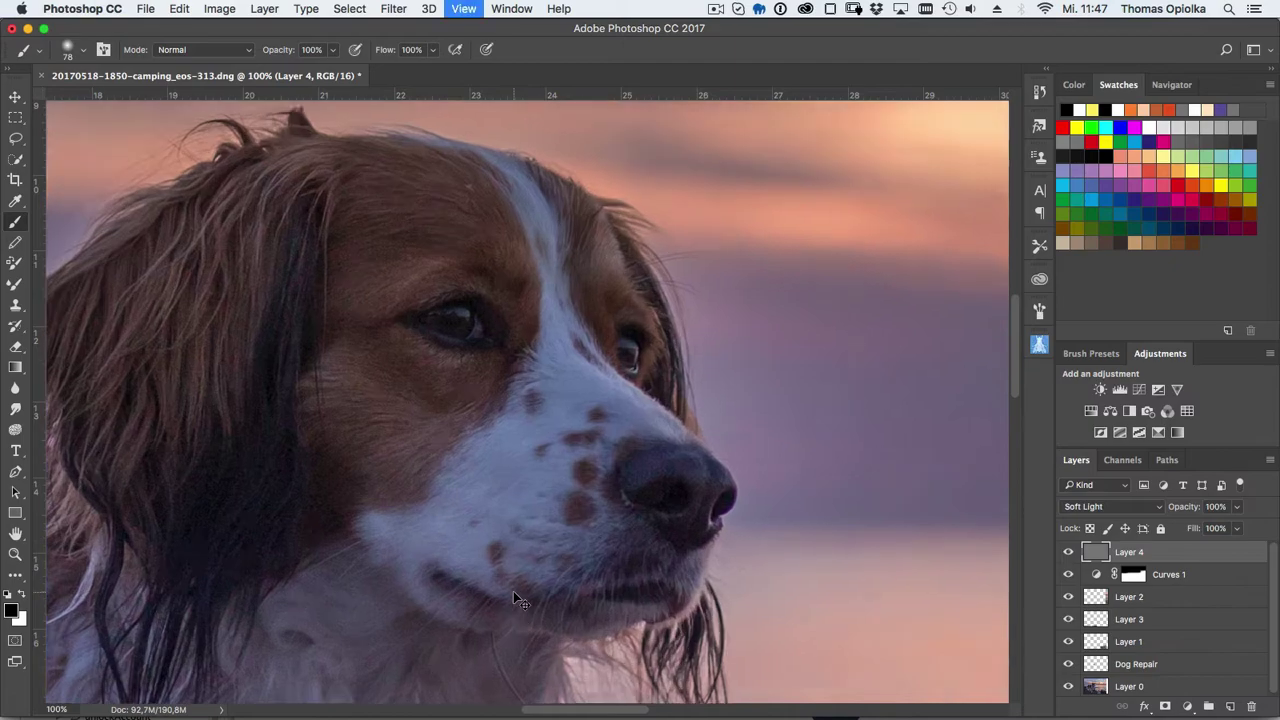
key(ctrl+plus)
- Brighten the dog's eye catchlight with a 7 px, 20% opacity white brush
drag(390, 316, 309, 329)
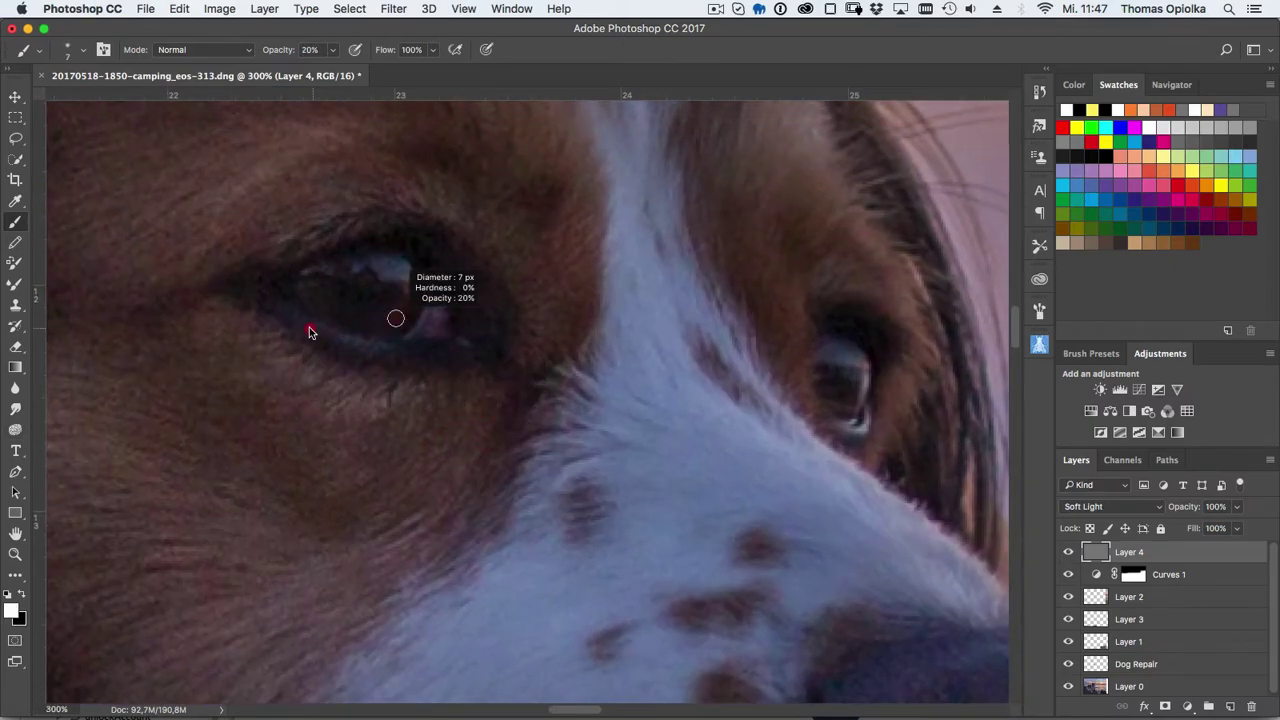
drag(384, 266, 394, 280)
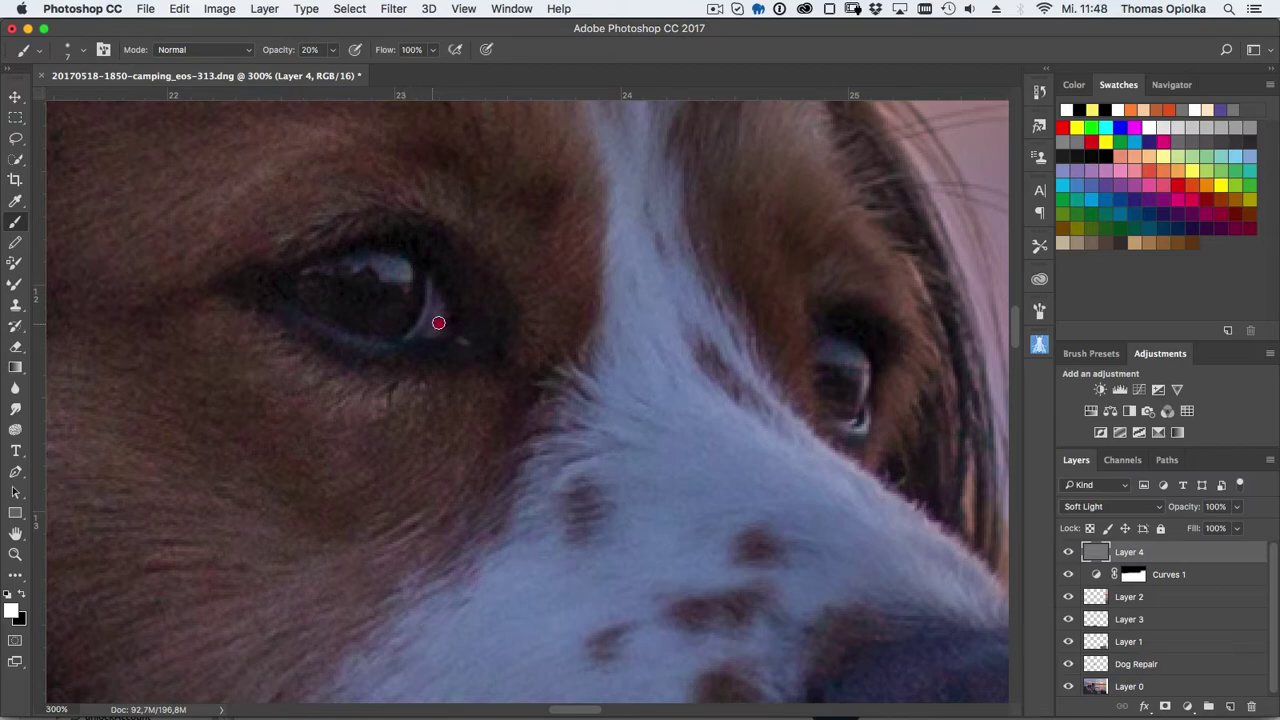
drag(293, 311, 337, 334)
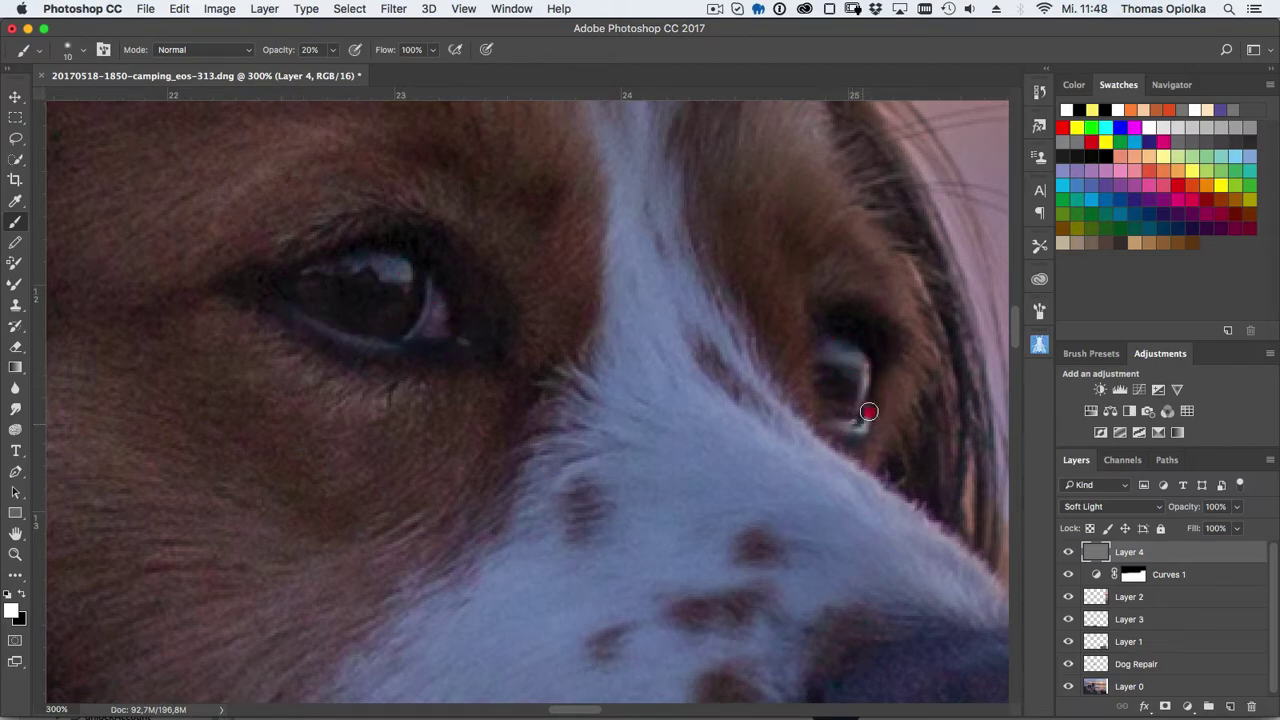
- Paint black to darken the left eye's lower corner and a spot in the right eye
key(x)
drag(375, 296, 375, 296)
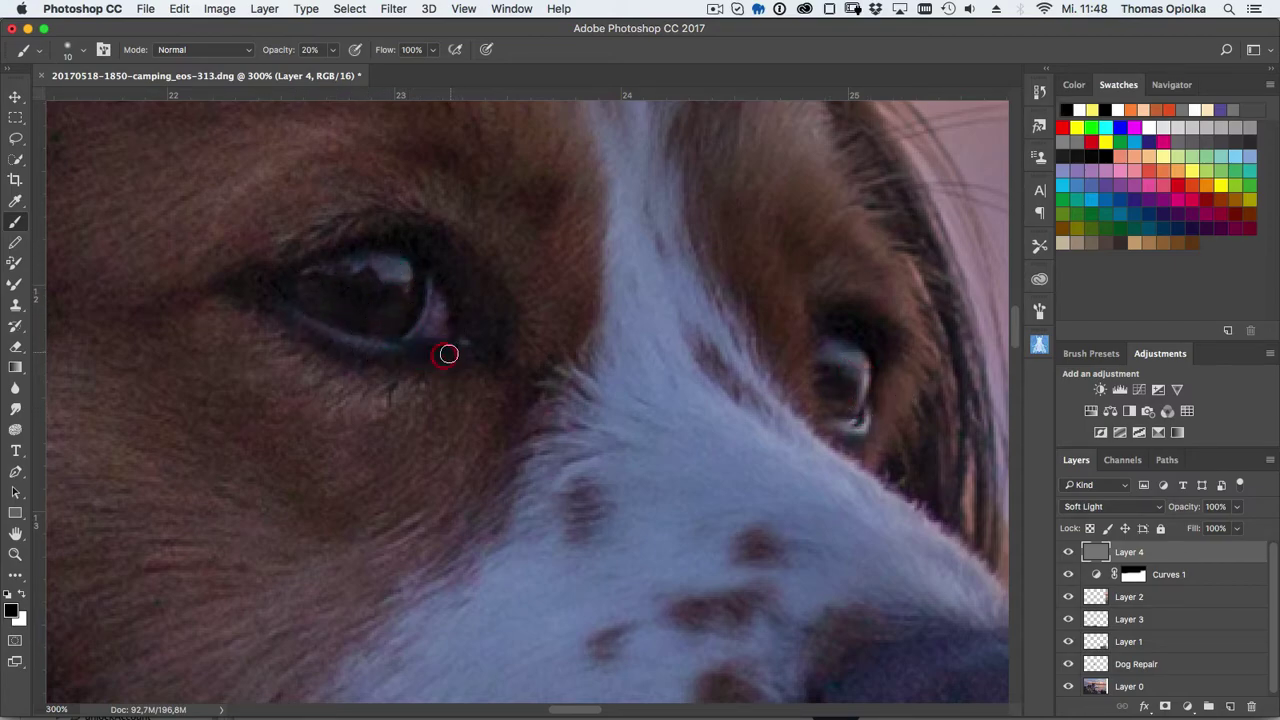
drag(448, 354, 460, 322)
click(835, 385)
drag(866, 415, 856, 416)
- Brighten the right eye's iris and catchlight at 9 px on Layer 4, then add Layer 5
key(super+0)
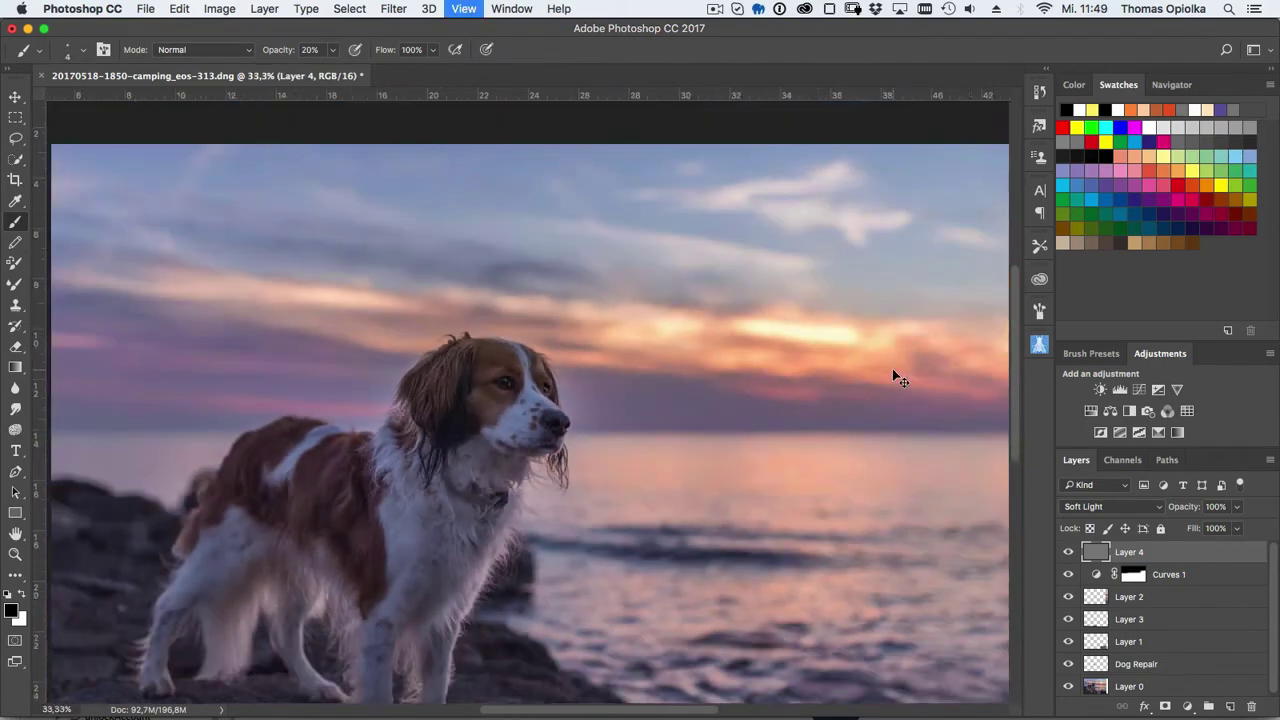
click(1098, 552)
key(super+plus)
key(super+plus)
key(super+plus)
key(super+plus)
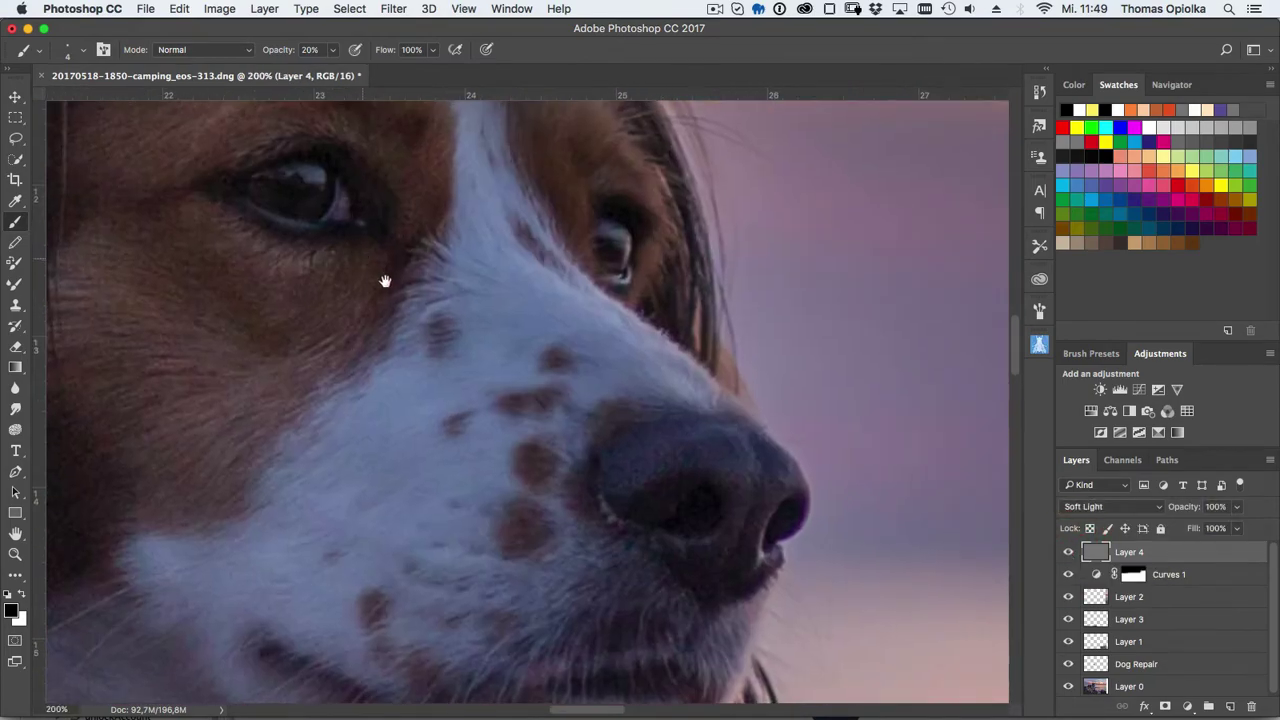
drag(428, 306, 440, 306)
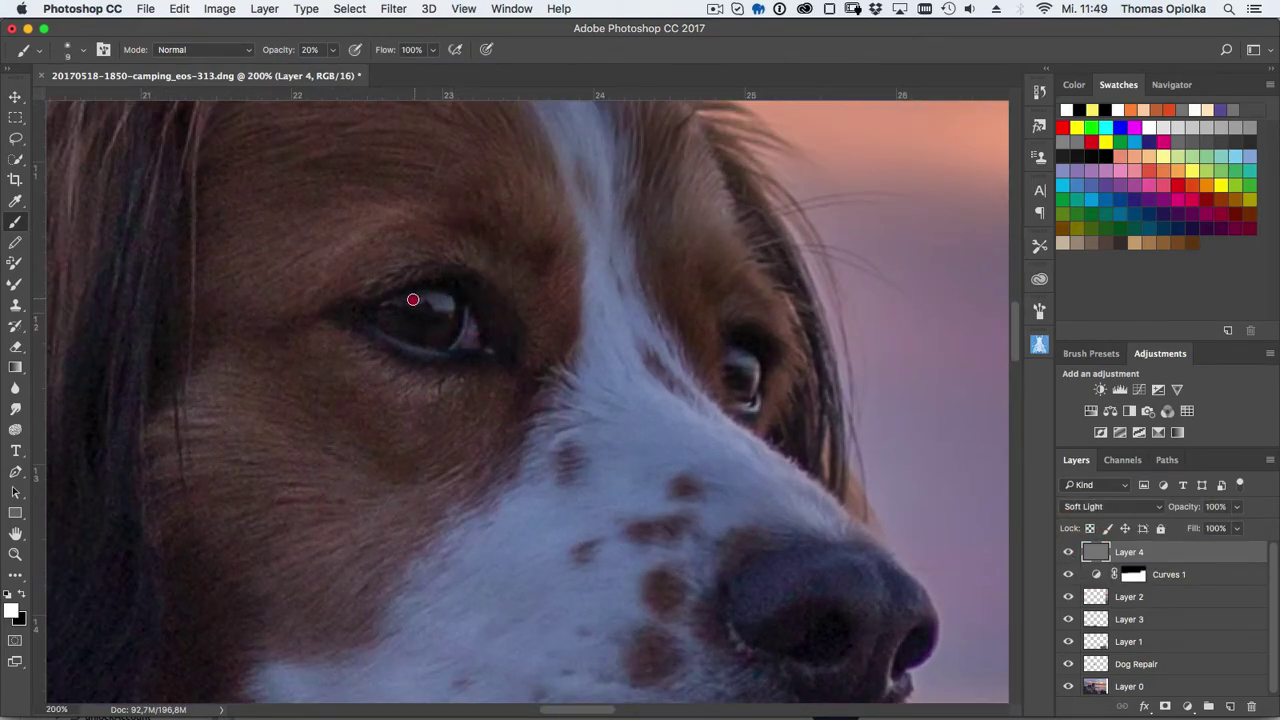
drag(743, 363, 757, 371)
click(1229, 706)
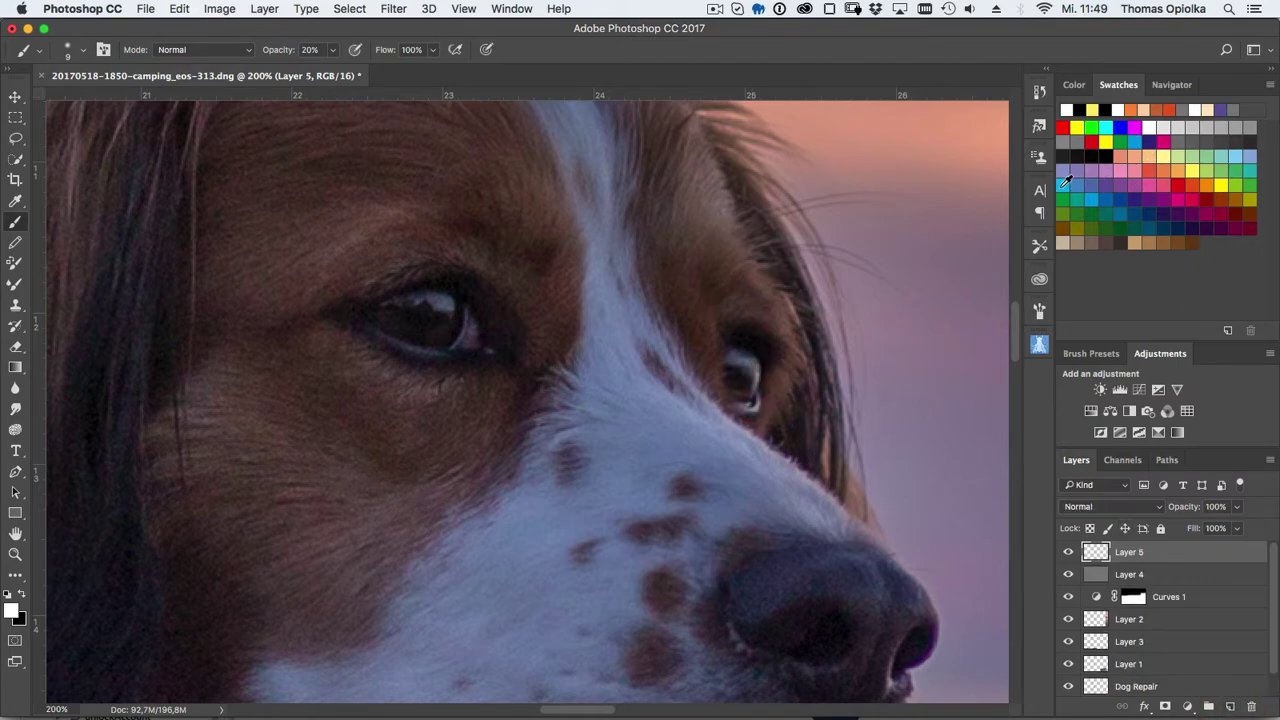
- Paint light blue eye colour with a 4 px brush and apply a 7,0 px Gaussian Blur
click(1064, 184)
mouse_move(416, 320)
mouse_down()
mouse_move(386, 320)
mouse_move(479, 326)
mouse_up()
click(393, 8)
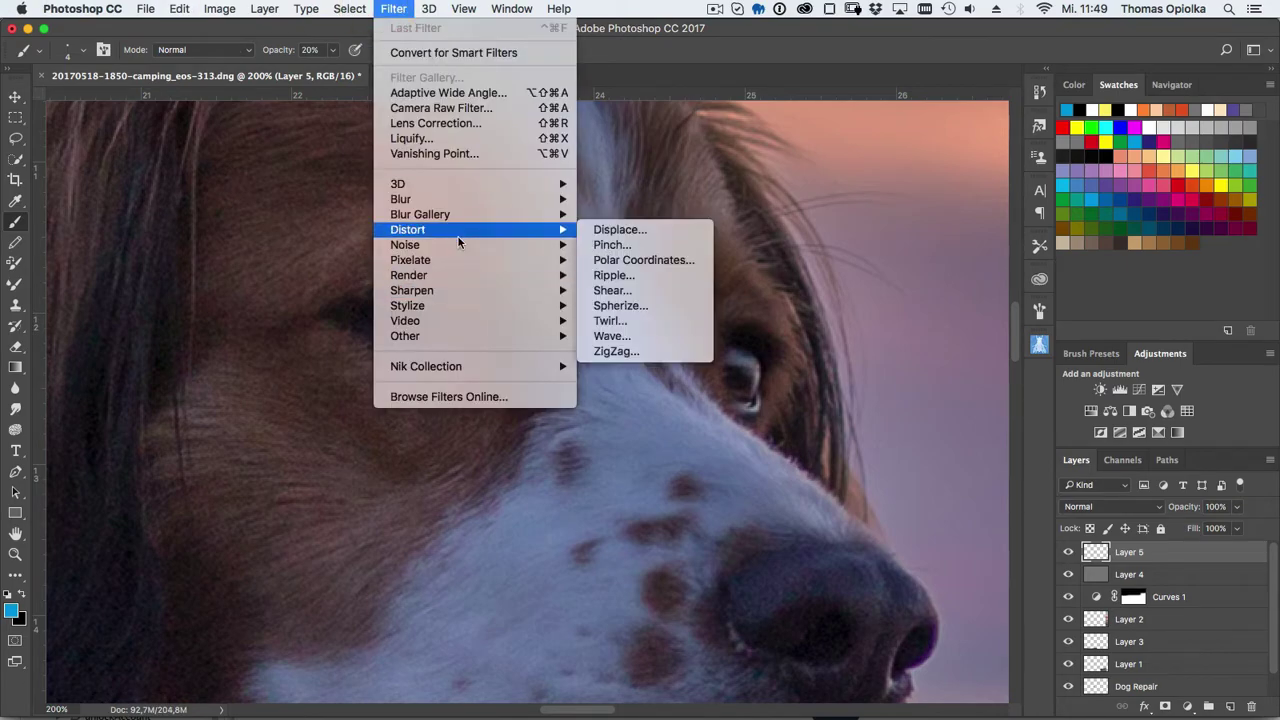
click(640, 270)
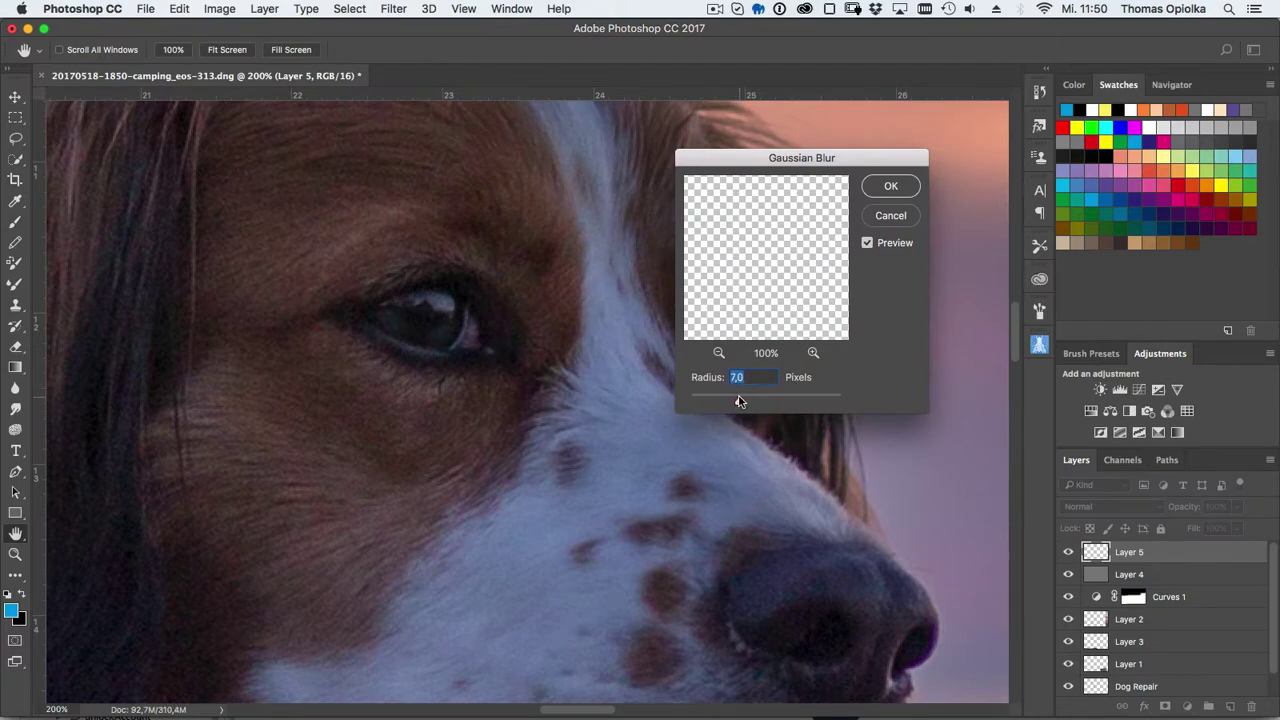
click(891, 186)
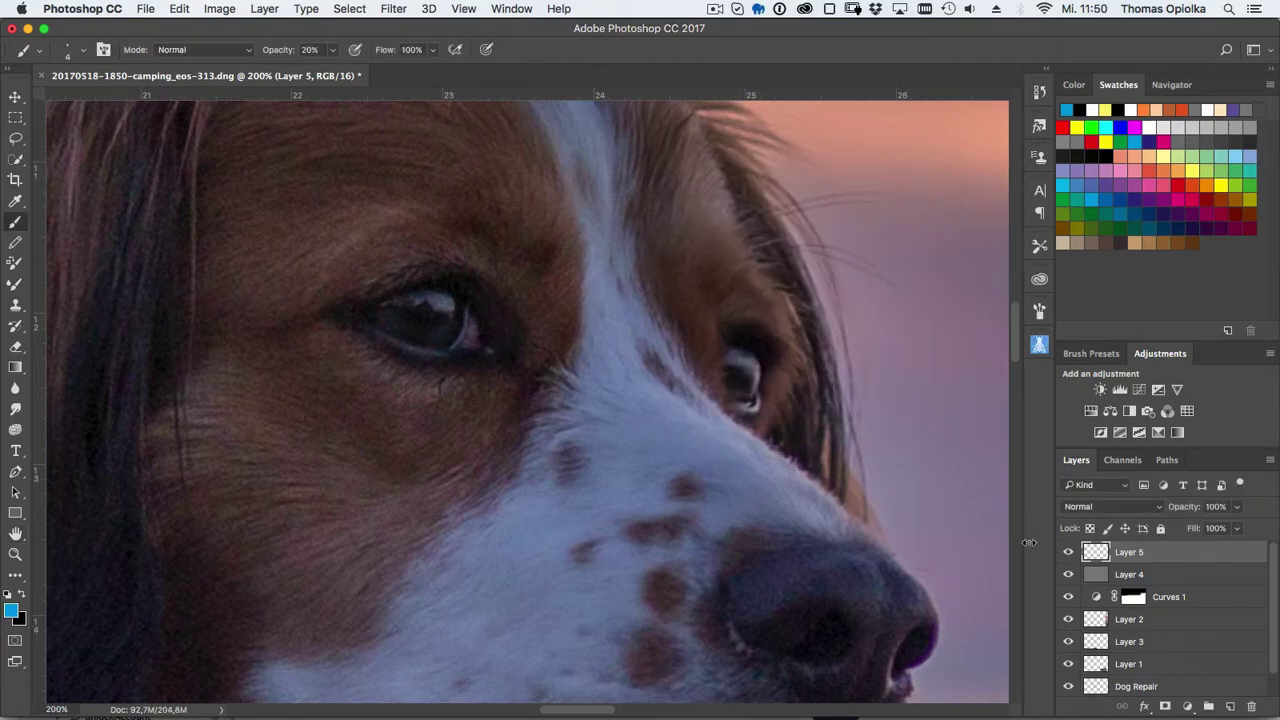
- Paint green eye colour on new Layer 7 with a 9 px brush and lower its opacity
click(1251, 185)
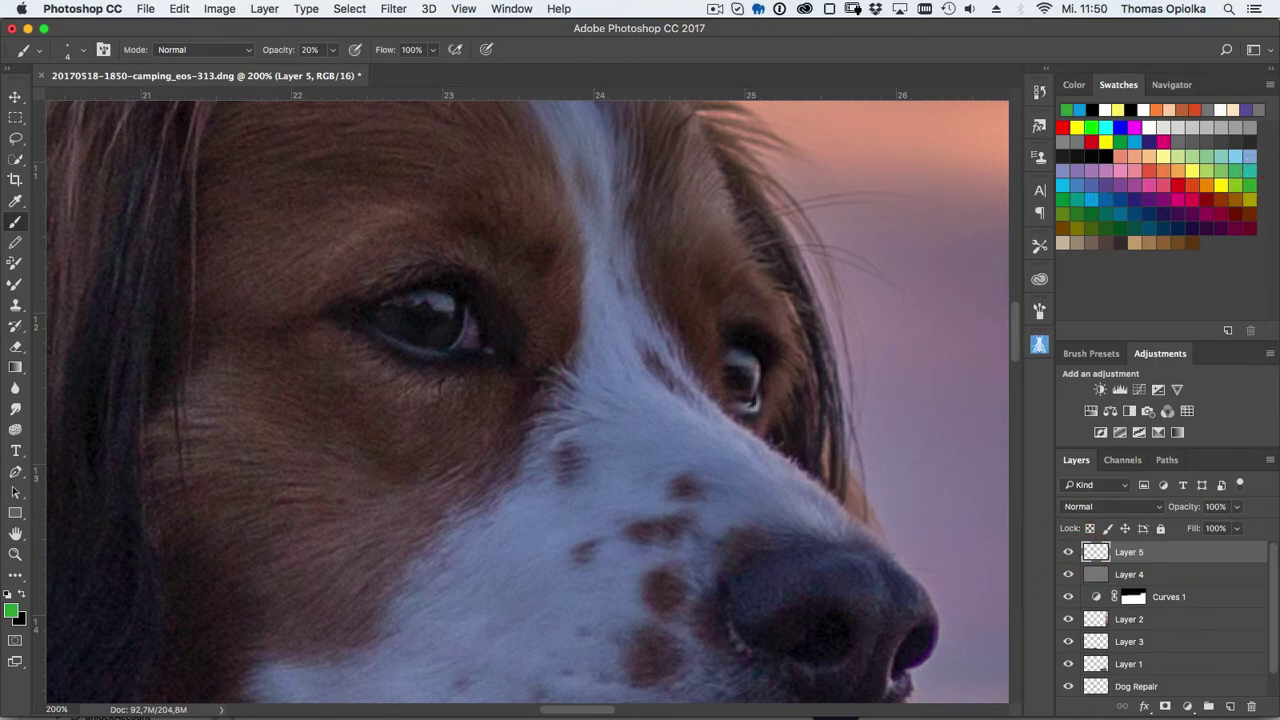
click(1230, 706)
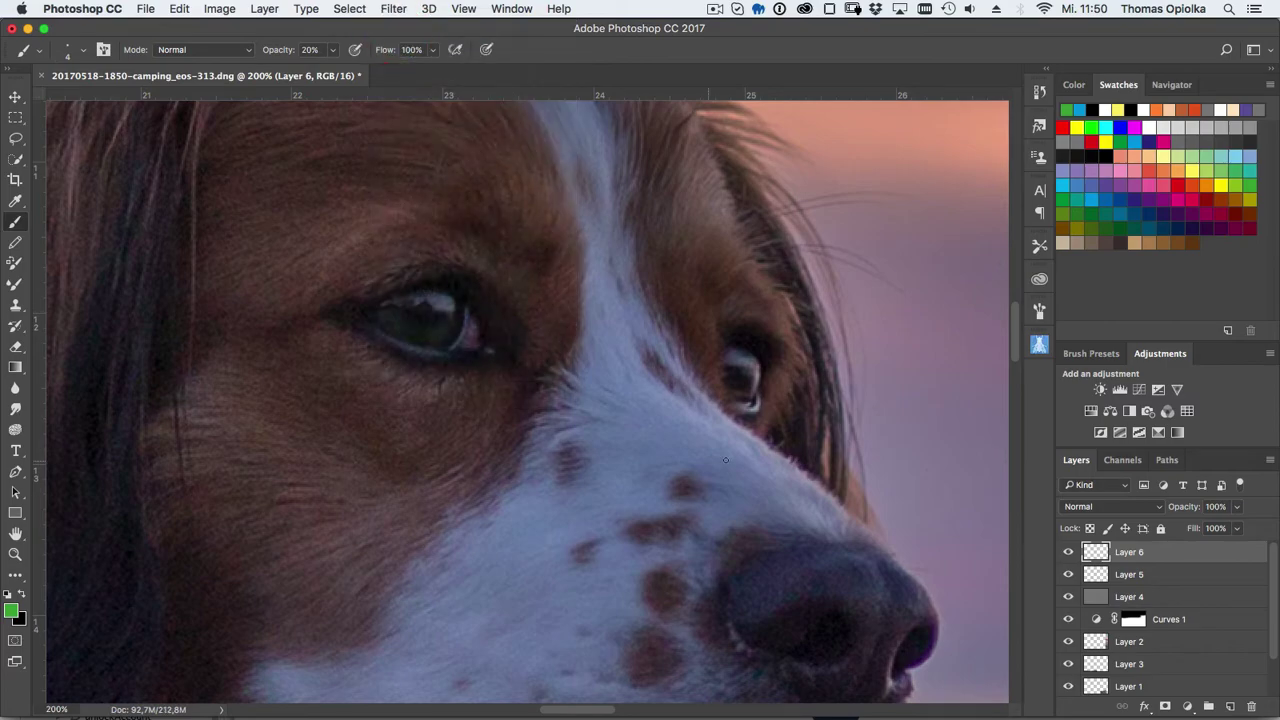
key(ctrl+1)
key(ctrl+minus)
key(ctrl+minus)
key(ctrl+plus)
key(ctrl+plus)
key(ctrl+plus)
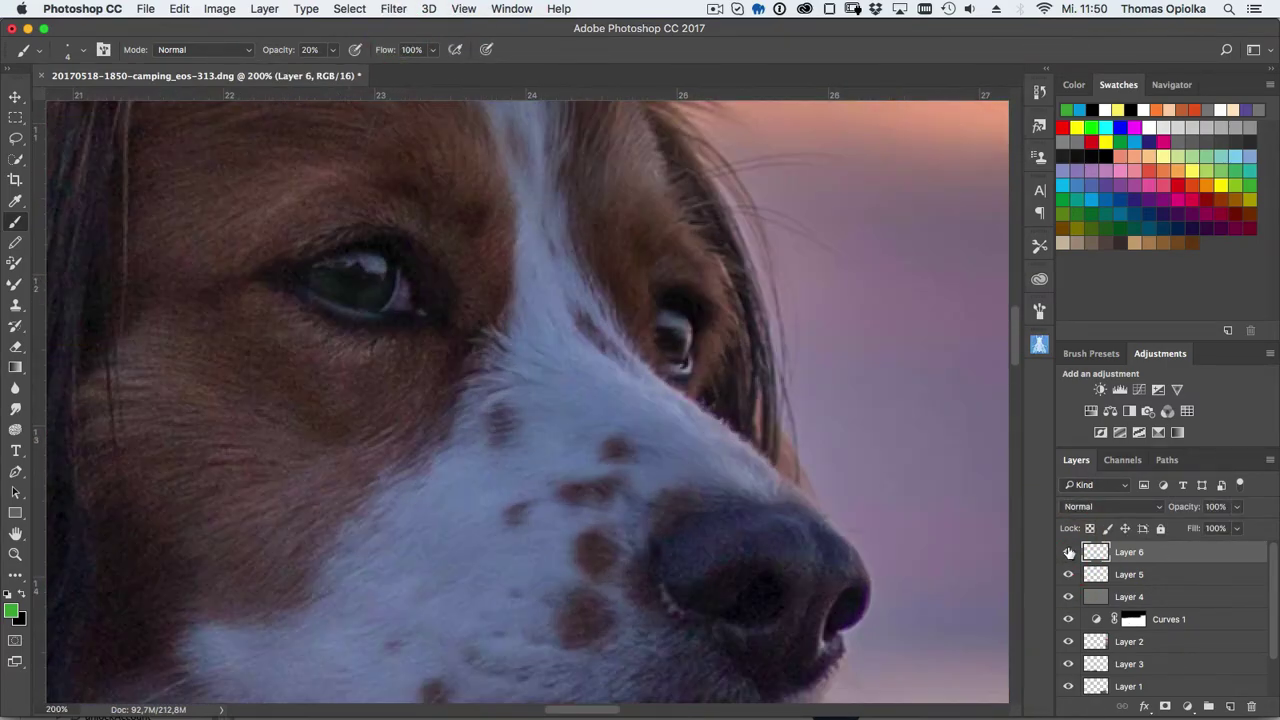
click(1230, 706)
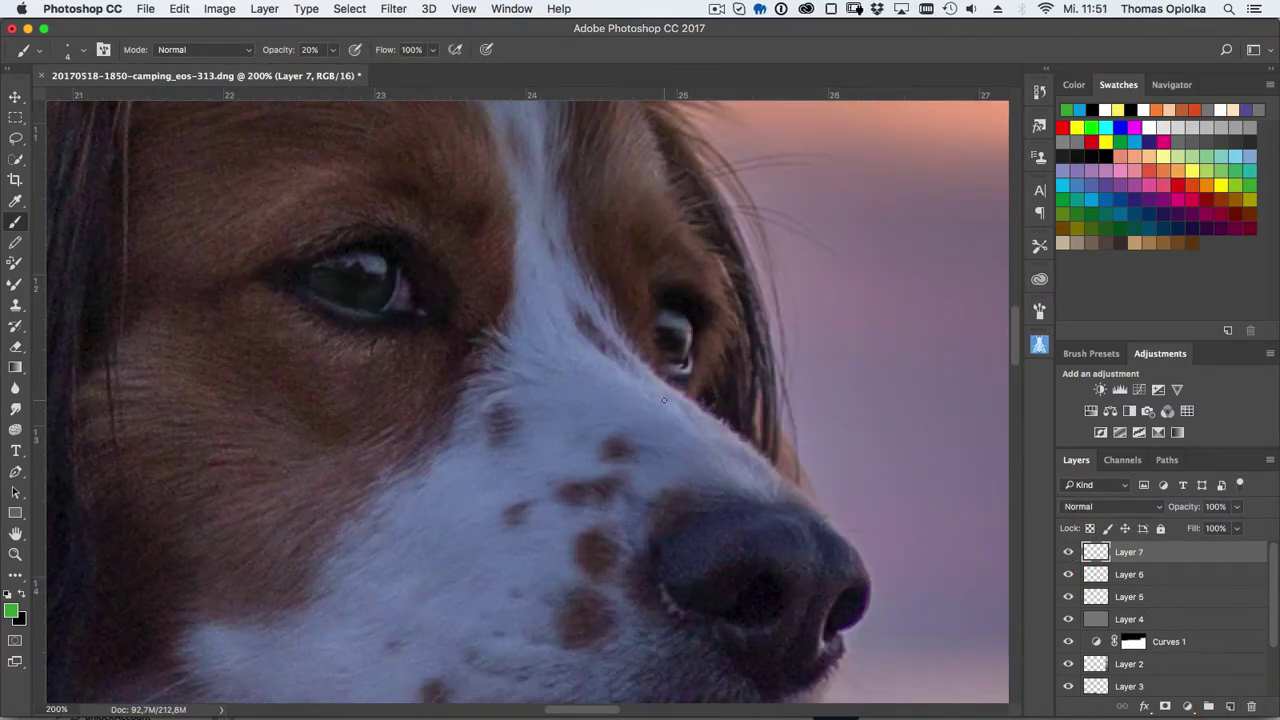
drag(674, 343, 690, 343)
click(393, 8)
key(Escape)
drag(1236, 506, 1226, 527)
key(ctrl+0)
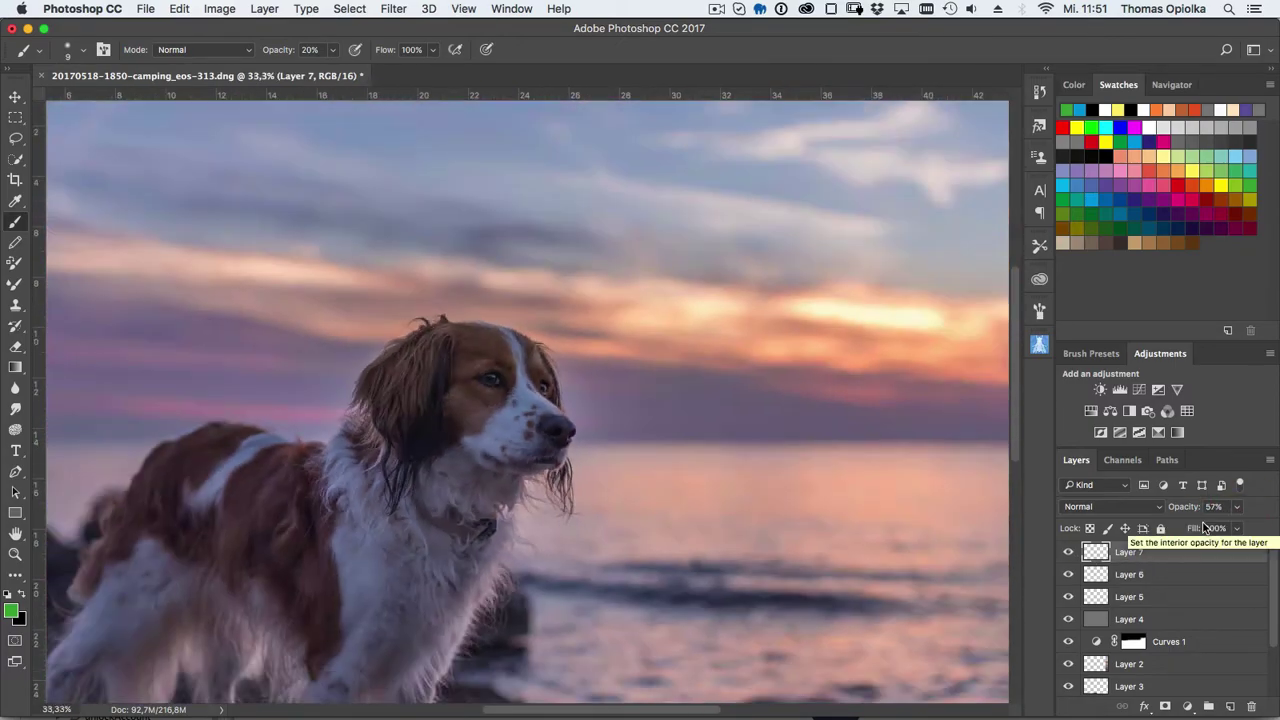
- Group the selected eye layers into a group named 'eyes'
right_click(1160, 552)
click(1005, 152)
text(eyes)
key(Return)
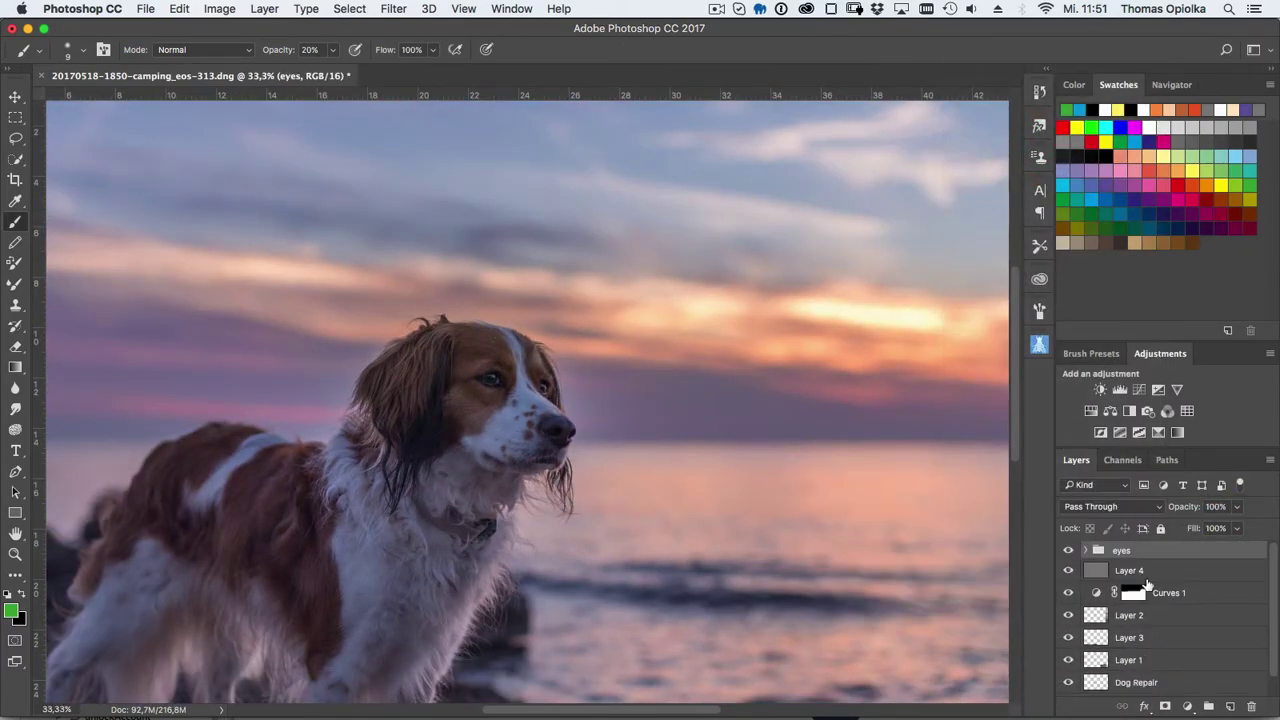
- Rename Layer 4 to 'dodge and burn'
click(1128, 572)
text(and burn)
key(Return)
- Dodge the dog's nose and muzzle with a soft white brush at 10% opacity
key(ctrl+1)
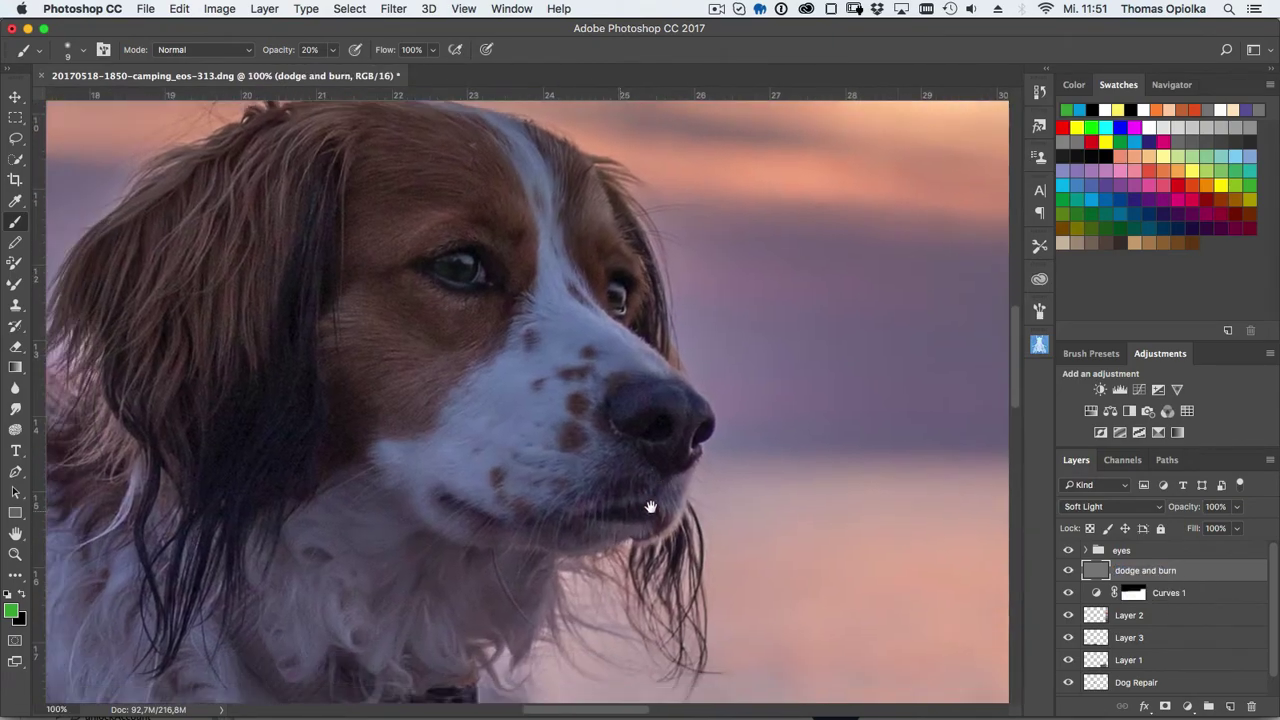
key(bracketright)
key(bracketright)
key(bracketright)
key(x)
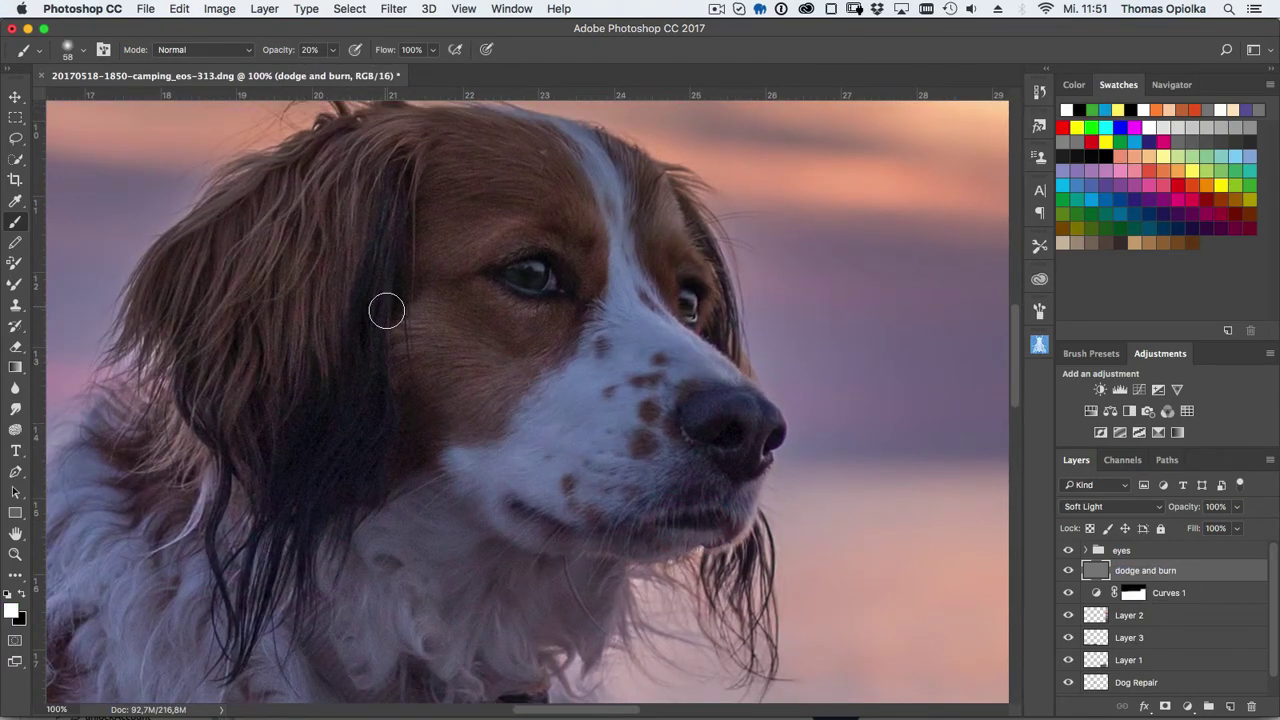
key(1)
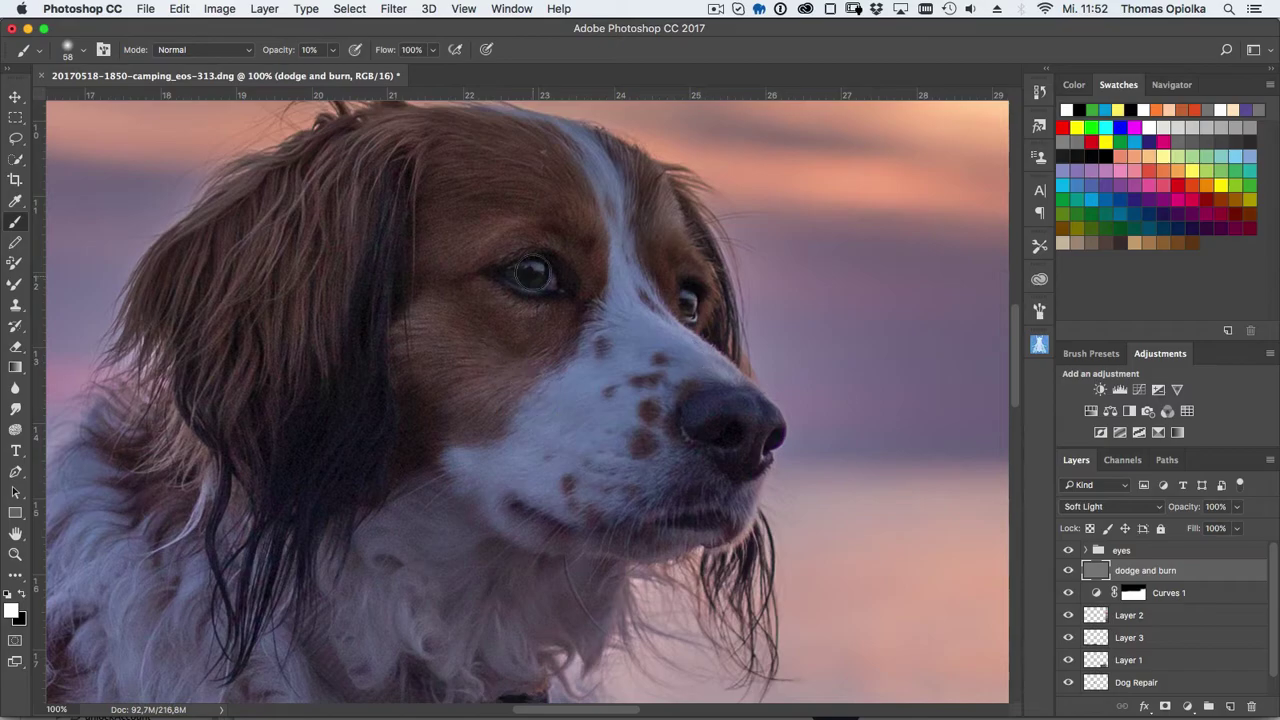
click(737, 443)
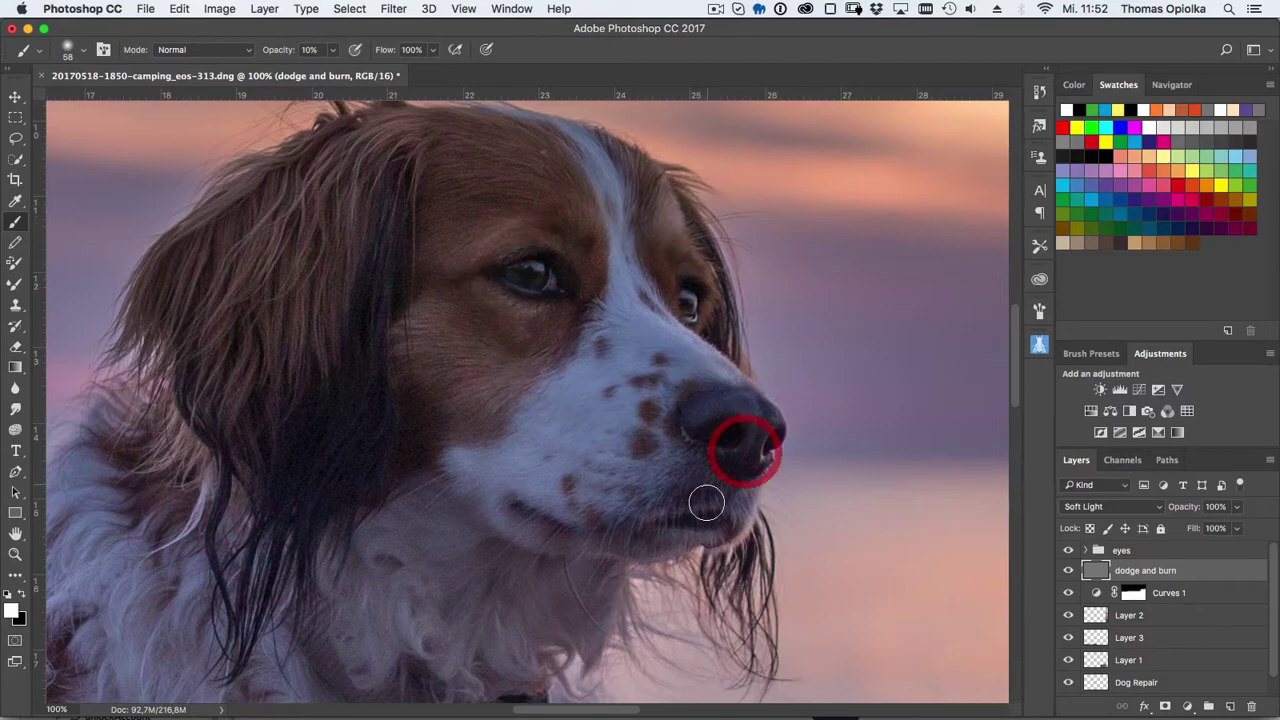
mouse_move(666, 443)
mouse_down()
mouse_move(476, 476)
mouse_move(737, 509)
mouse_up()
key(bracketleft)
key(bracketleft)
key(bracketleft)
drag(775, 456, 757, 449)
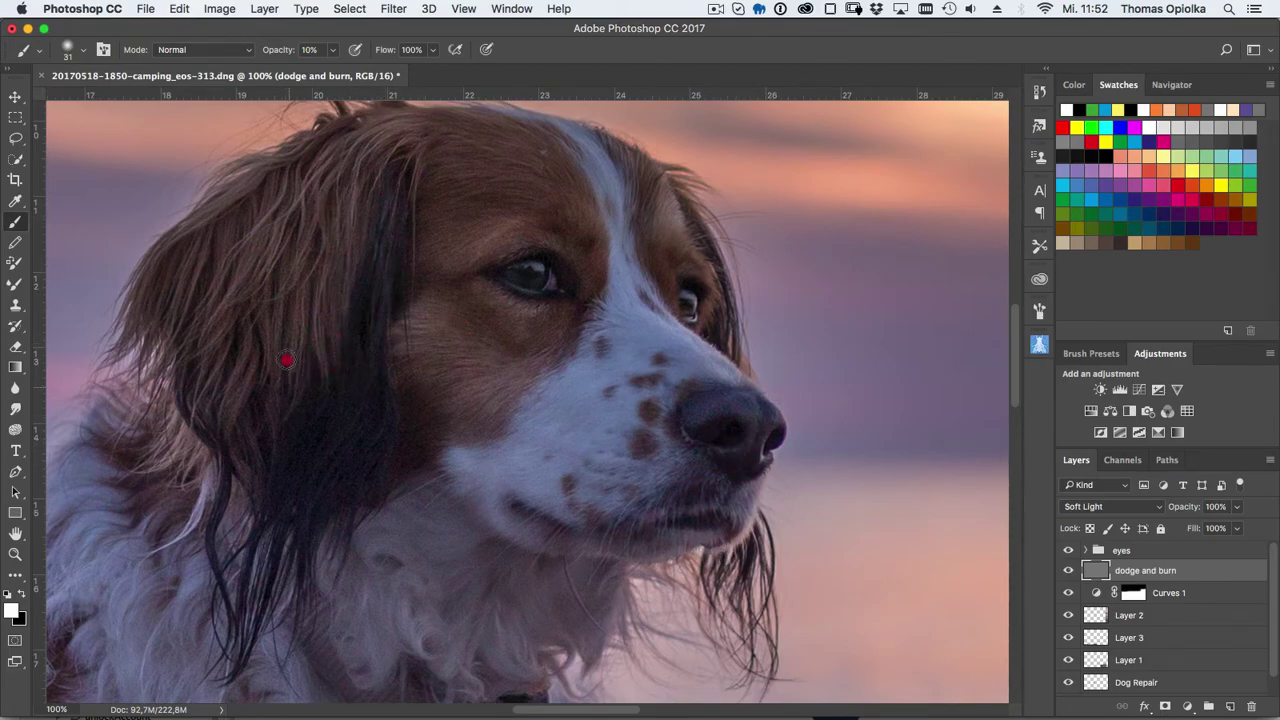
- Lighten a strand of ear fur and darken the area beside the eye with a 19 px brush
drag(271, 278, 255, 278)
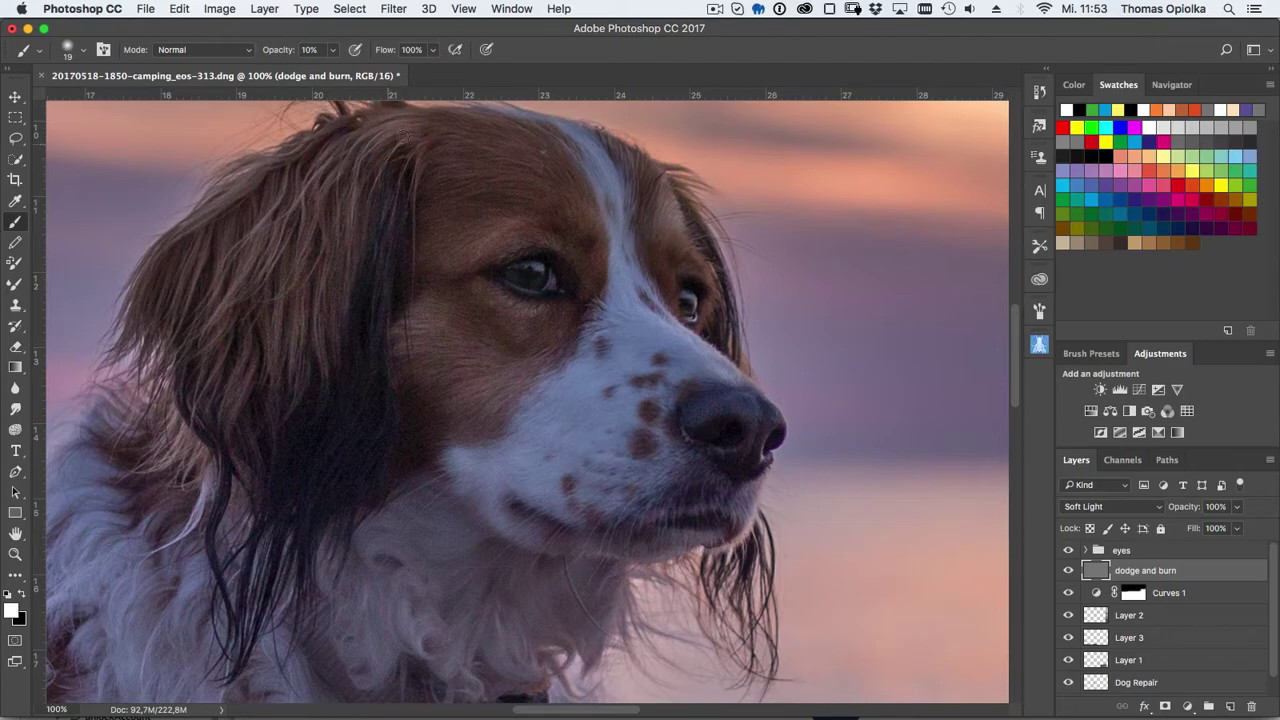
scroll(727, 223, left, 3)
click(248, 408)
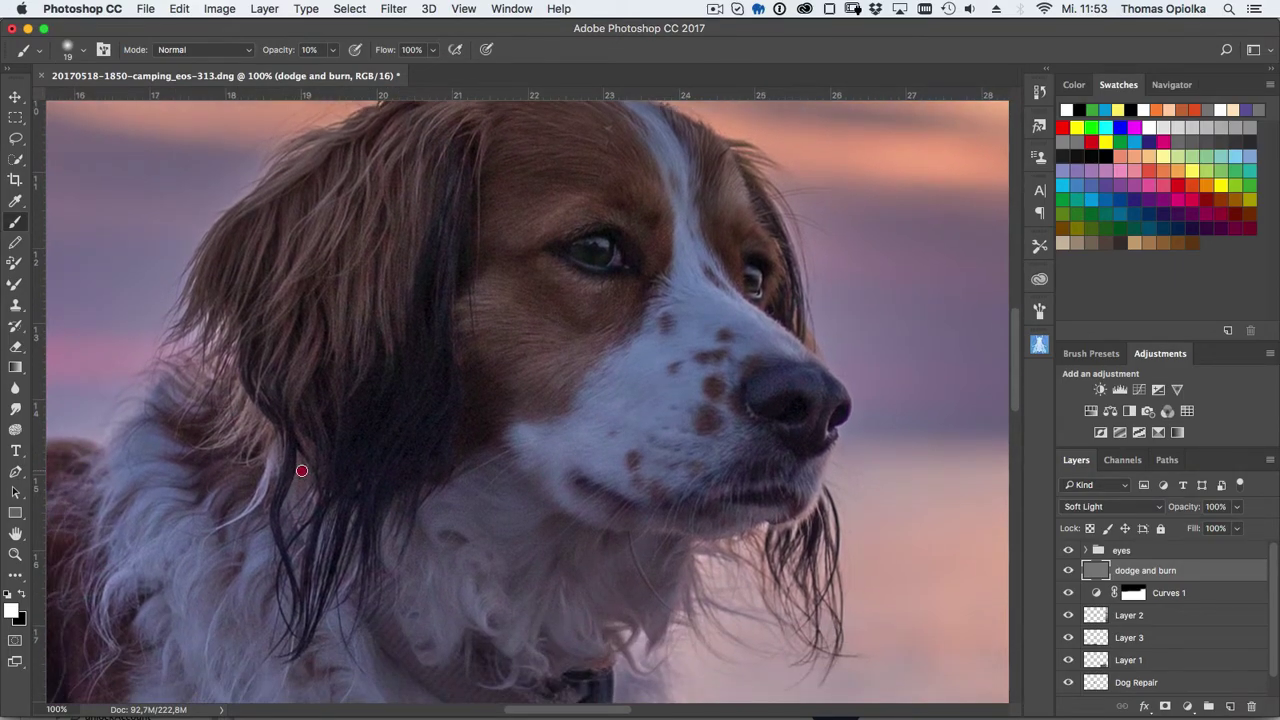
scroll(217, 498, down, 5)
scroll(500, 491, up, 8)
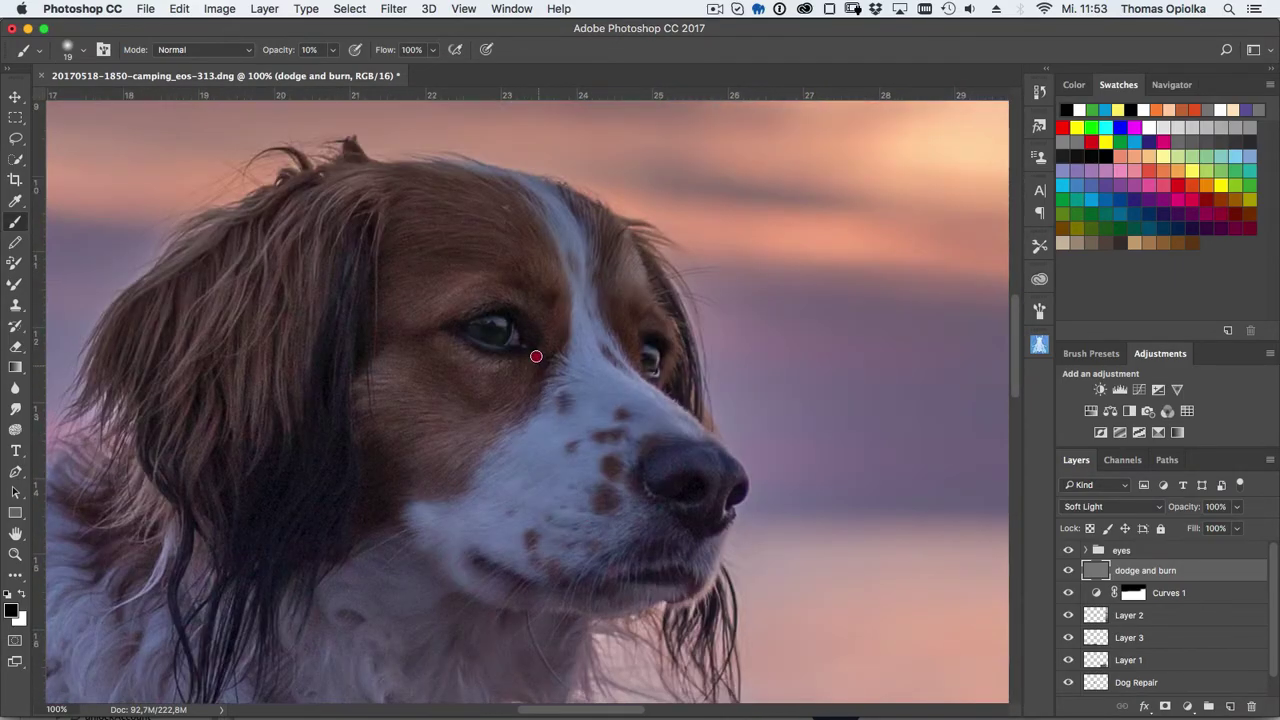
mouse_move(534, 349)
mouse_down()
mouse_move(597, 347)
mouse_move(600, 277)
mouse_up()
- Paint soft tone over the muzzle and cheek with a 57 px brush, then shrink it to 16
drag(431, 376, 522, 466)
drag(394, 491, 380, 470)
mouse_move(523, 591)
mouse_down()
mouse_move(678, 540)
mouse_move(686, 480)
mouse_up()
scroll(894, 534, down, 5)
drag(514, 431, 432, 383)
drag(371, 430, 330, 432)
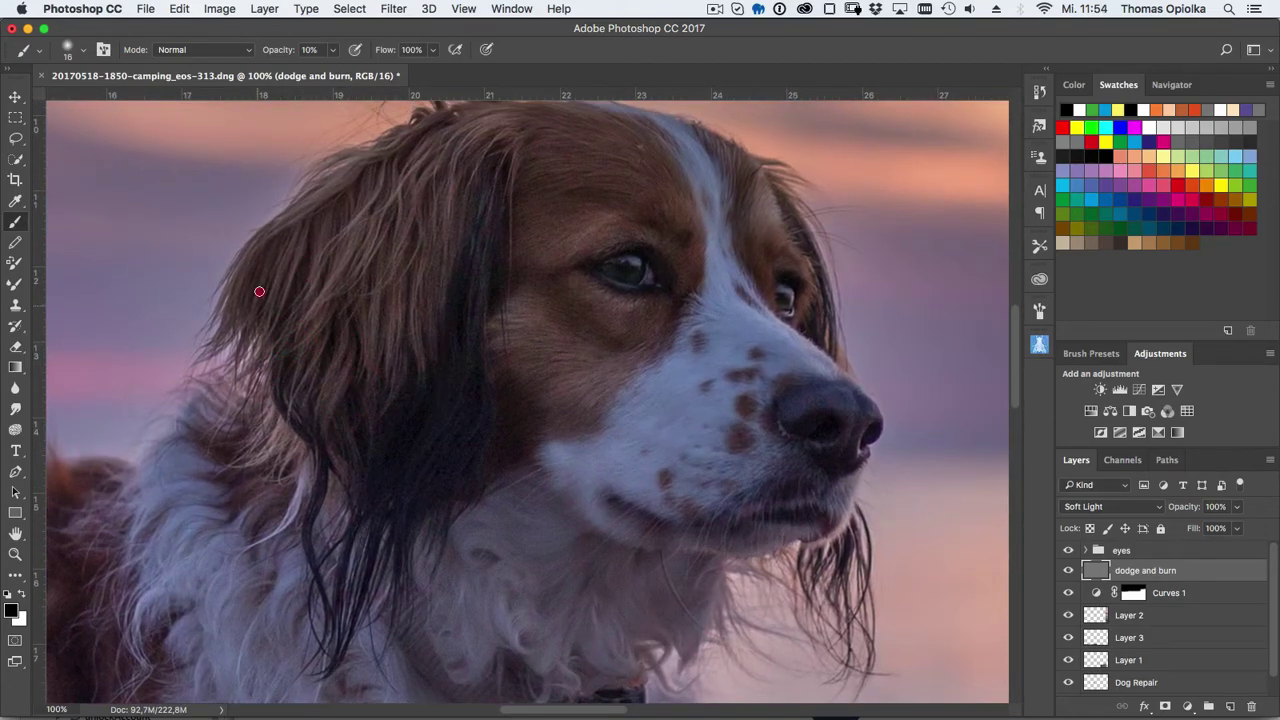
drag(252, 268, 258, 270)
scroll(621, 316, up, 5)
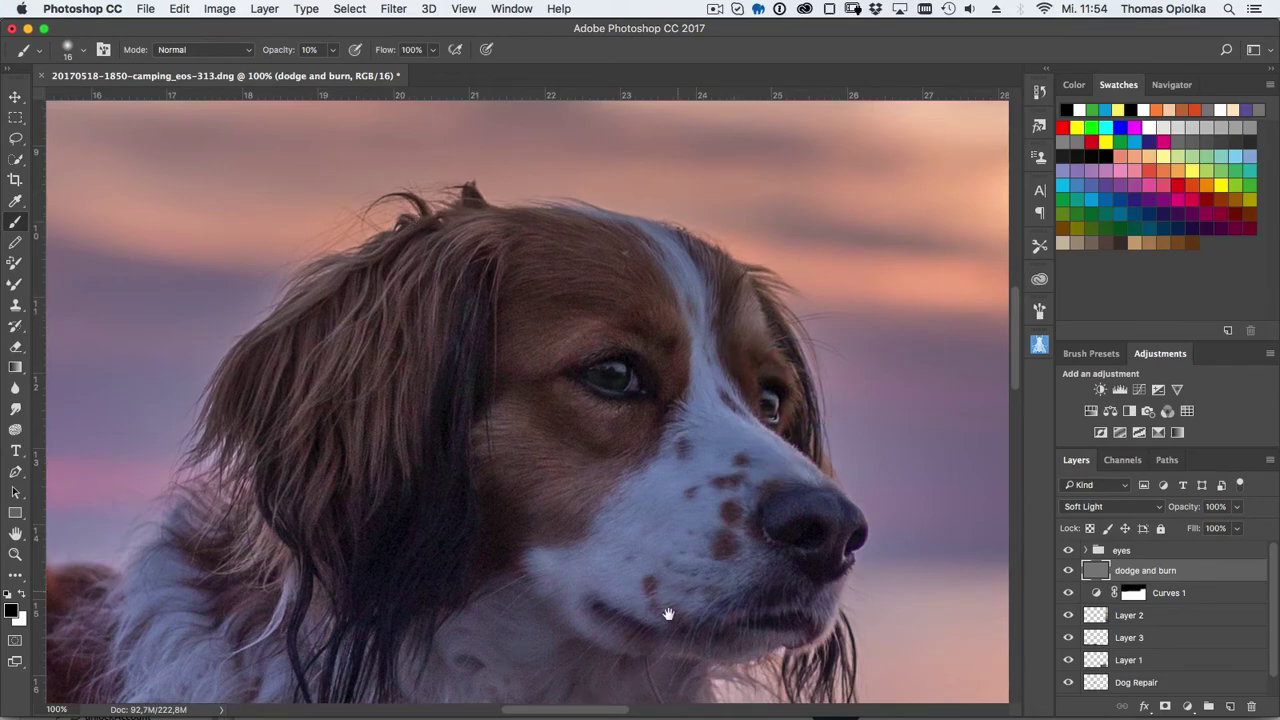
- Move over the dog's neck, collar and chest fur with a smaller brush
drag(668, 613, 686, 410)
drag(788, 518, 913, 408)
drag(714, 423, 554, 346)
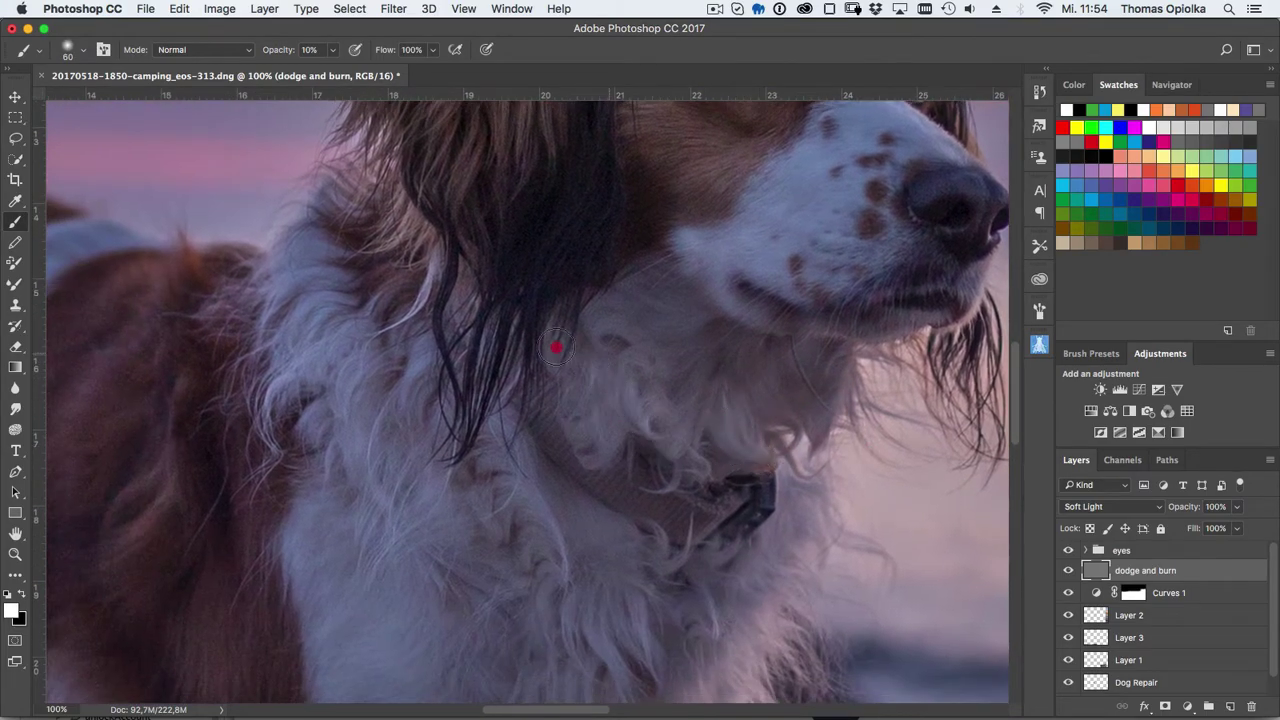
scroll(603, 339, down, 3)
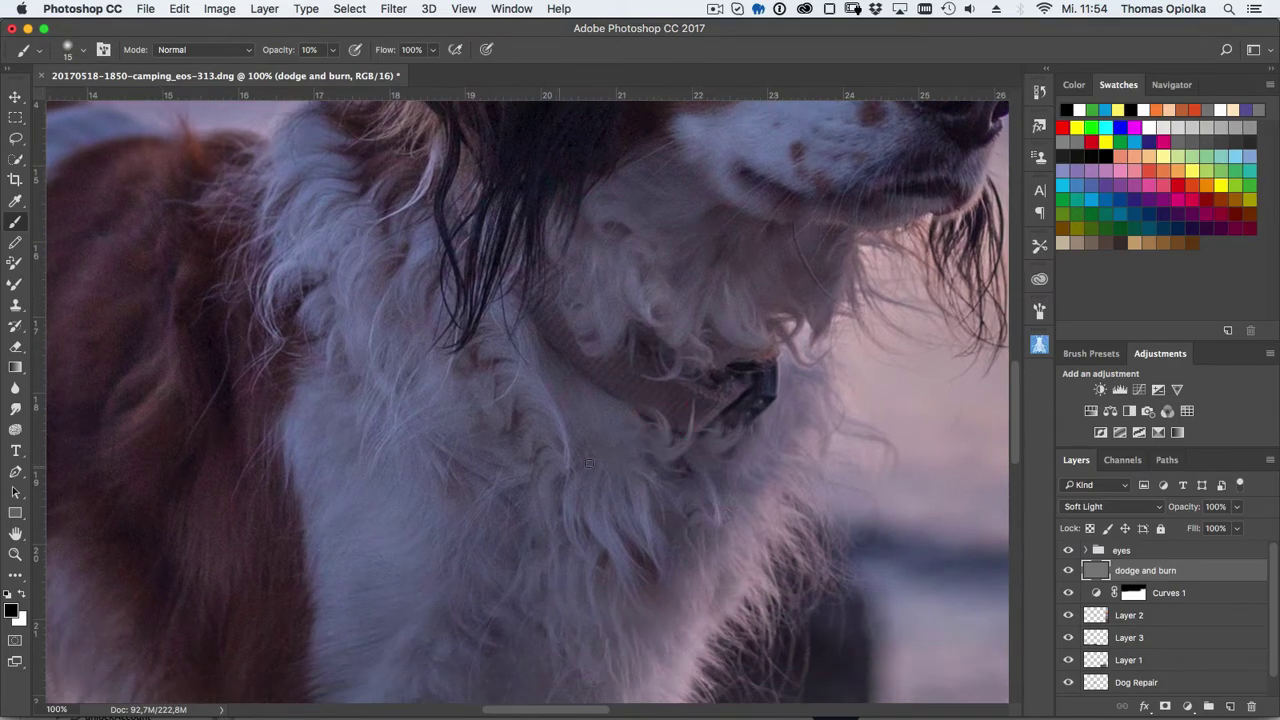
key(bracketleft)
scroll(573, 468, down, 1)
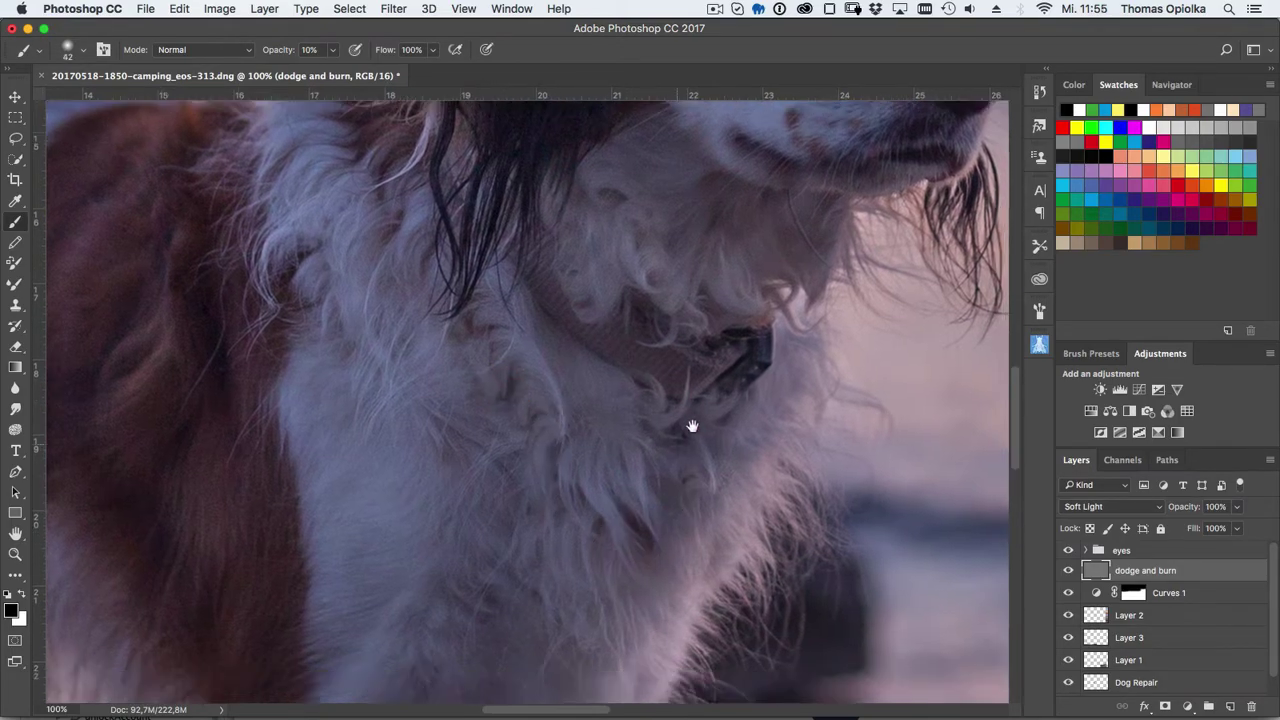
scroll(691, 423, down, 4)
key(x)
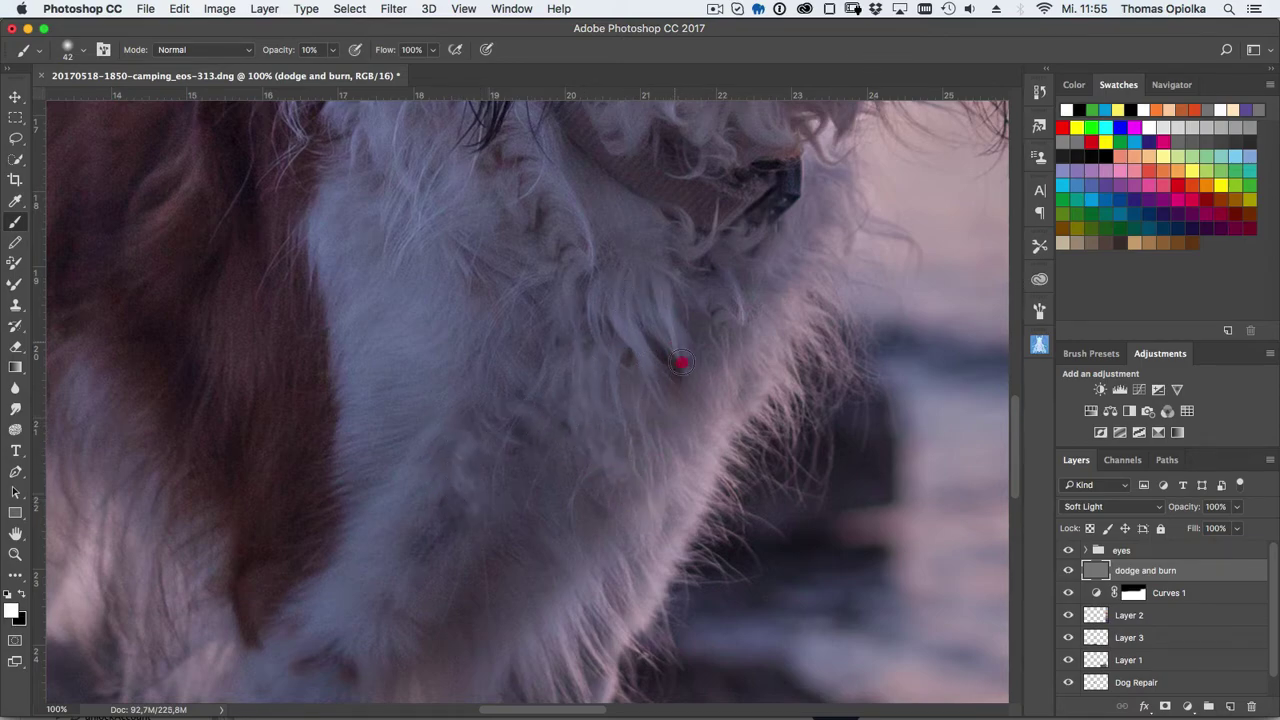
scroll(700, 300, up, 3)
scroll(700, 300, left, 2)
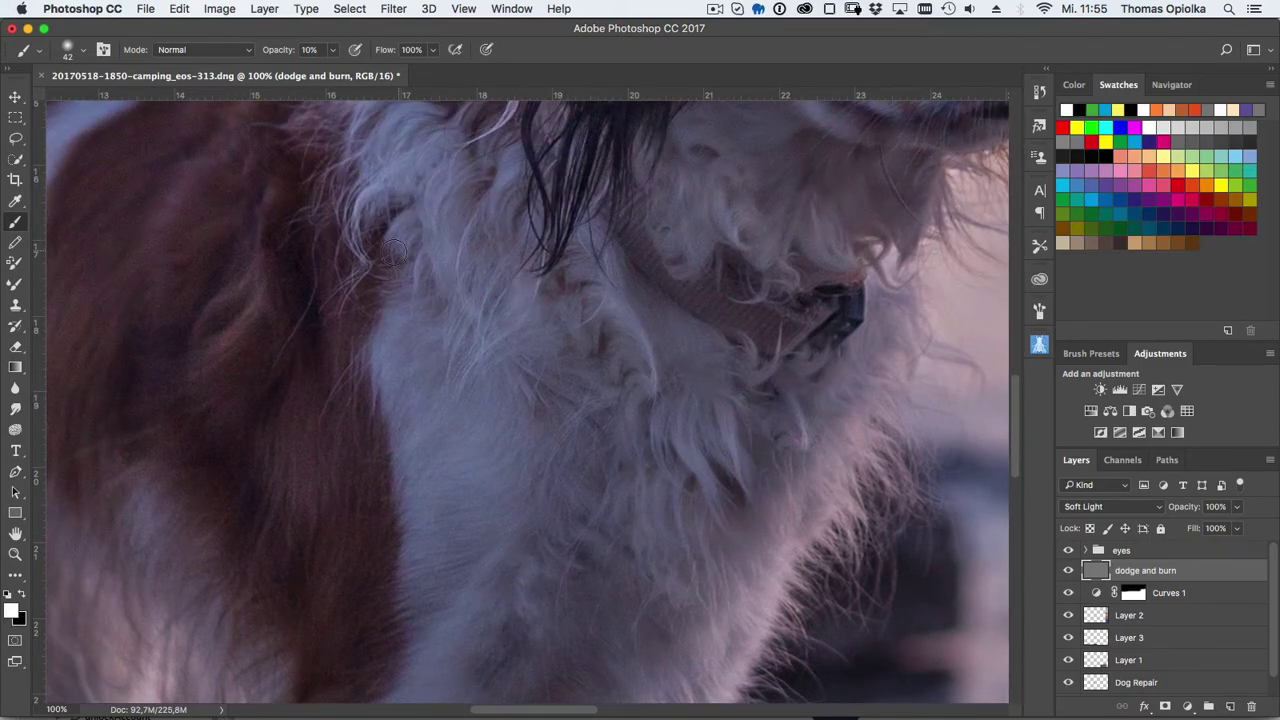
scroll(393, 253, up, 5)
scroll(393, 253, left, 2)
scroll(624, 272, down, 10)
scroll(643, 471, left, 1)
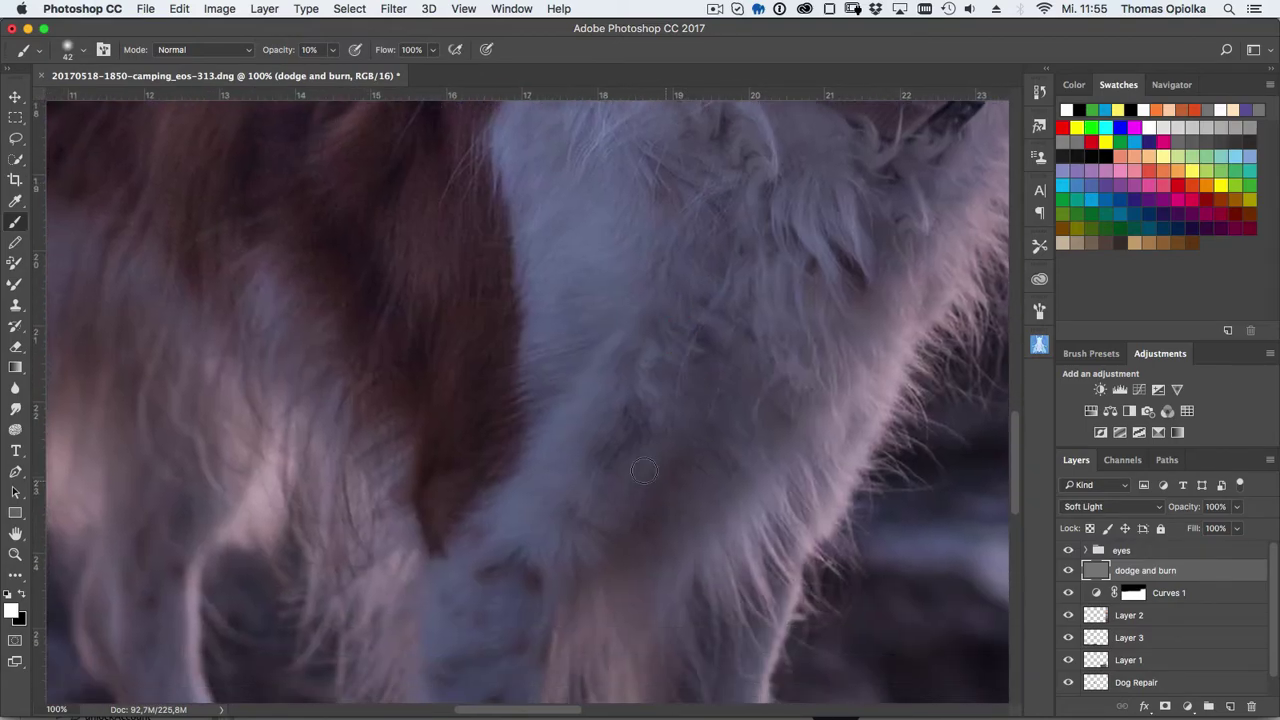
scroll(583, 397, down, 10)
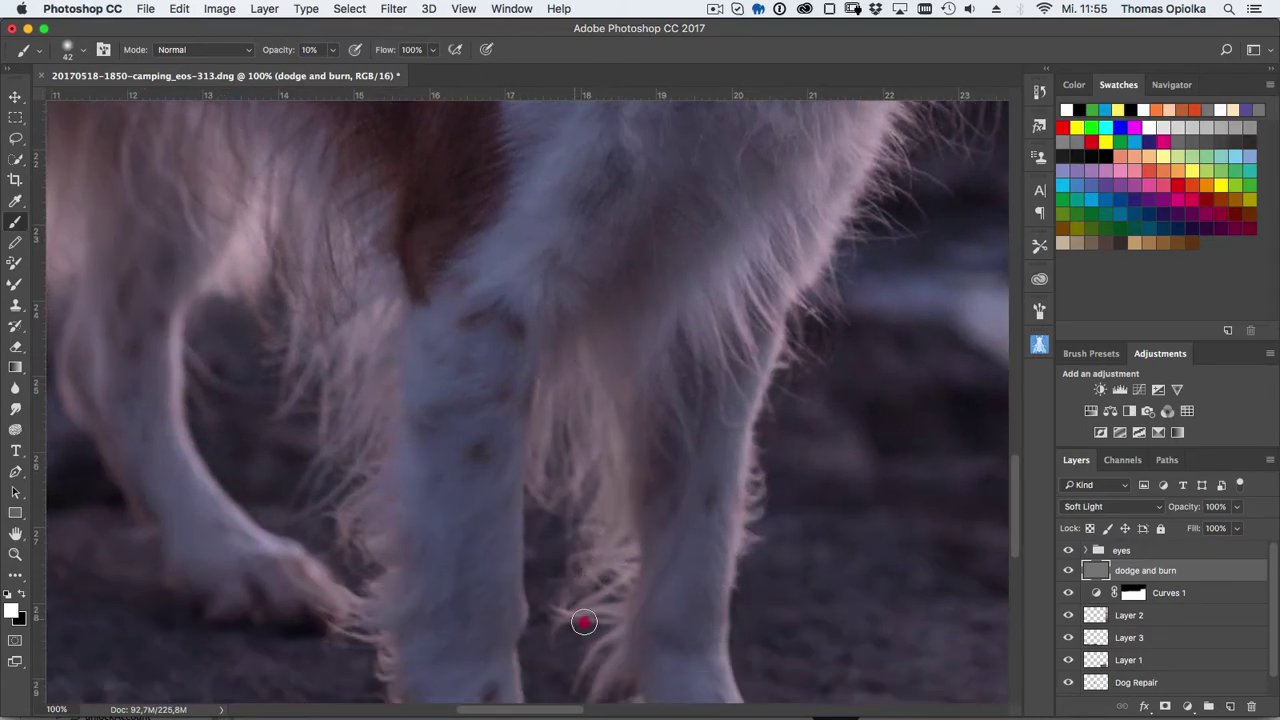
scroll(586, 617, down, 4)
scroll(586, 617, right, 1)
scroll(763, 177, up, 8)
scroll(763, 177, right, 2)
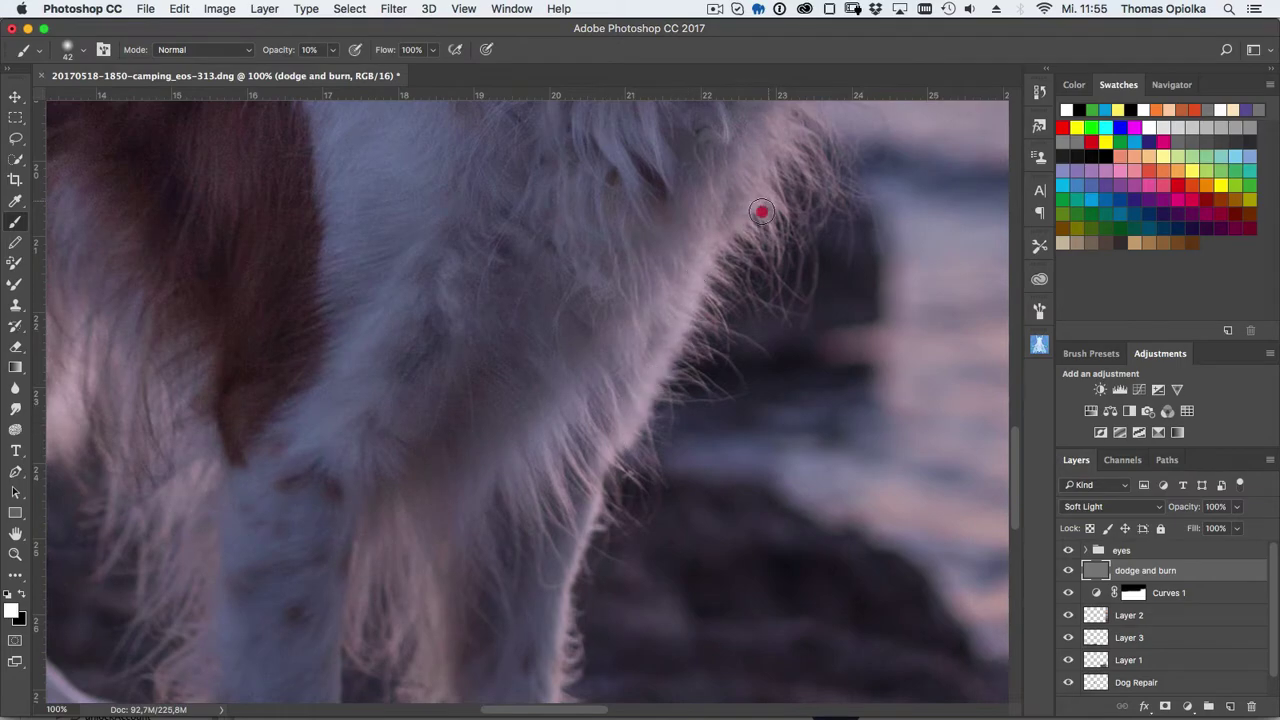
scroll(763, 209, up, 3)
scroll(737, 295, down, 10)
scroll(737, 295, left, 2)
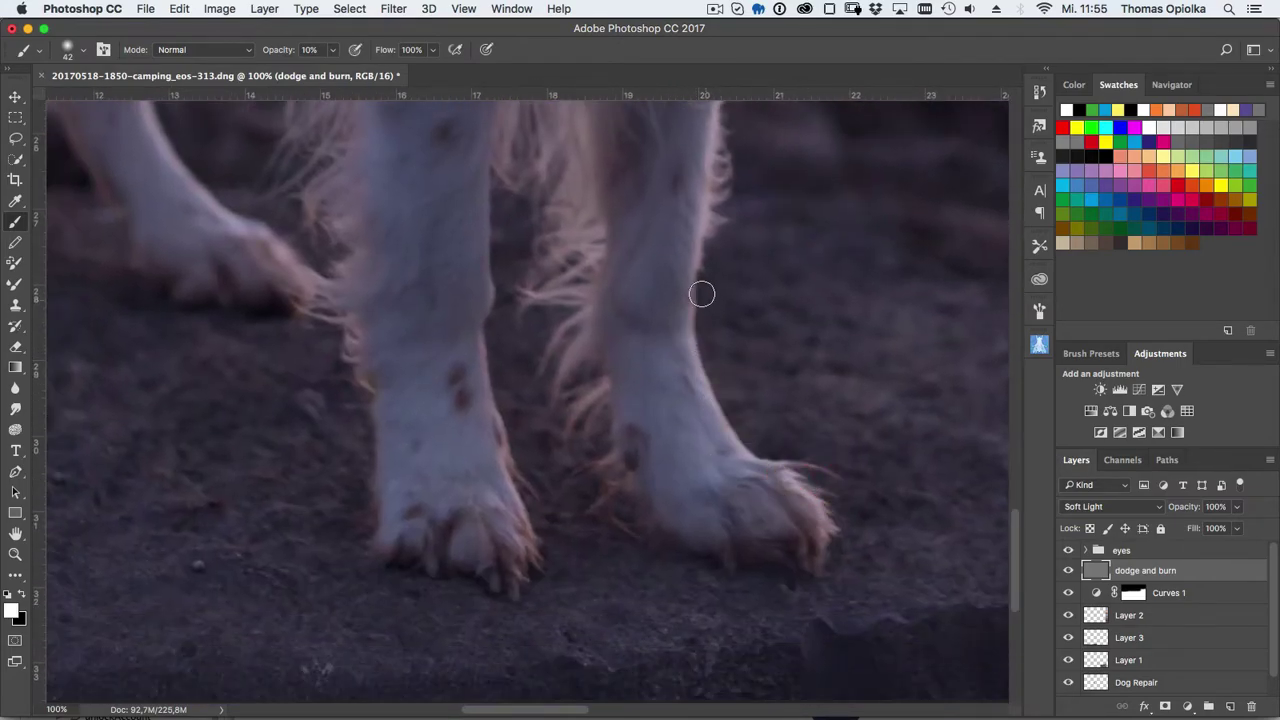
scroll(702, 293, up, 8)
scroll(702, 293, left, 2)
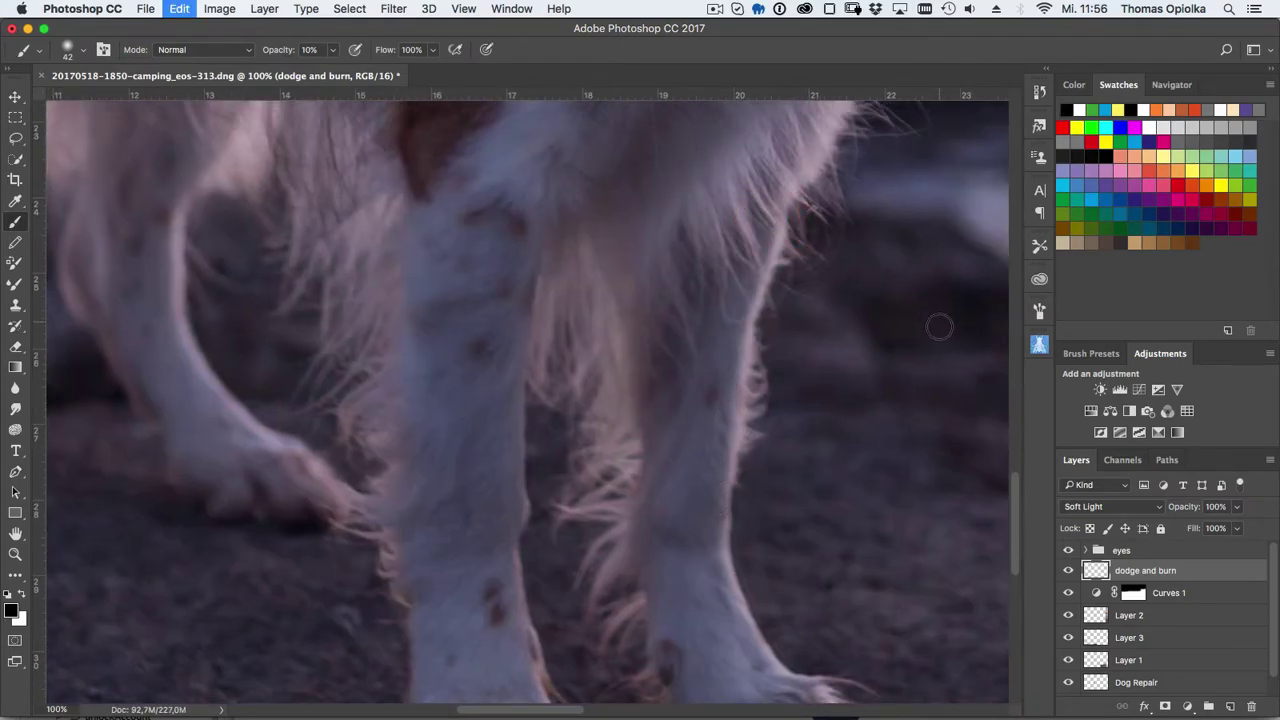
- Lighten spots and fur strokes along the front leg with a white brush of about 49 px
key(x)
drag(543, 471, 525, 458)
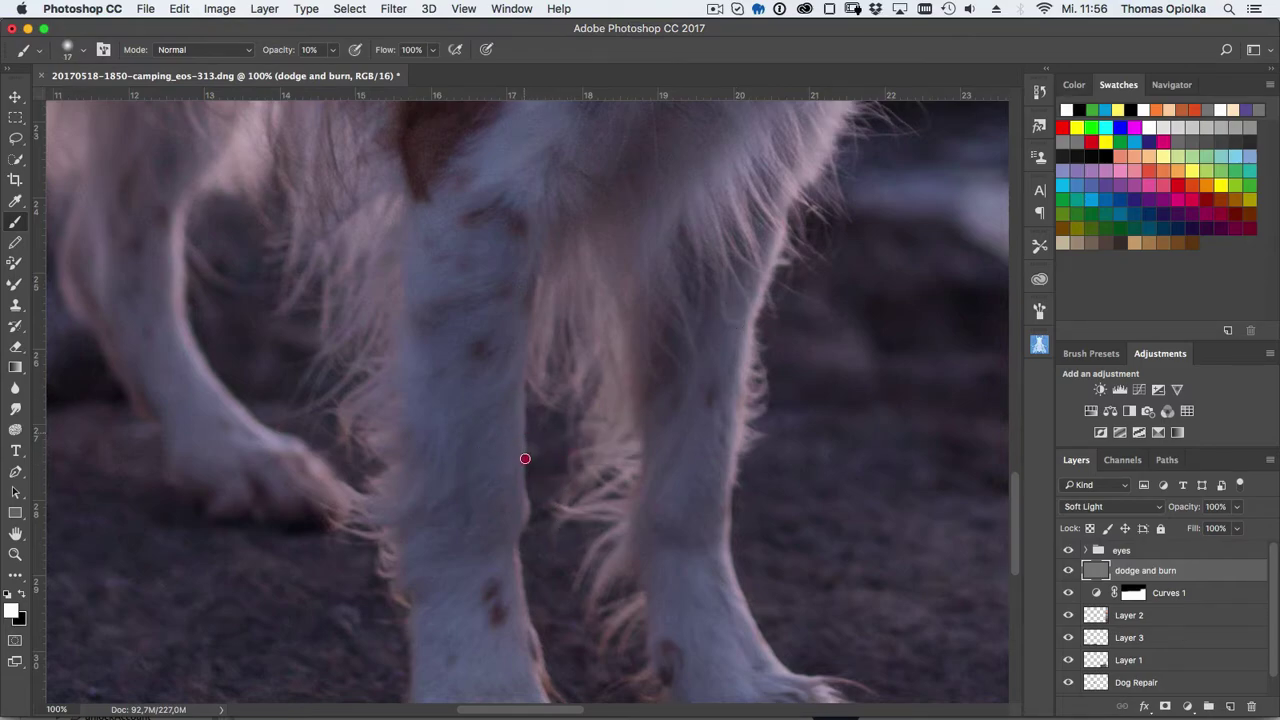
scroll(534, 639, down, 3)
scroll(489, 595, right, 2)
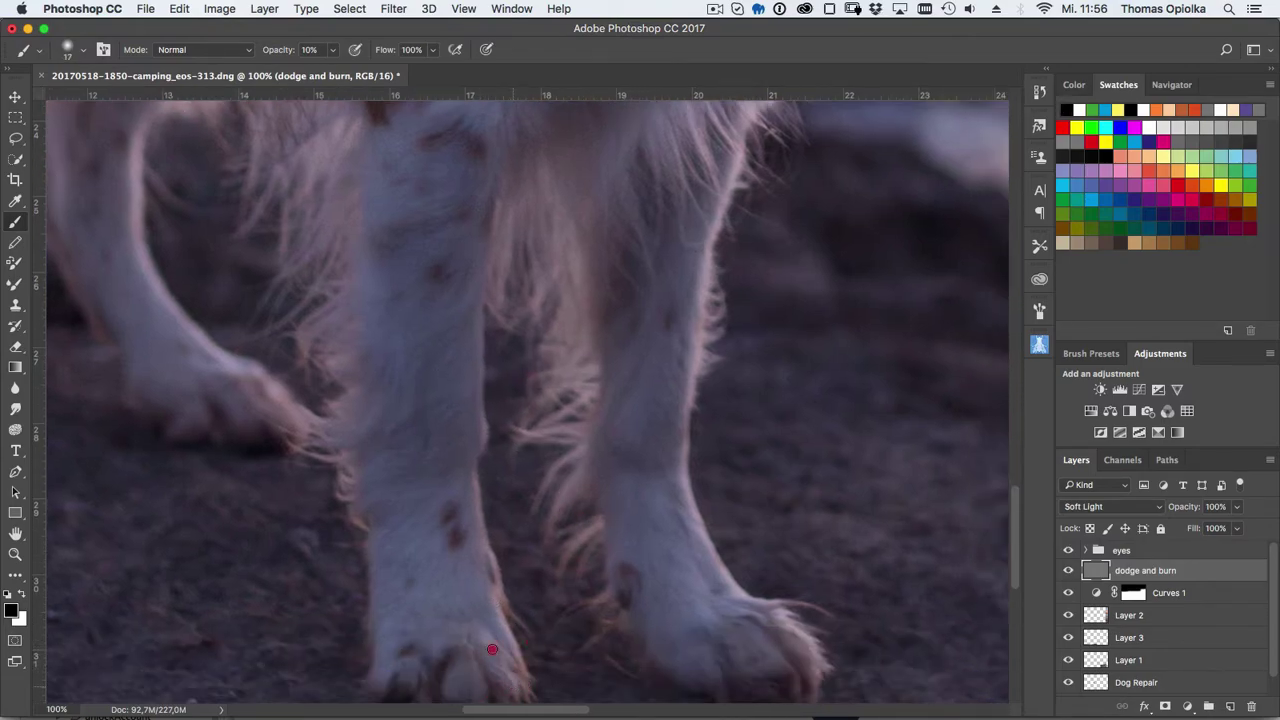
drag(466, 580, 490, 580)
click(464, 258)
scroll(563, 449, left, 3)
scroll(563, 449, up, 2)
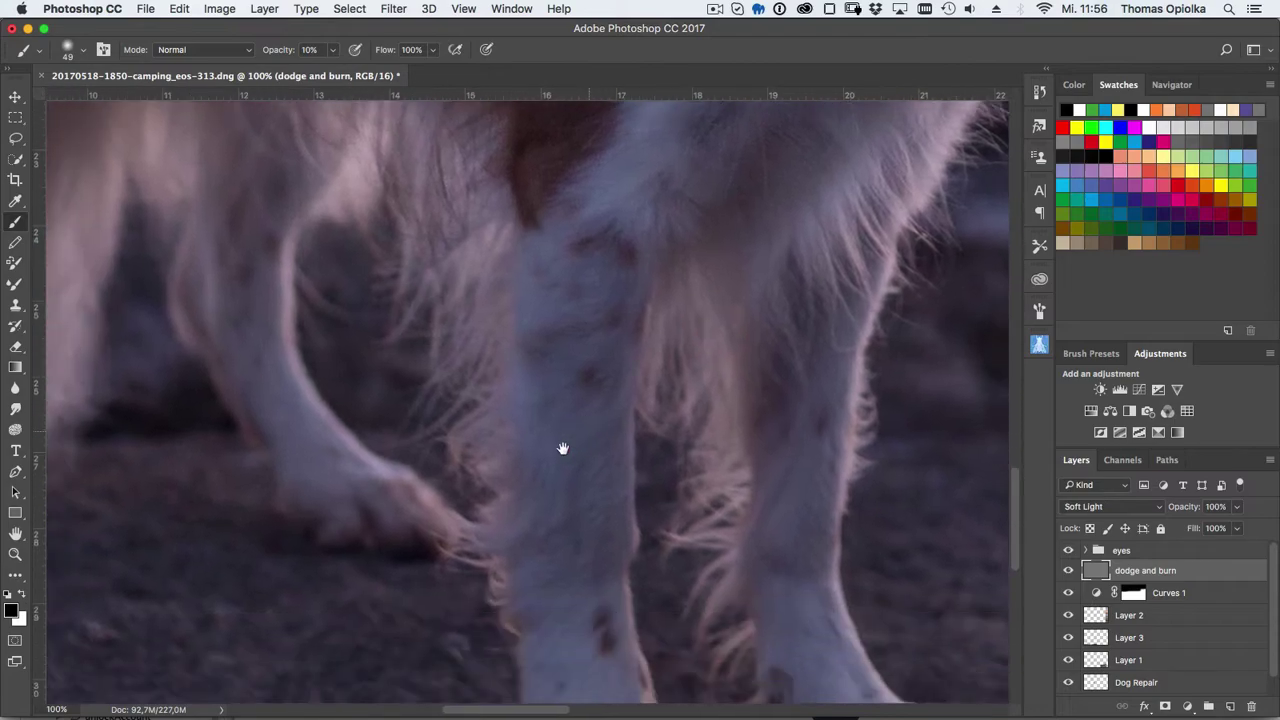
click(502, 497)
scroll(600, 310, up, 5)
scroll(600, 310, left, 3)
drag(606, 329, 568, 670)
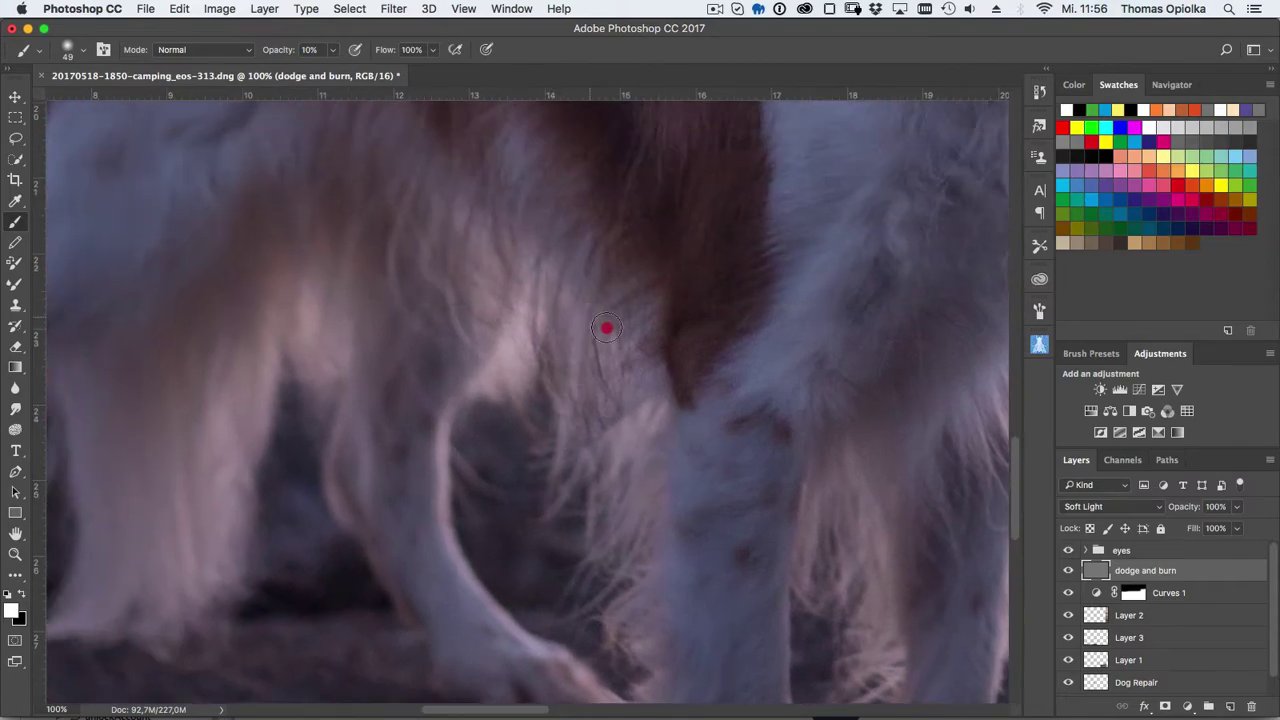
click(533, 665)
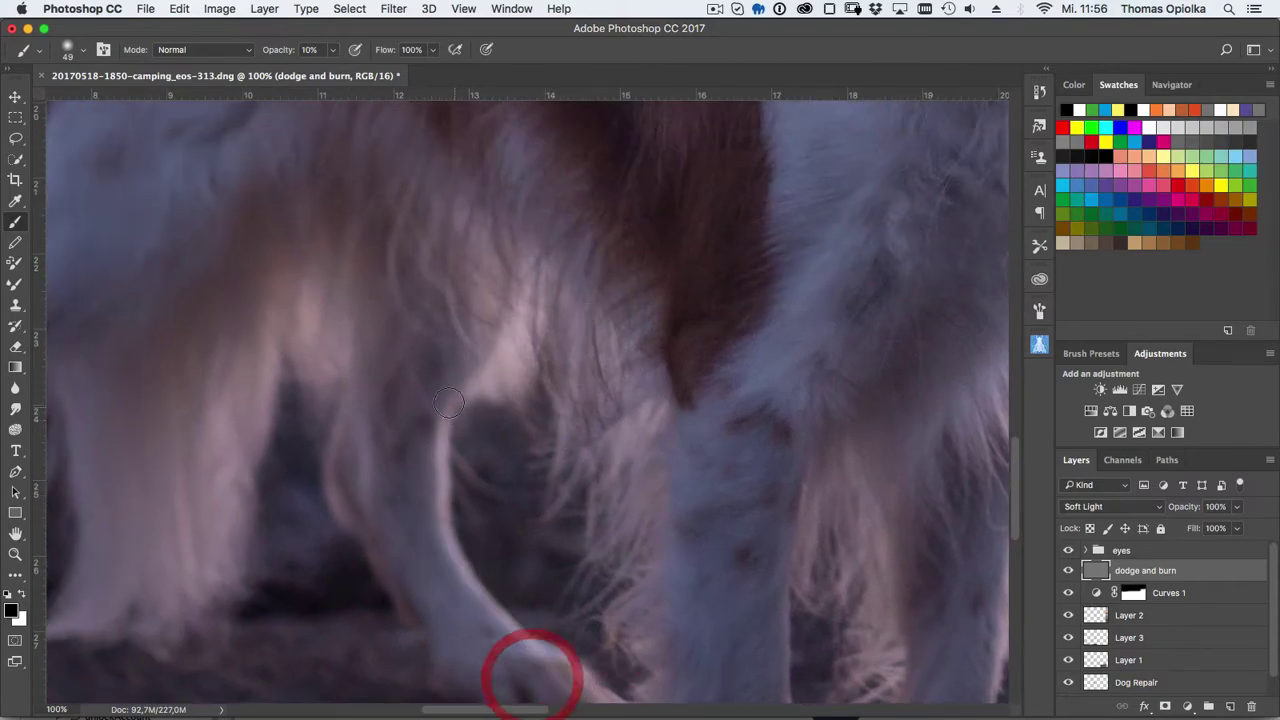
- Brighten the fur between the dog's legs with a white stroke
scroll(520, 480, left, 4)
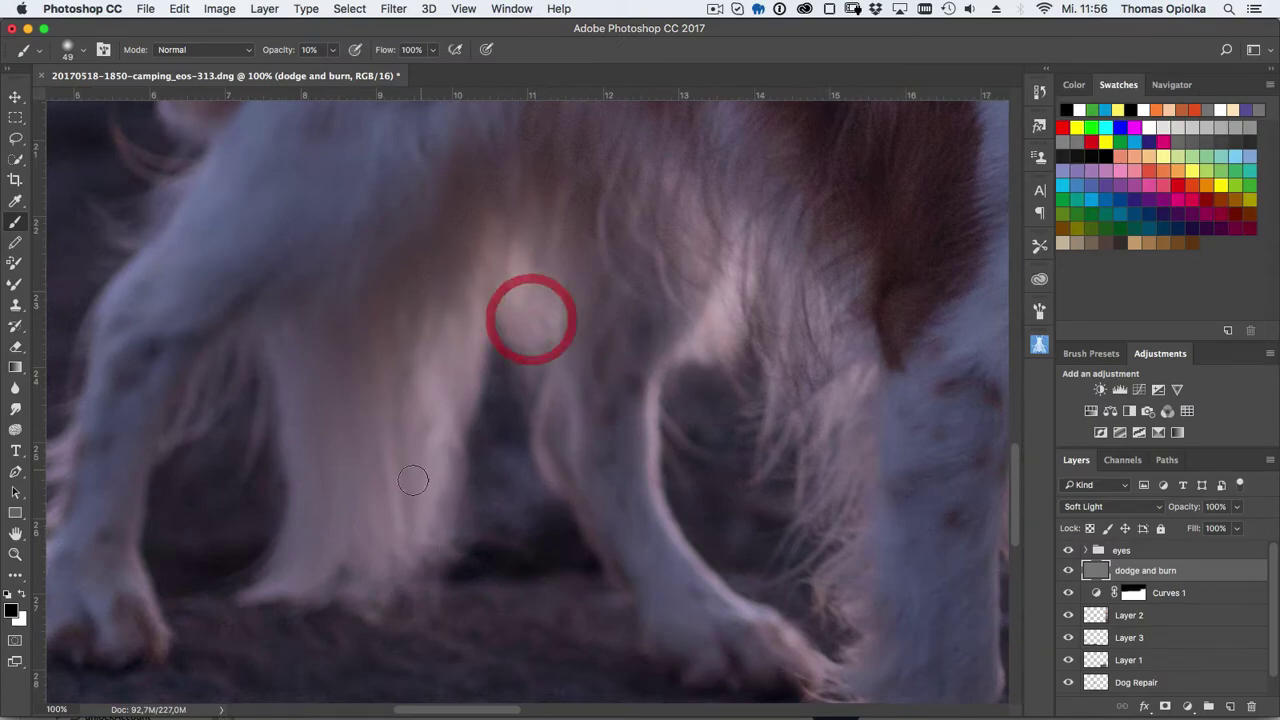
drag(528, 445, 509, 221)
scroll(403, 496, up, 5)
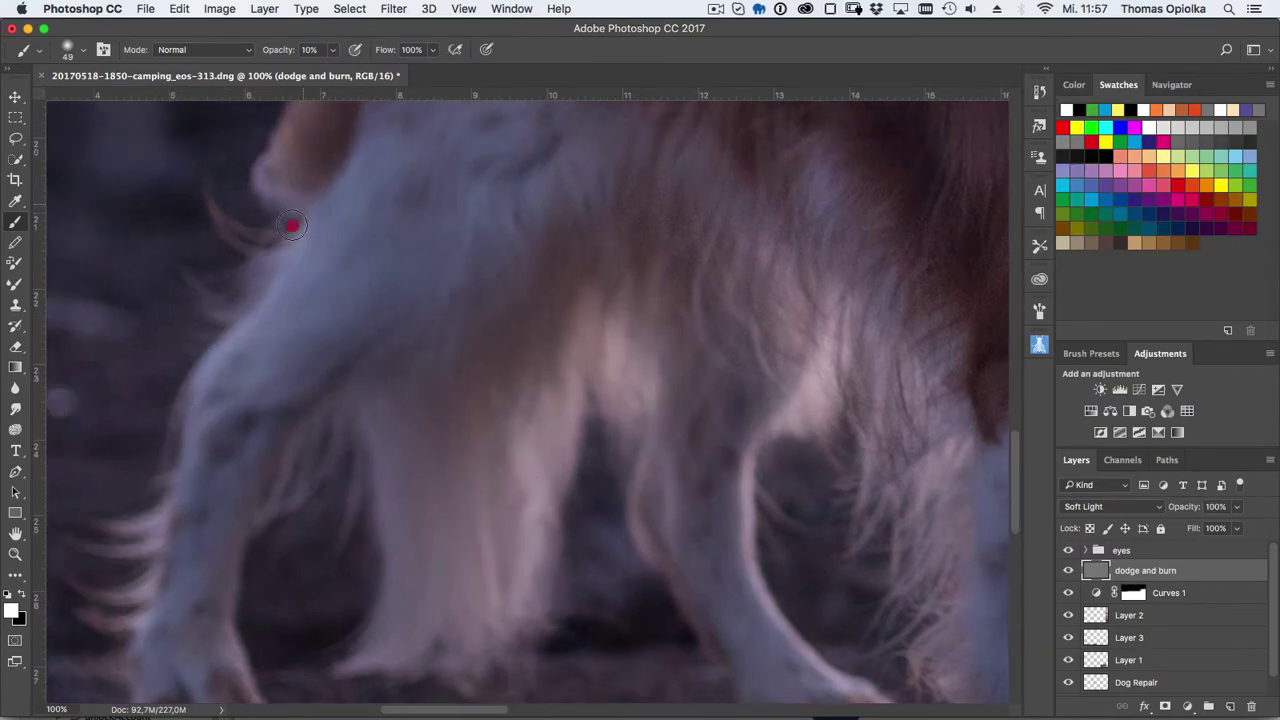
scroll(286, 223, up, 5)
scroll(266, 506, up, 5)
scroll(505, 470, right, 5)
scroll(489, 330, down, 4)
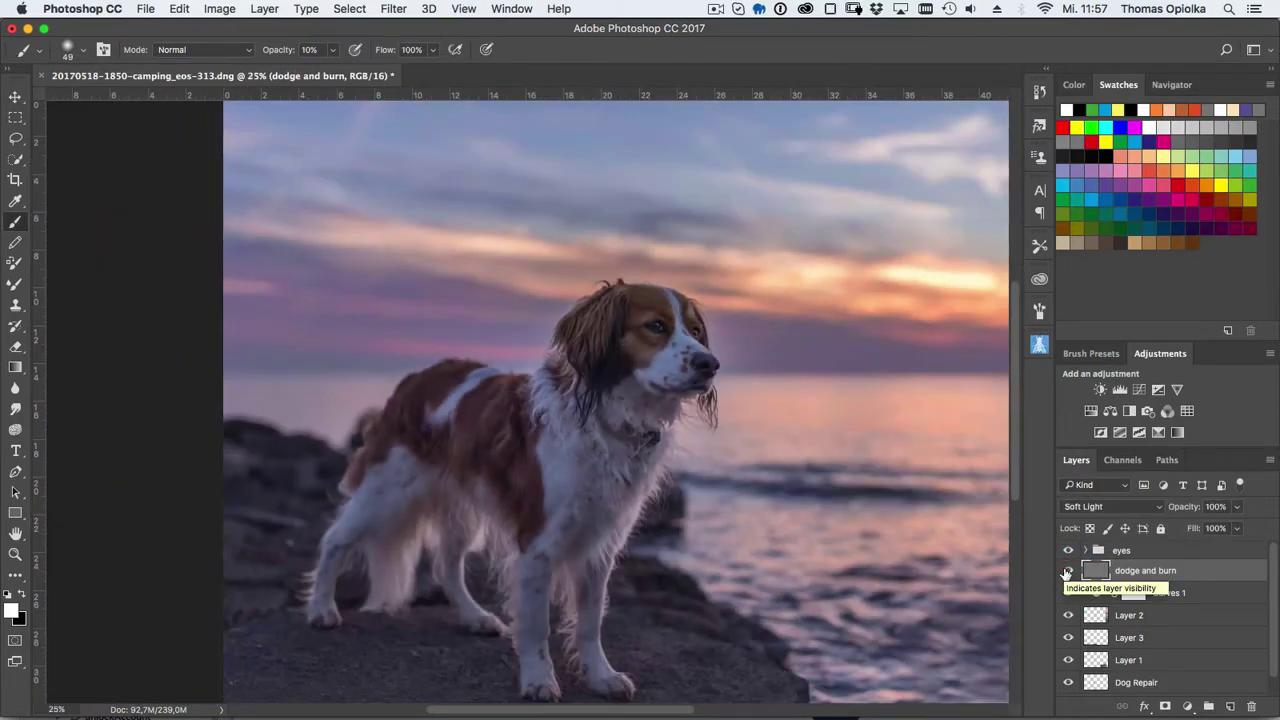
key(super+minus)
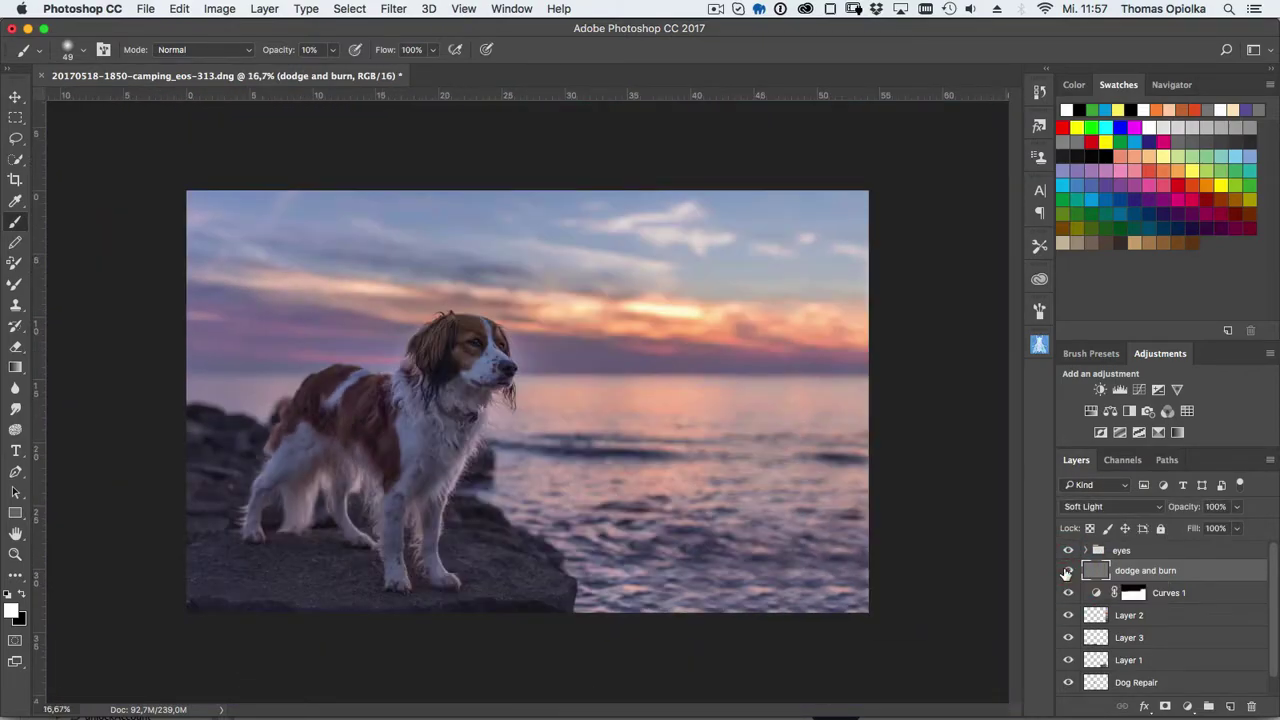
- Add a new layer, choose the 3000 px sunburst brush and set the layer to Screen
click(1230, 706)
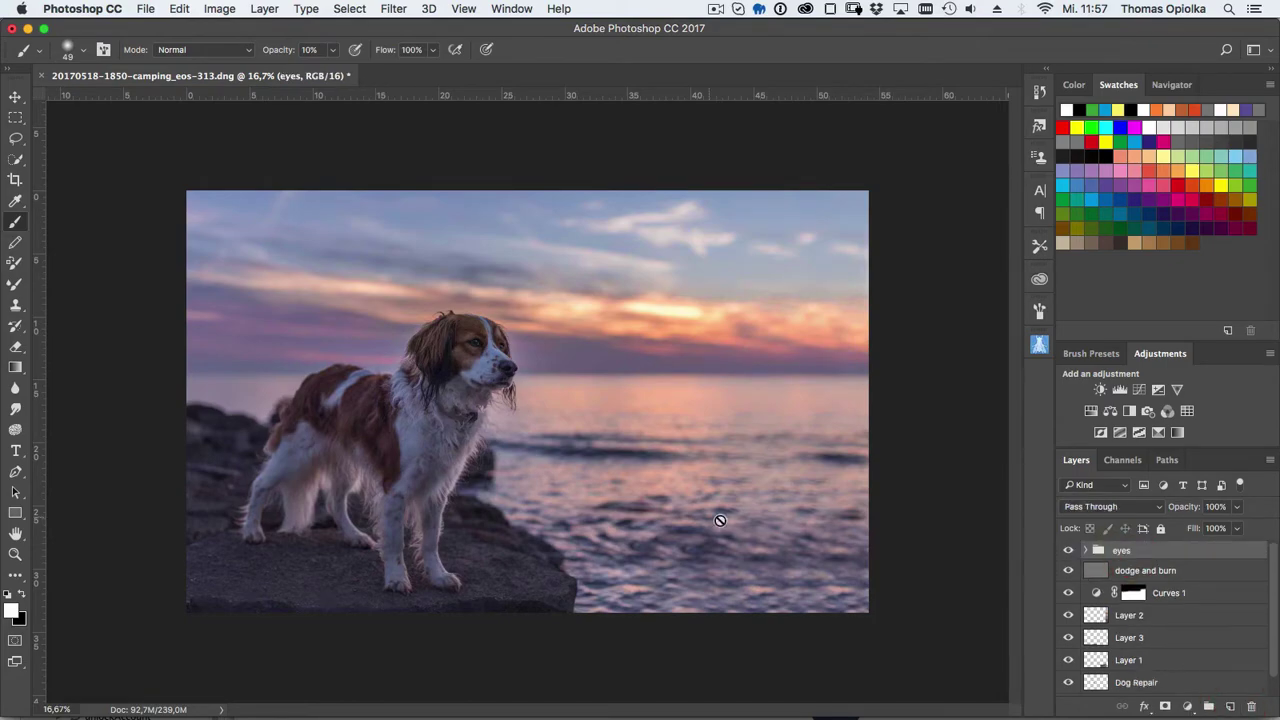
drag(1130, 570, 1153, 551)
click(88, 51)
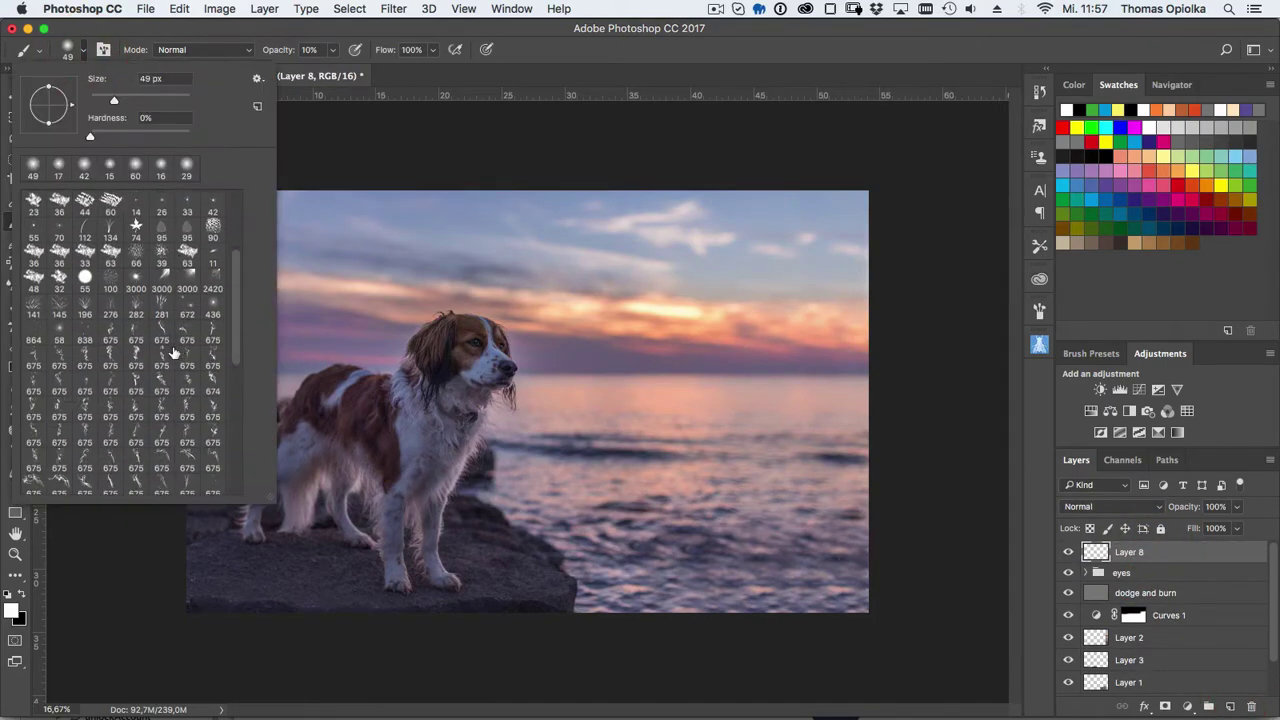
click(136, 420)
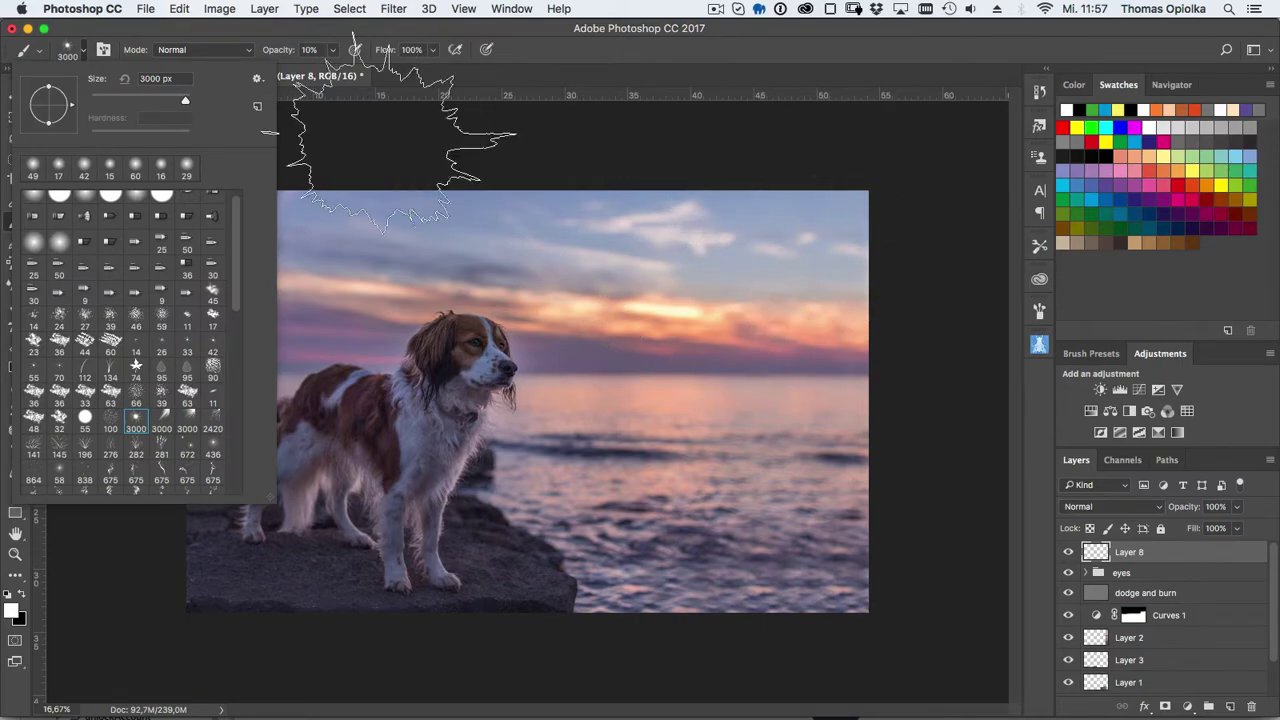
key(Escape)
click(690, 322)
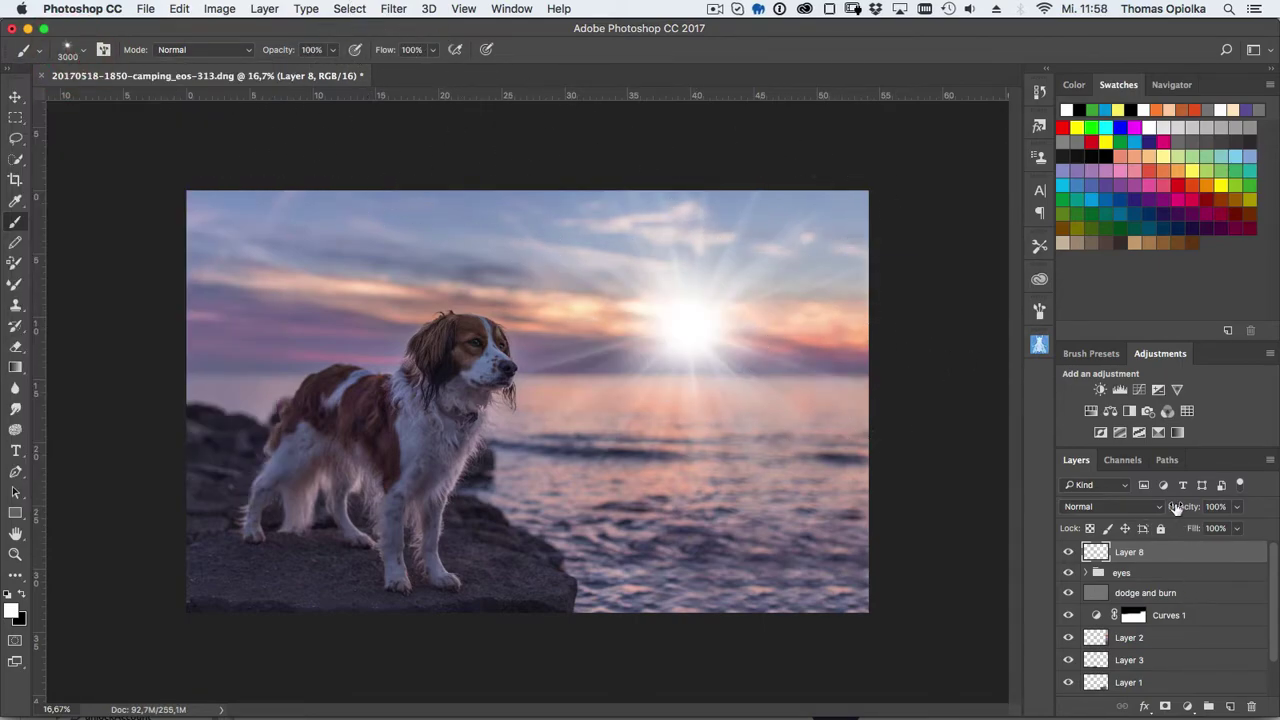
click(1120, 506)
key(ctrl+z)
click(1136, 508)
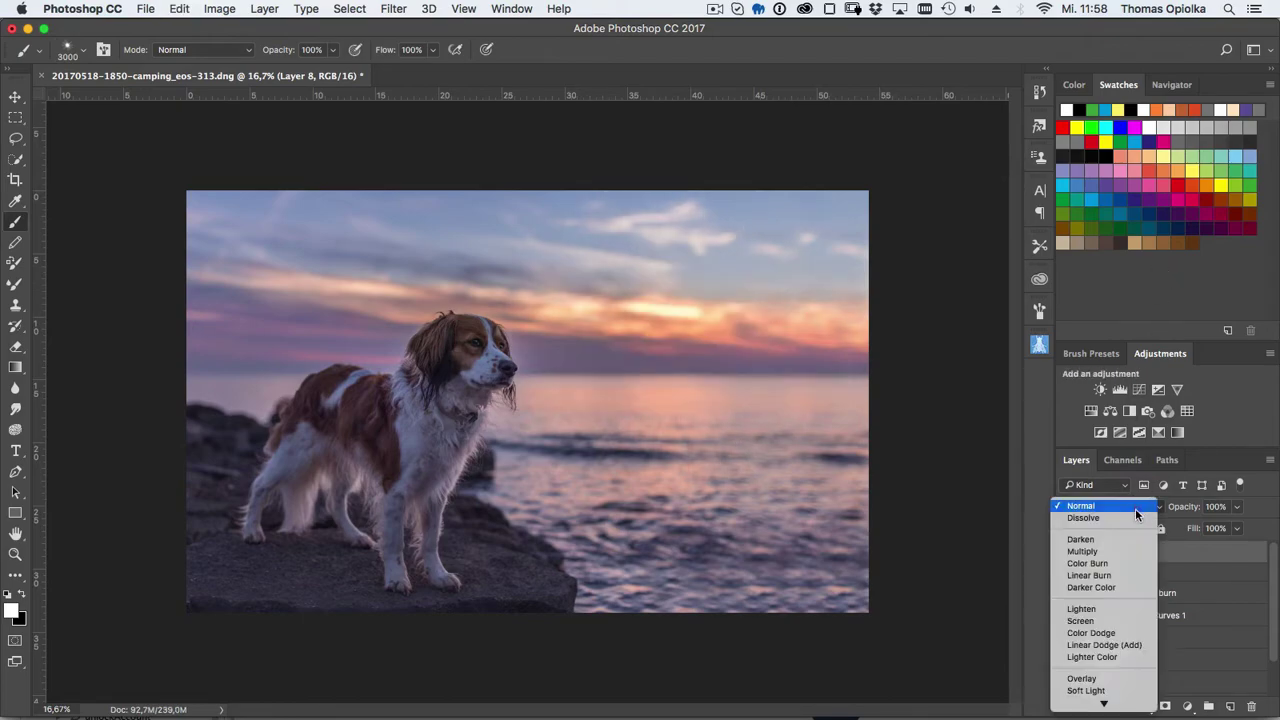
click(1080, 621)
- Stamp a light peach sunburst sampled from the sunset and scale it to about double
alt+click(728, 331)
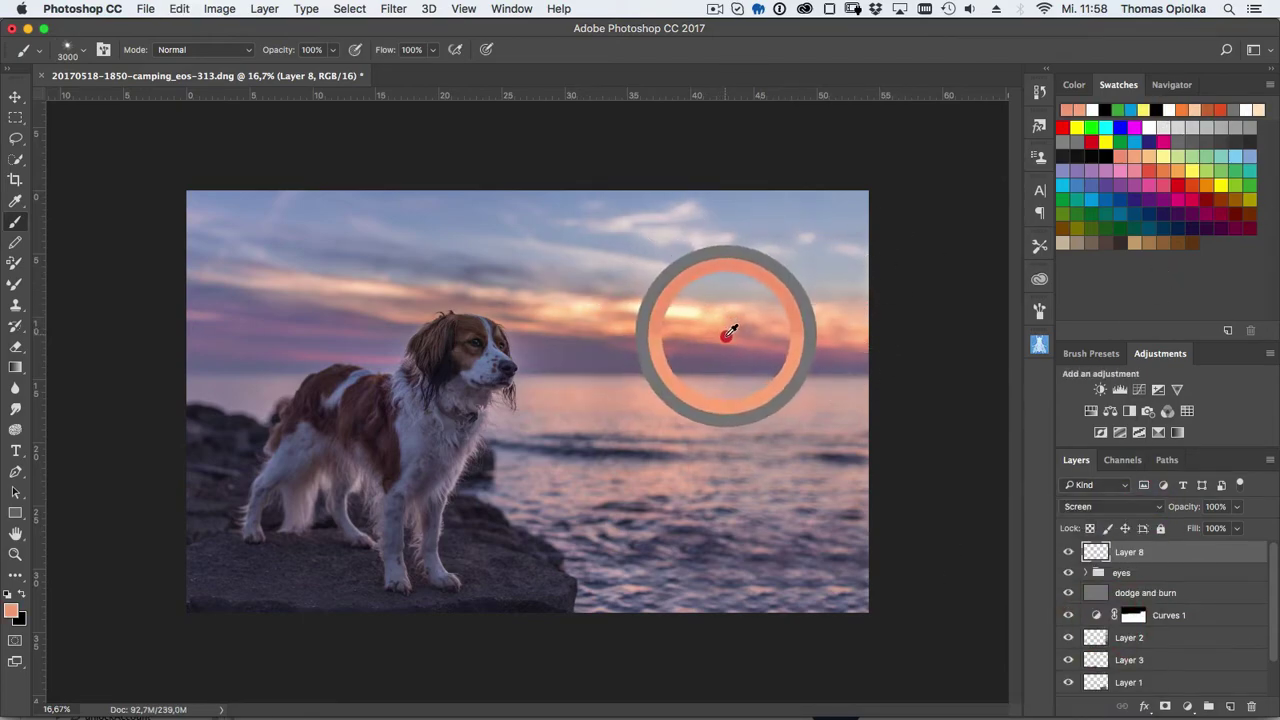
drag(728, 331, 683, 310)
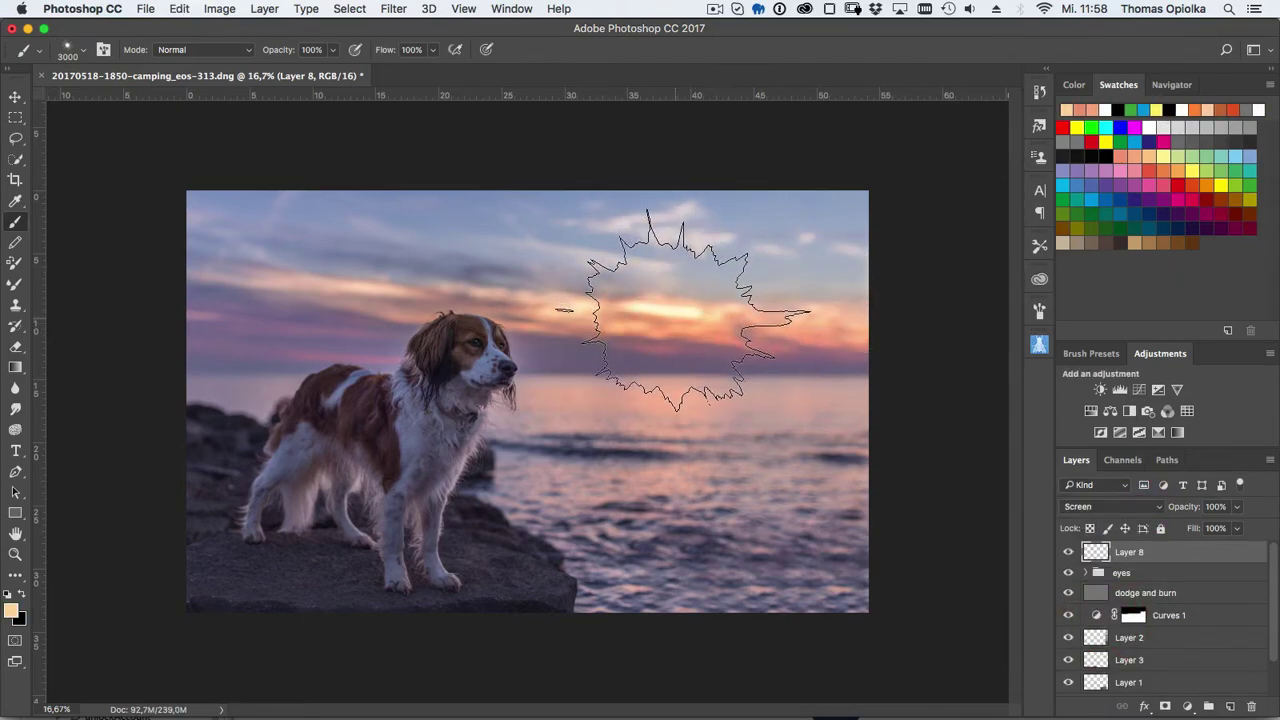
click(670, 312)
key(ctrl+t)
key(ctrl+minus)
key(ctrl+minus)
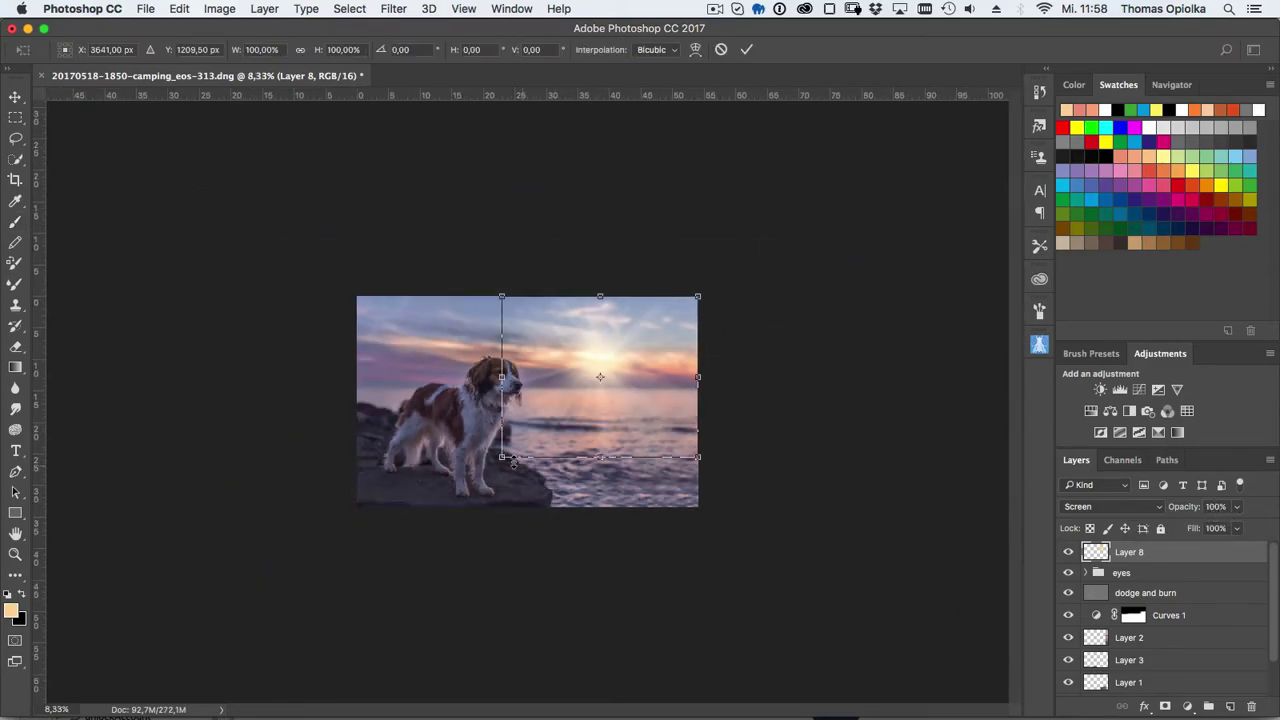
drag(716, 420, 622, 364)
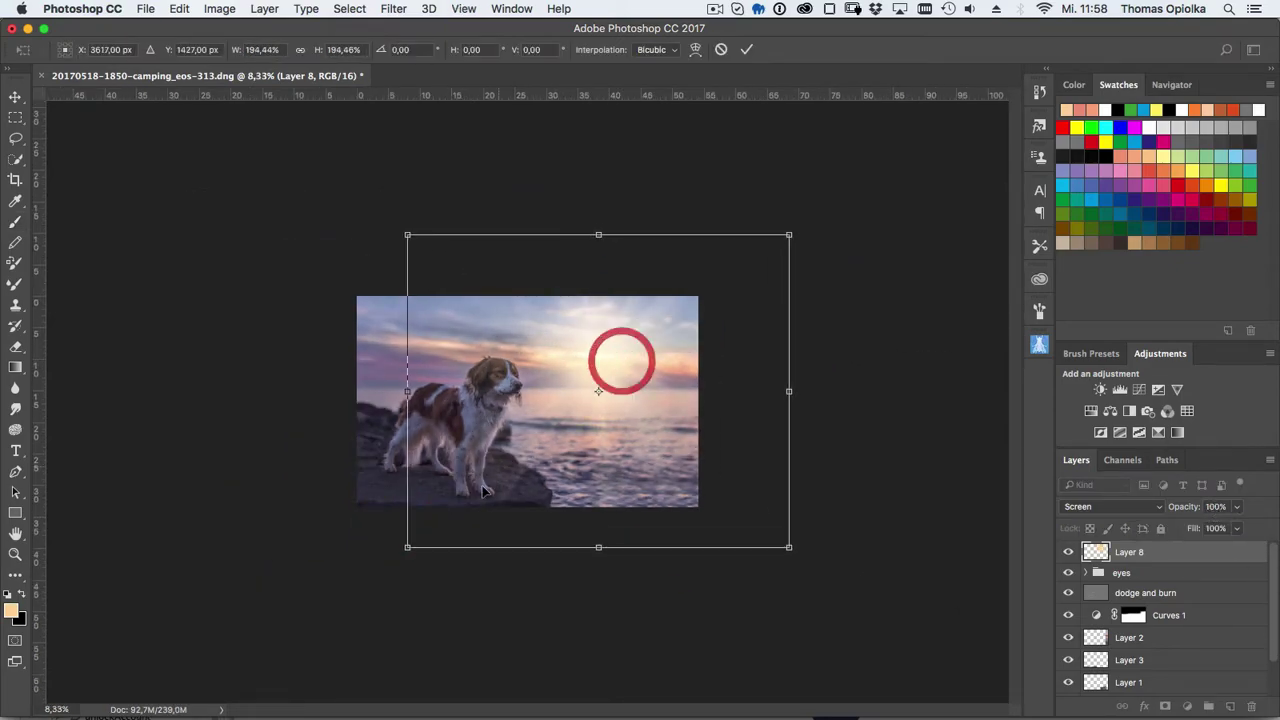
drag(408, 547, 361, 585)
key(Return)
- Nudge the sunburst above the sea, lower Layer 8 to 42% opacity and hide it
drag(566, 363, 586, 334)
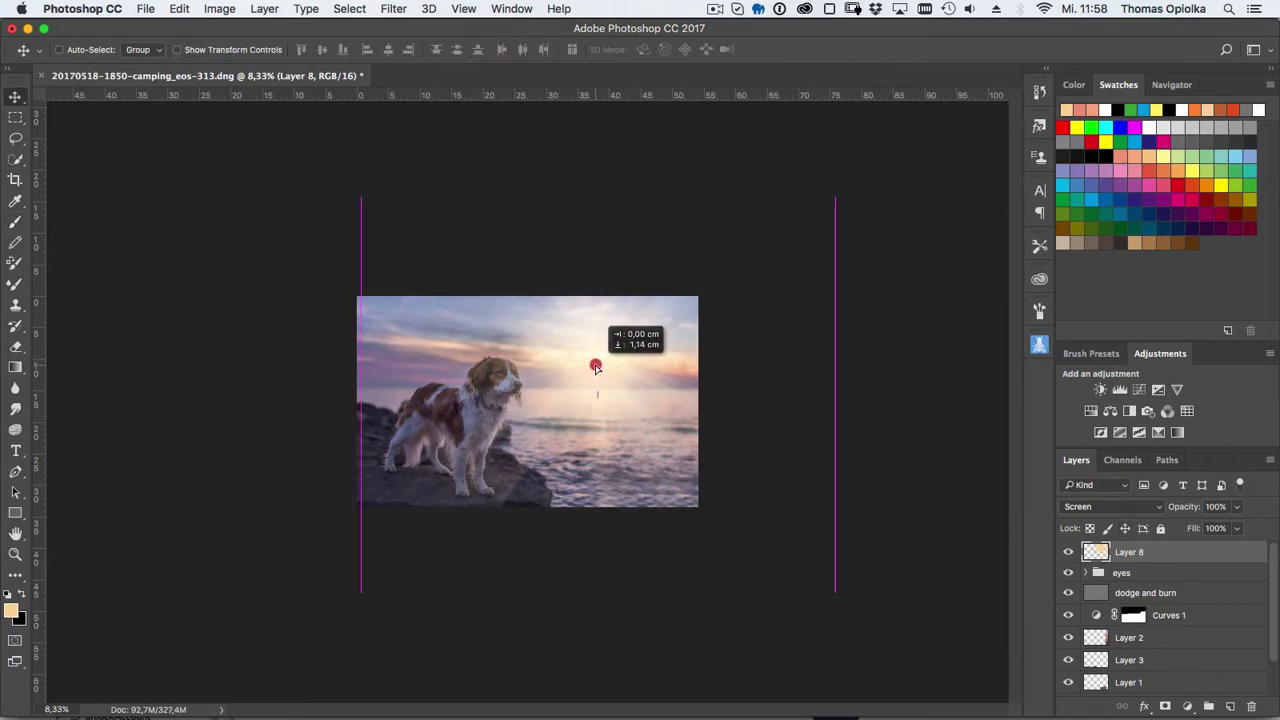
drag(1236, 506, 1194, 532)
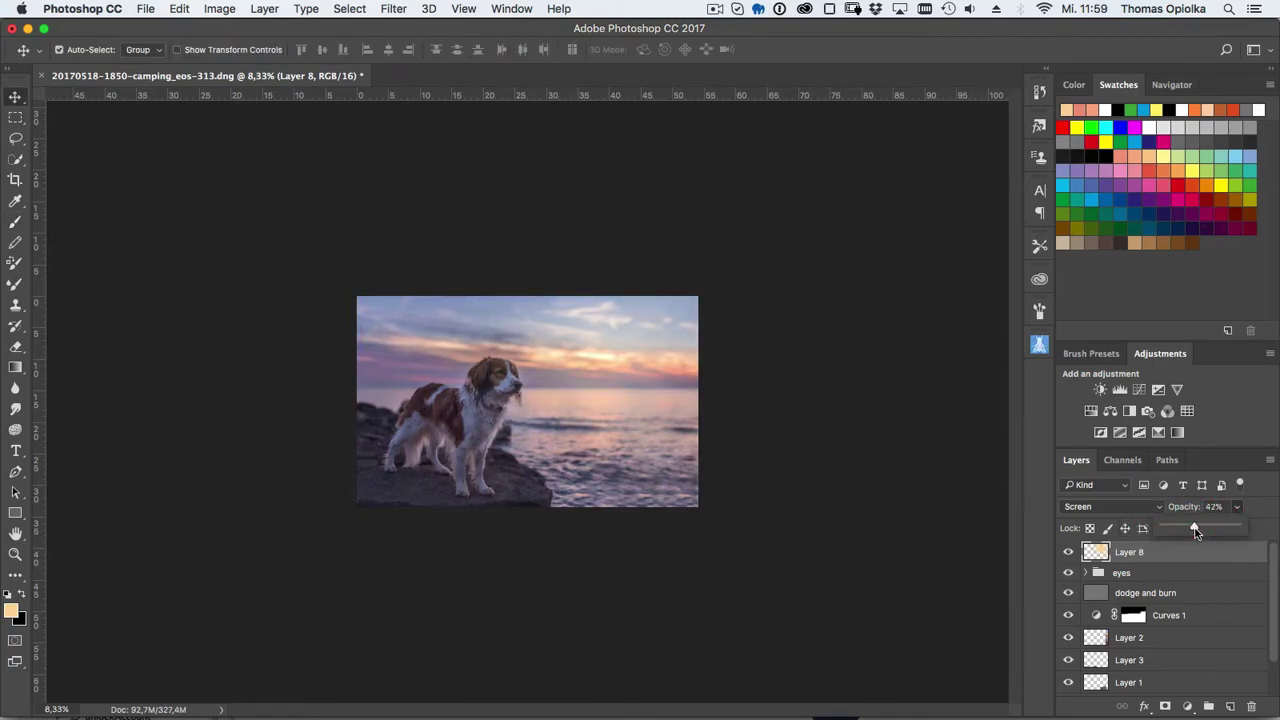
key(ctrl+plus)
key(ctrl+plus)
key(ctrl+plus)
click(1068, 550)
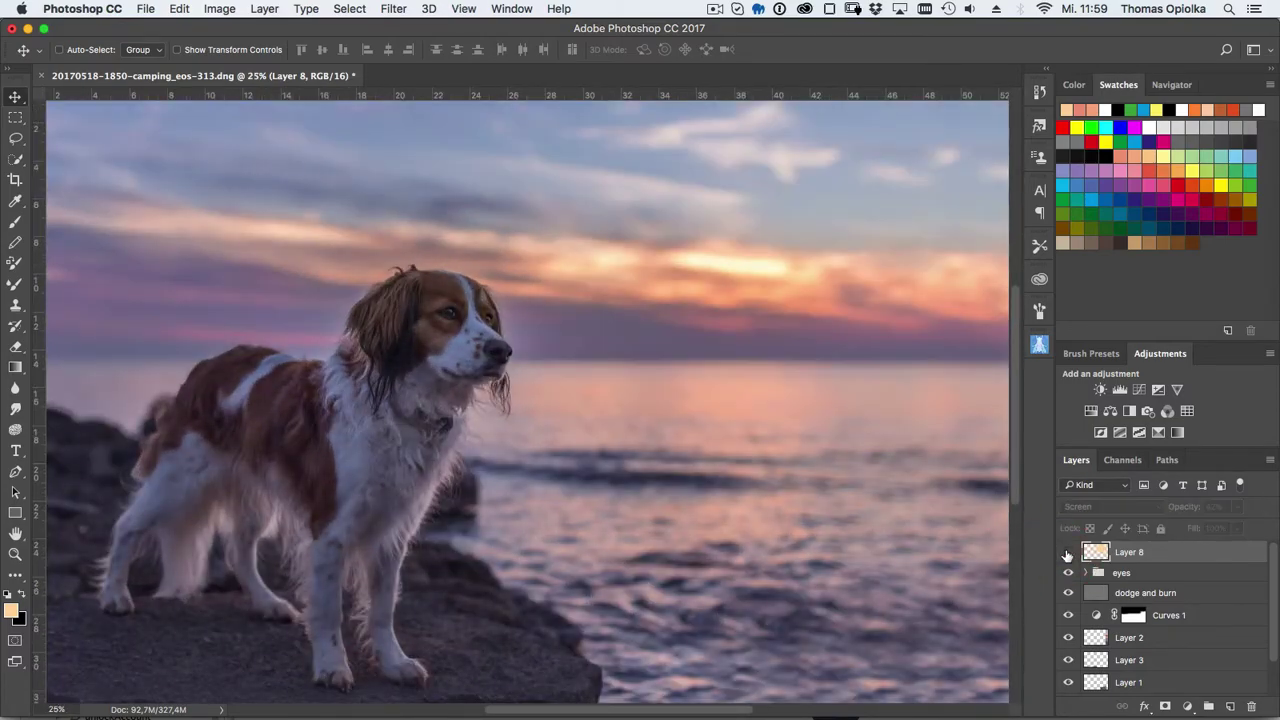
- Show Layer 8 and try Multiply, Linear Burn, Lighten and Screen blending, raising opacity toward full
key(ctrl+minus)
click(1068, 550)
click(1110, 506)
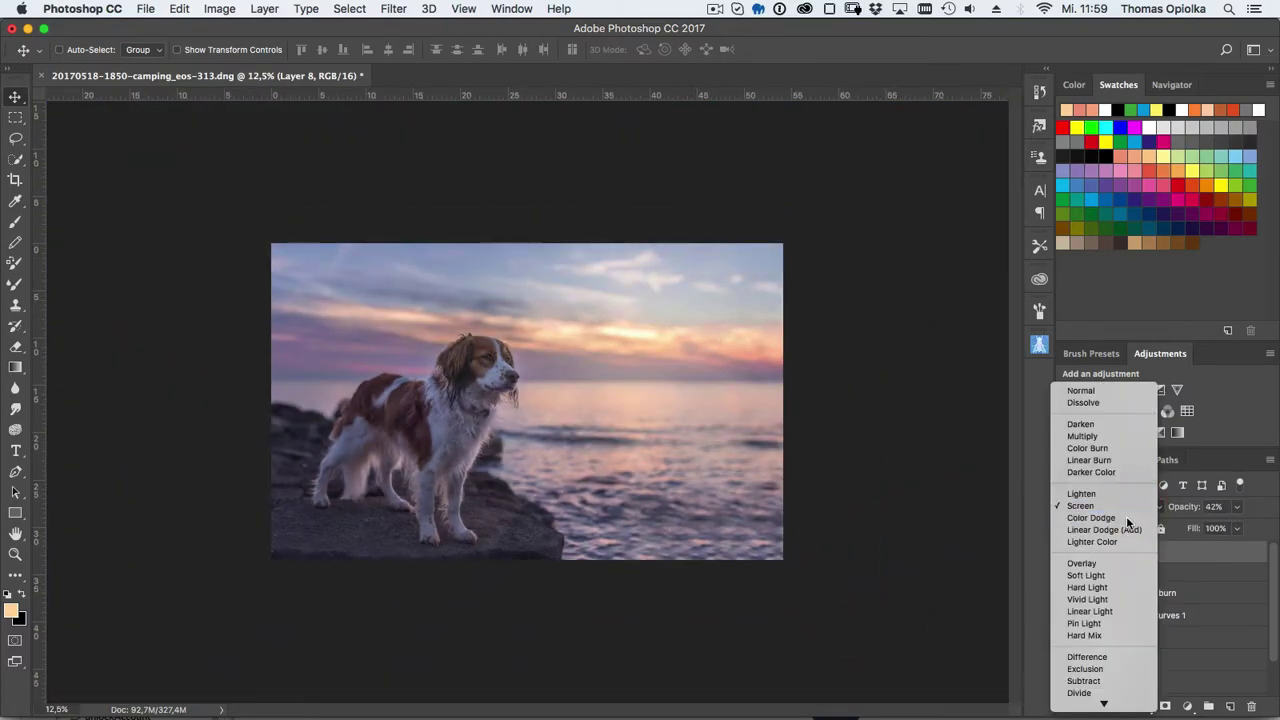
click(1100, 425)
drag(1236, 506, 1272, 532)
click(1110, 506)
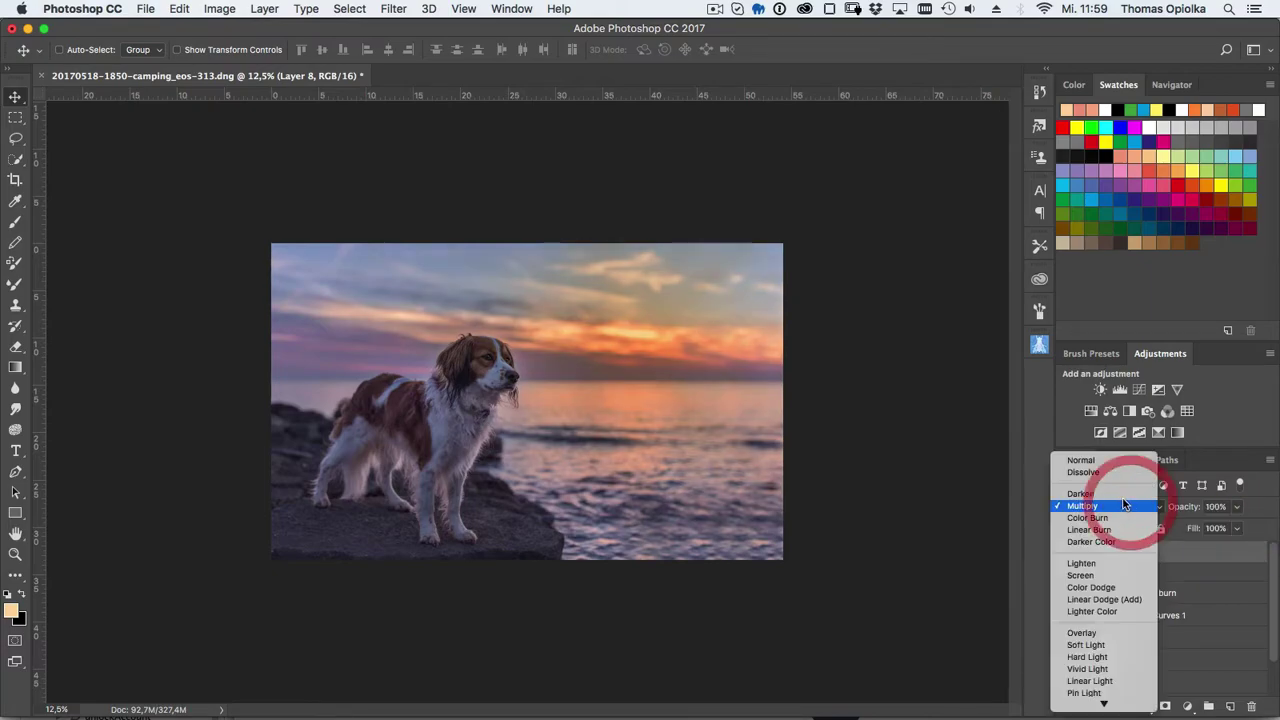
click(1125, 520)
click(1118, 507)
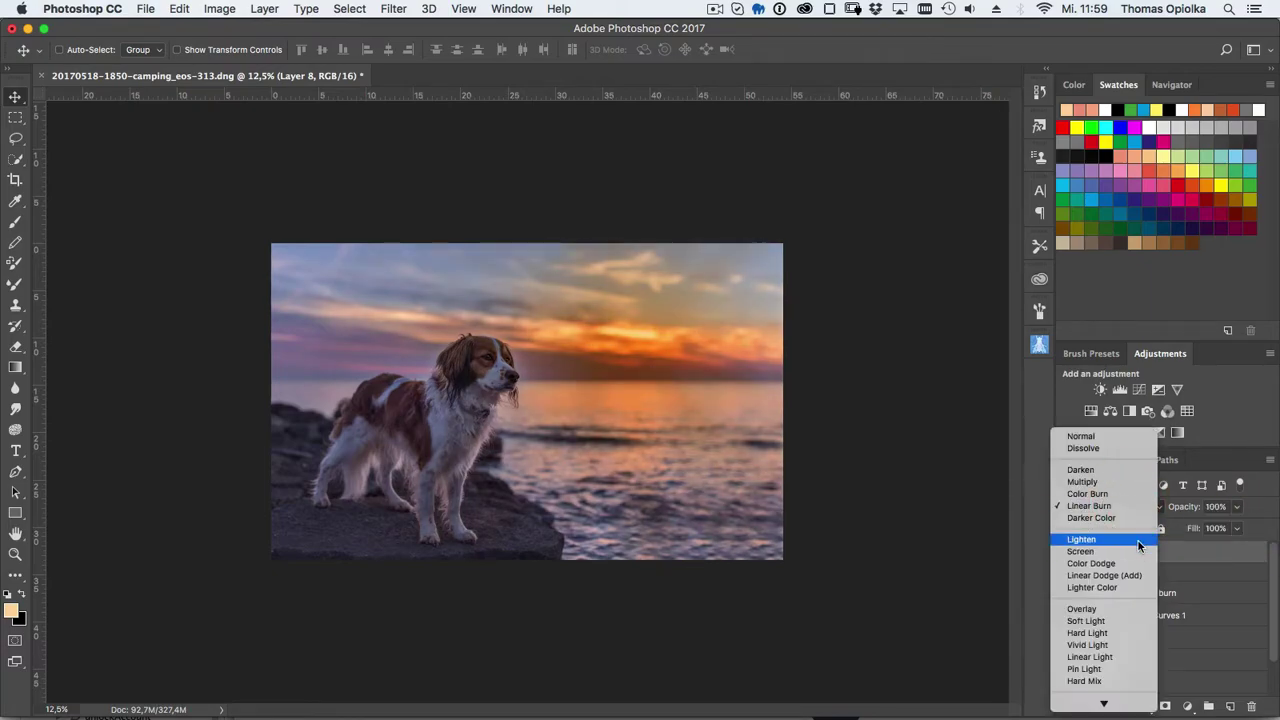
click(1140, 546)
click(1128, 510)
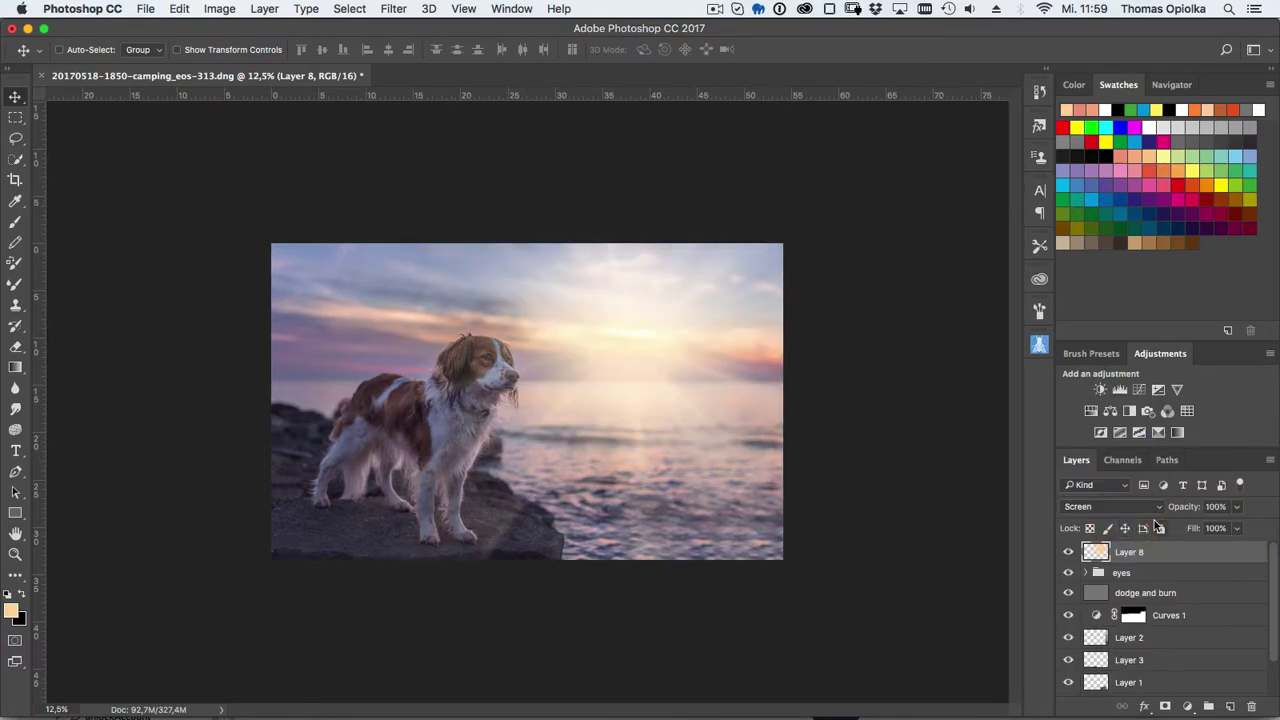
- Set Layer 8 to Hard Light at 100% opacity and add a layer mask
click(1110, 506)
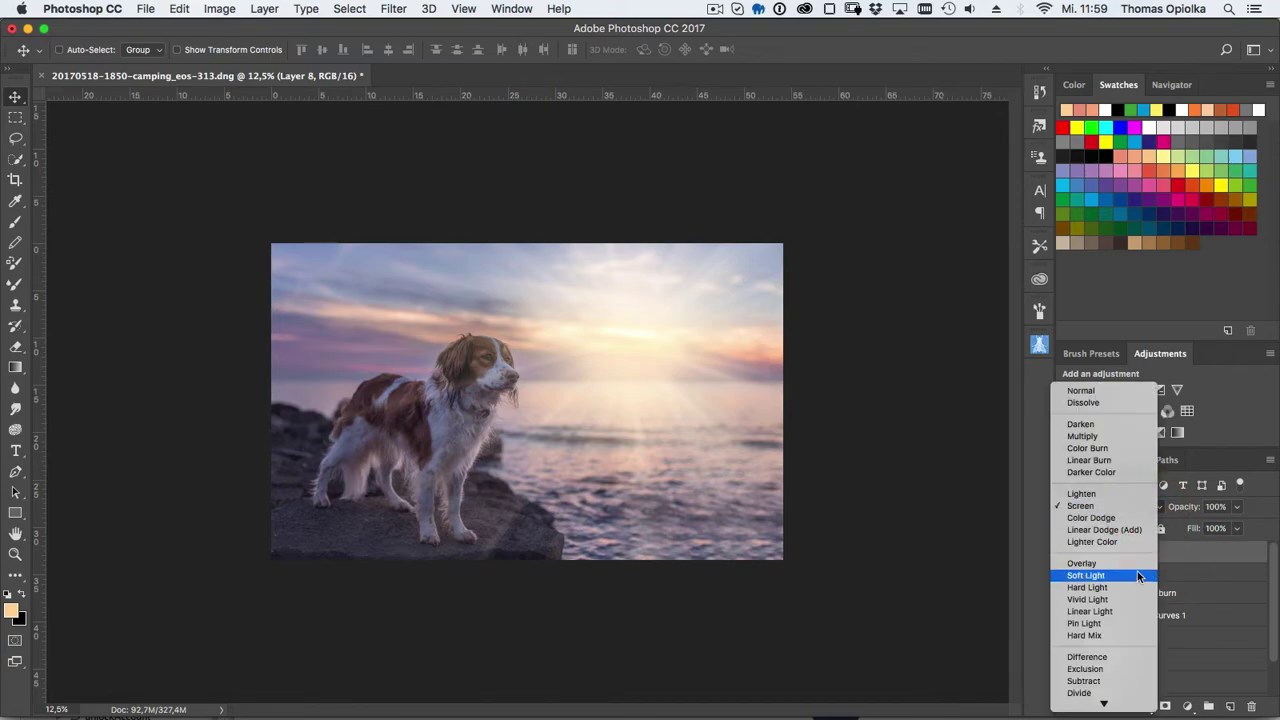
click(1137, 577)
click(1110, 506)
click(1137, 520)
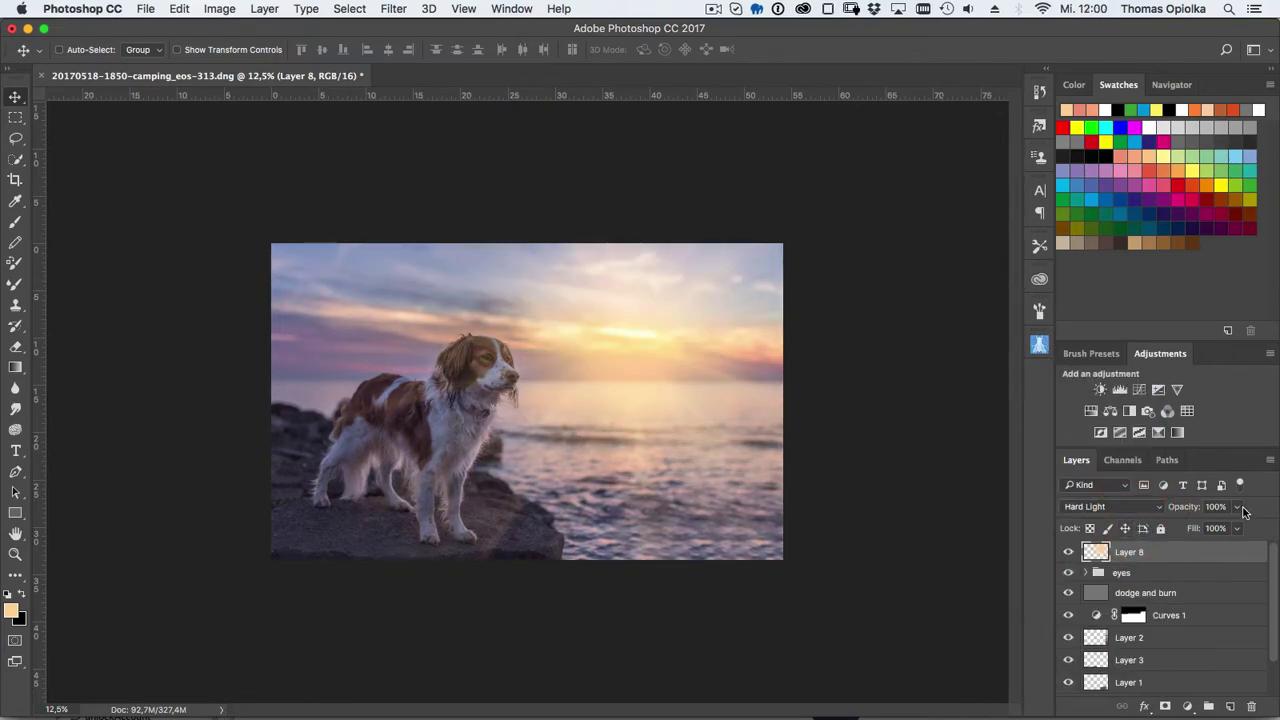
click(1240, 507)
drag(1236, 528, 1200, 528)
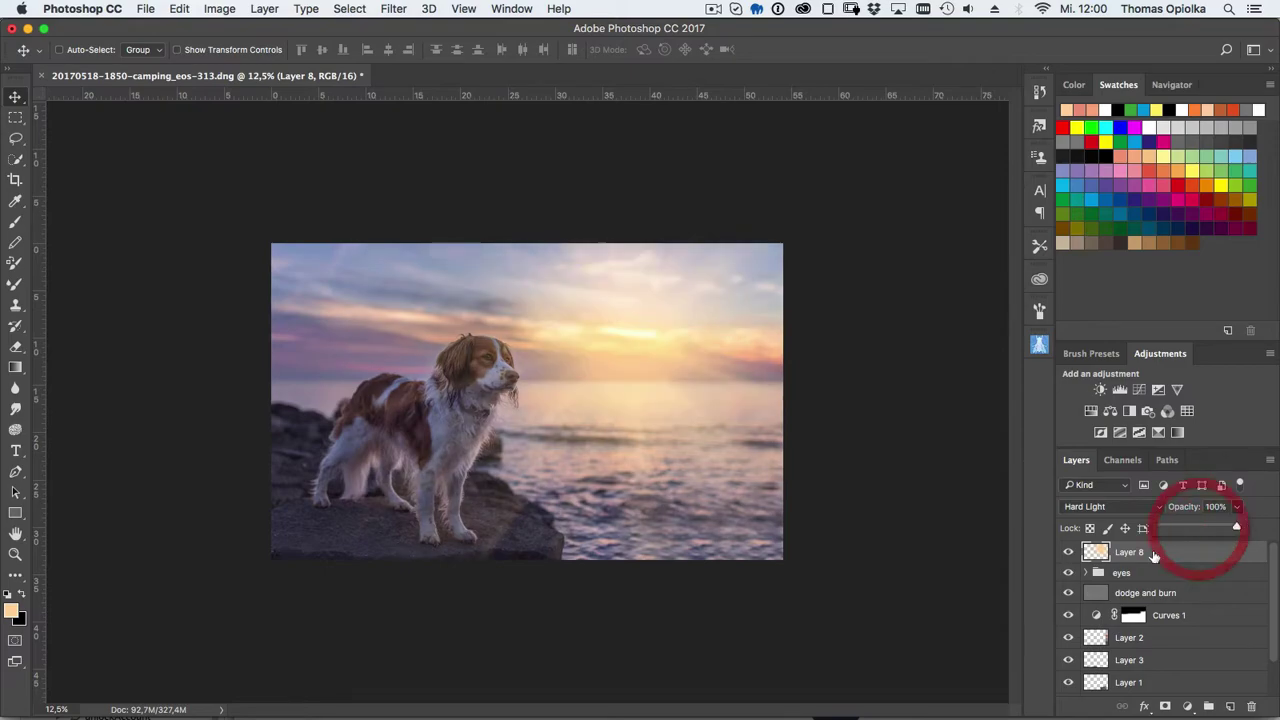
click(1187, 706)
click(15, 367)
- Draw and redraw a gradient on Layer 8's mask around the sun
drag(584, 372, 625, 404)
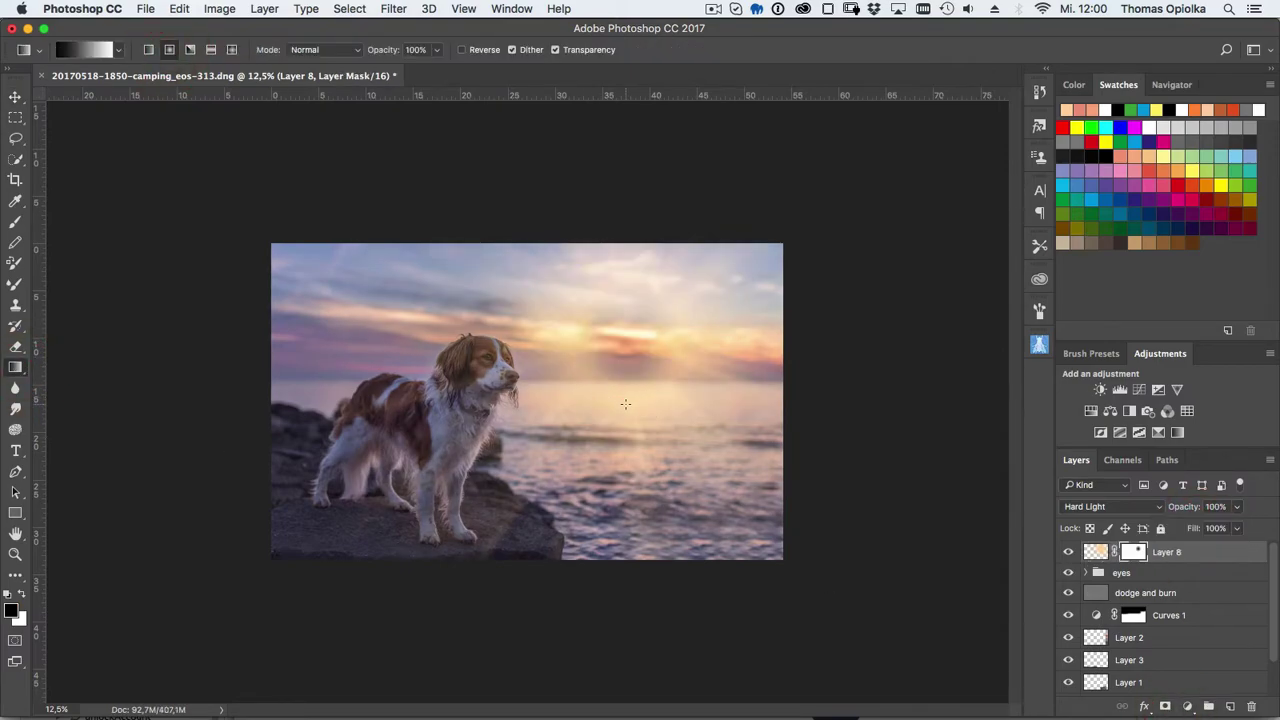
drag(625, 505, 625, 506)
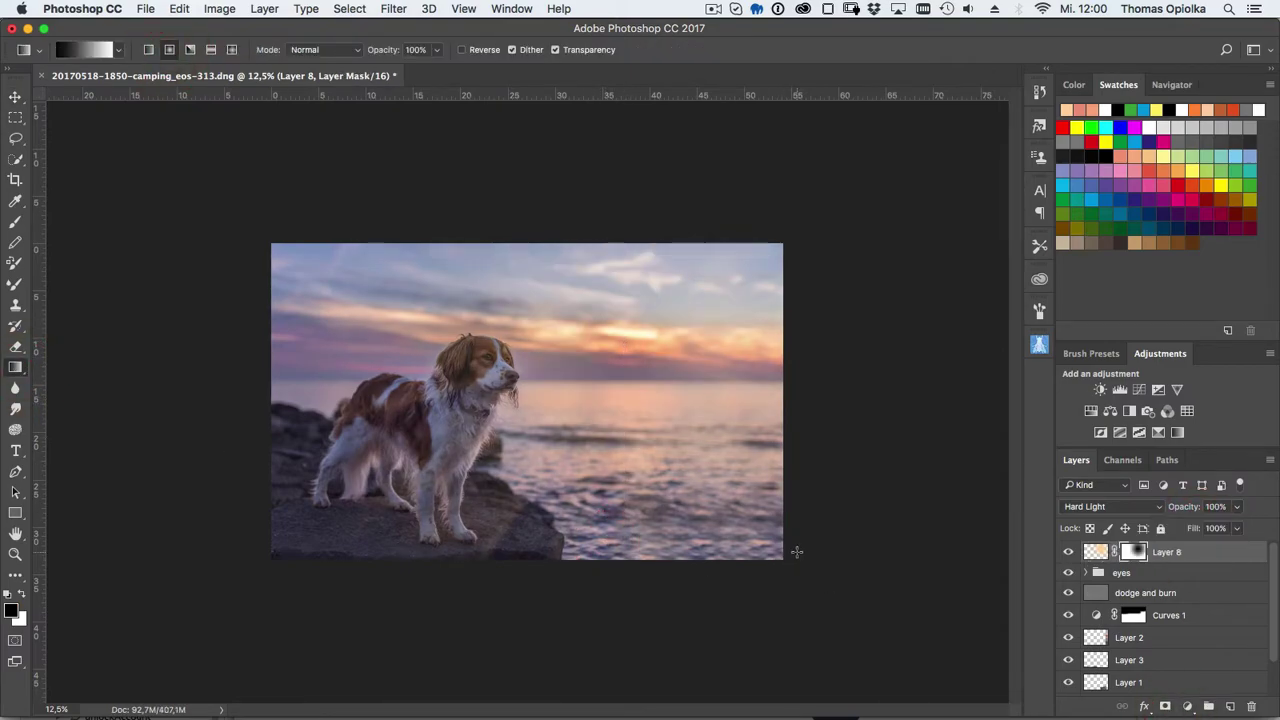
click(639, 393)
drag(640, 393, 630, 410)
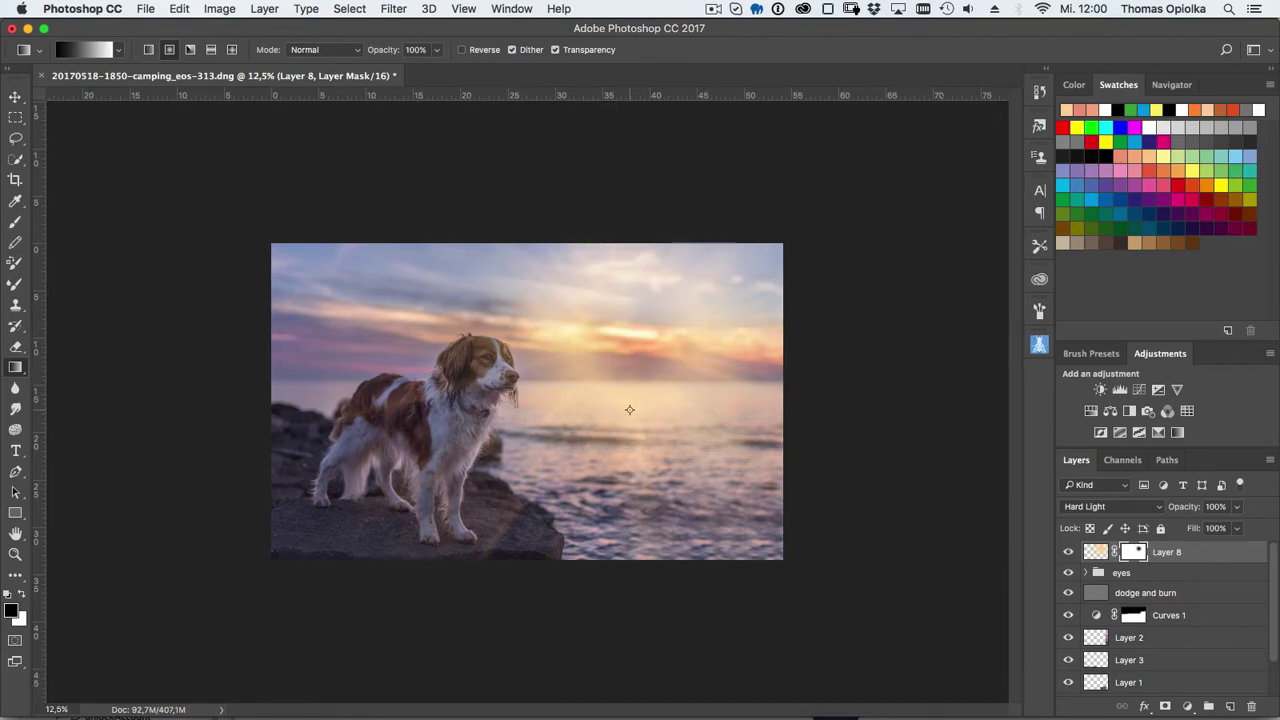
- Edit the gradient to a 48% midpoint and grey left stop, then reapply it to the mask
click(85, 49)
click(839, 456)
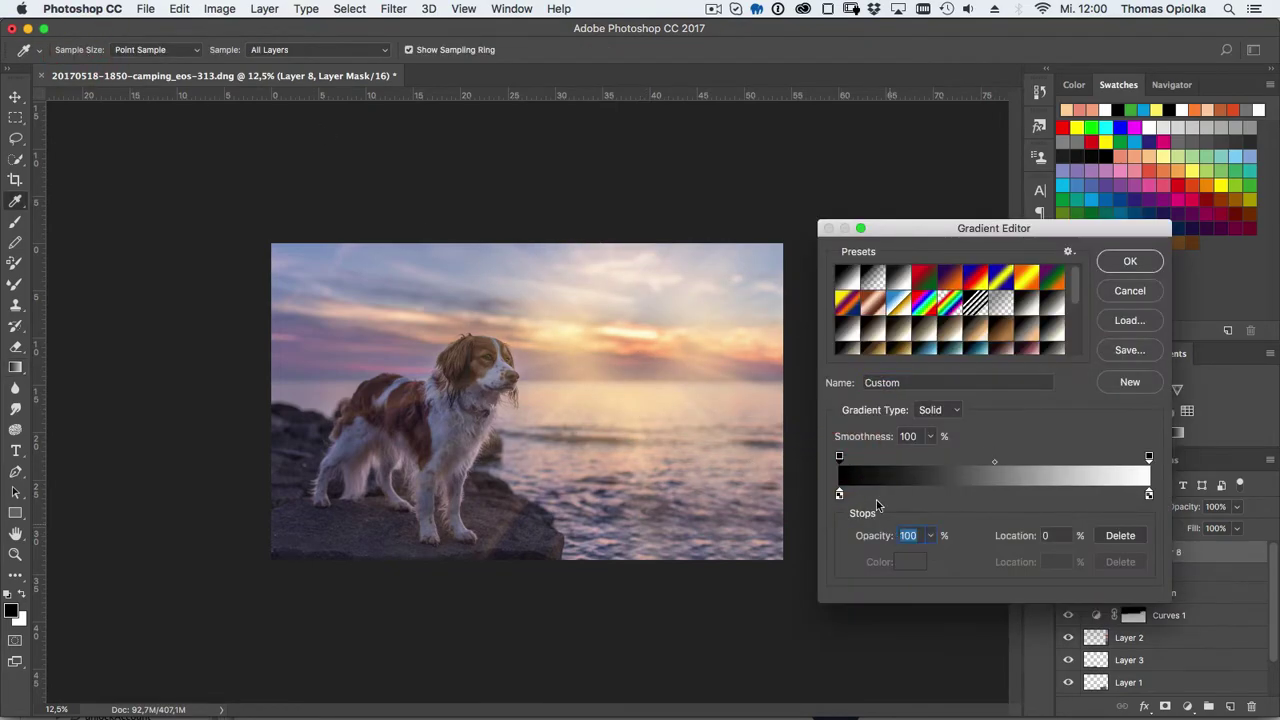
drag(994, 461, 989, 462)
click(839, 456)
double_click(839, 494)
click(437, 403)
key(Return)
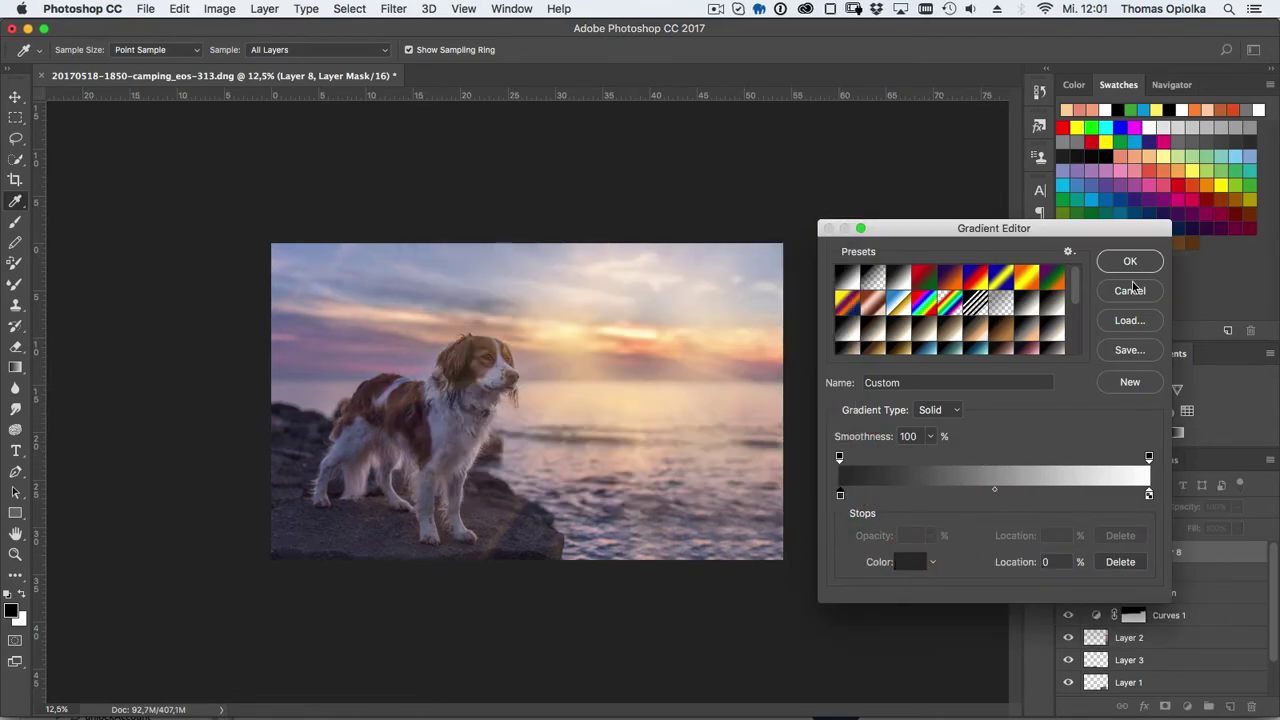
key(Return)
drag(639, 368, 639, 490)
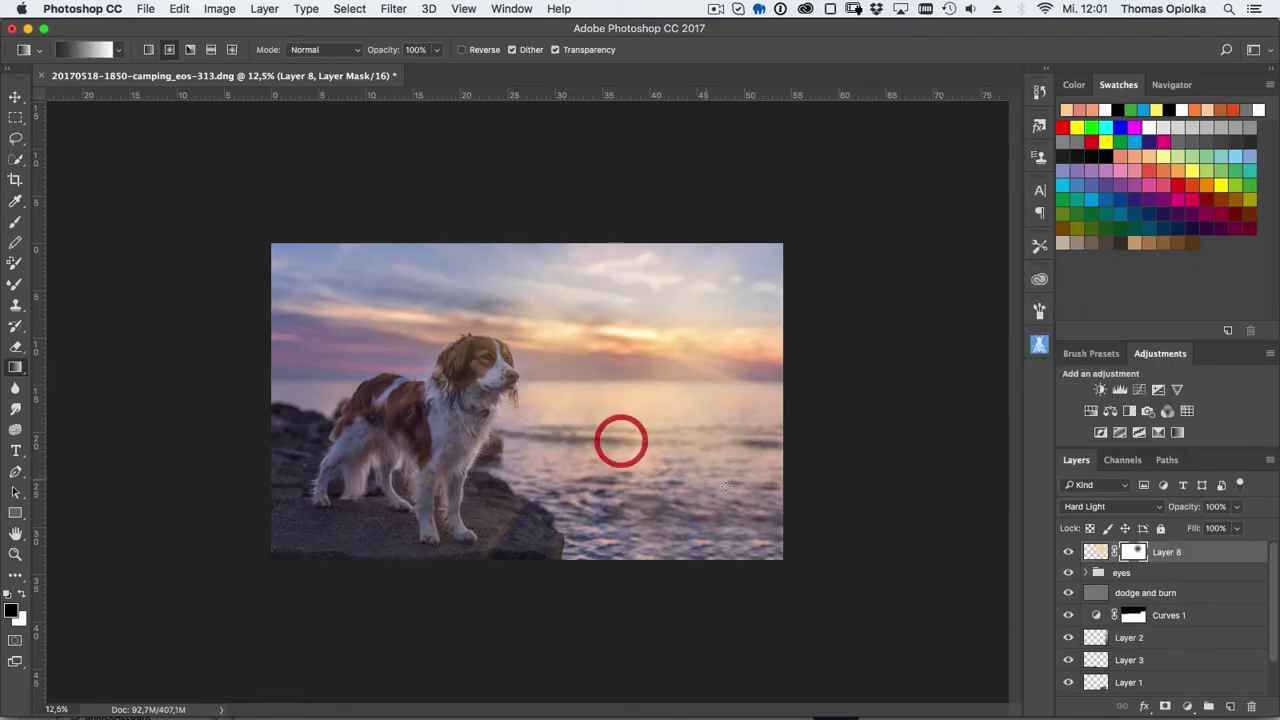
- Compare Layer 8 at 71%, 35% and 93% opacity, then hide it
drag(1236, 507, 1216, 532)
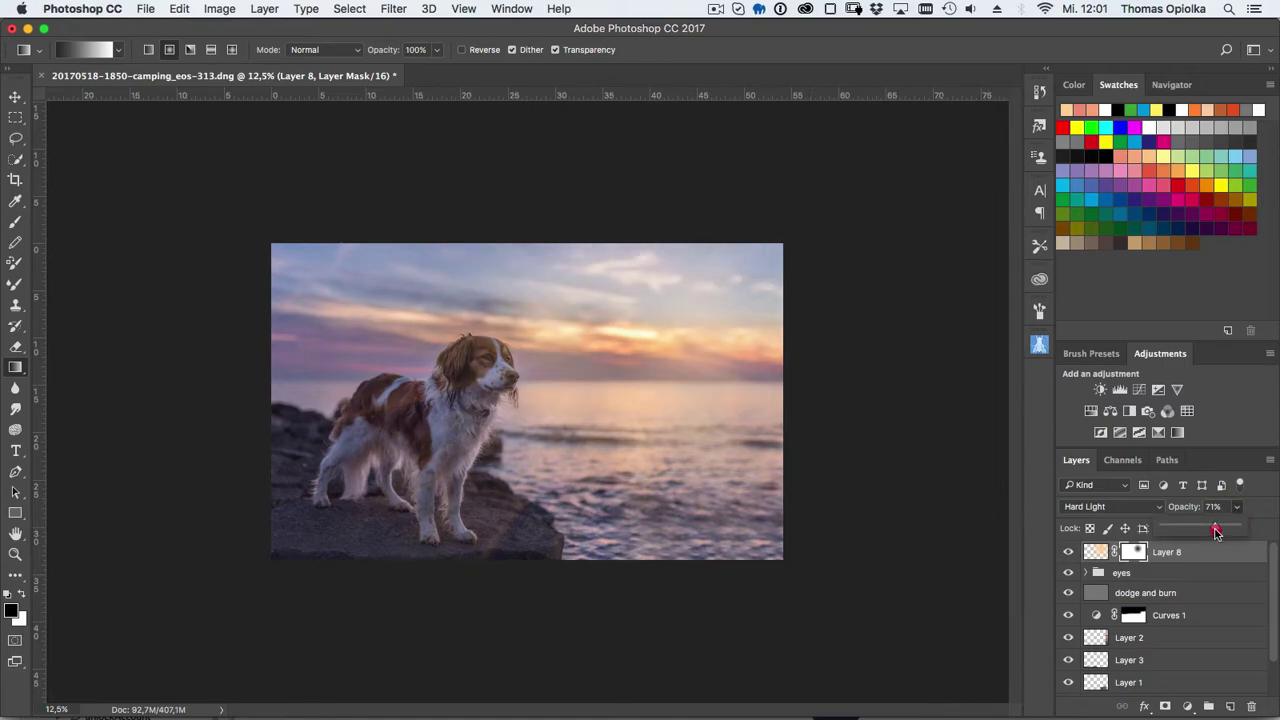
click(1068, 552)
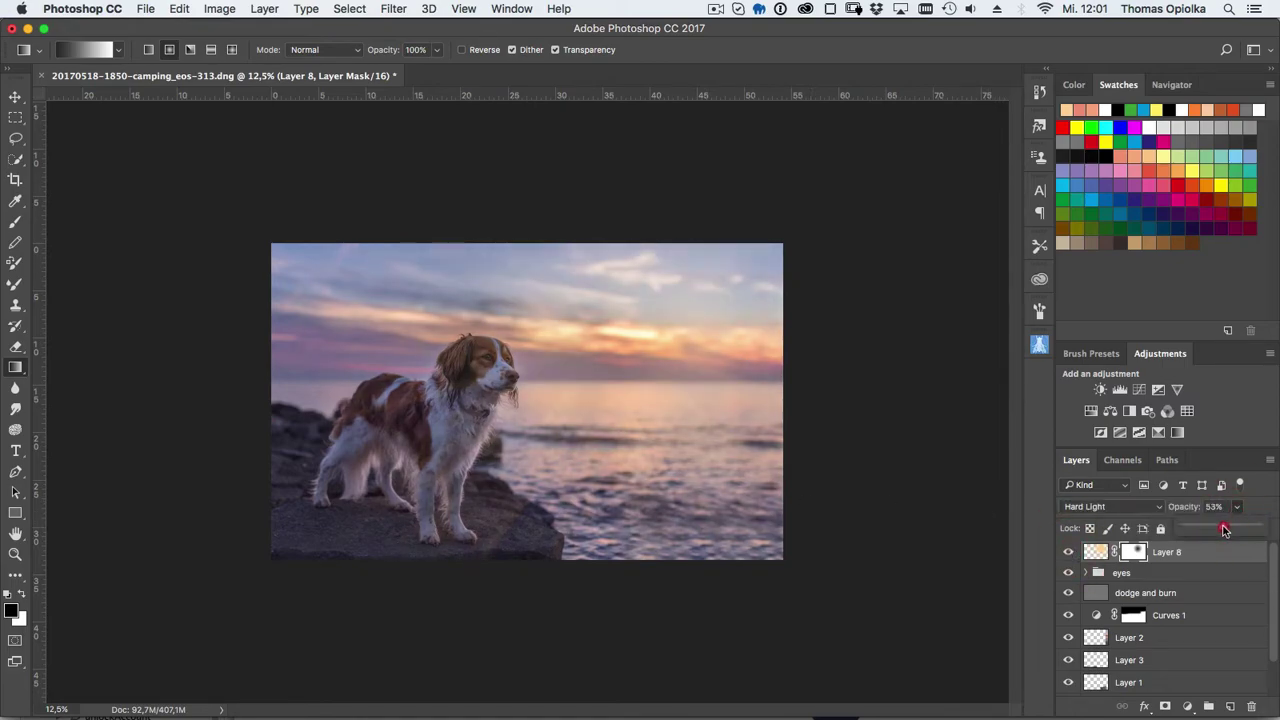
click(1068, 552)
drag(1236, 507, 1210, 532)
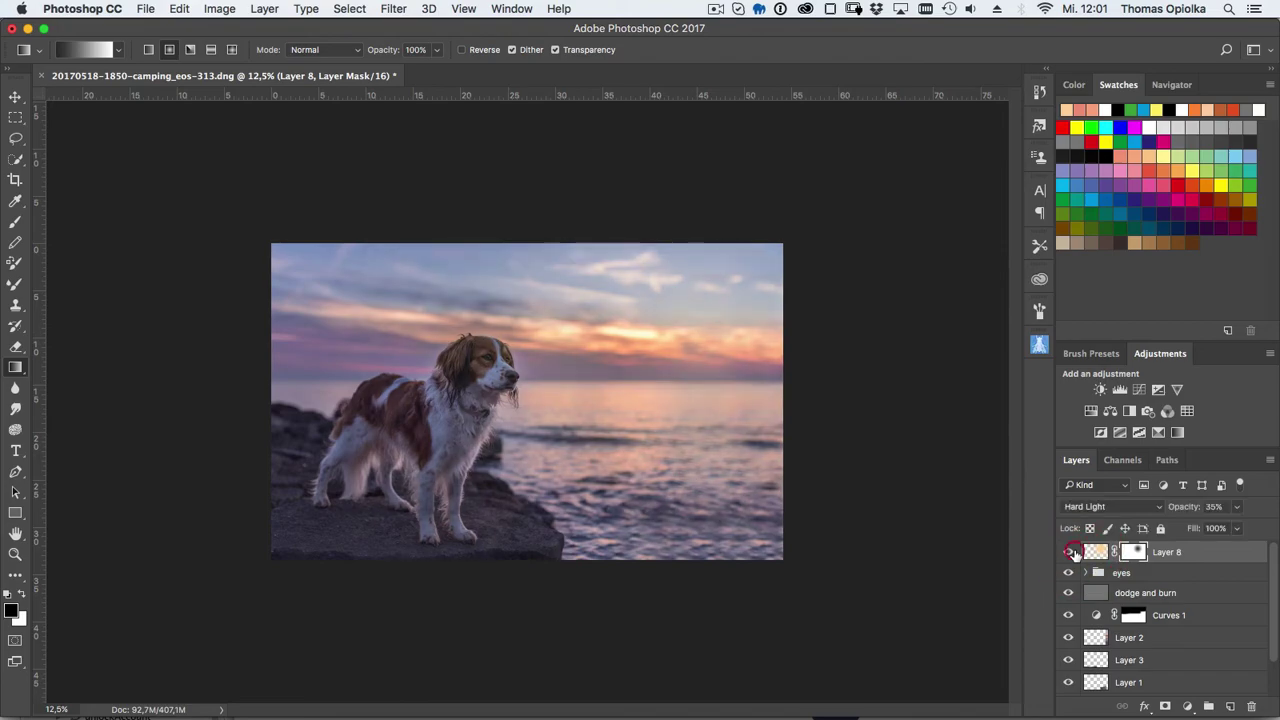
click(1069, 552)
click(1069, 552)
mouse_move(1236, 507)
mouse_down()
mouse_move(1263, 527)
mouse_move(1204, 530)
mouse_up()
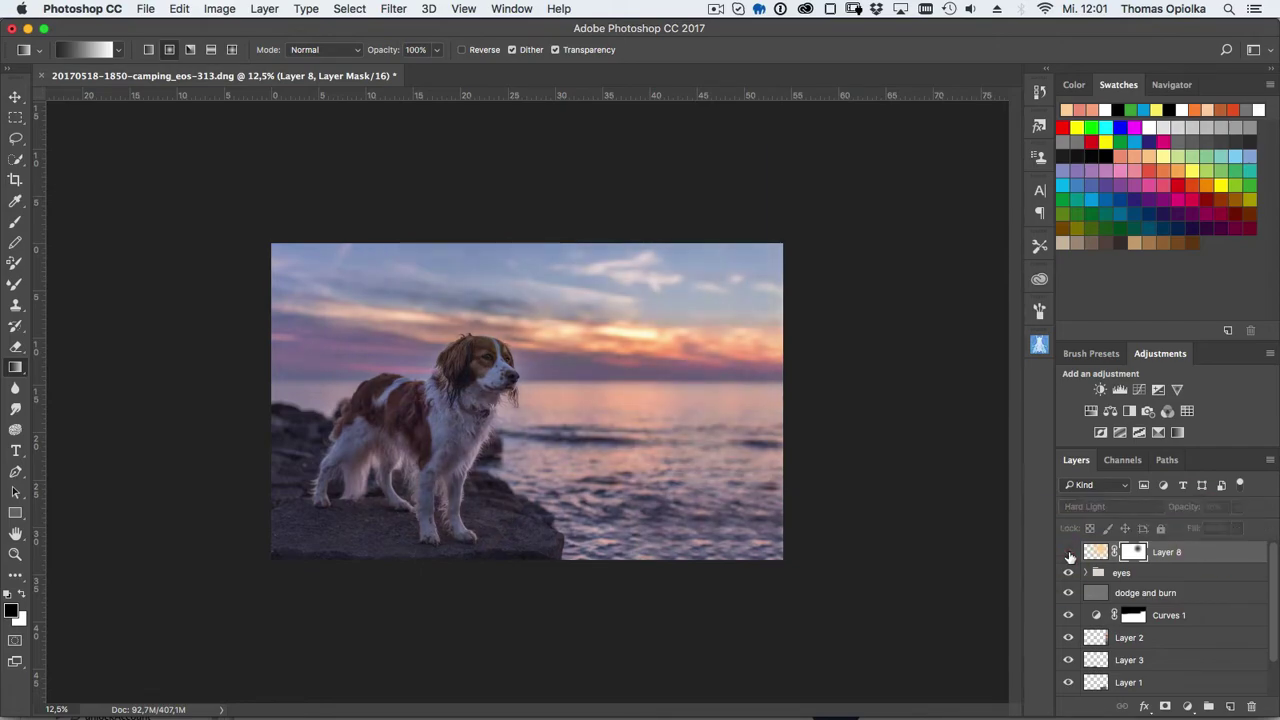
click(1069, 552)
- Add a new layer and paint a sampled purple glow into the sky right of the dog
click(1230, 706)
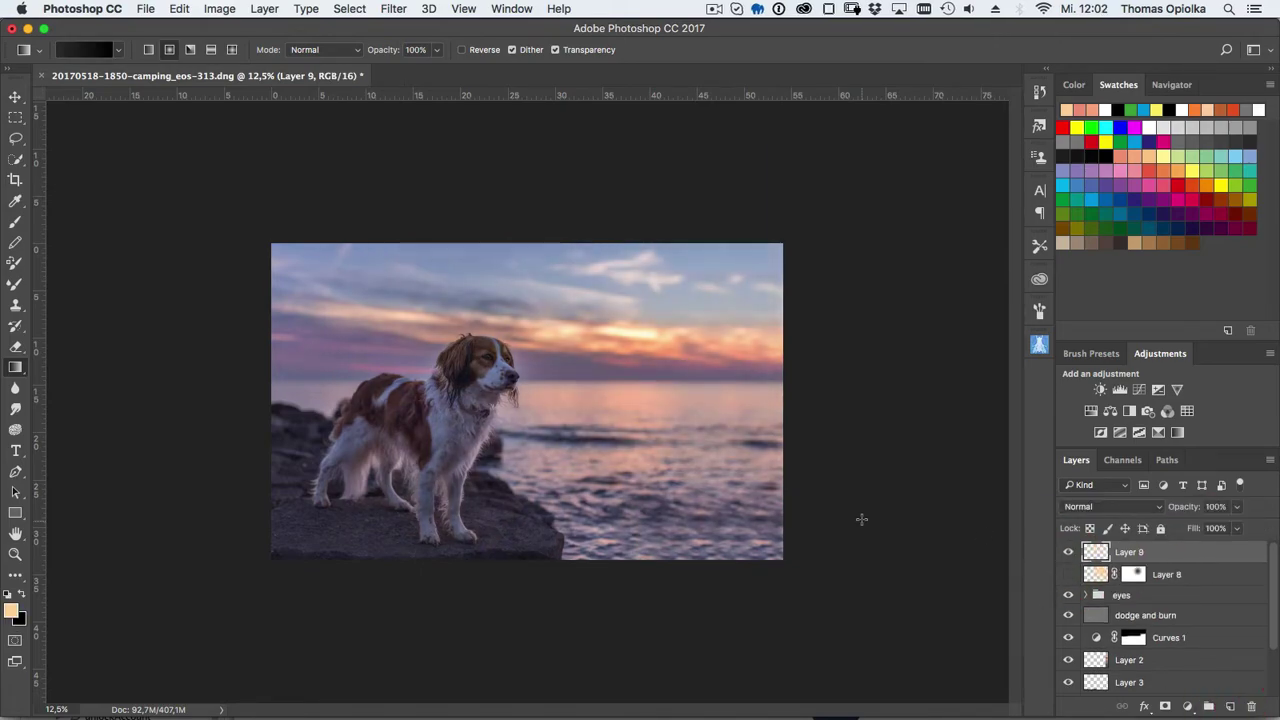
key(b)
alt+click(354, 366)
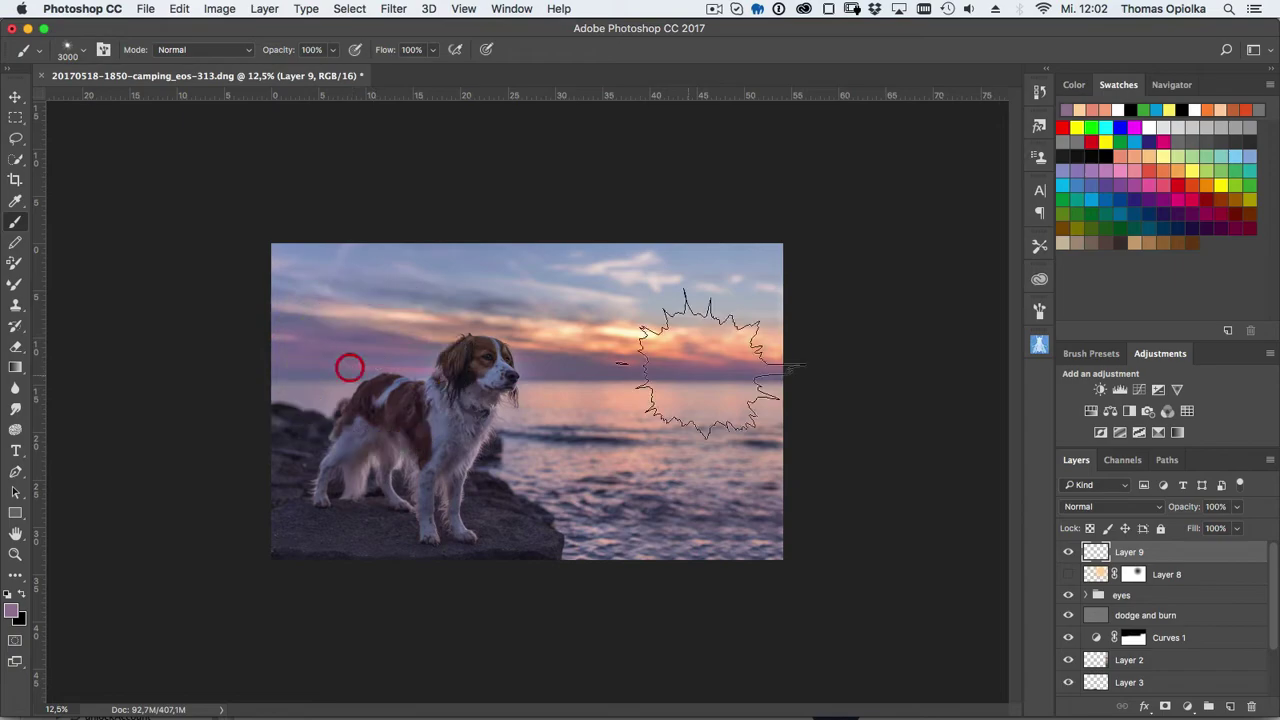
drag(686, 371, 623, 357)
- Free Transform the purple glow, scaling it far beyond the photo
key(ctrl+t)
drag(700, 400, 934, 677)
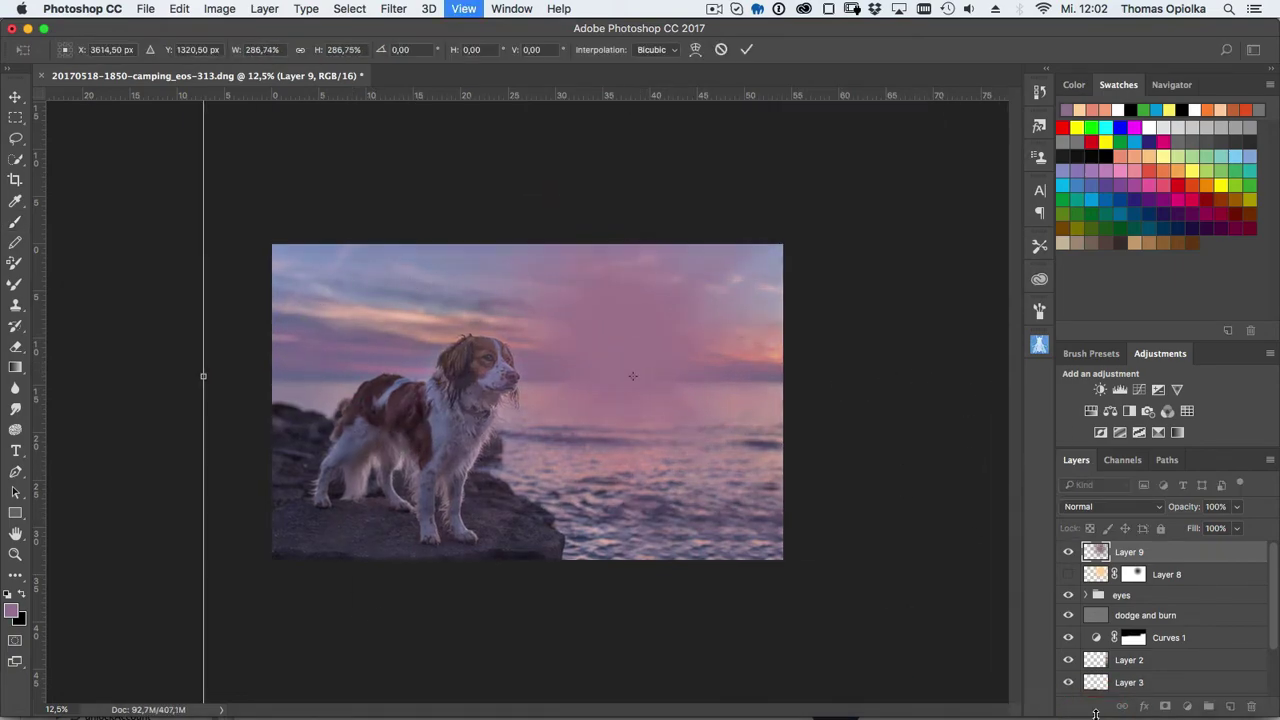
key(ctrl+minus)
mouse_move(800, 586)
mouse_down()
mouse_move(873, 646)
mouse_move(789, 560)
mouse_up()
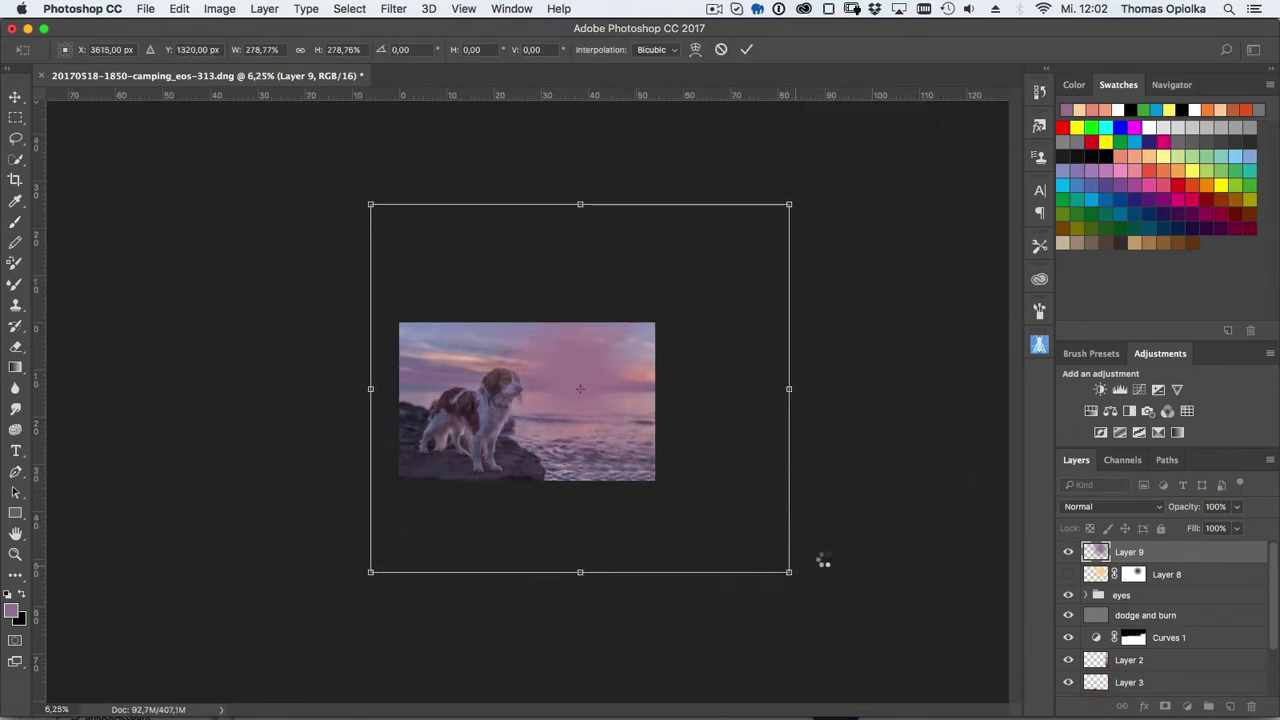
key(Return)
click(1110, 506)
- Set the glow layer to Screen at 37% opacity, hide it, and add a Gradient Map adjustment
click(1090, 625)
key(v)
drag(580, 363, 737, 451)
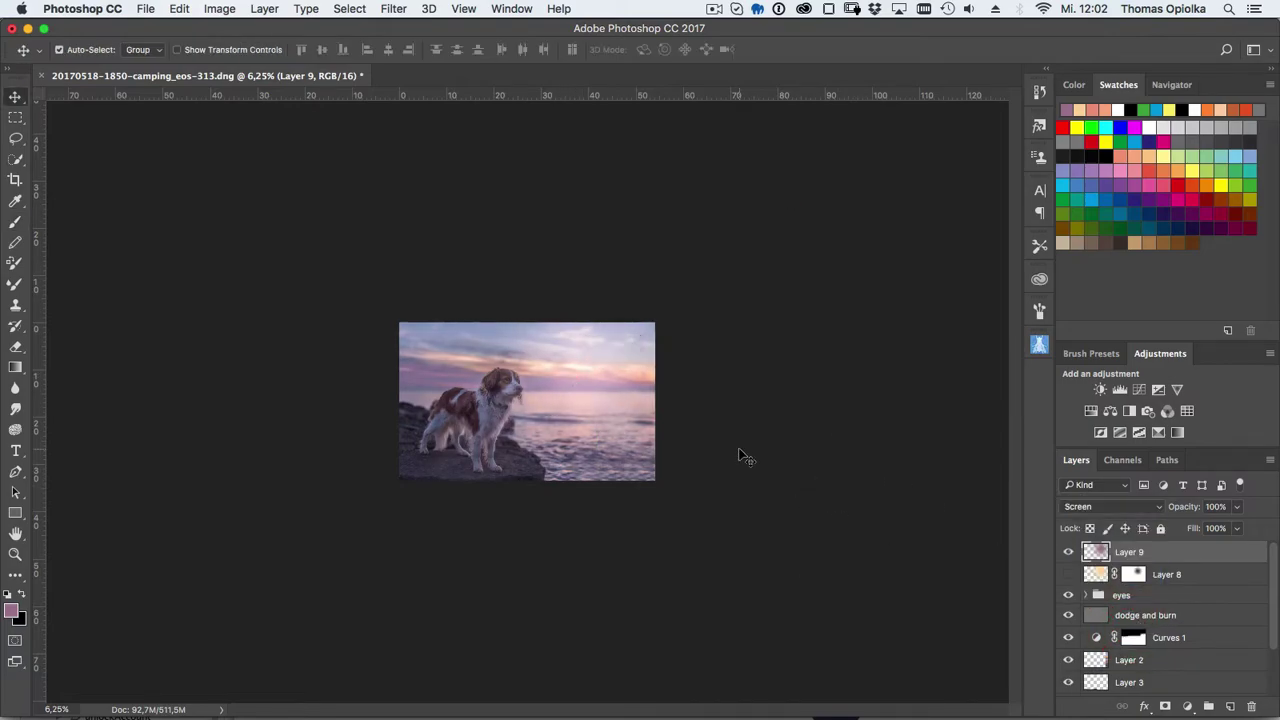
key(ctrl+plus)
key(ctrl+plus)
key(ctrl+plus)
click(1240, 508)
drag(1237, 525, 1208, 525)
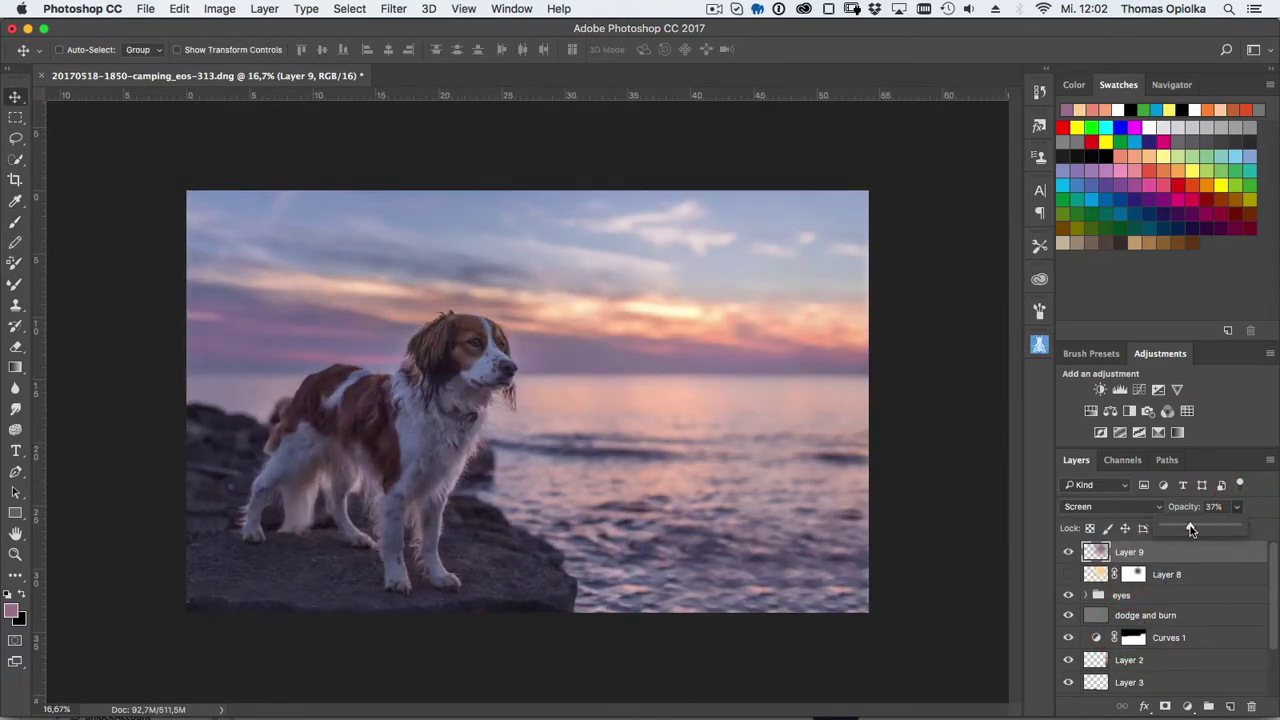
click(1068, 552)
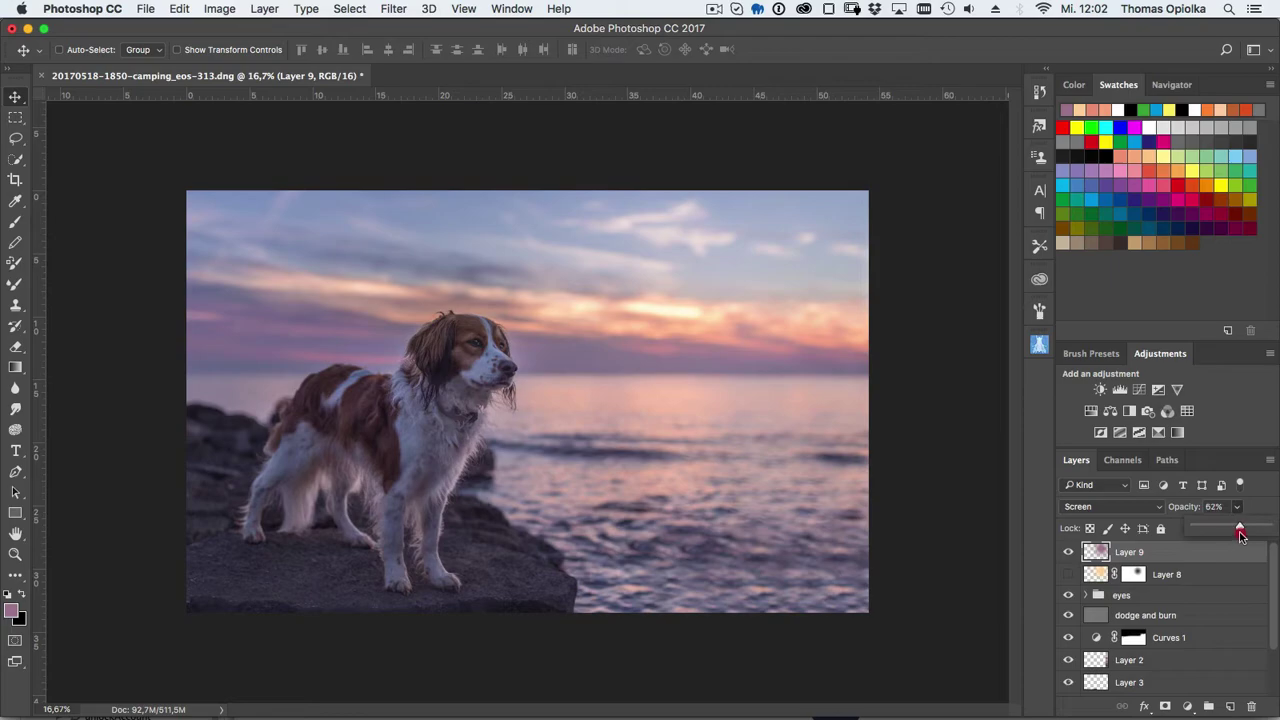
click(1068, 552)
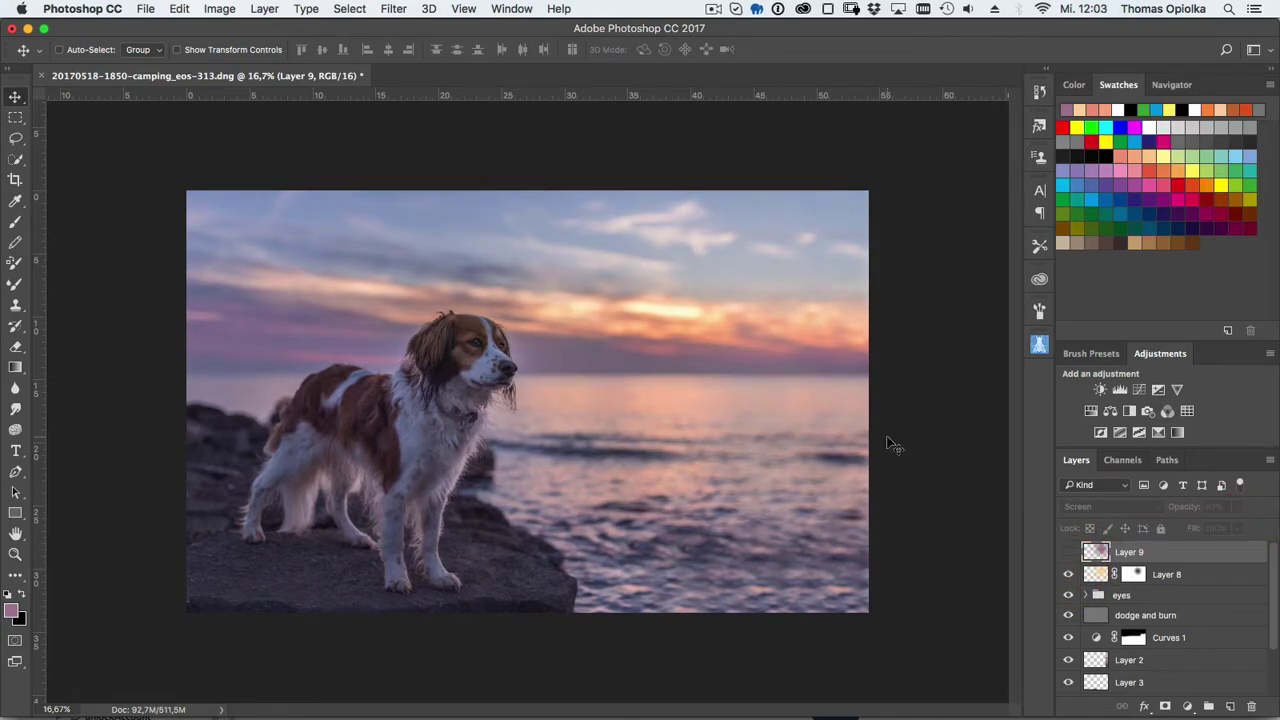
click(1178, 433)
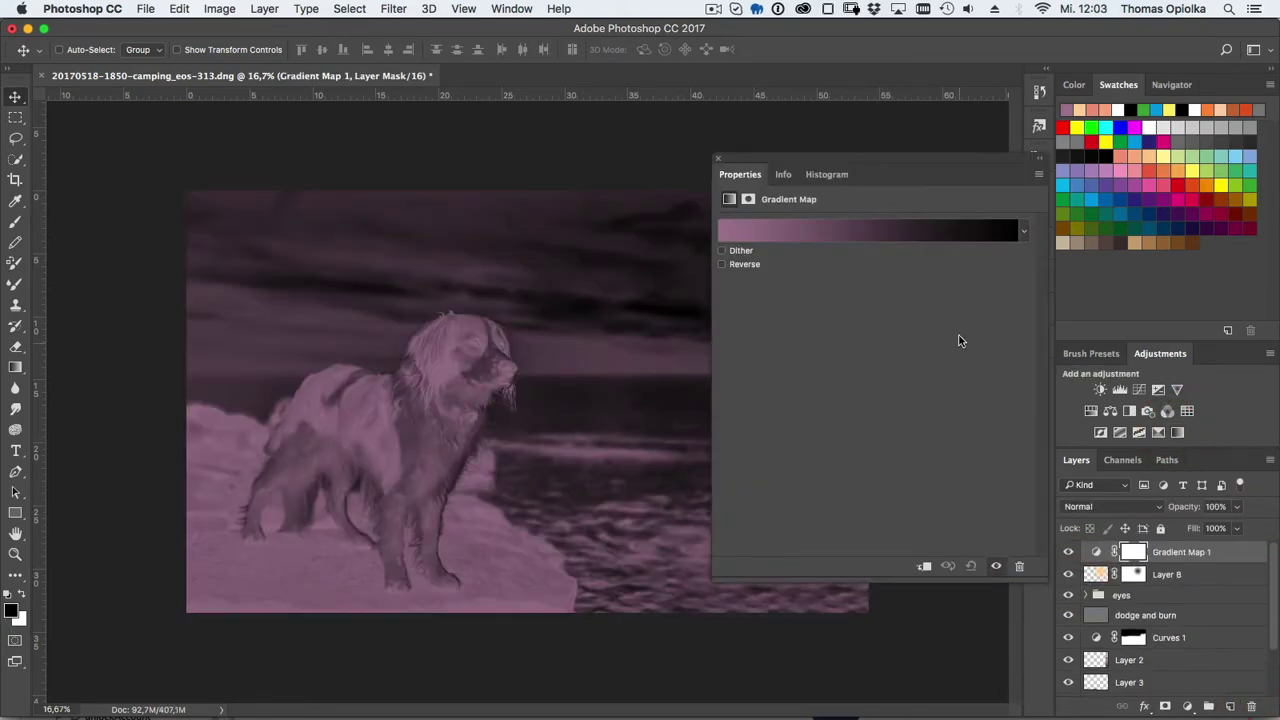
- Compare Screen and other blend modes on the gradient map, settling on Soft Light
click(1095, 506)
click(1095, 569)
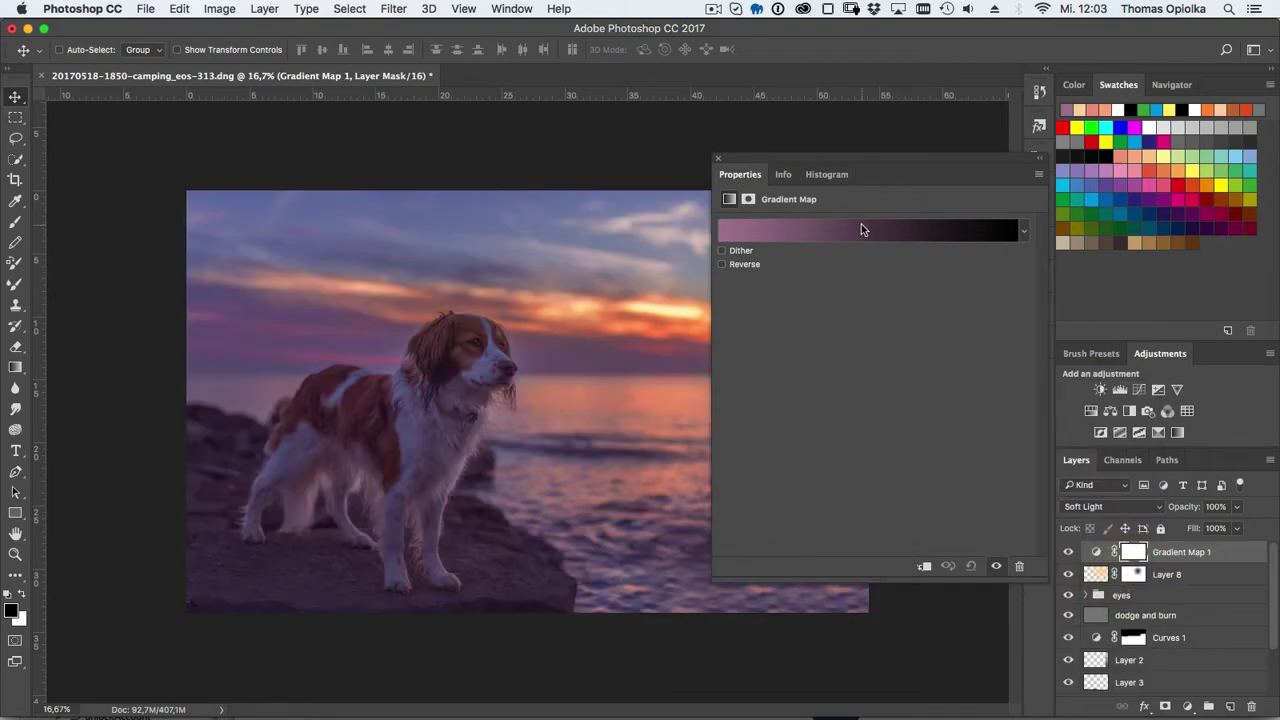
click(1100, 506)
click(1082, 425)
click(1100, 506)
click(1082, 518)
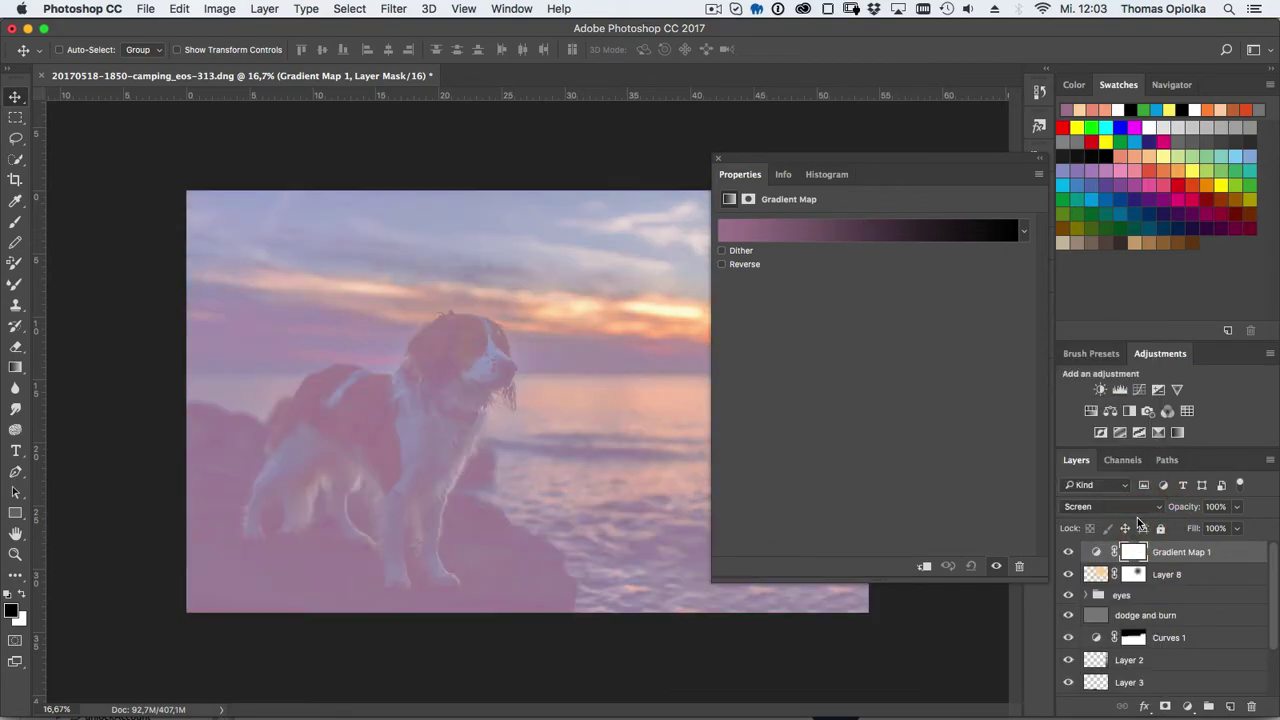
click(1139, 506)
click(1086, 575)
- Browse gradient presets including Violet, Orange and apply Copper 2 to the map
click(980, 232)
click(949, 277)
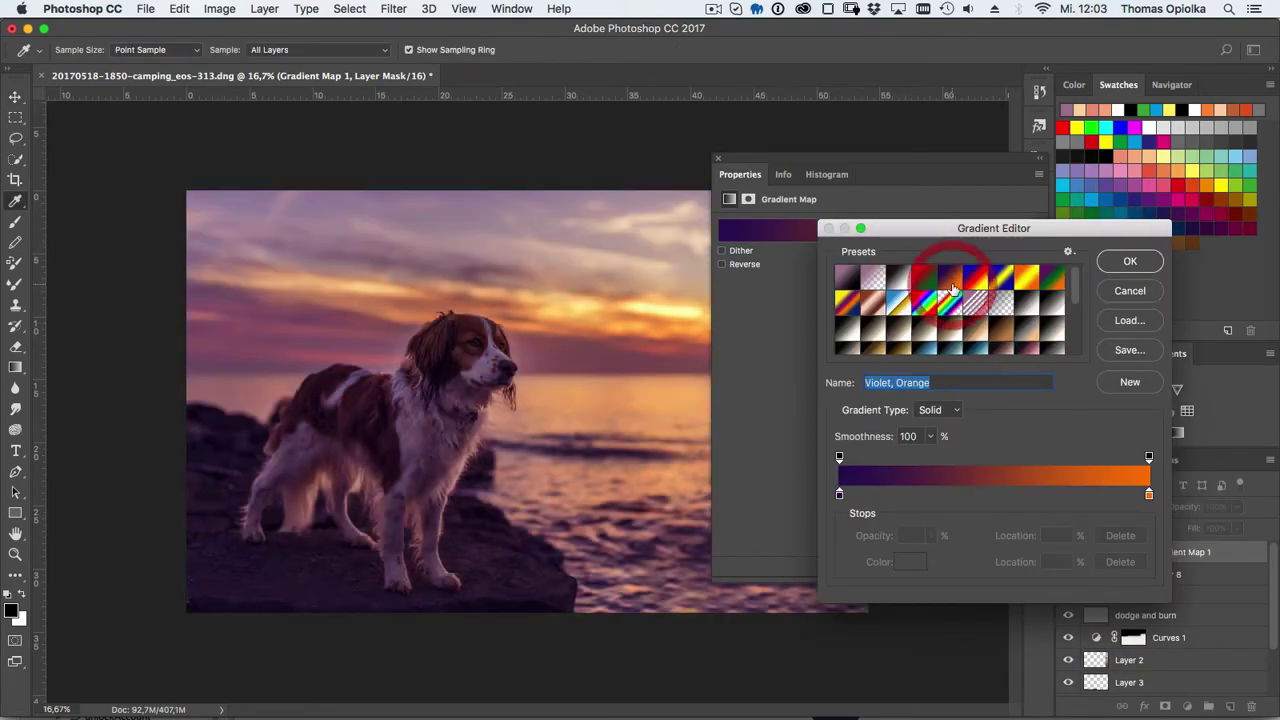
click(1000, 277)
click(1052, 277)
click(847, 303)
scroll(966, 300, down, 2)
click(1025, 277)
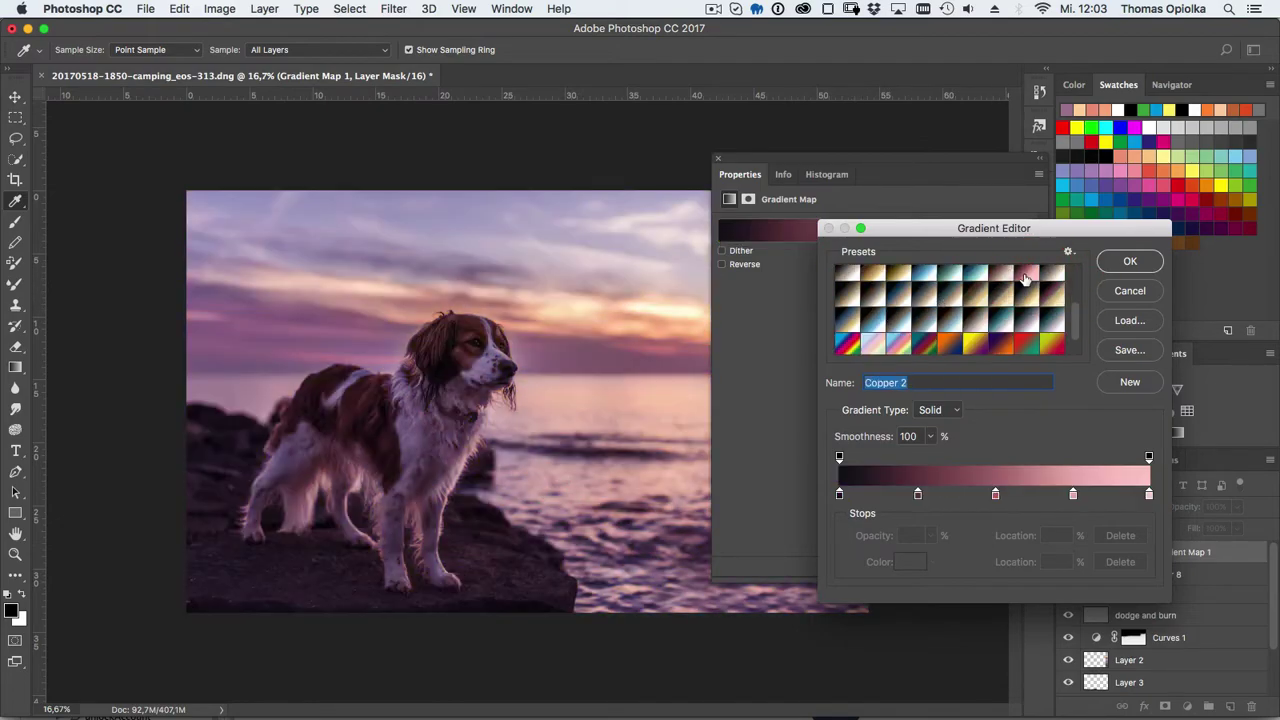
click(1130, 261)
- Try Screen and Soft Light with Copper 2, testing and undoing a reversed gradient
click(1110, 506)
click(1105, 447)
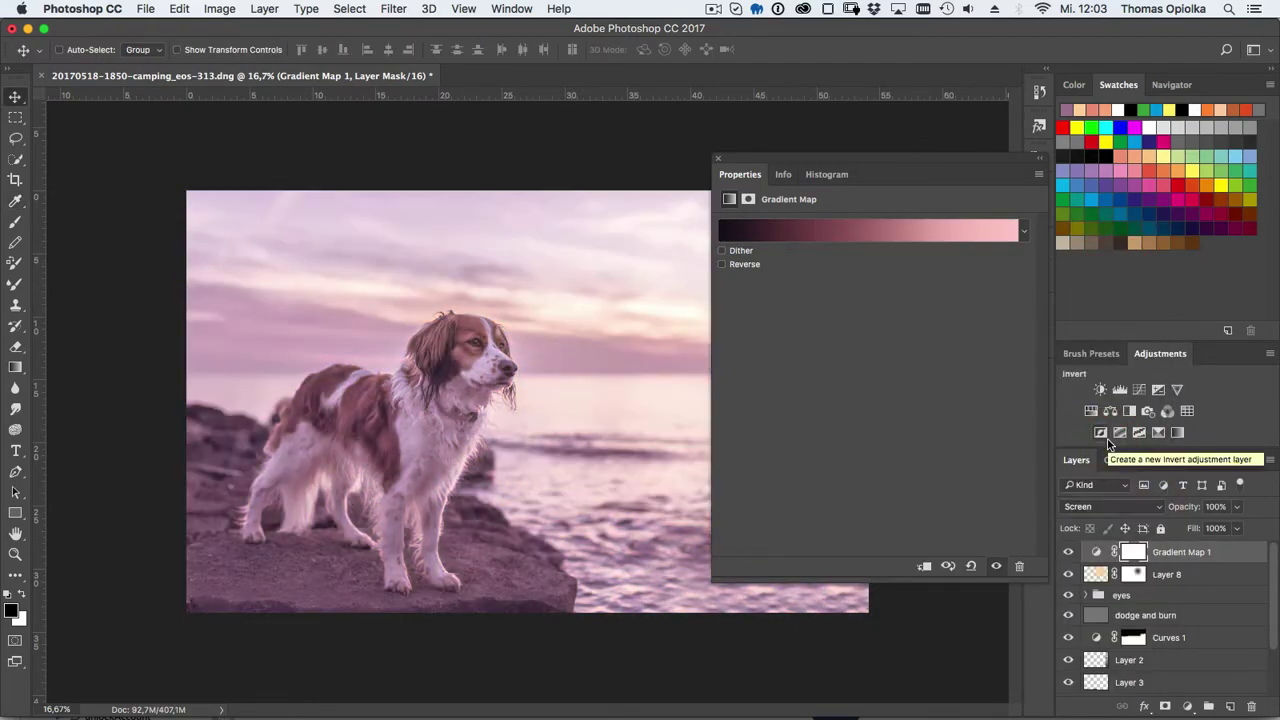
click(745, 265)
click(1110, 506)
click(1110, 574)
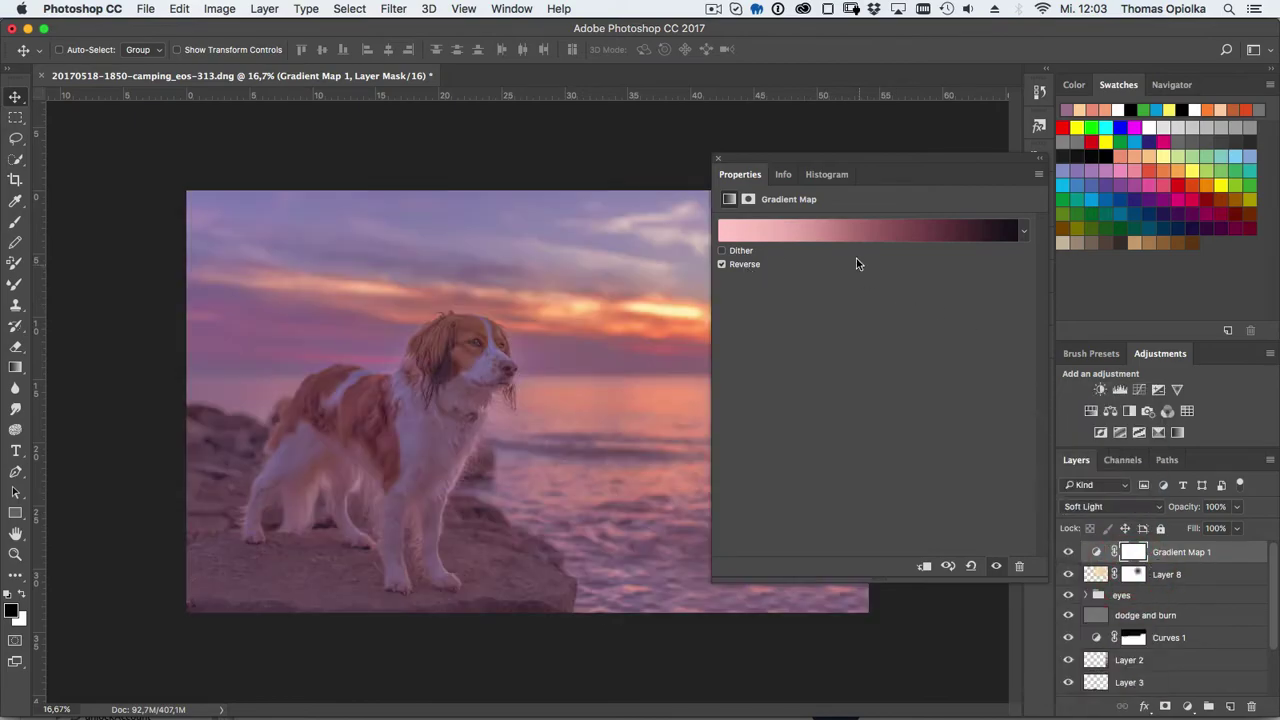
click(742, 266)
- Switch the map to the Violet, Orange gradient with a lighter purple left stop
click(766, 230)
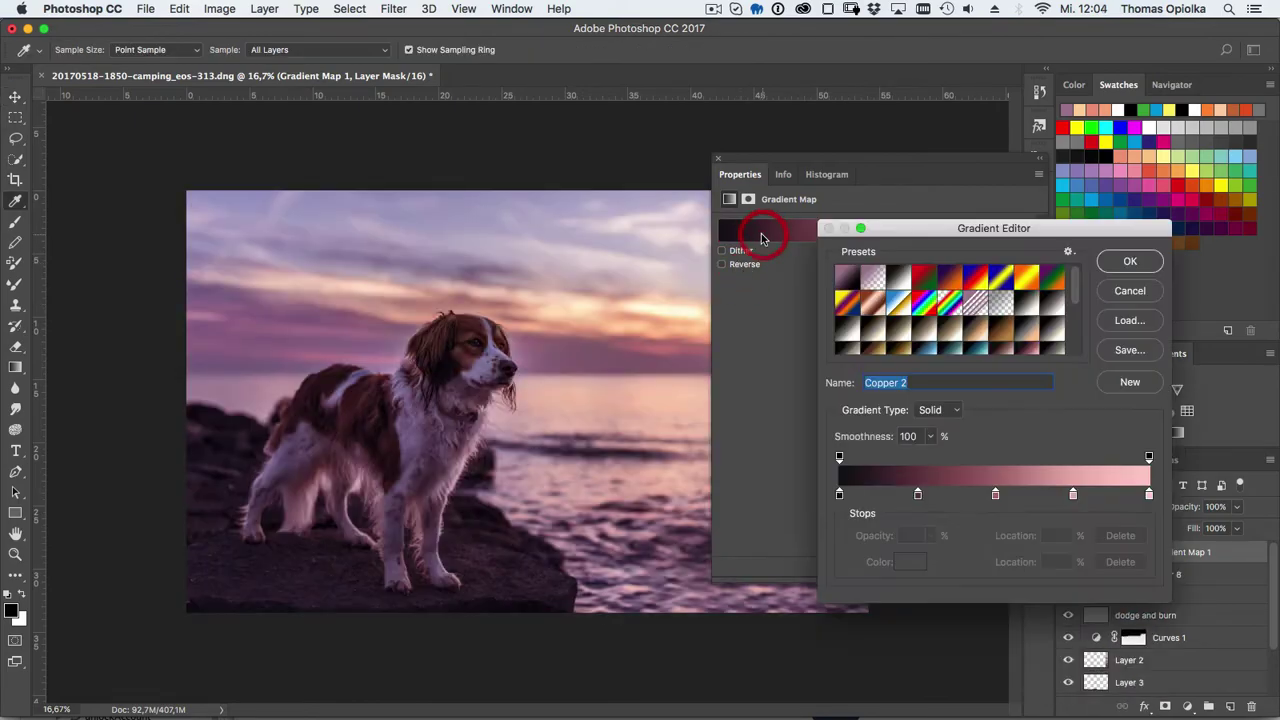
click(950, 280)
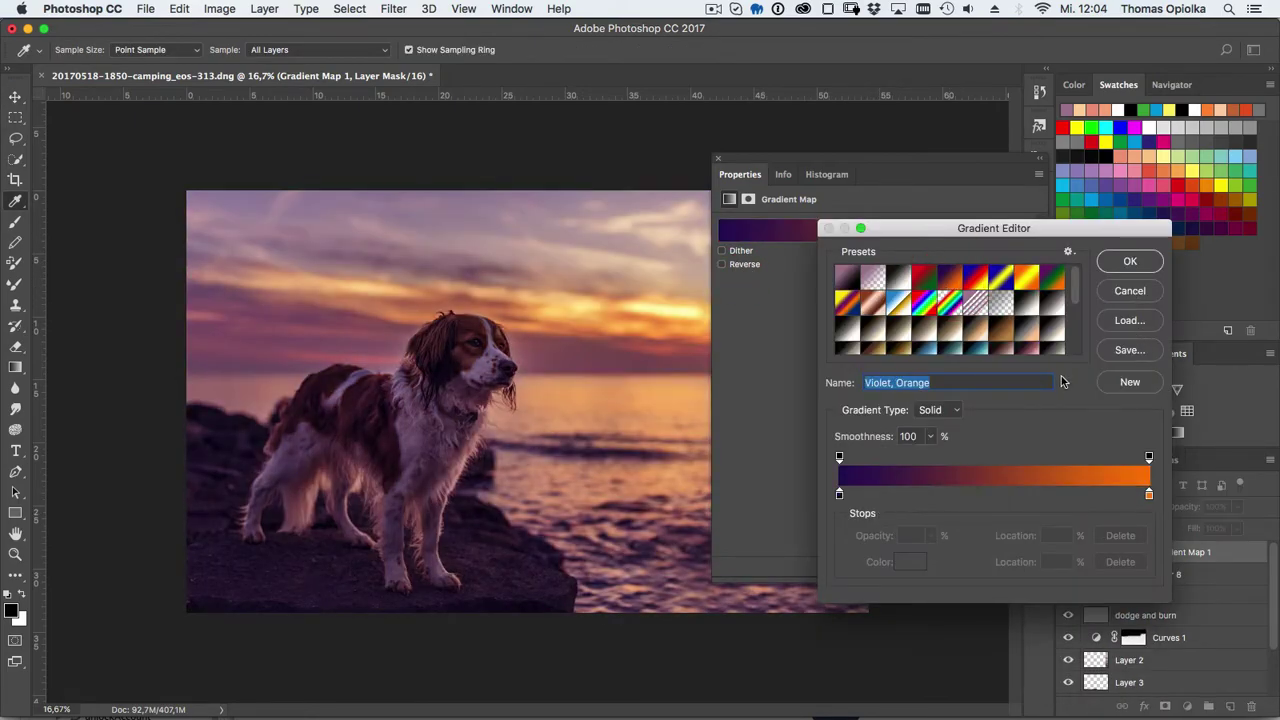
click(840, 494)
click(910, 561)
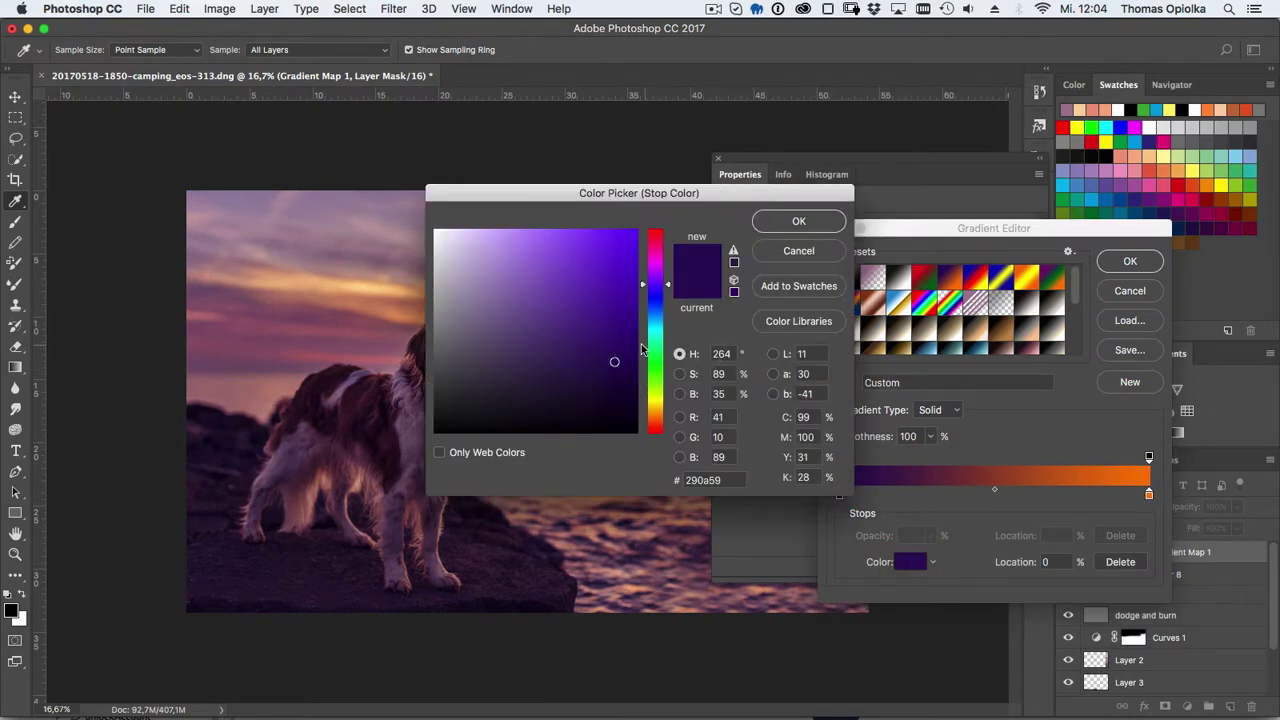
click(661, 270)
click(620, 343)
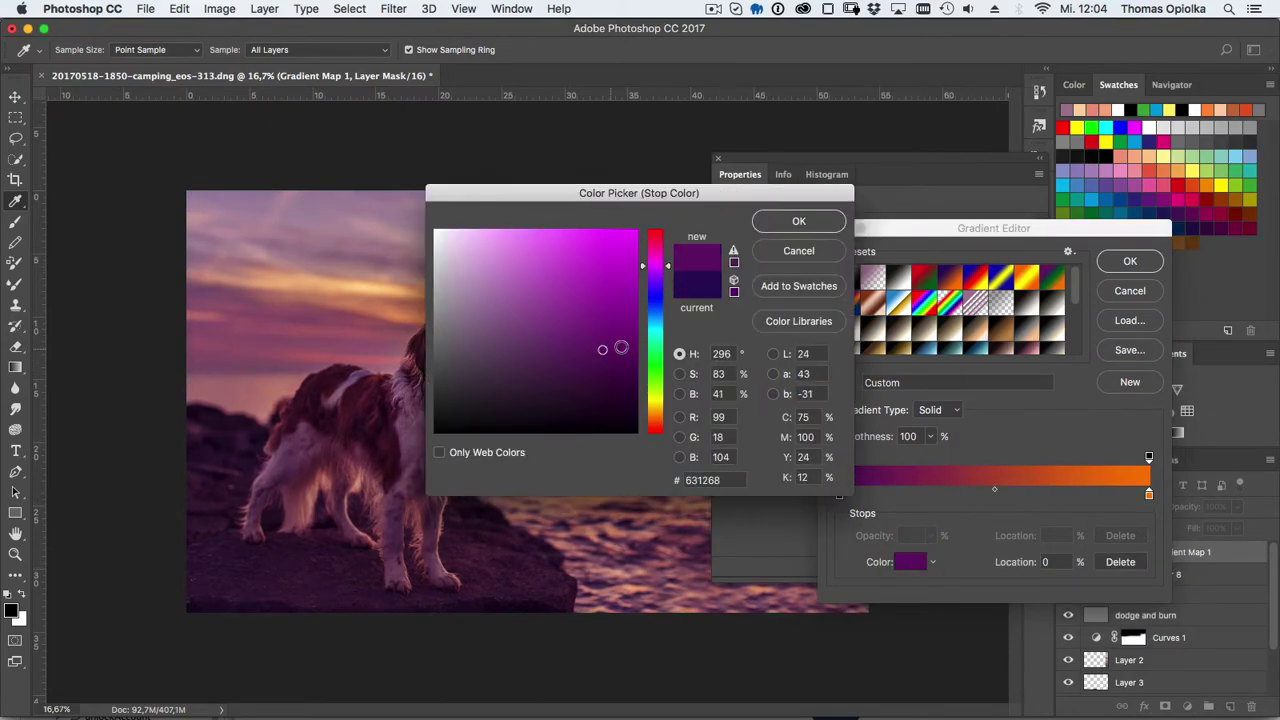
click(799, 221)
click(1130, 261)
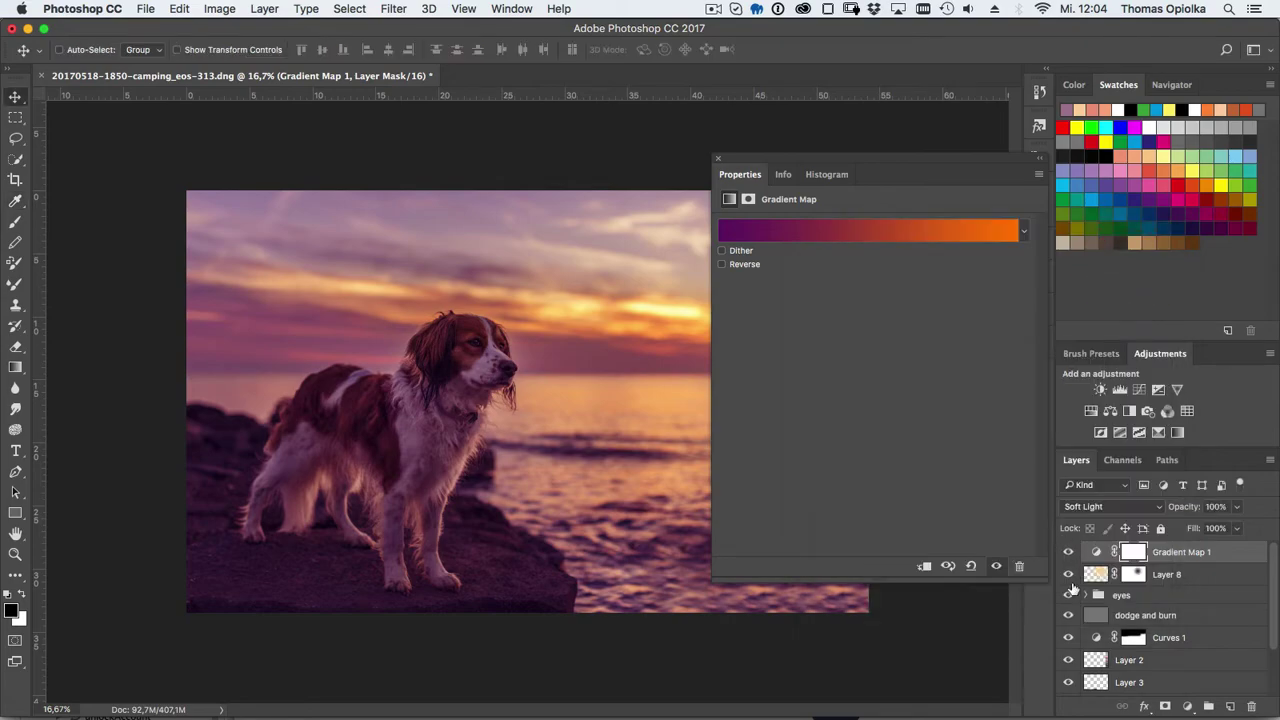
- Set the gradient map to Soft Light blending at 34% opacity
click(1105, 506)
click(1080, 437)
click(1105, 506)
click(1086, 575)
click(1105, 506)
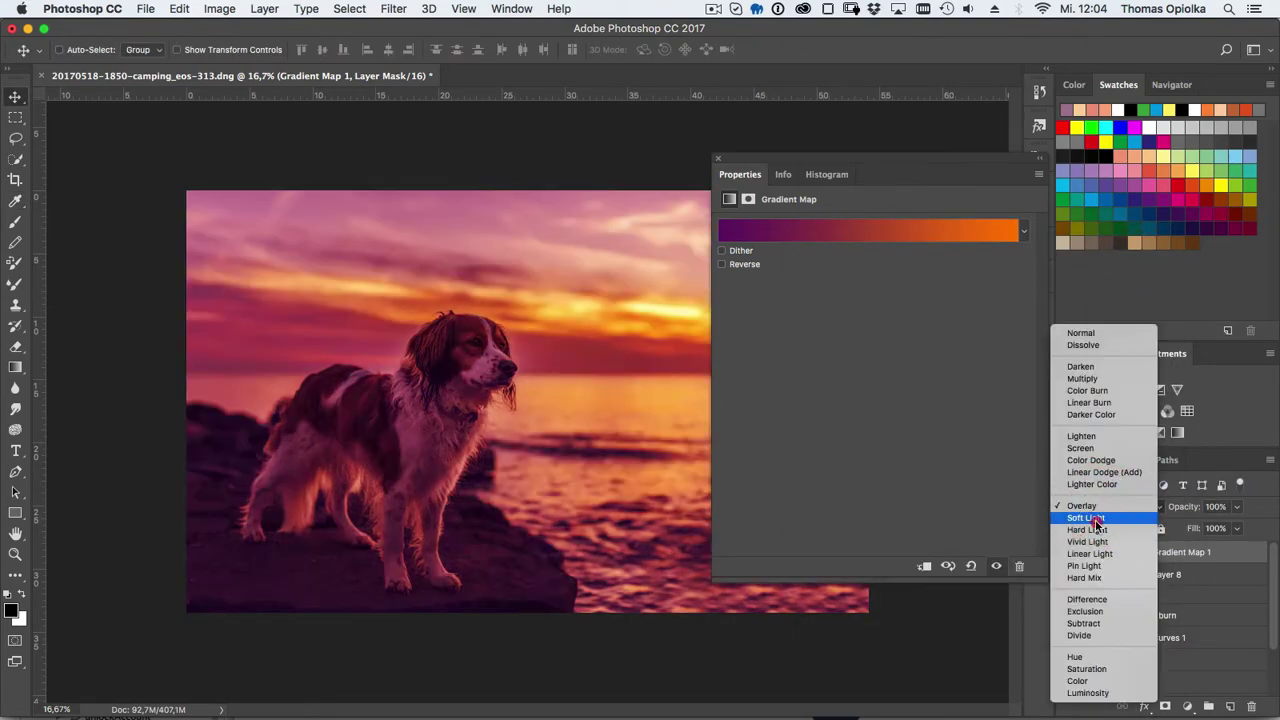
click(718, 162)
click(1236, 507)
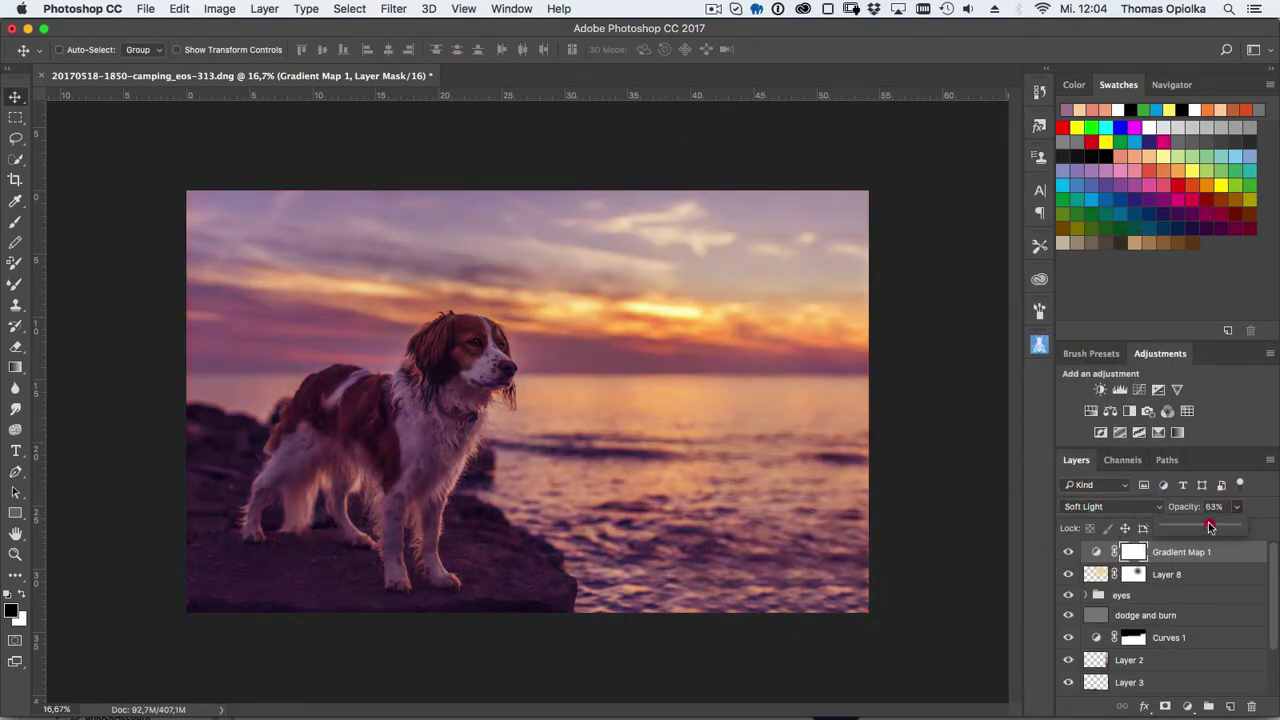
drag(1210, 528, 1193, 527)
click(1068, 552)
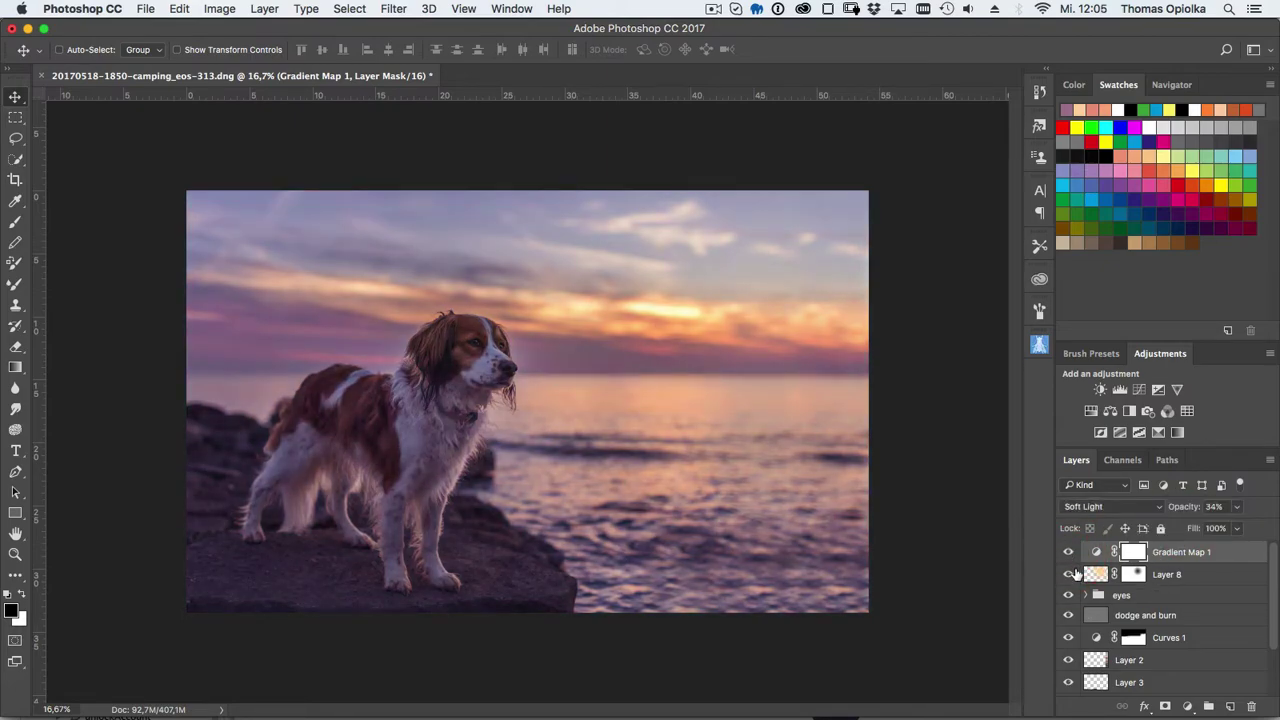
- Add a Levels adjustment, stamp visible layers into Layer 9, and launch Color Efex Pro 4
click(1119, 389)
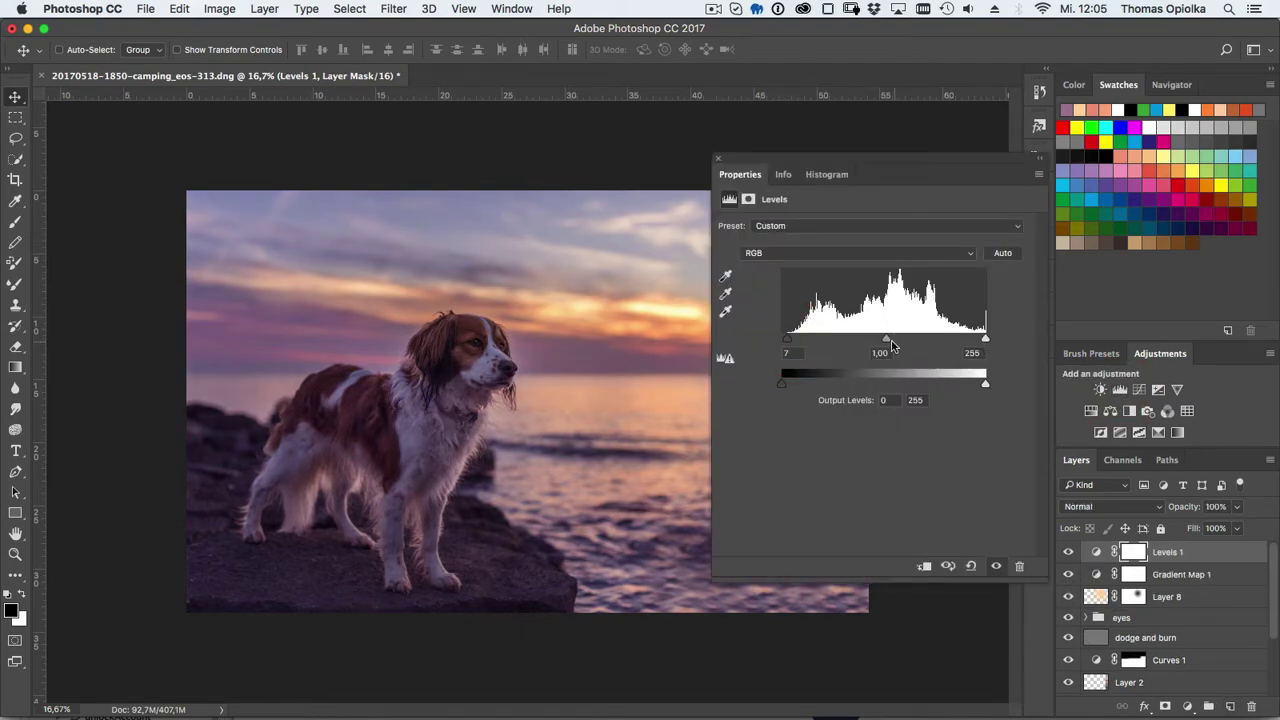
click(719, 160)
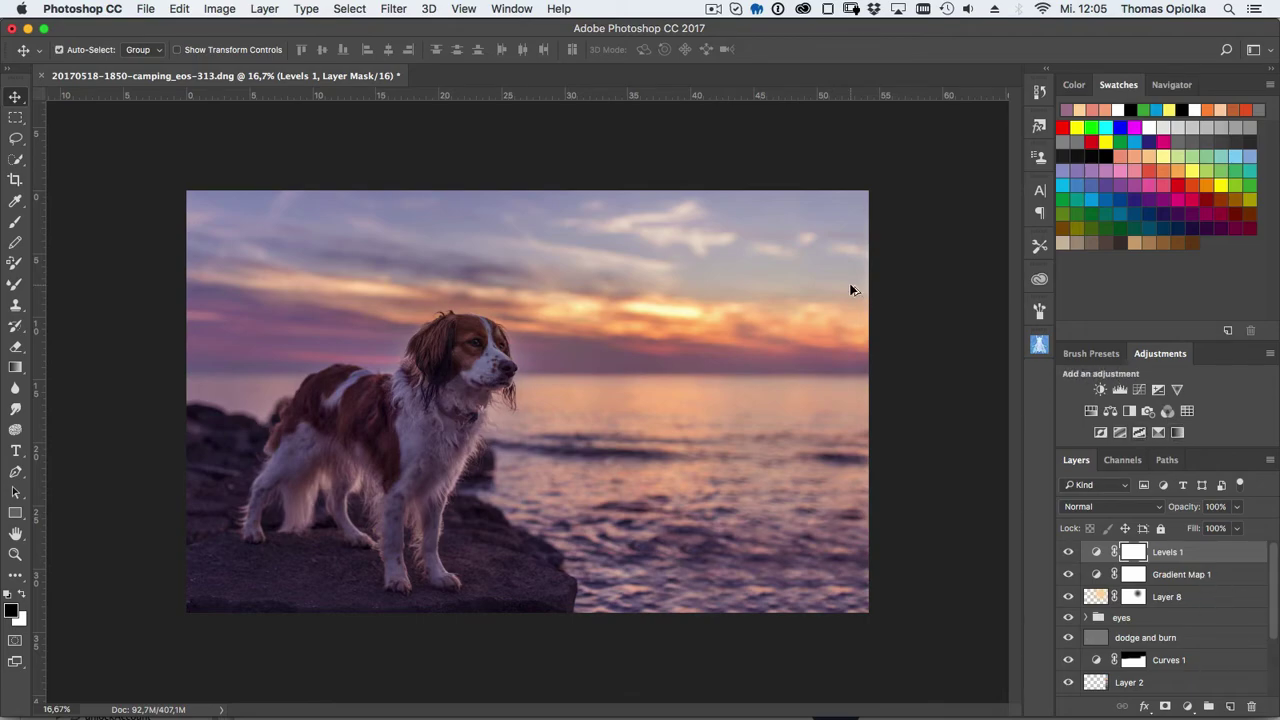
key(super+alt+shift+e)
click(393, 8)
click(1047, 623)
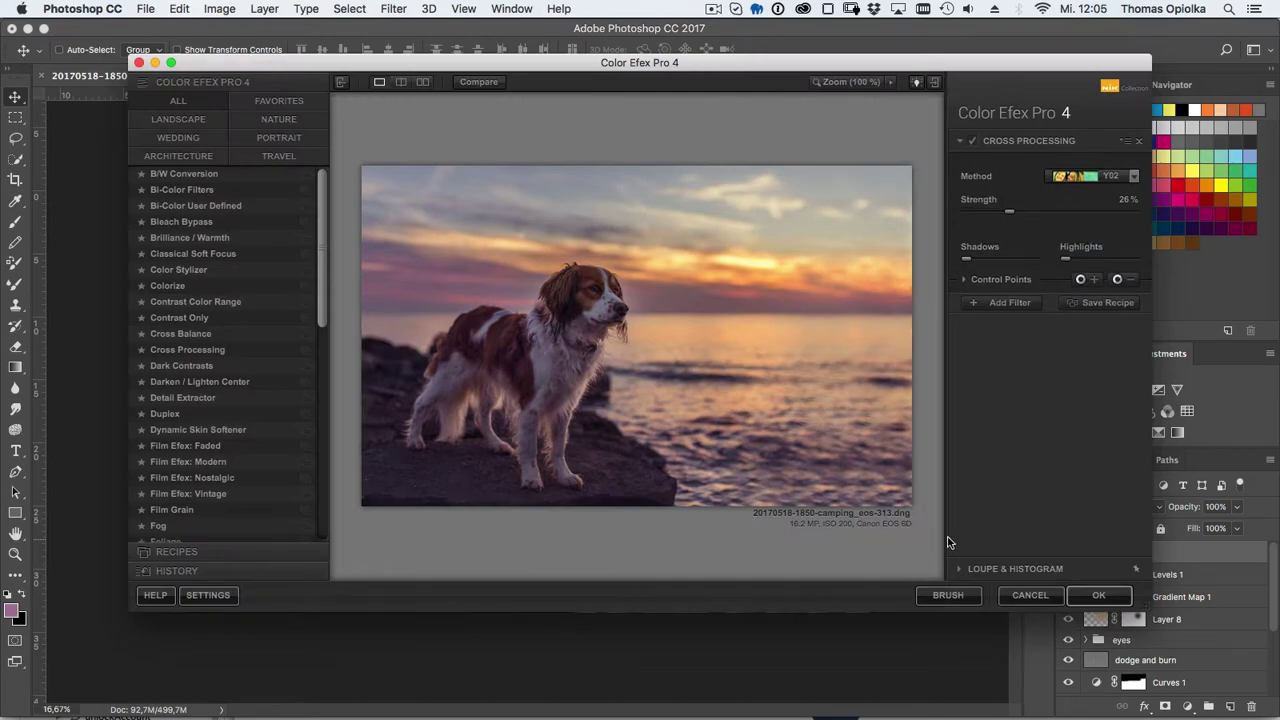
- Try Cross Processing method B05, then settle on C04
click(1110, 176)
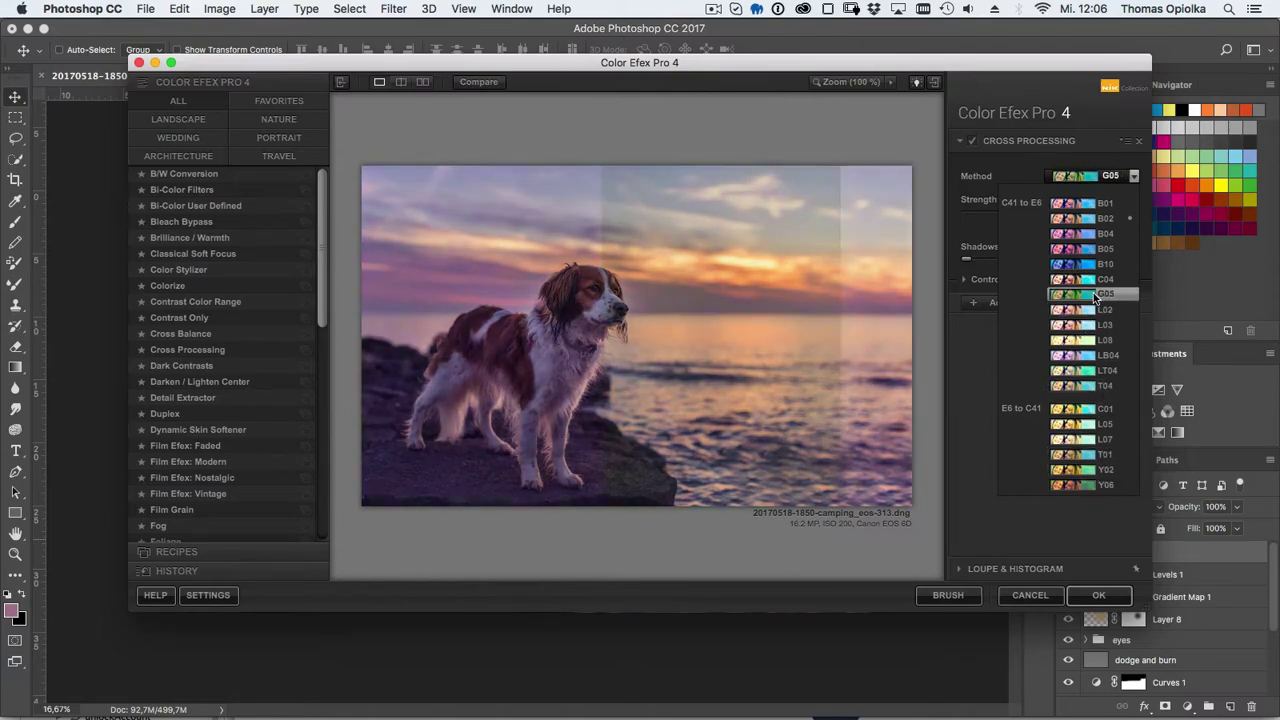
click(1105, 248)
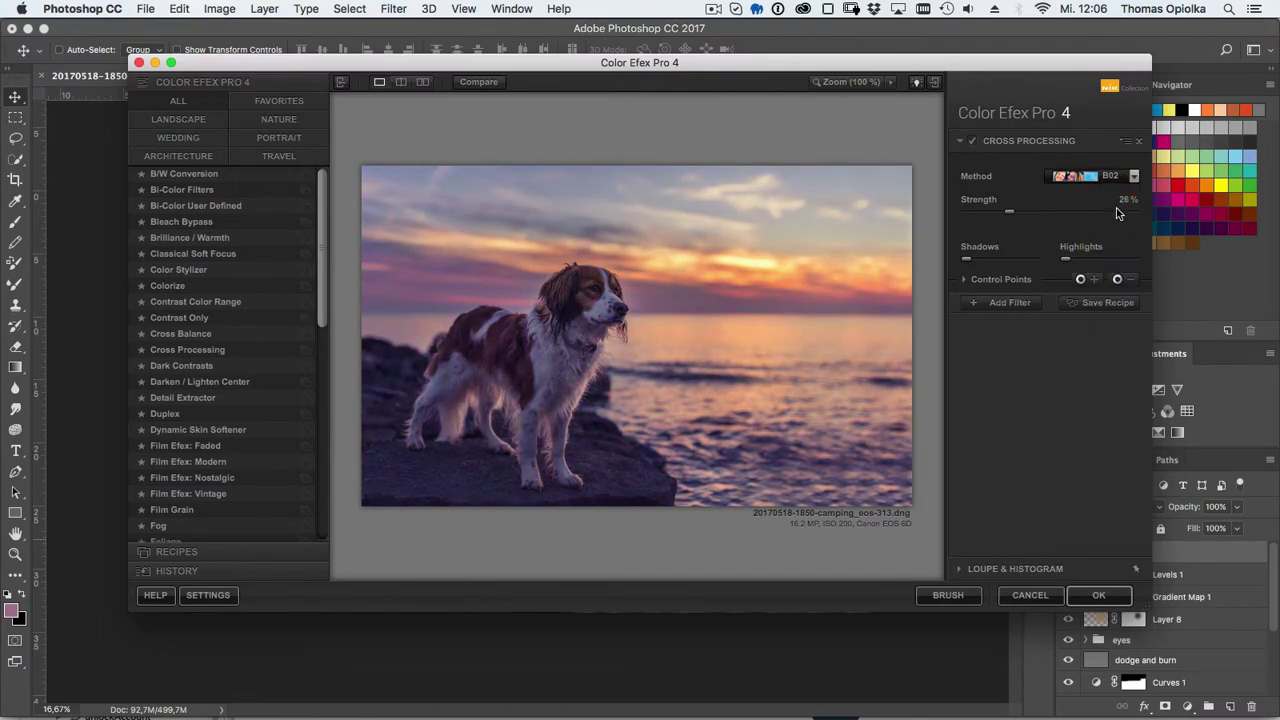
click(1110, 176)
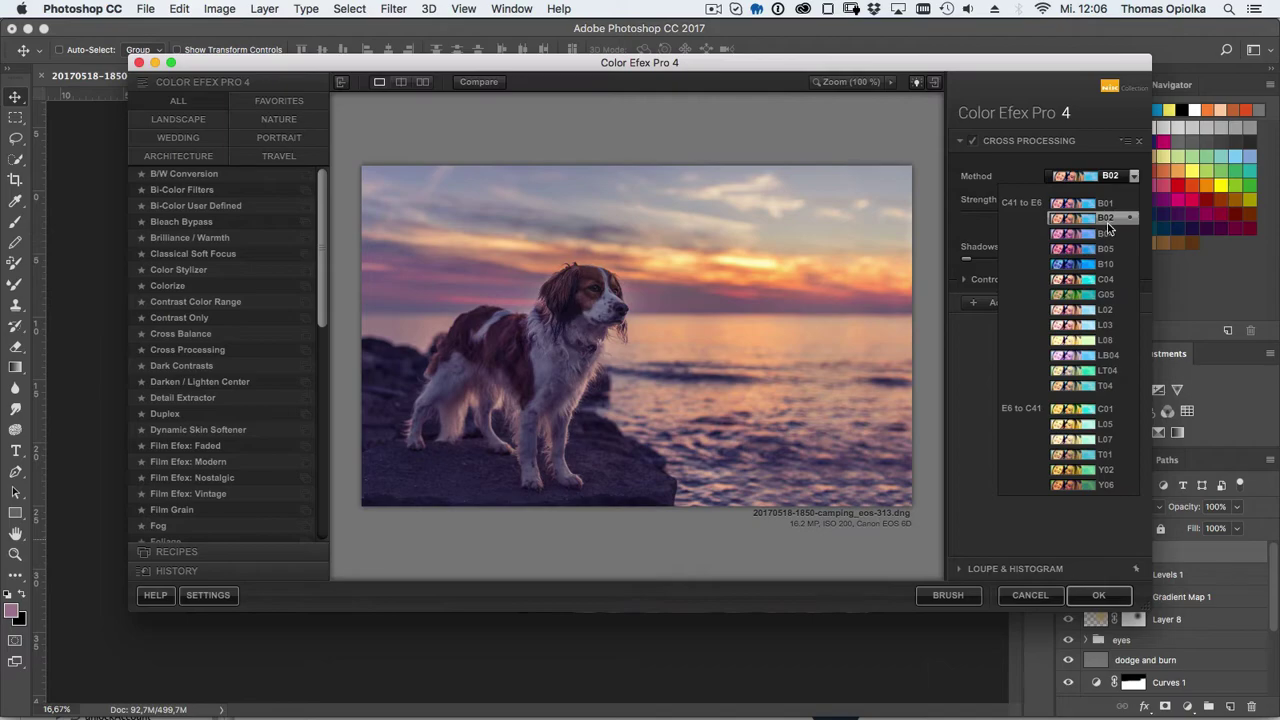
click(1105, 279)
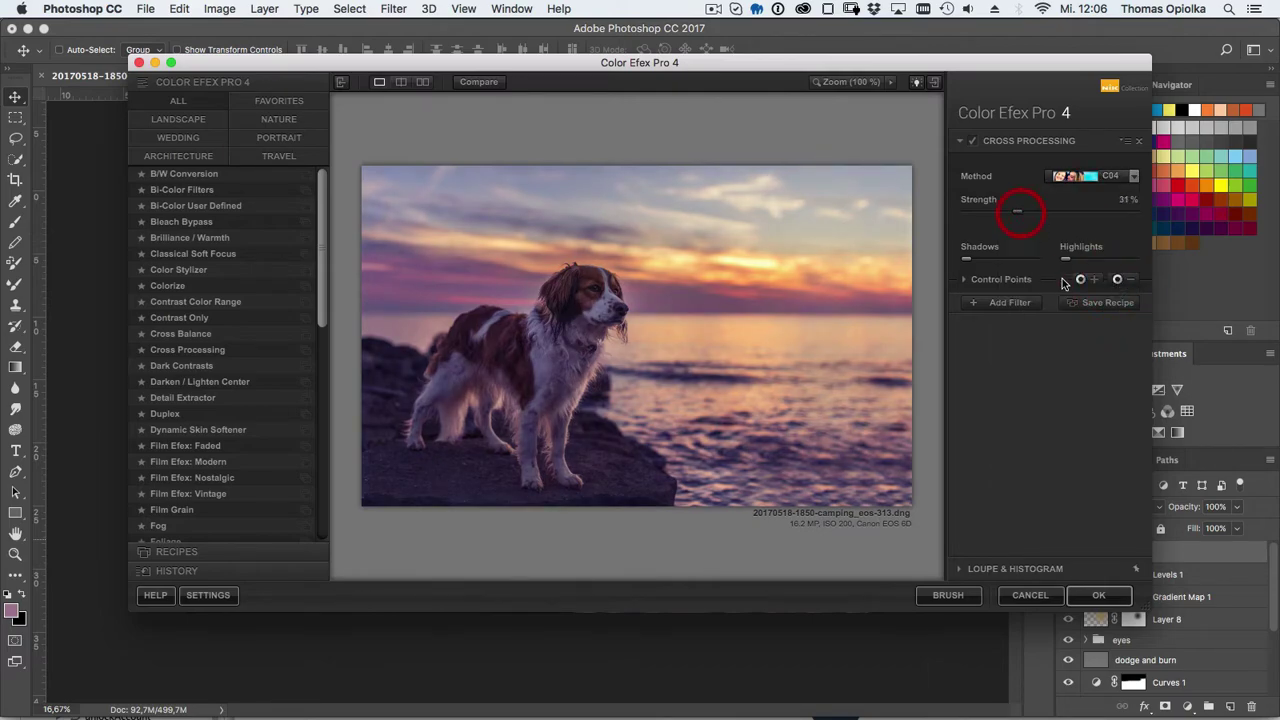
- Add Detail Extractor at 11% with a control point on the dog's head and Fine radius
click(1009, 302)
click(183, 397)
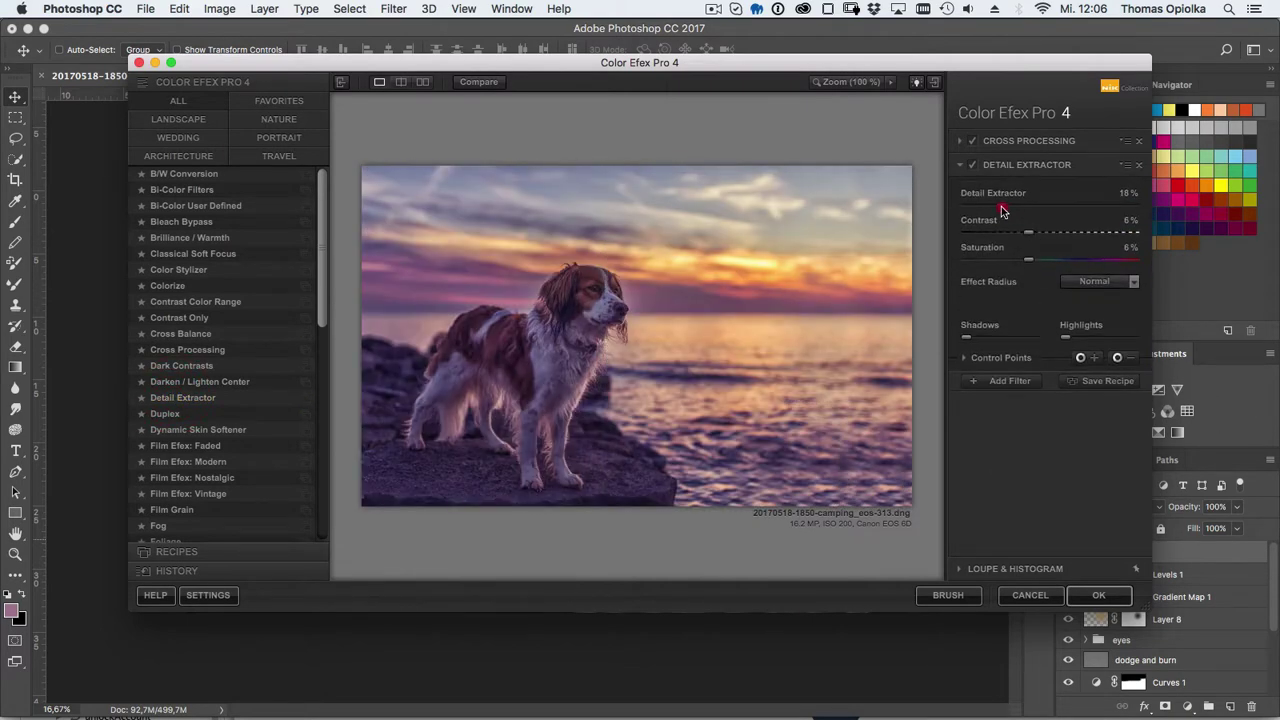
click(1080, 358)
click(585, 334)
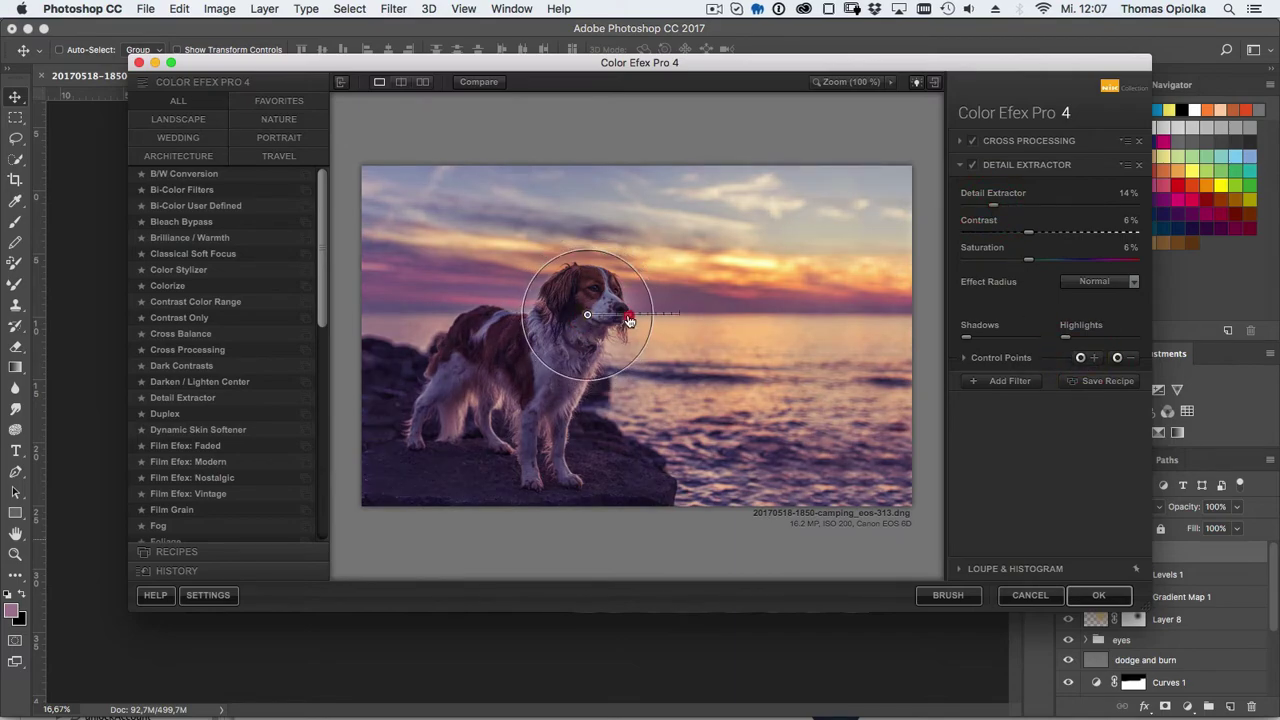
mouse_move(993, 205)
mouse_down()
mouse_move(1023, 233)
mouse_move(1027, 262)
mouse_up()
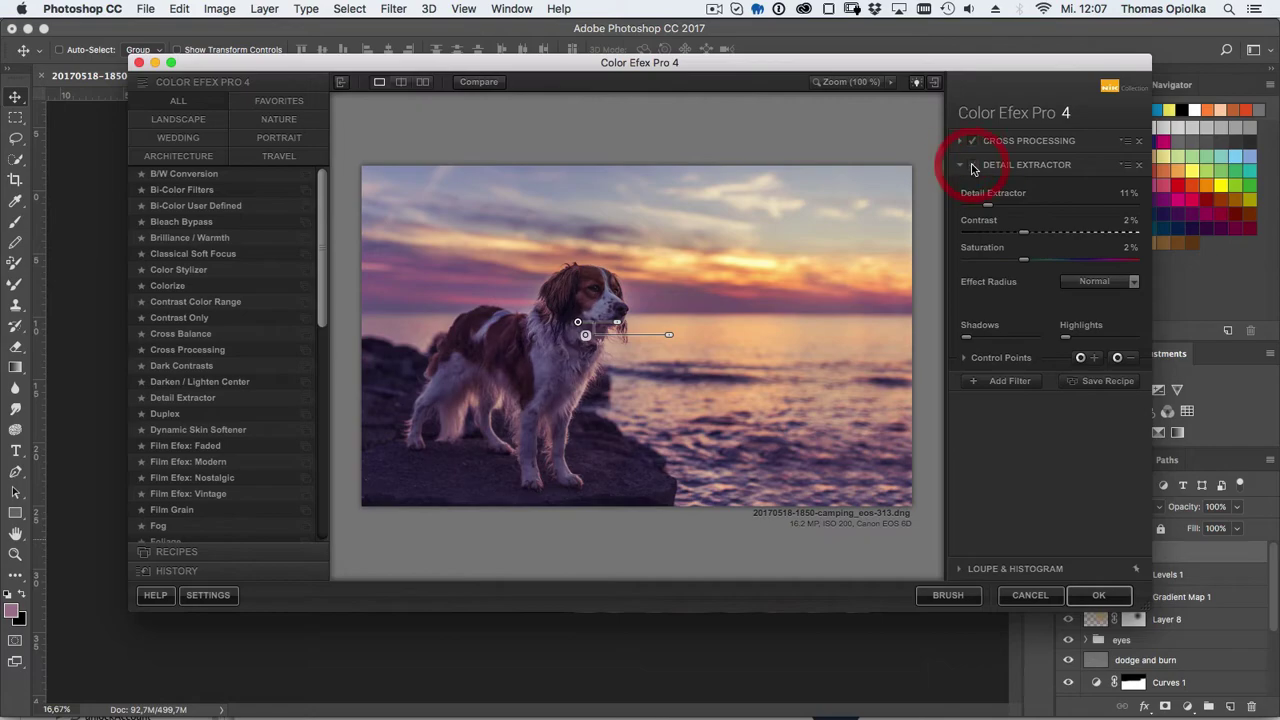
click(1098, 300)
click(1010, 381)
- Add a Contrast Only filter at 4%
scroll(240, 410, down, 3)
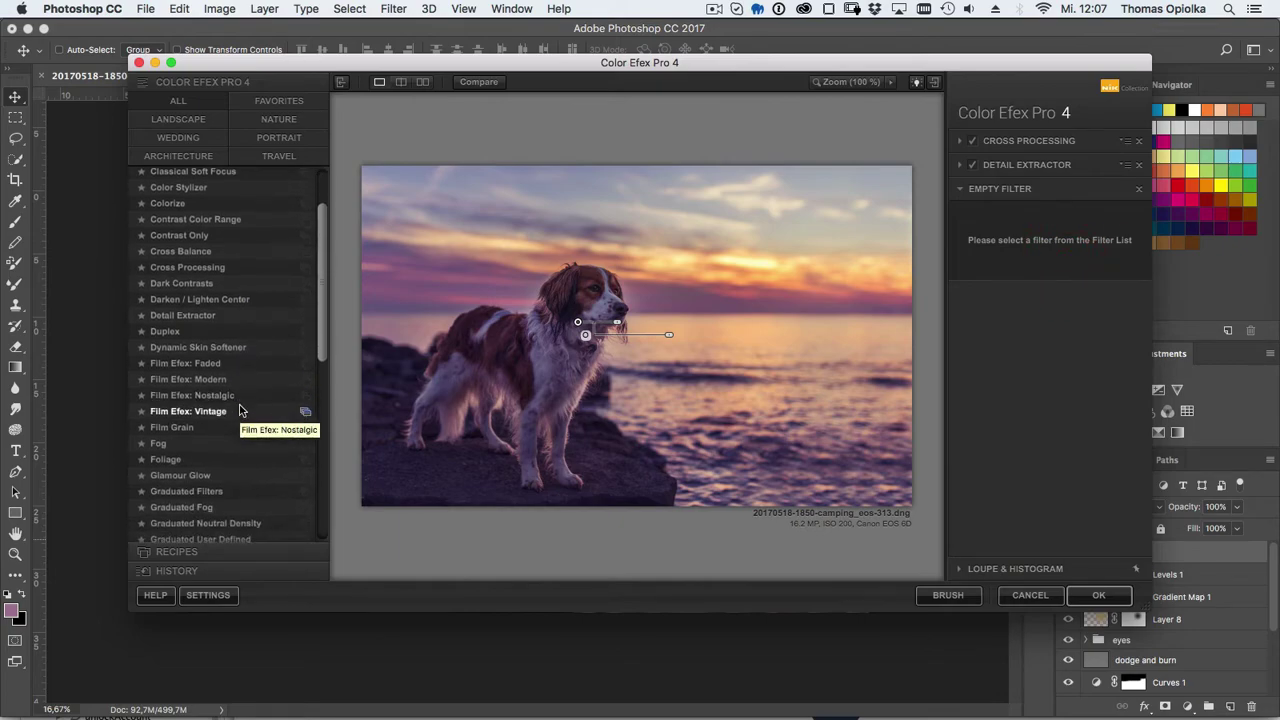
scroll(240, 410, up, 3)
click(305, 317)
drag(1049, 288, 1063, 320)
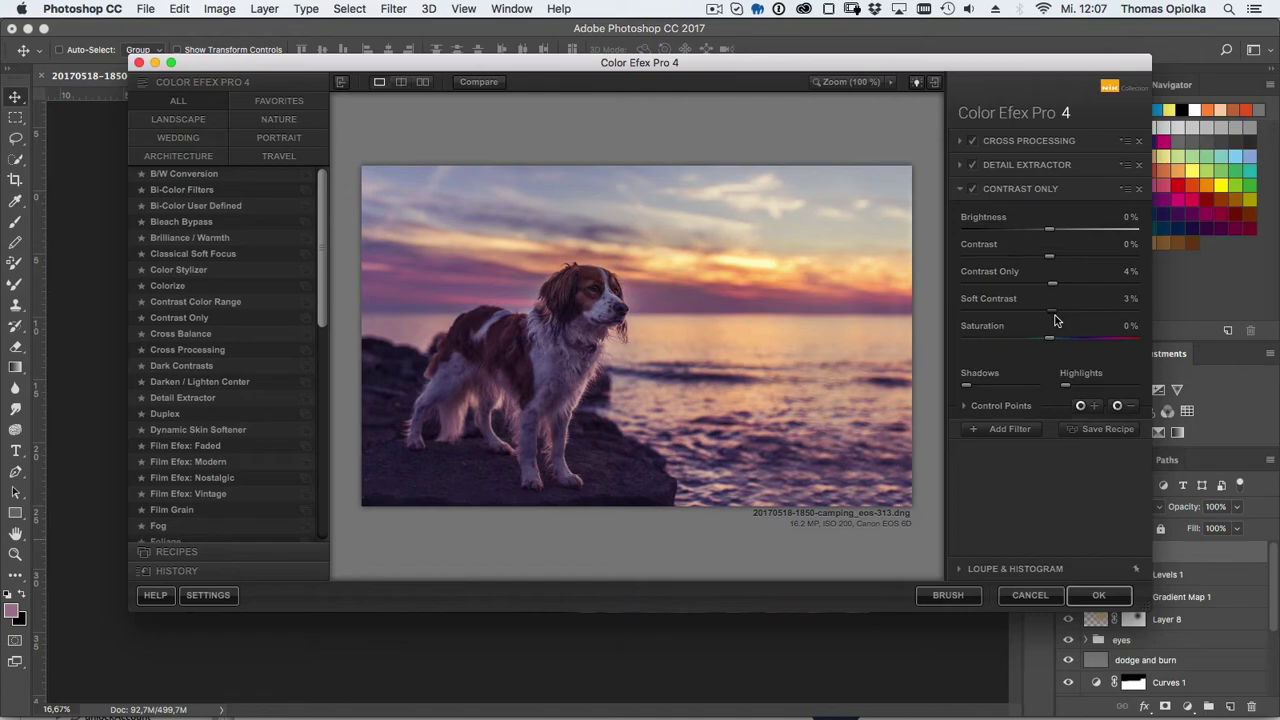
- Add Cross Balance with the Daylight To Tungsten (2) preset at about 10% strength
click(1010, 428)
click(305, 333)
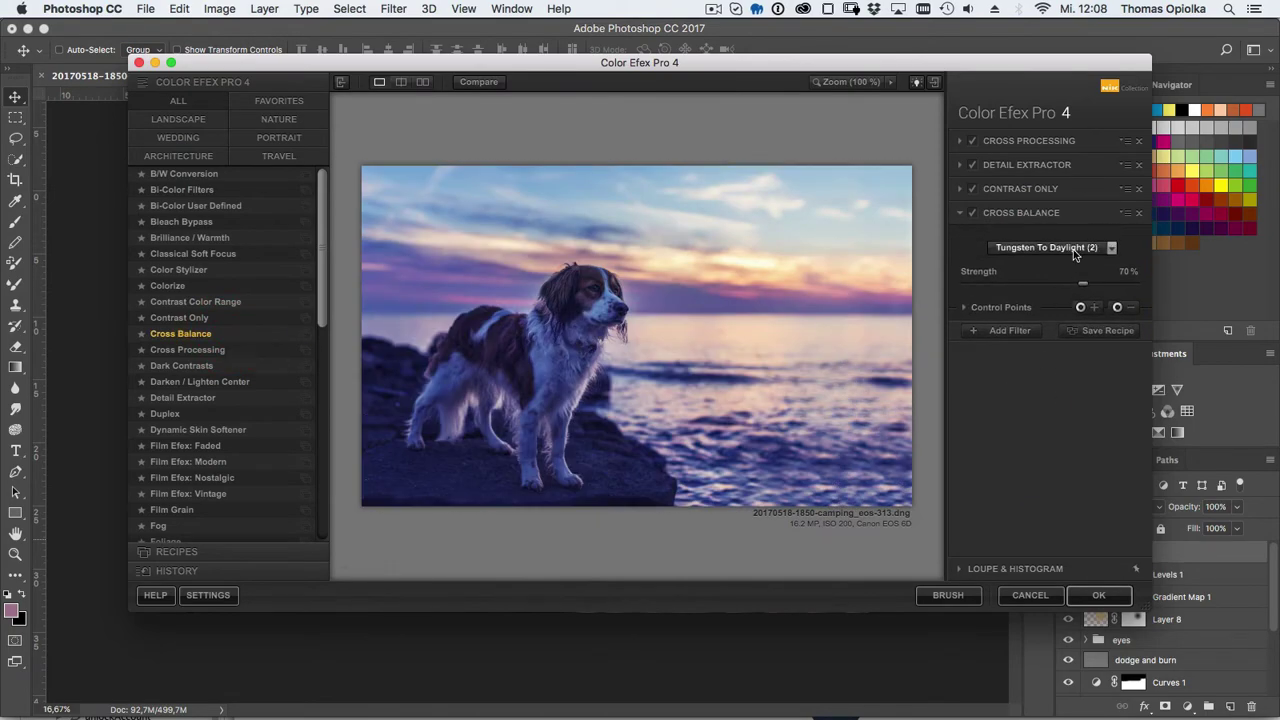
click(1046, 247)
click(1066, 297)
drag(1082, 285, 995, 285)
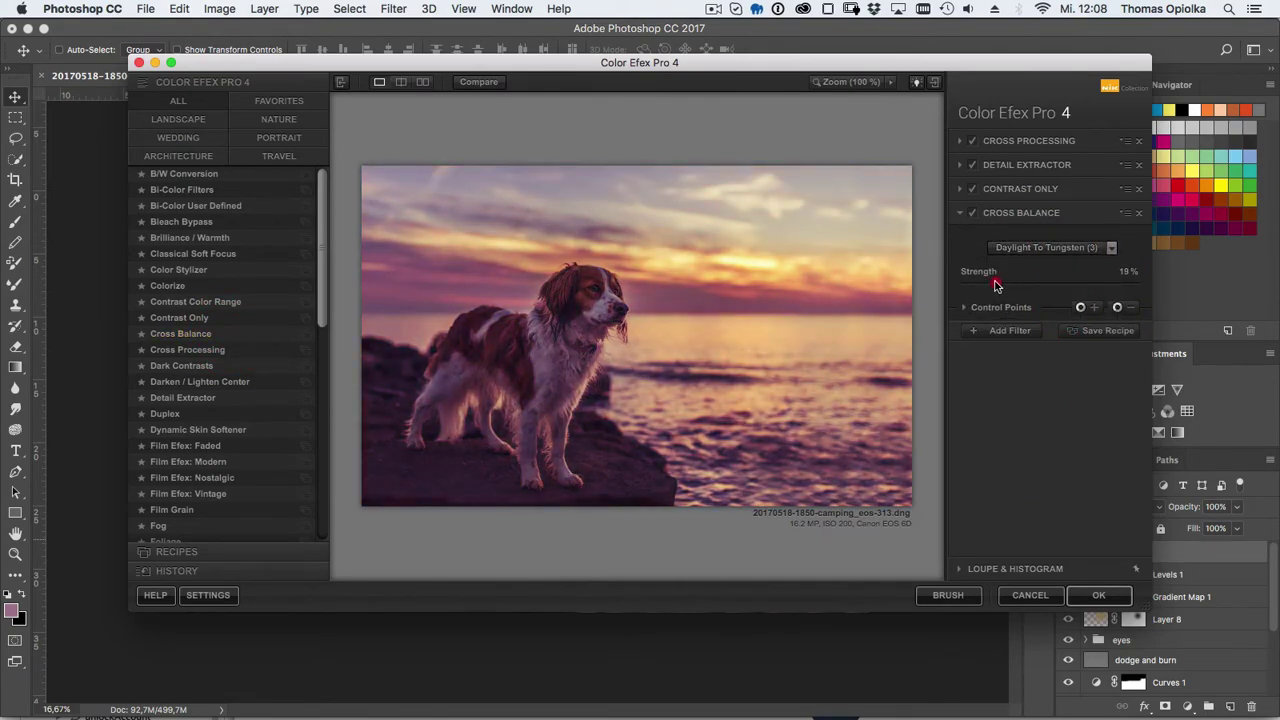
click(1046, 247)
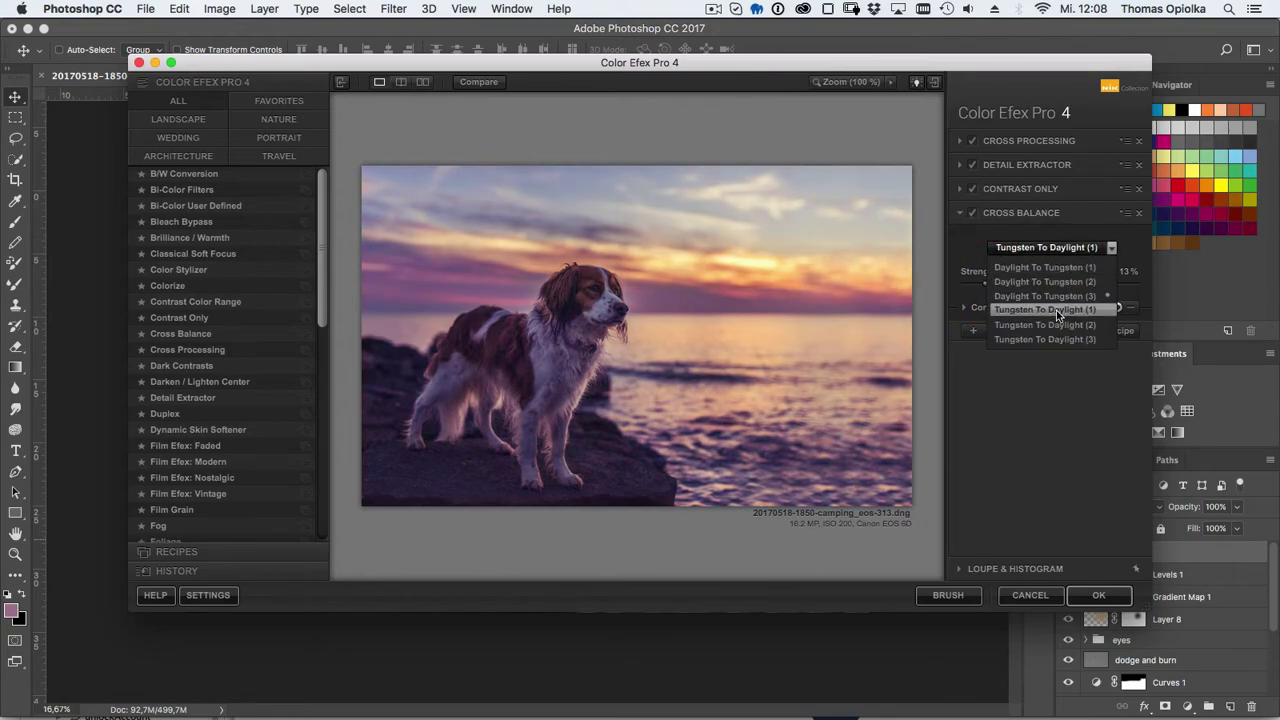
click(1057, 279)
drag(993, 285, 988, 289)
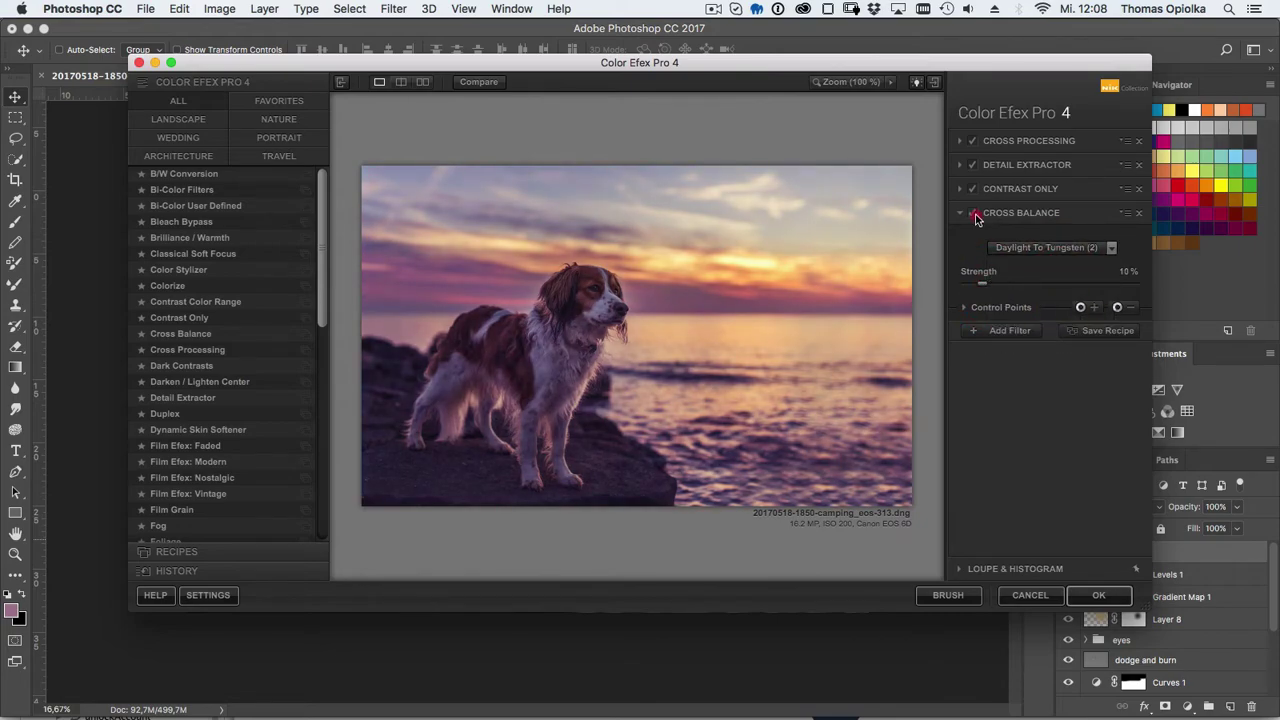
click(972, 213)
- Try Duplex and Glamour Glow, then settle on Brilliance / Warmth with warmth at 29%
click(1006, 330)
click(165, 413)
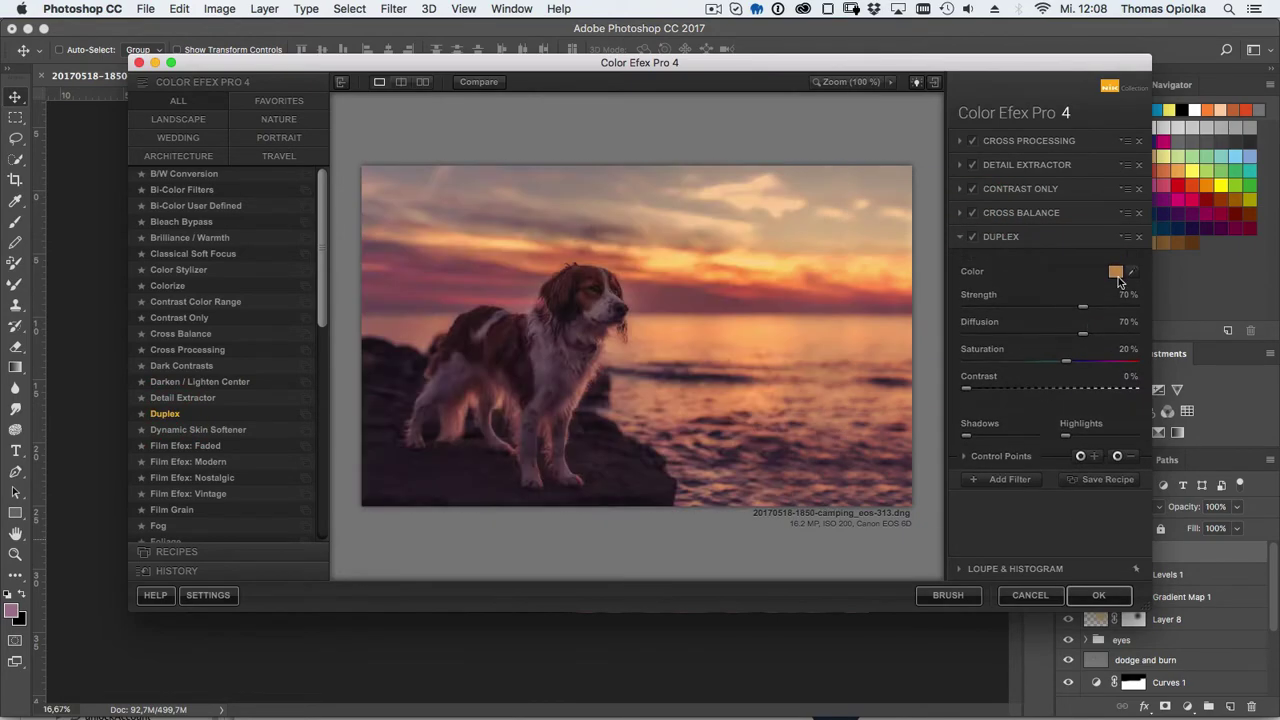
double_click(1075, 334)
drag(1066, 360, 1047, 364)
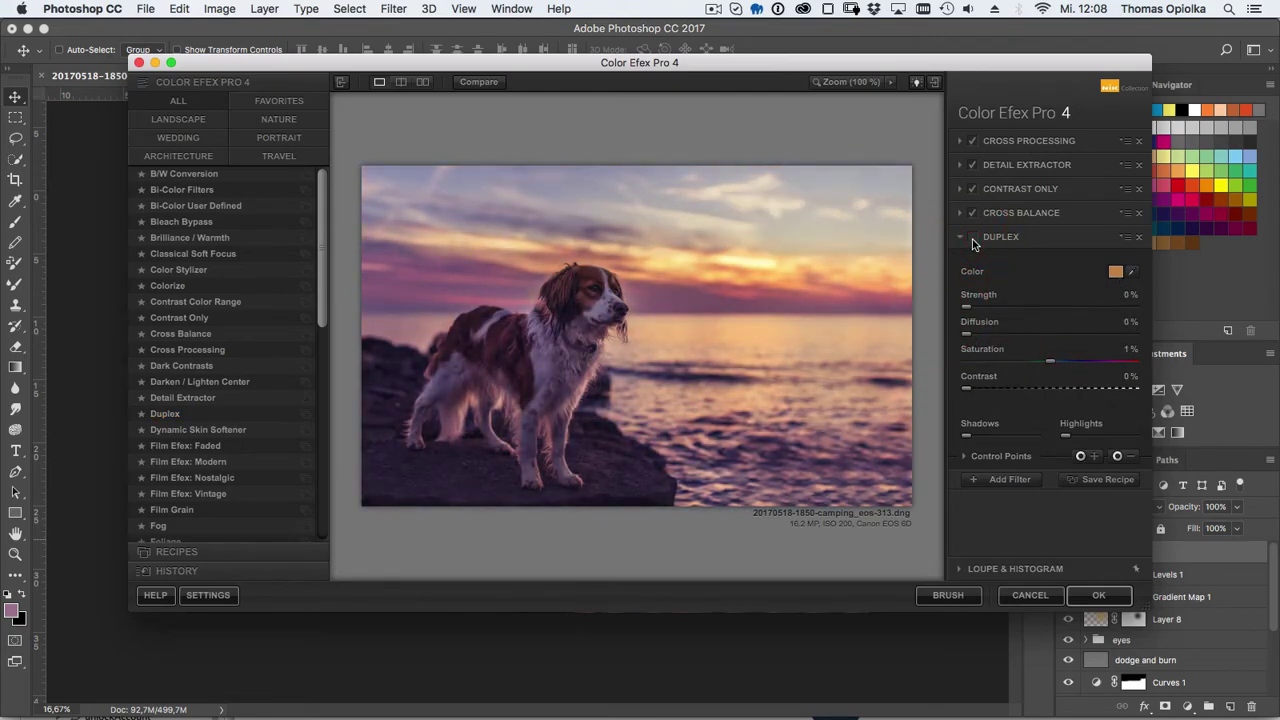
scroll(248, 450, down, 3)
click(180, 509)
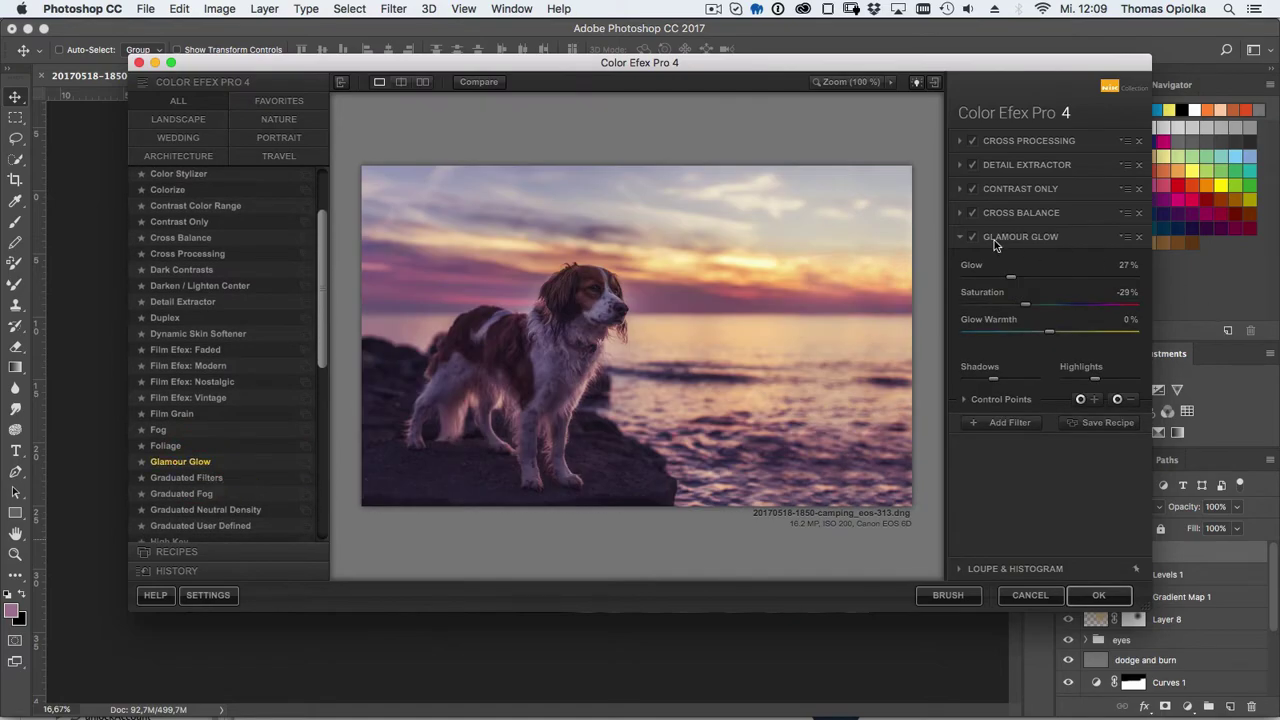
scroll(180, 320, up, 3)
click(190, 238)
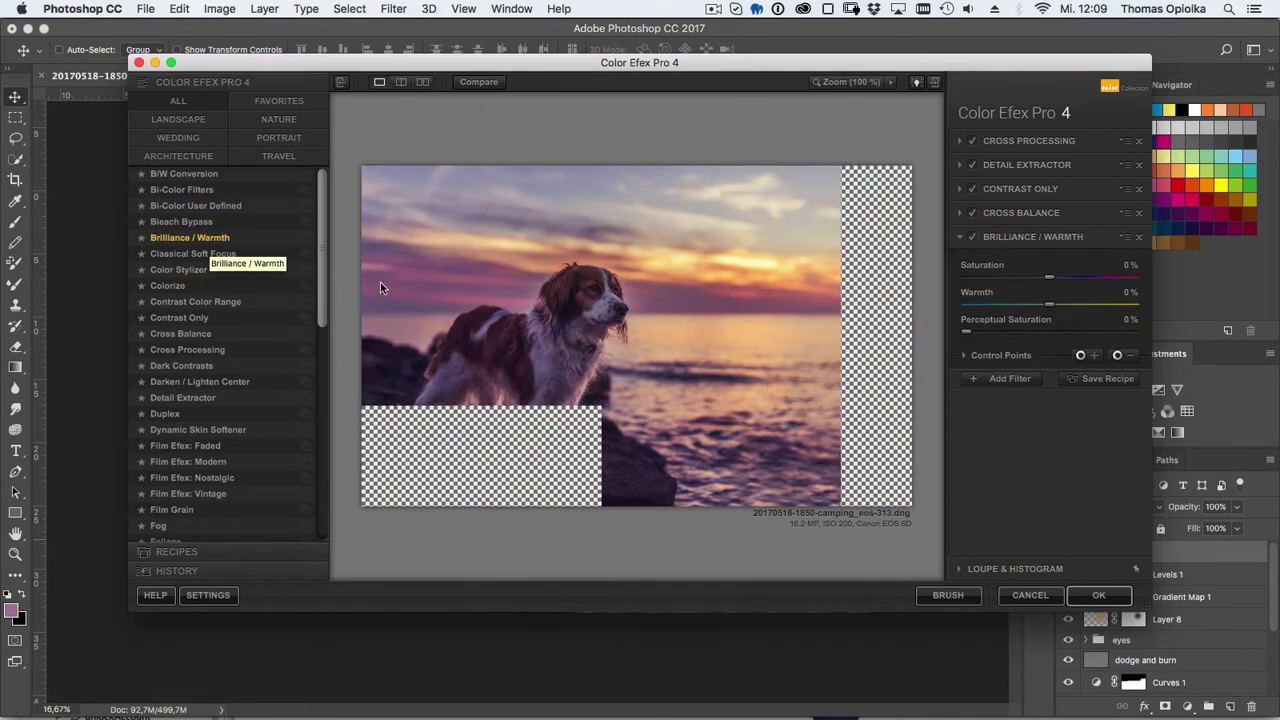
mouse_move(1048, 307)
mouse_down()
mouse_move(1073, 307)
mouse_move(1060, 305)
mouse_up()
- Test and remove a Sunlight filter, then apply the filter stack to the photo
click(1009, 378)
scroll(240, 430, down, 10)
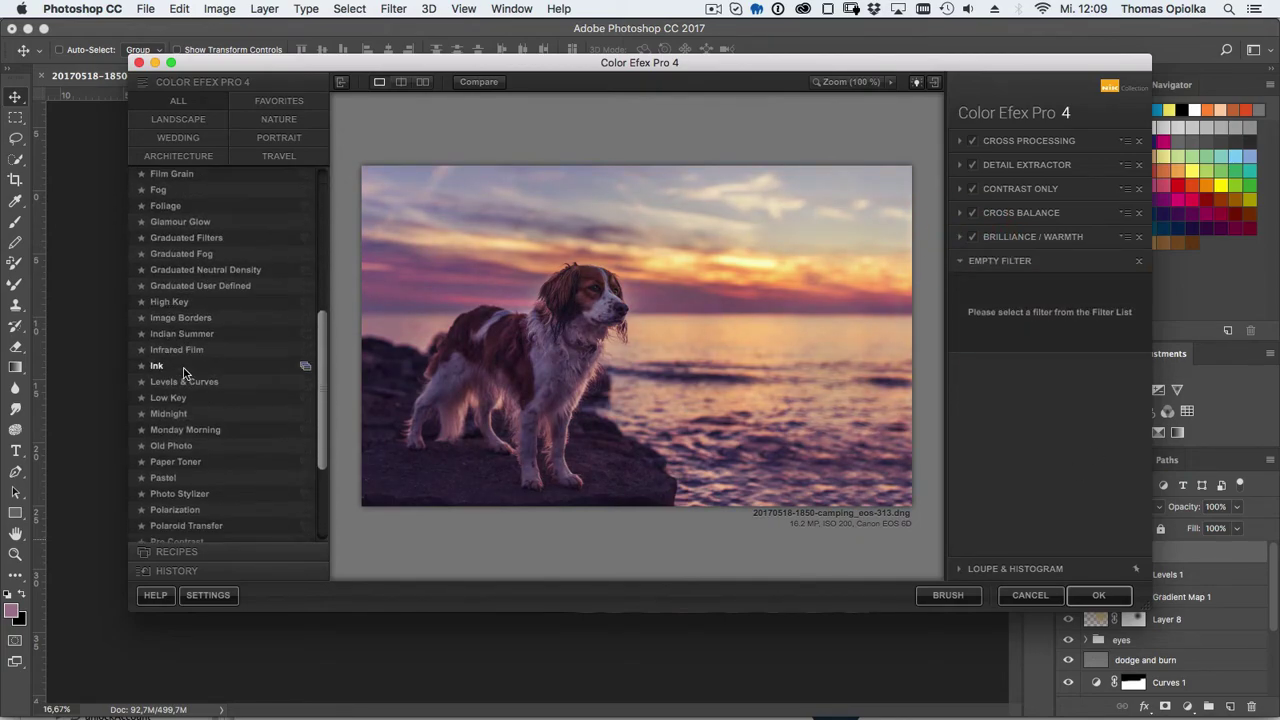
scroll(225, 380, down, 3)
scroll(215, 402, down, 2)
click(172, 457)
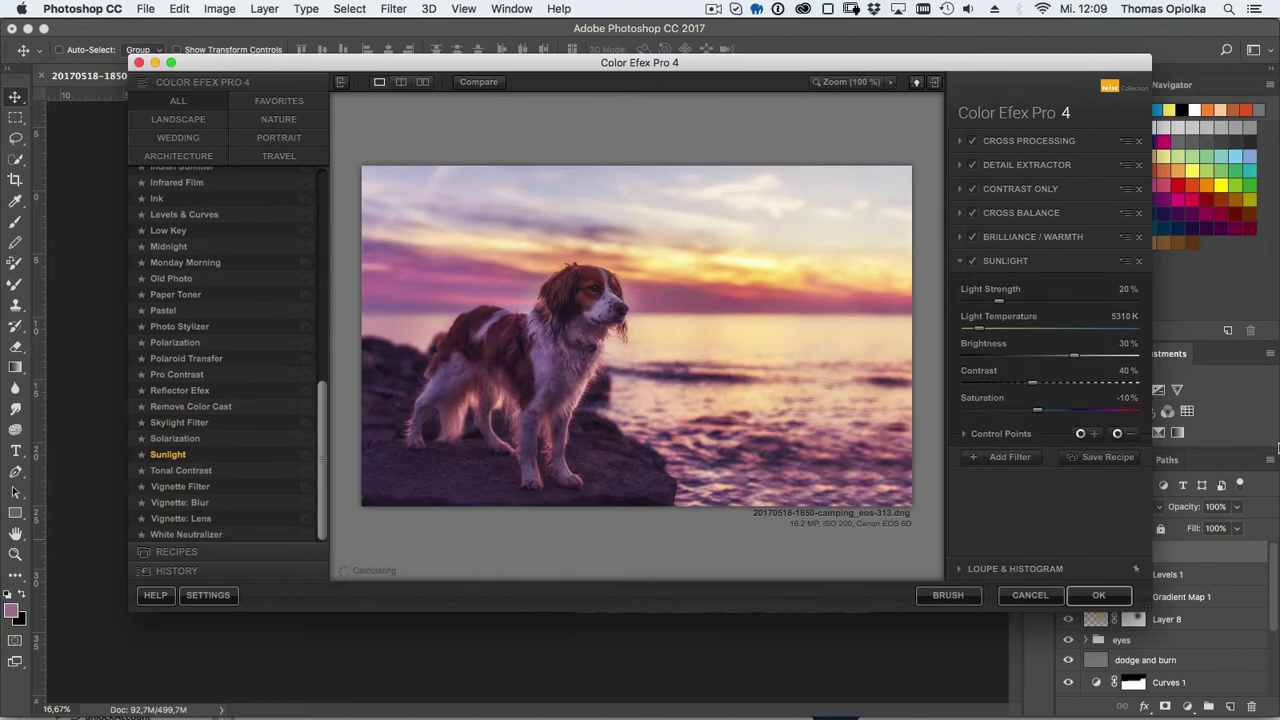
click(971, 261)
click(971, 261)
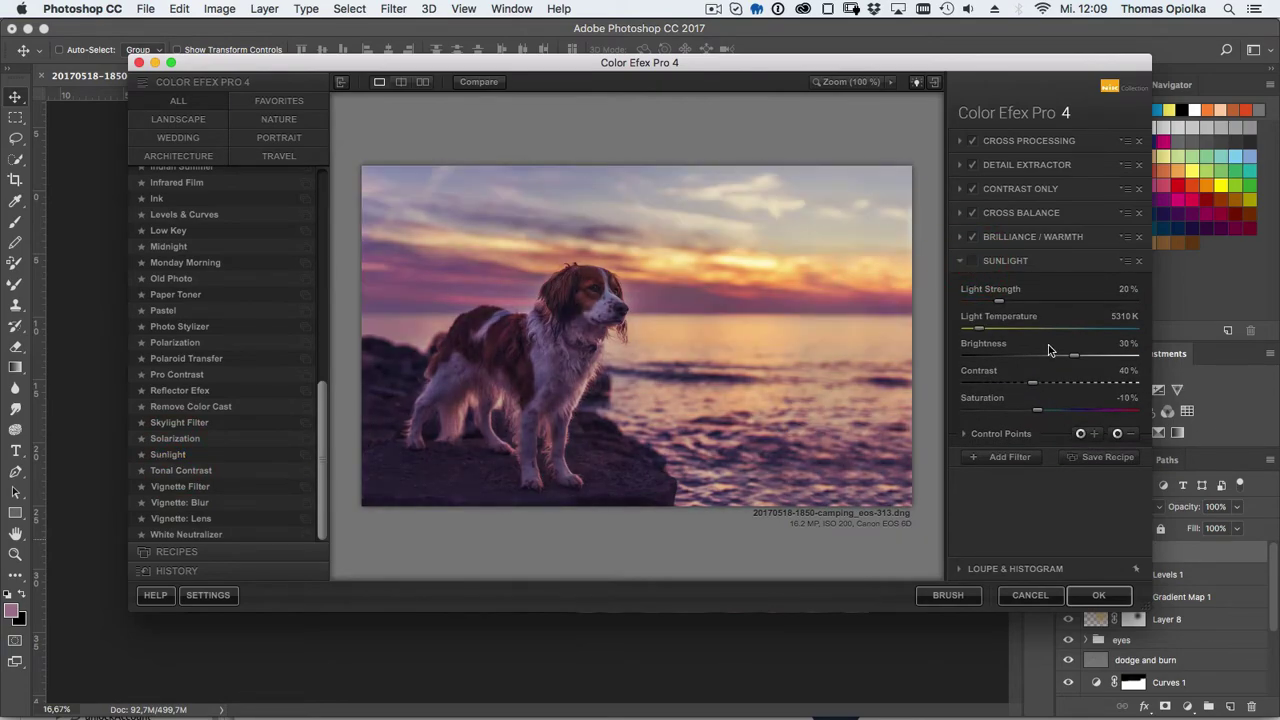
click(1139, 262)
click(947, 598)
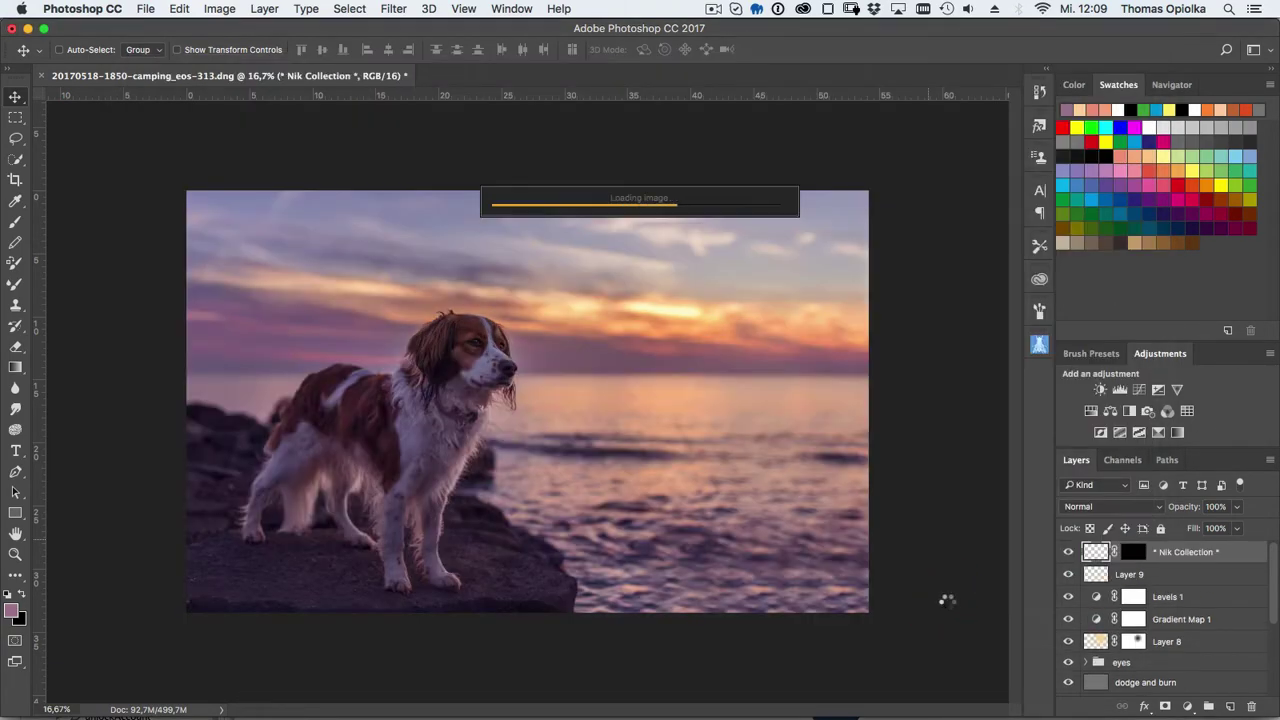
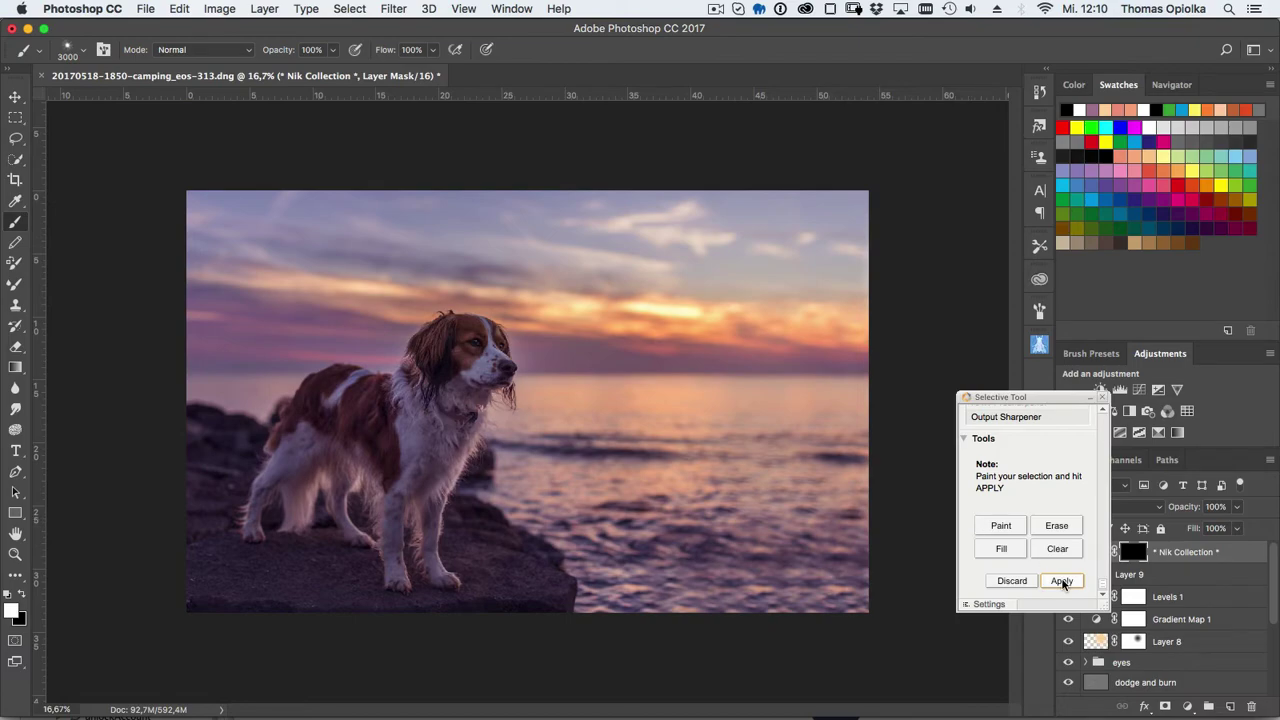
- Fill the Selective Tool mask and apply Color Efex Pro 4 to the whole photo
click(1010, 552)
click(1061, 581)
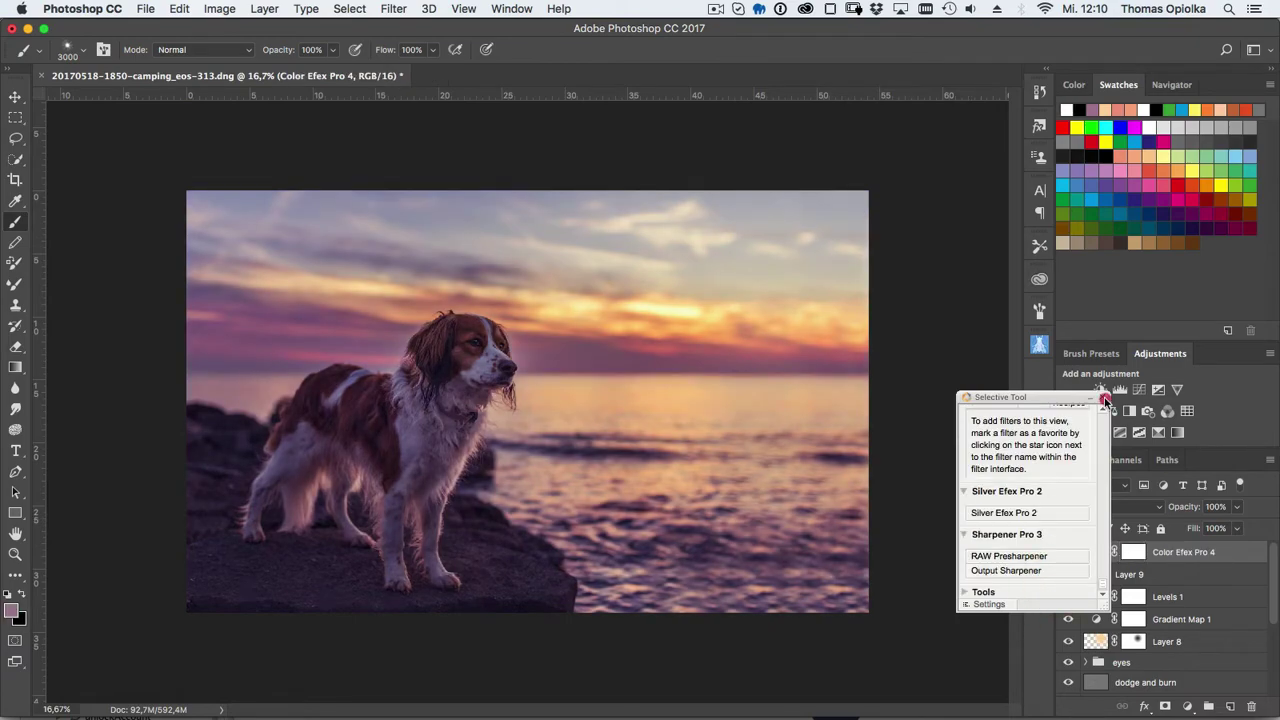
scroll(435, 355, up, 3)
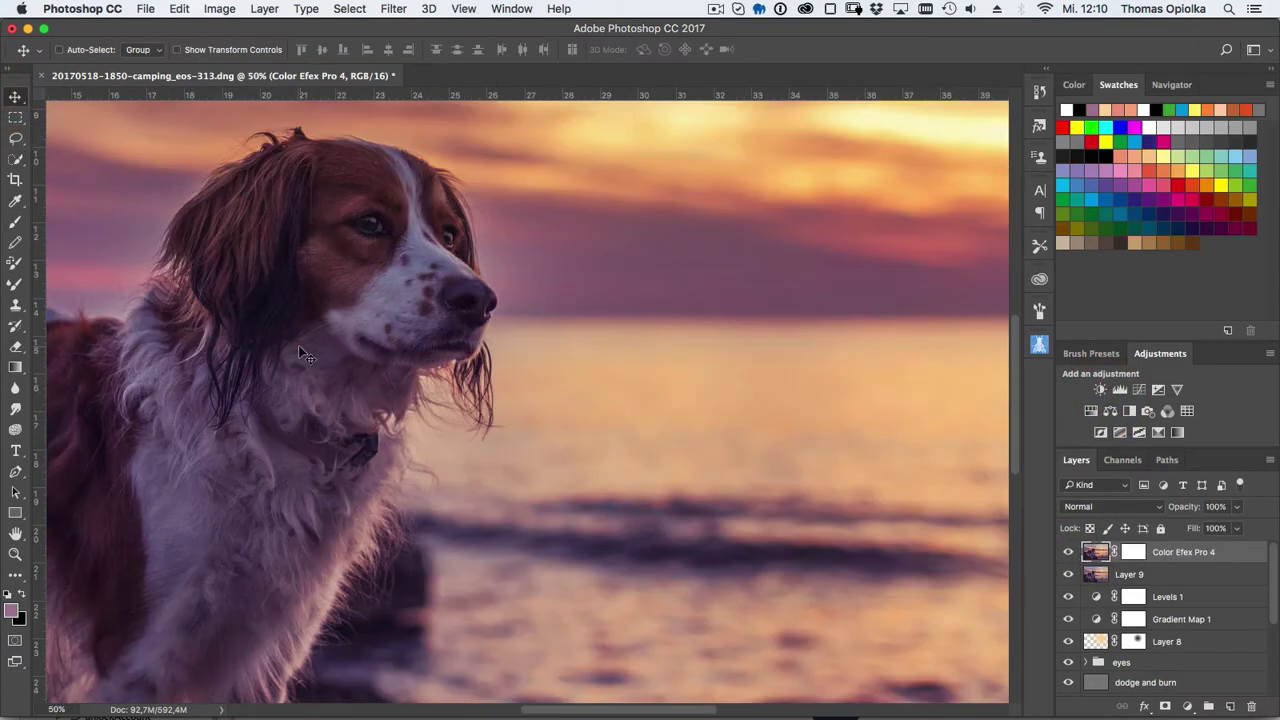
scroll(480, 451, up, 3)
scroll(480, 451, down, 3)
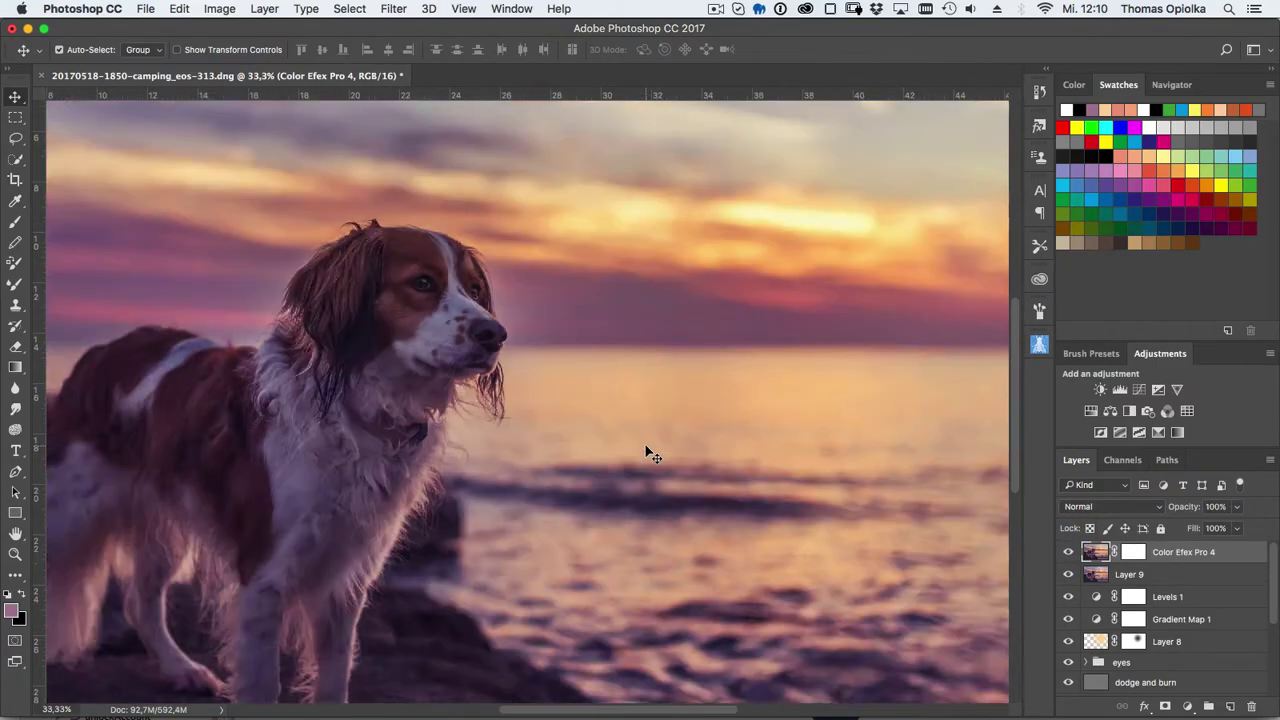
scroll(646, 453, down, 1)
- Set the Color Efex Pro 4 layer to 80% opacity and add an empty Layer 10
click(1068, 552)
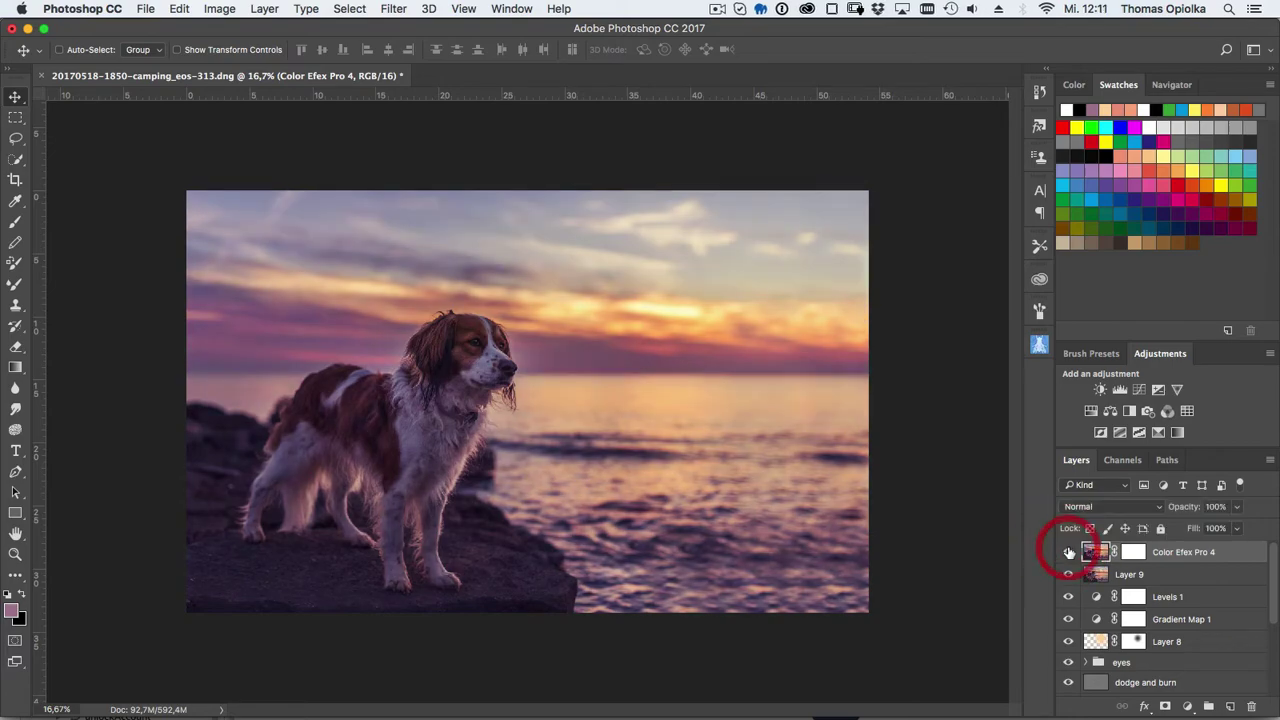
click(1237, 508)
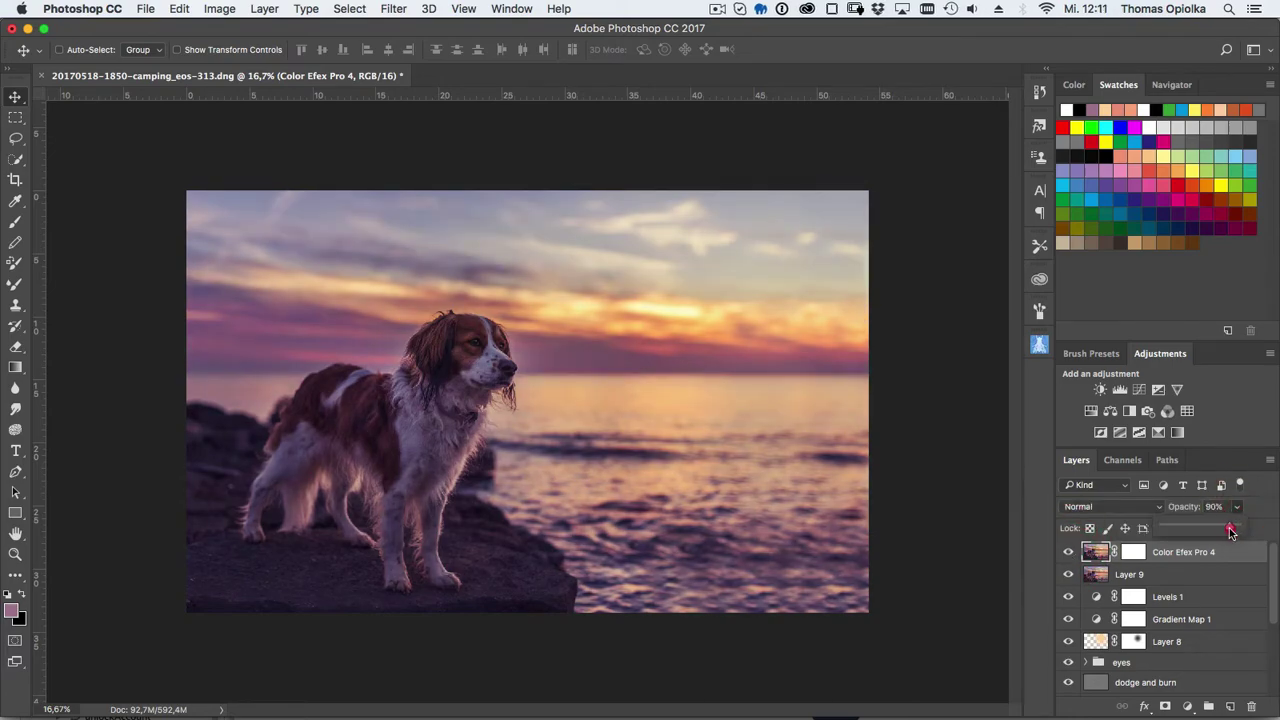
click(1066, 552)
click(1230, 706)
- Duplicate the Color Efex Pro 4 layer
click(1134, 575)
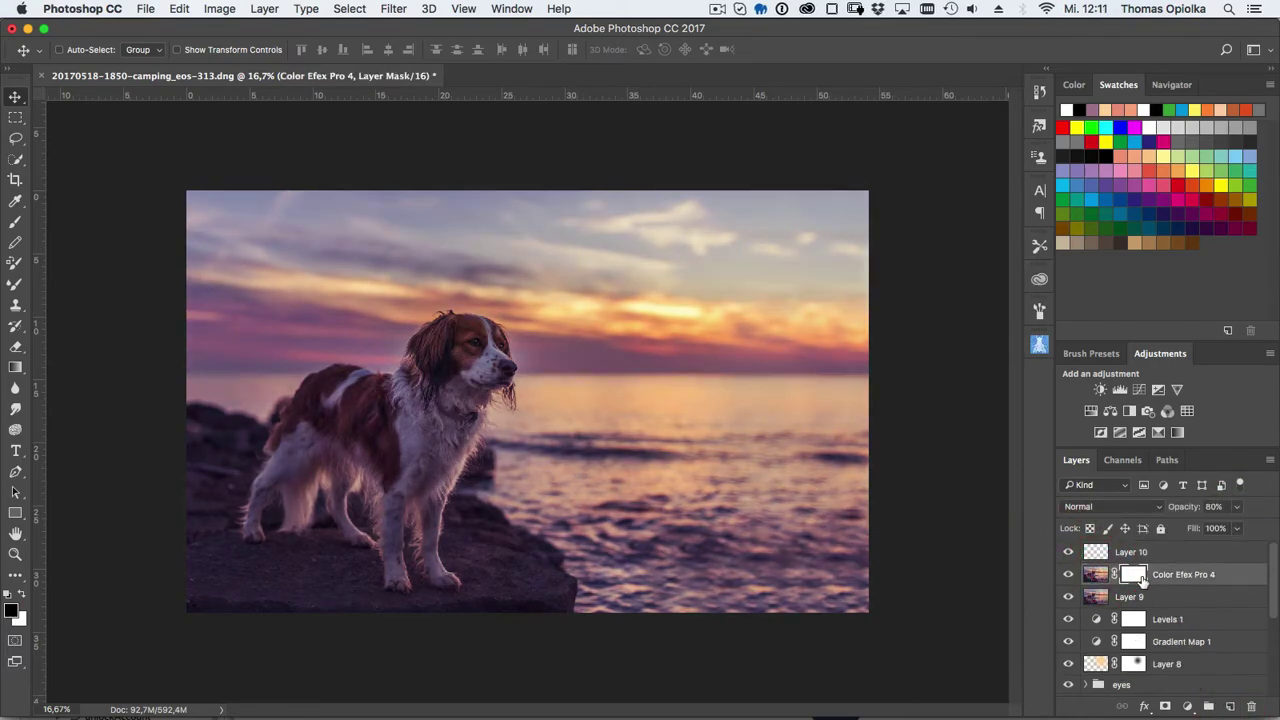
right_click(1100, 576)
click(1098, 575)
right_click(1098, 575)
click(1078, 128)
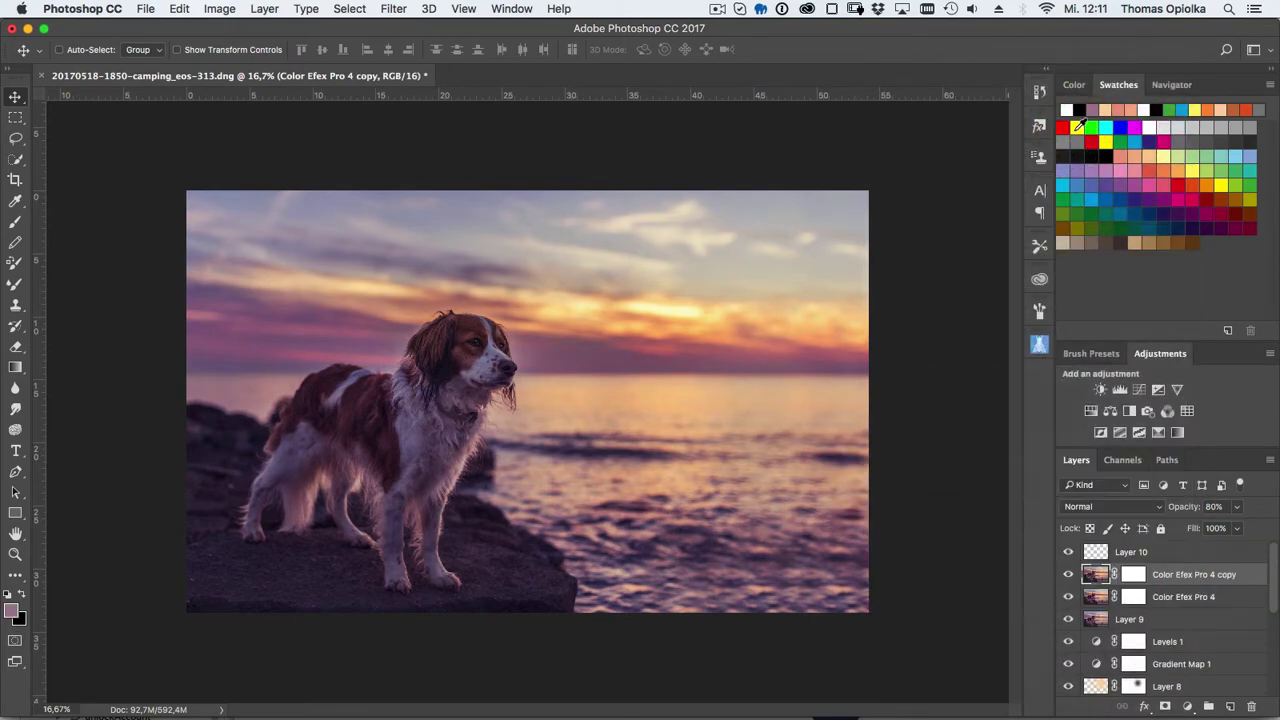
- Run the High Pass filter on the copy and set its blend mode to Soft Light
click(349, 8)
click(620, 349)
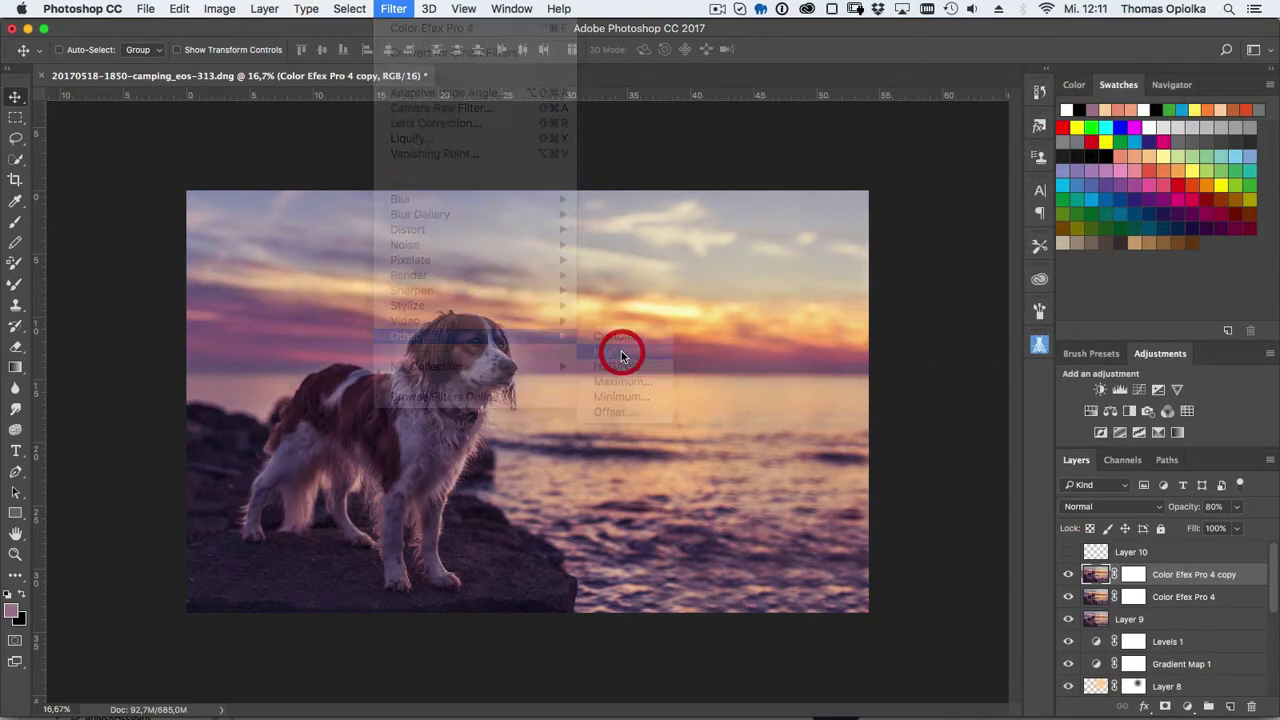
click(728, 245)
click(1110, 506)
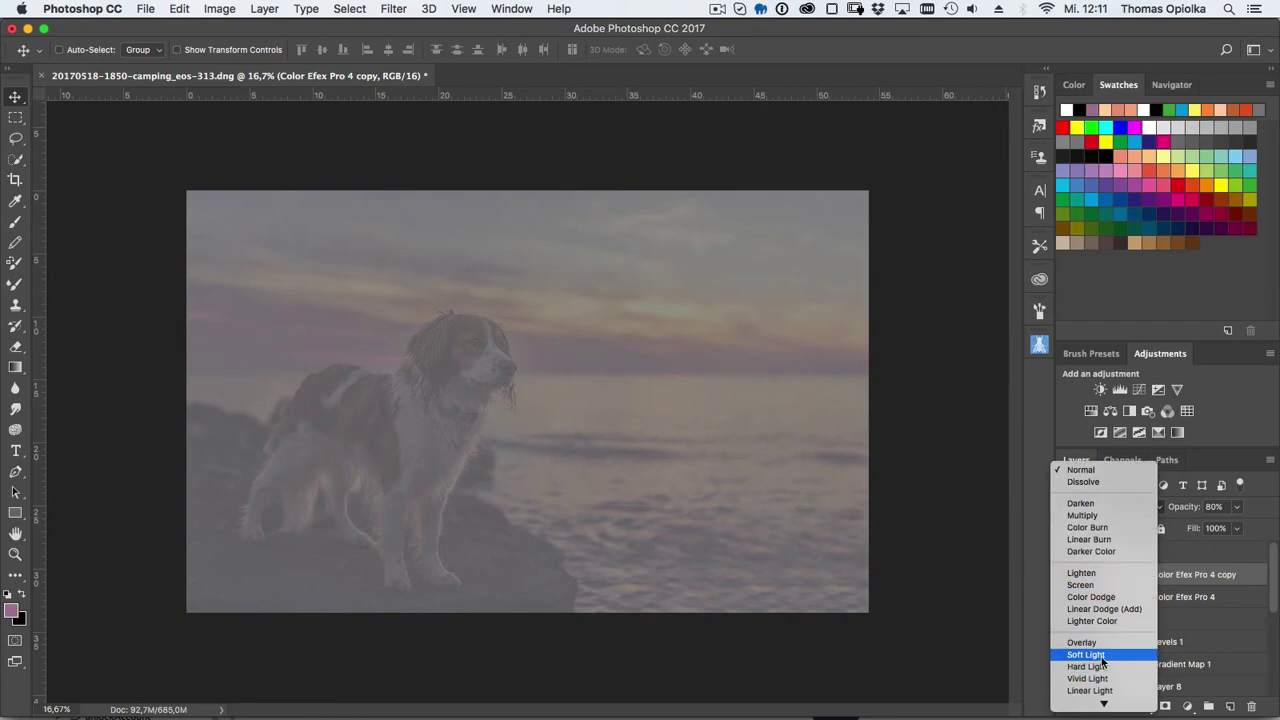
click(1100, 648)
click(1110, 506)
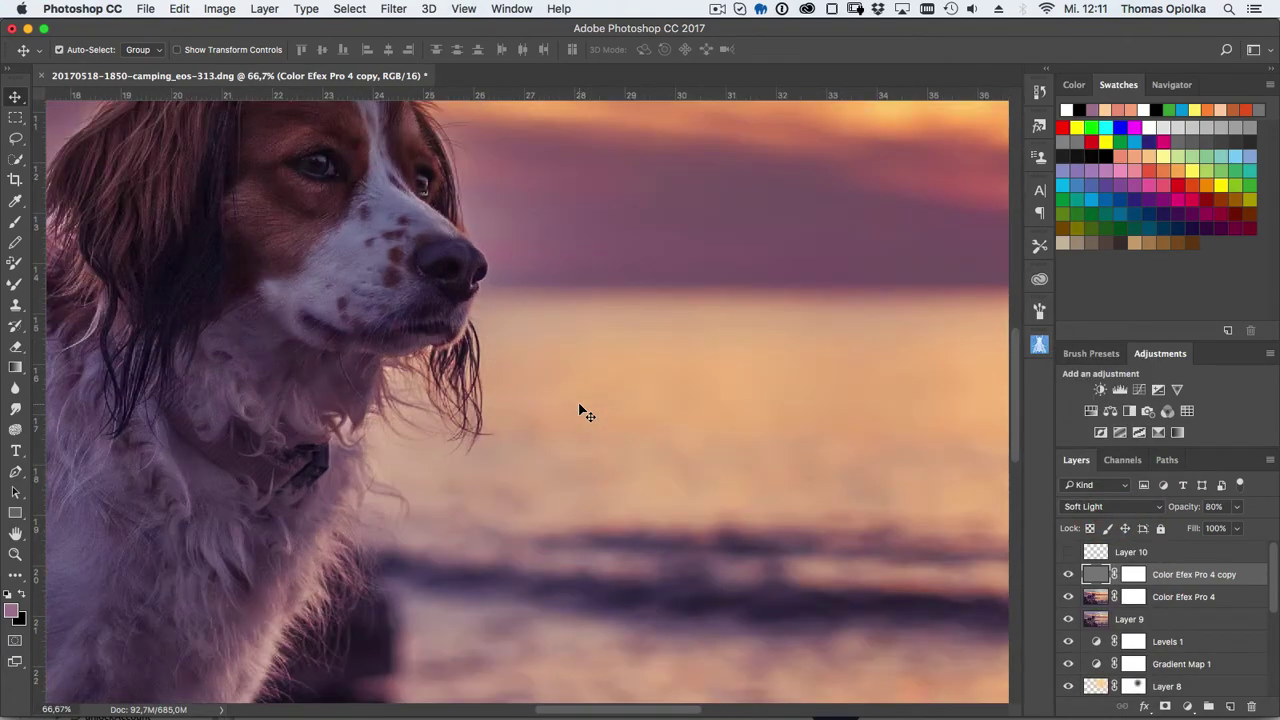
- Zoom in on the dog's head and duplicate the Color Efex Pro 4 layer again
click(472, 437)
click(1080, 590)
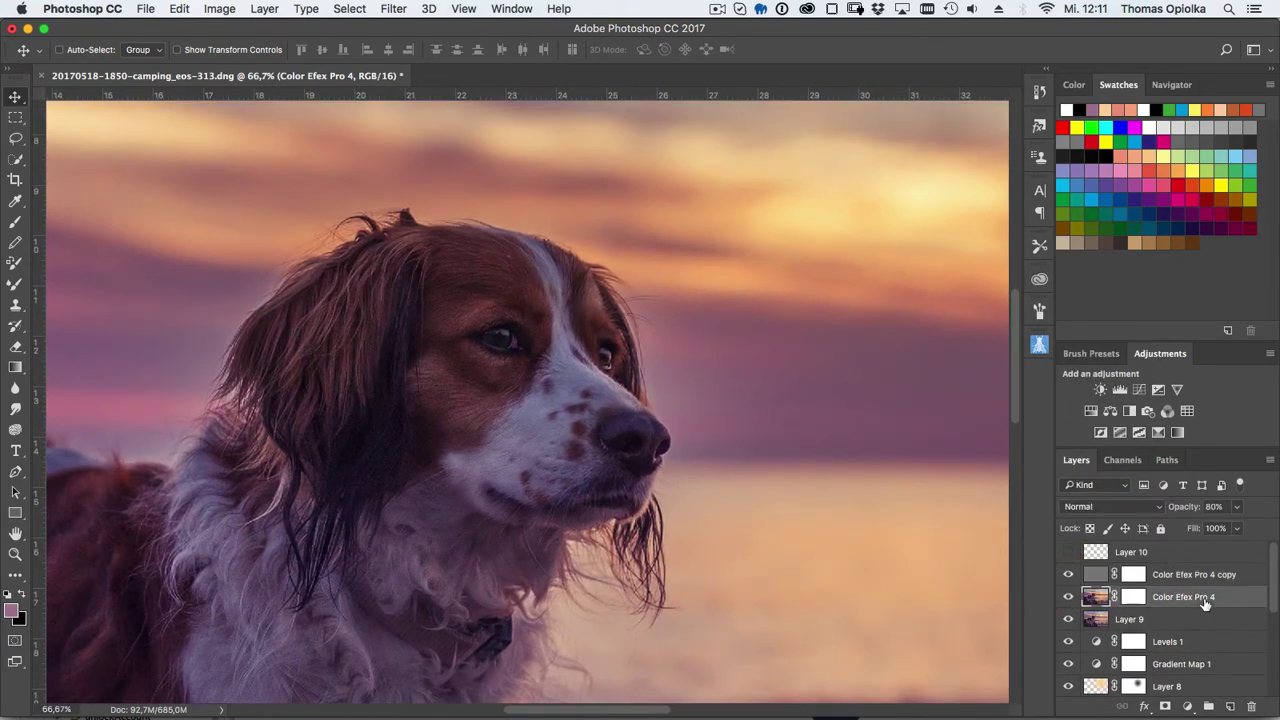
right_click(1100, 596)
click(1100, 135)
- Create copy 2 and apply Reduce Noise to it at strength 7
key(Return)
click(393, 8)
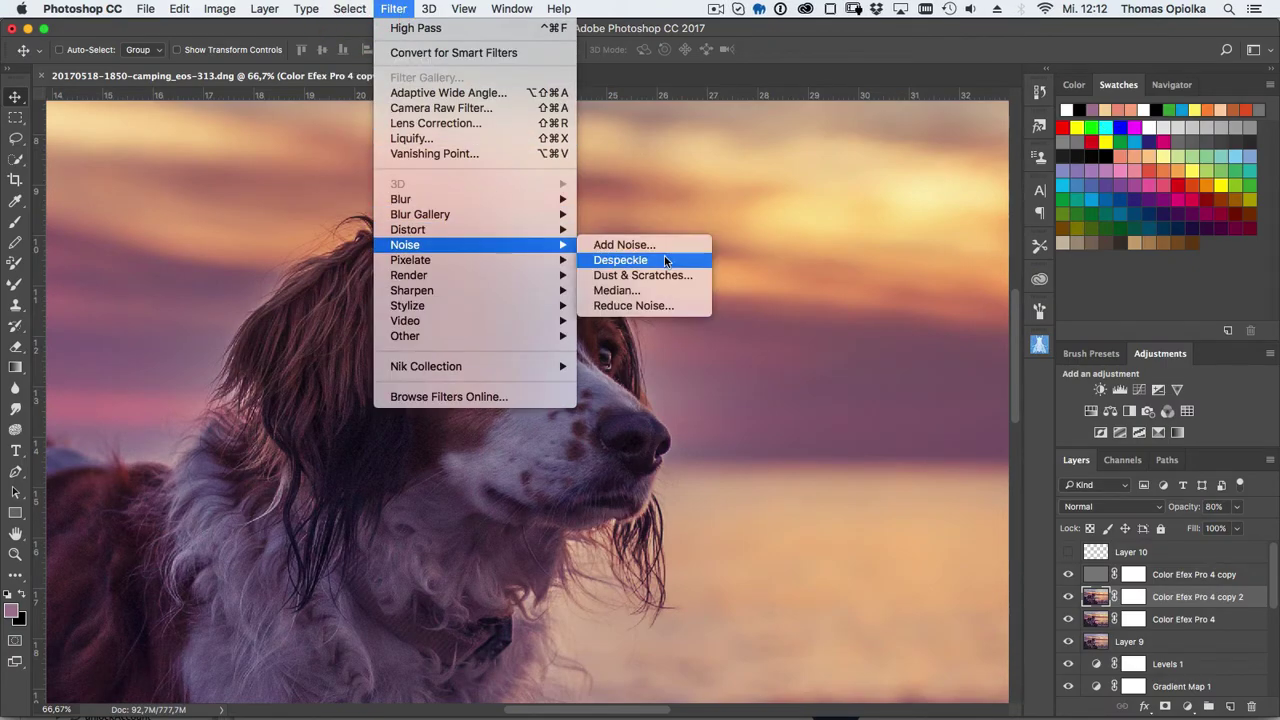
click(640, 305)
drag(924, 297, 868, 298)
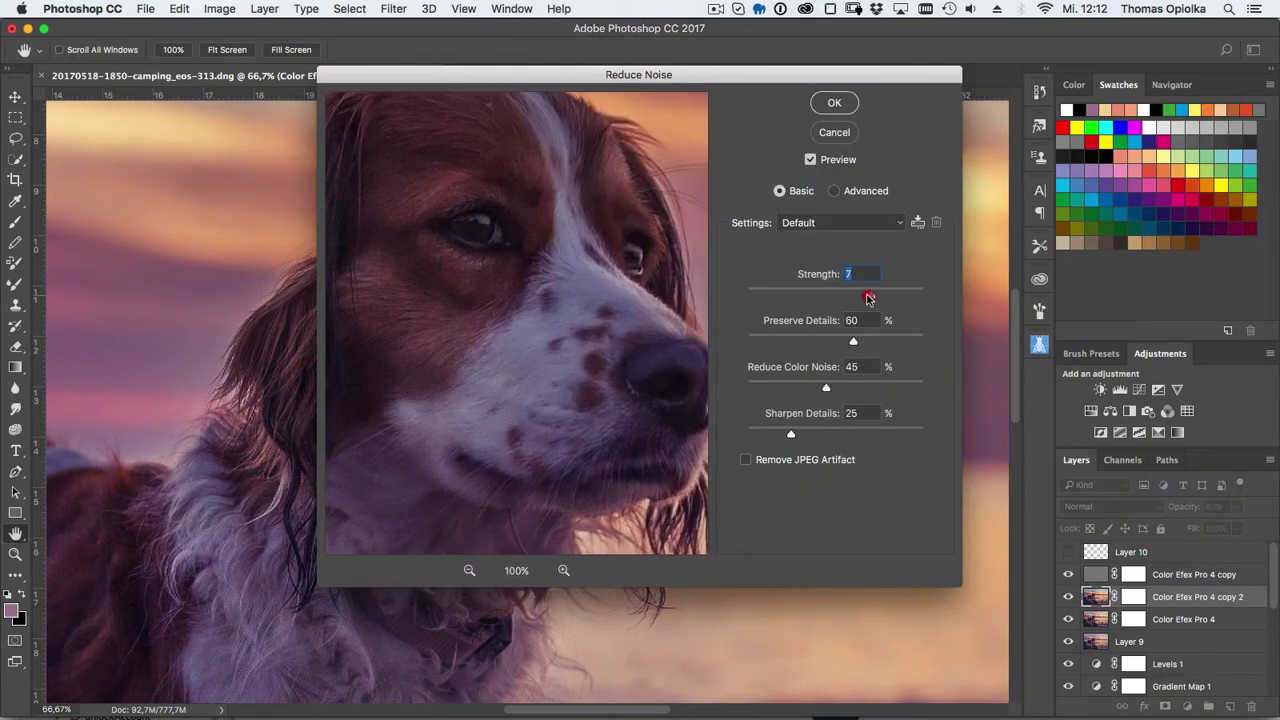
click(834, 106)
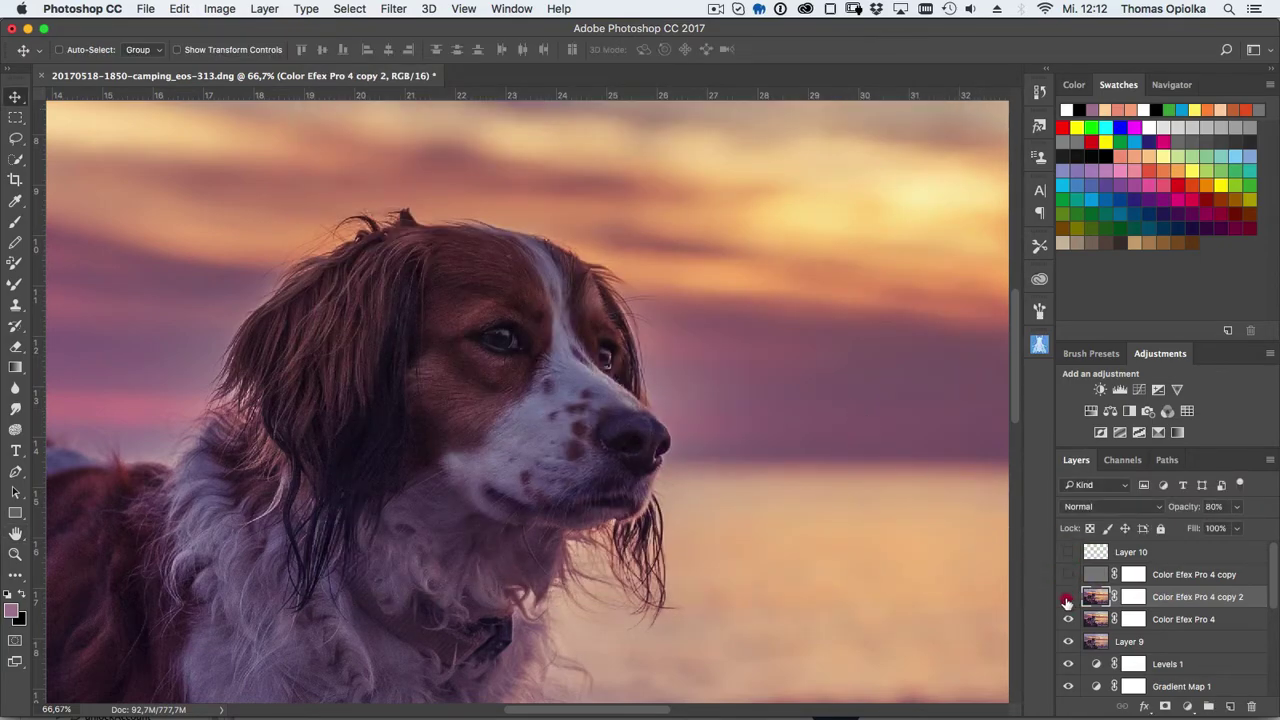
- Show the high-pass copy and rename the noise layer 'Noise Reduced'
click(1068, 574)
scroll(425, 345, down, 4)
text(Noise Redu)
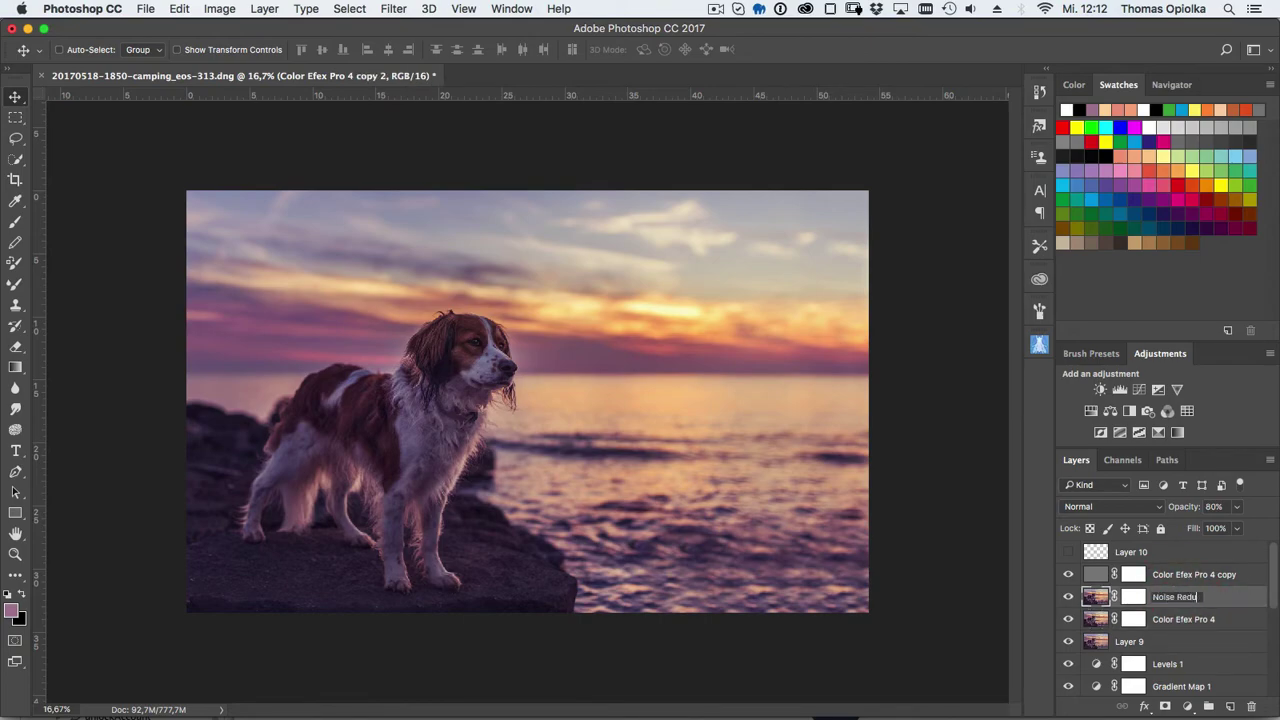
text(ced)
key(Return)
- Apply Reduce Noise again and inspect the detail on the dog's face
click(393, 8)
click(612, 305)
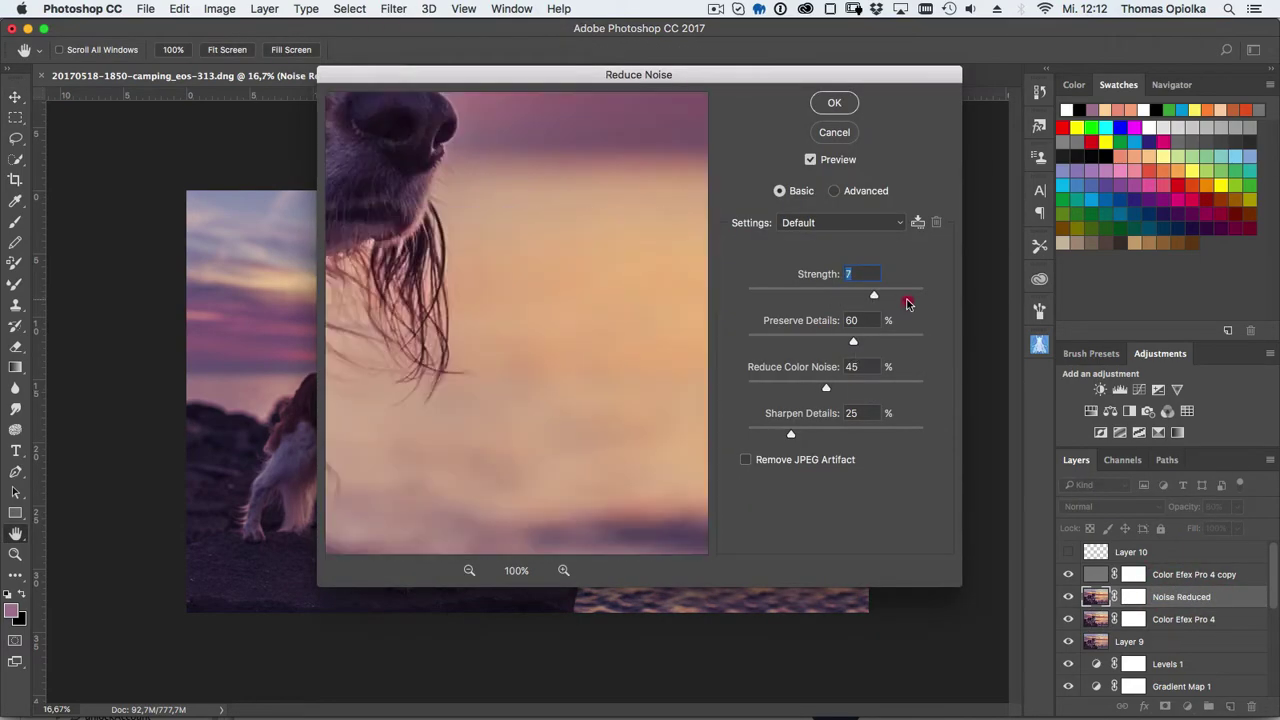
drag(515, 316, 640, 400)
click(834, 102)
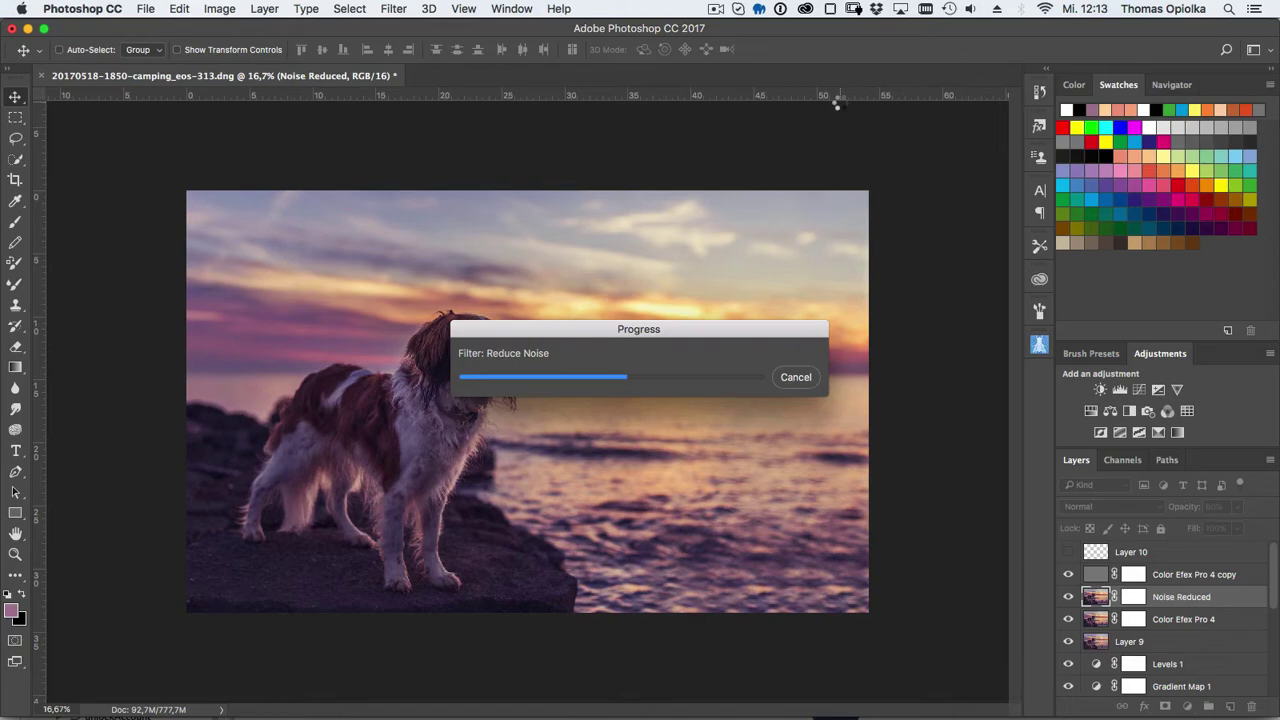
scroll(523, 391, up, 2)
scroll(523, 391, up, 2)
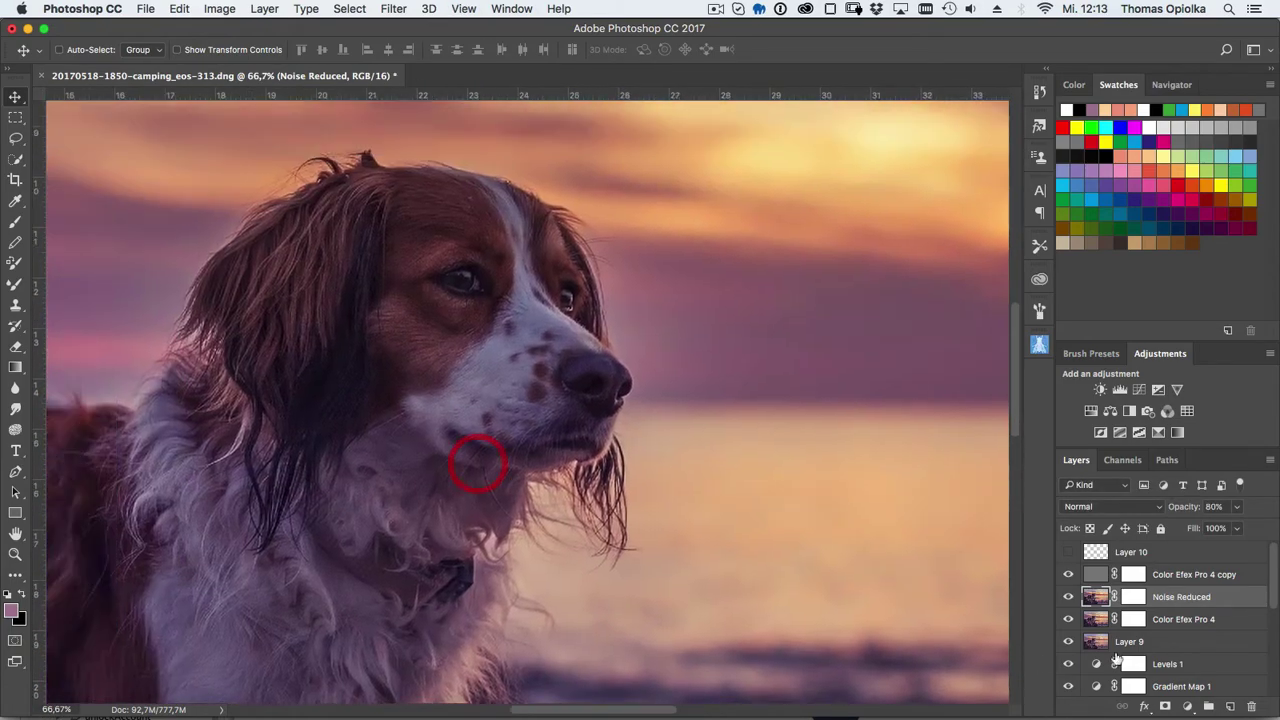
key(super+plus)
key(super+minus)
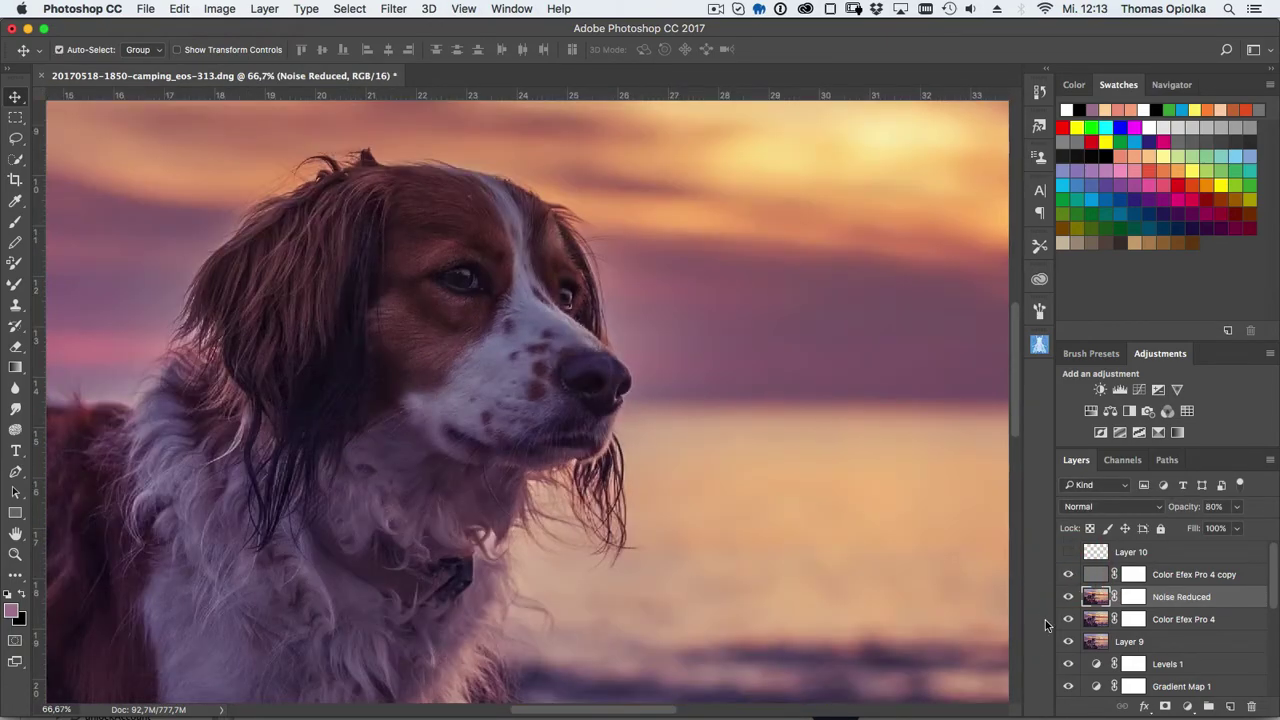
scroll(814, 537, down, 3)
scroll(700, 394, down, 1)
- Save the TIF, delete Layer 10, and return to Lightroom
key(super+s)
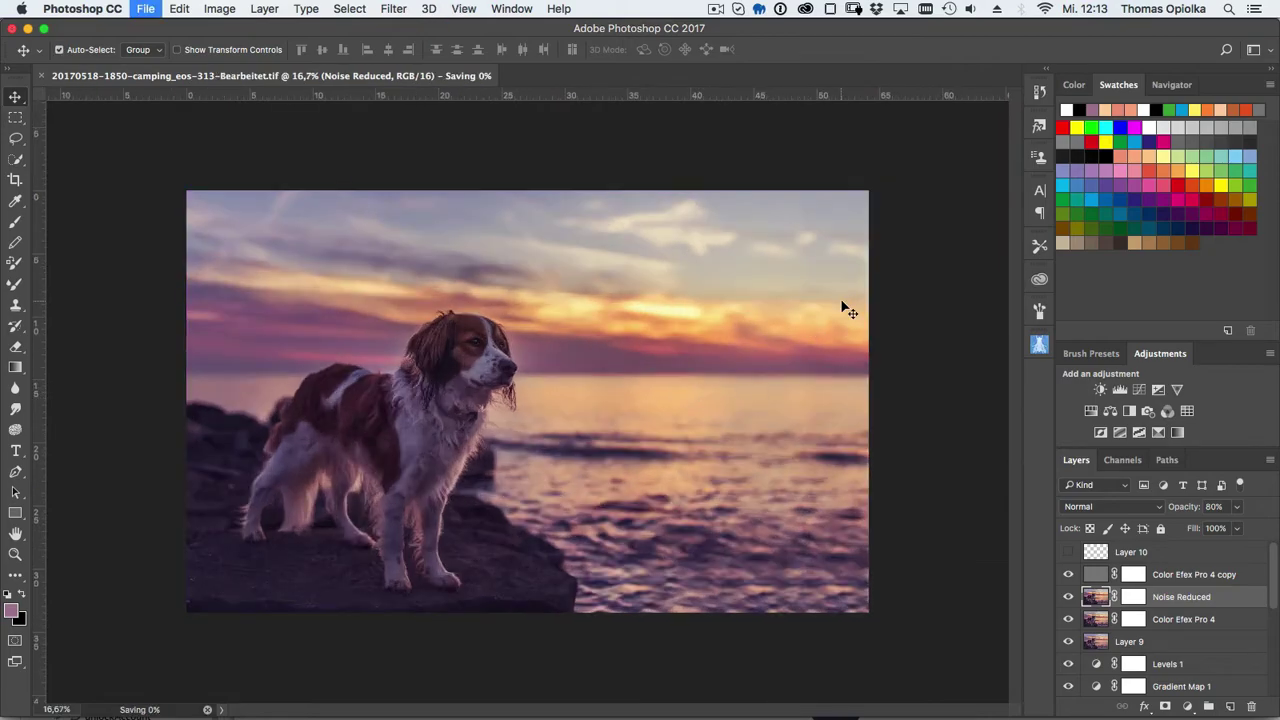
click(716, 8)
click(750, 86)
key(c)
click(1200, 552)
key(Delete)
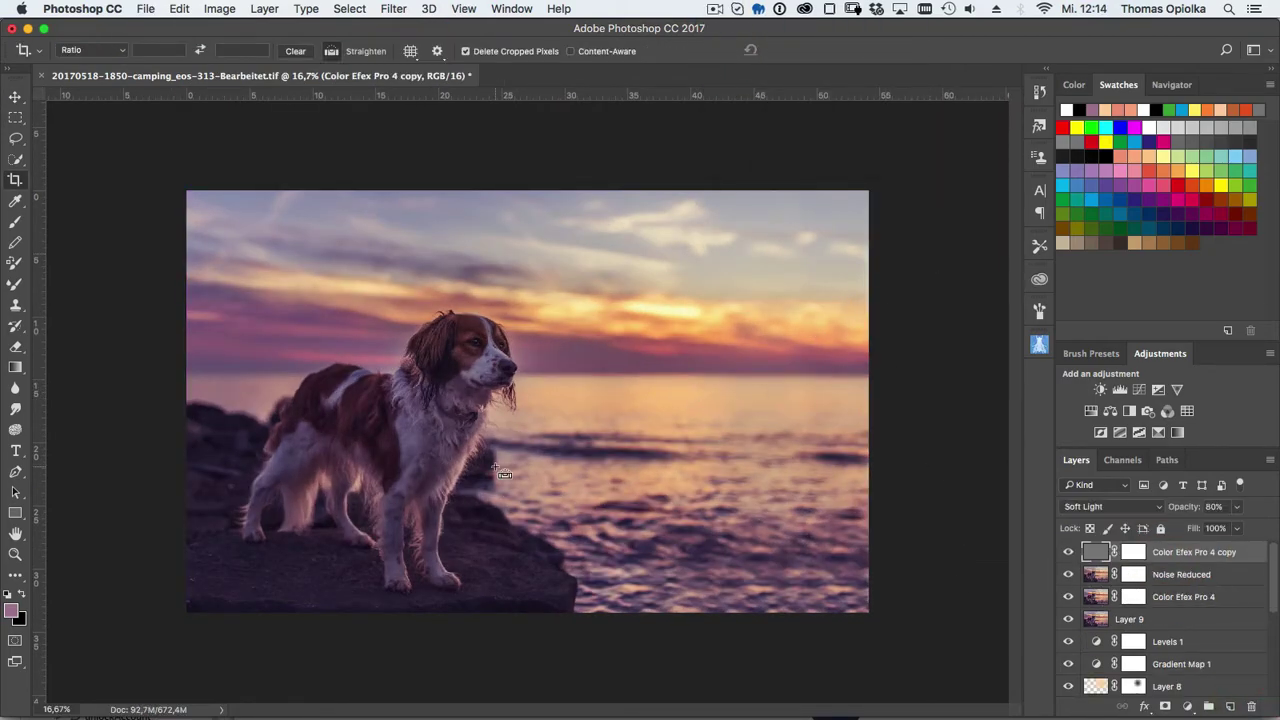
key(super+Tab)
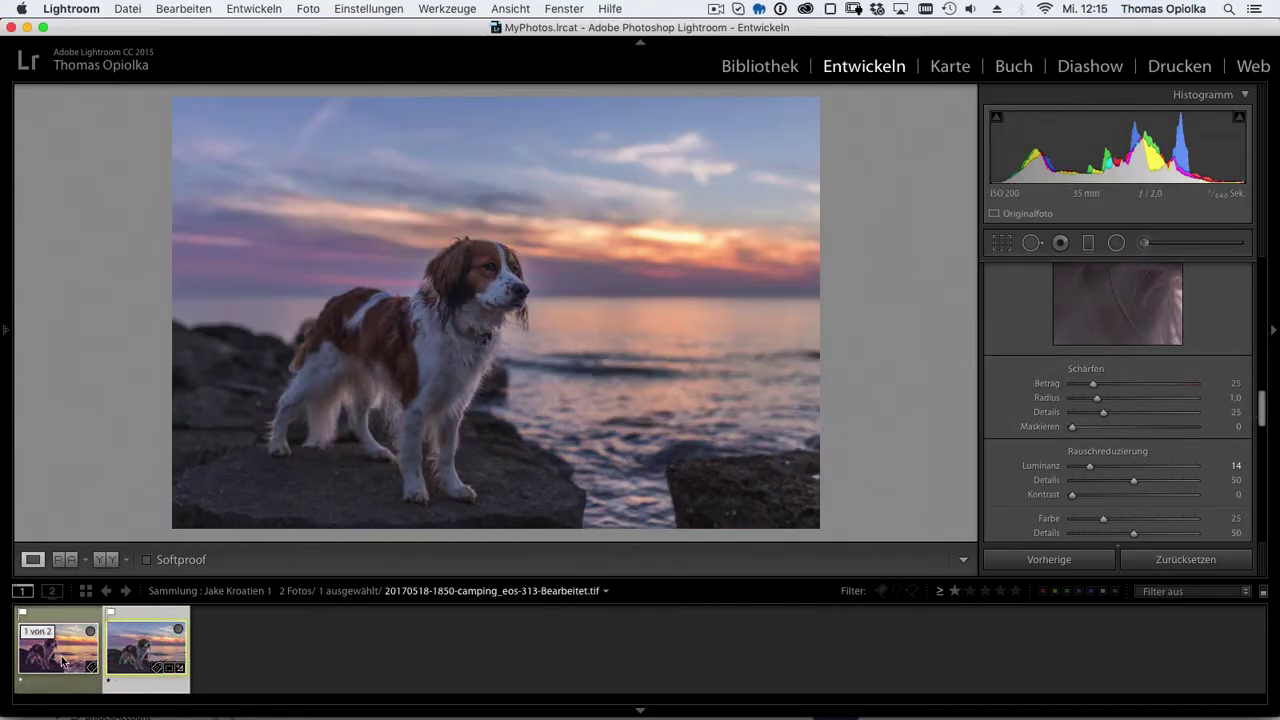
- Open the edited TIF in Develop and add a radial filter over the bottom-left rock
click(57, 645)
click(641, 711)
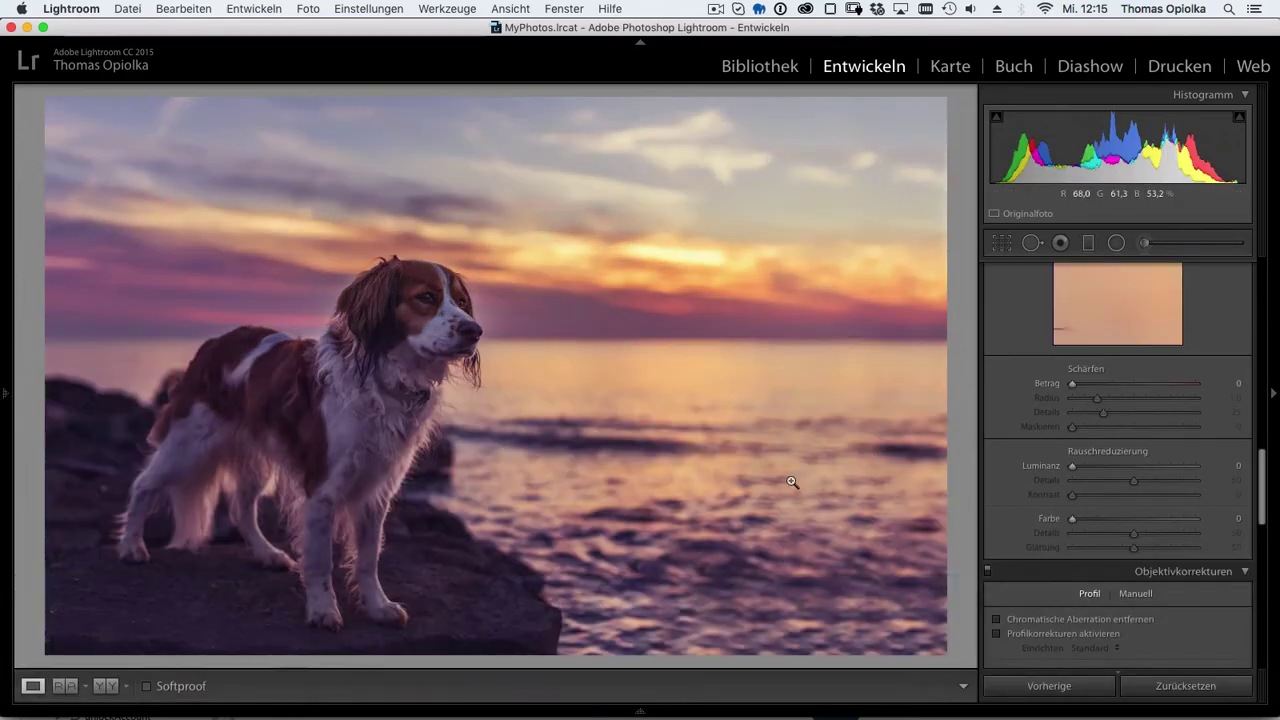
click(6, 393)
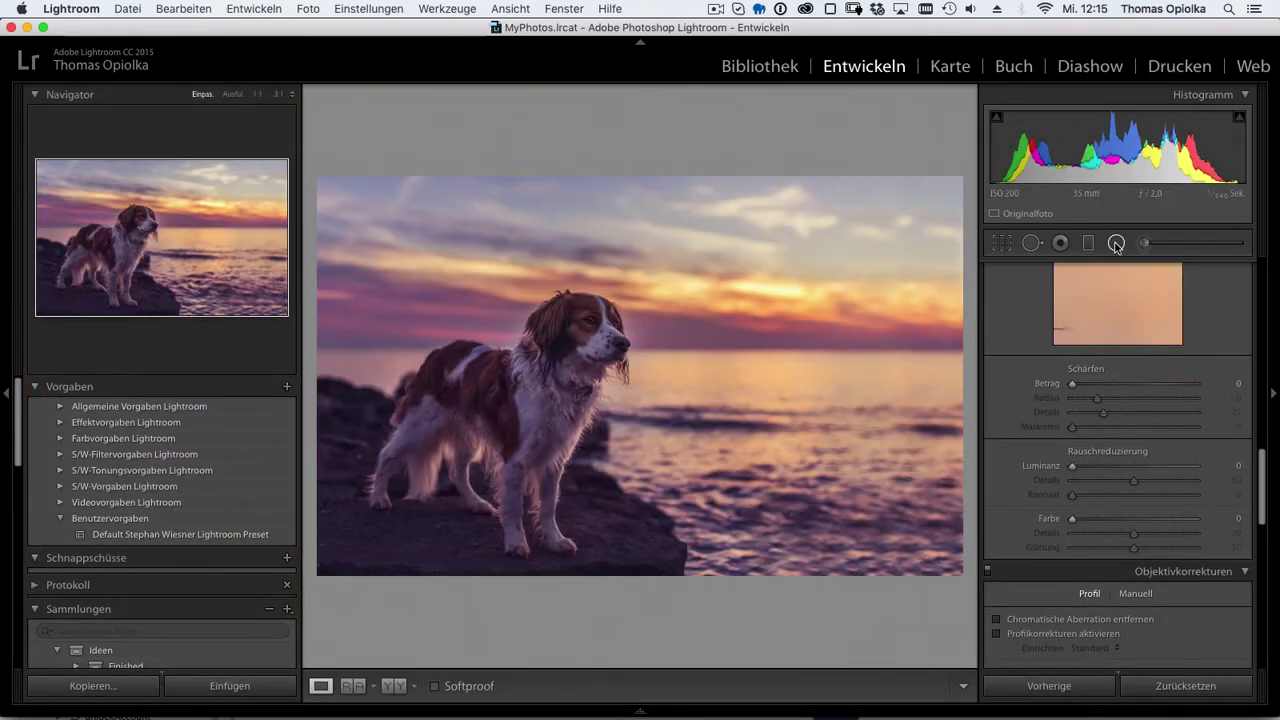
click(1116, 243)
drag(431, 533, 535, 575)
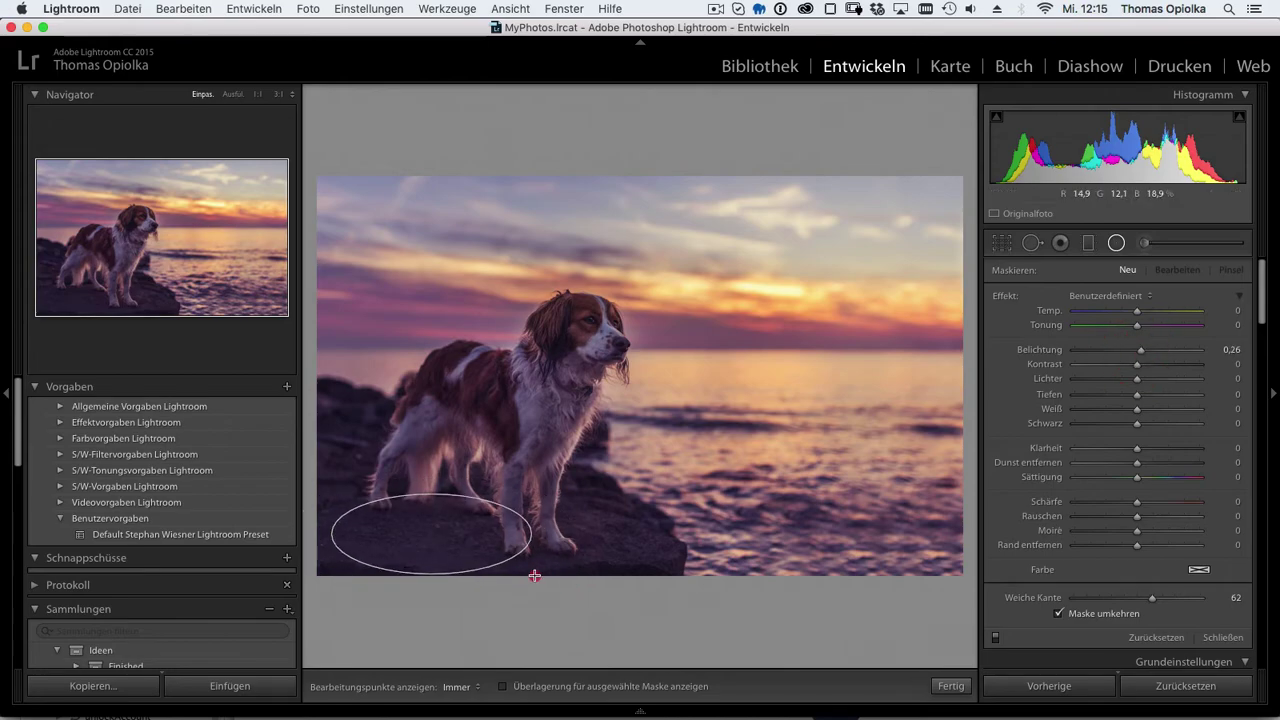
drag(1141, 350, 1146, 350)
mouse_move(535, 533)
mouse_down()
mouse_move(686, 533)
mouse_move(668, 500)
mouse_up()
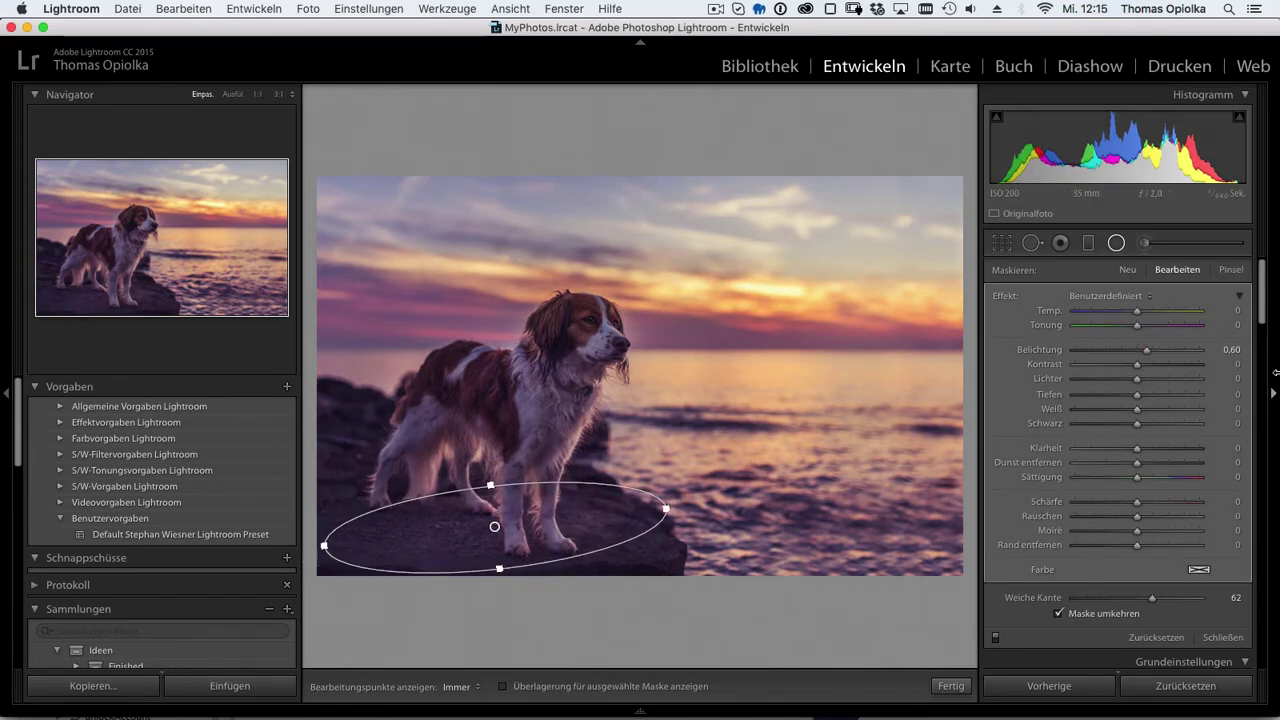
click(1127, 269)
- Draw a radial filter around the dog's head, discarding a trial diagonal filter
drag(576, 334, 623, 371)
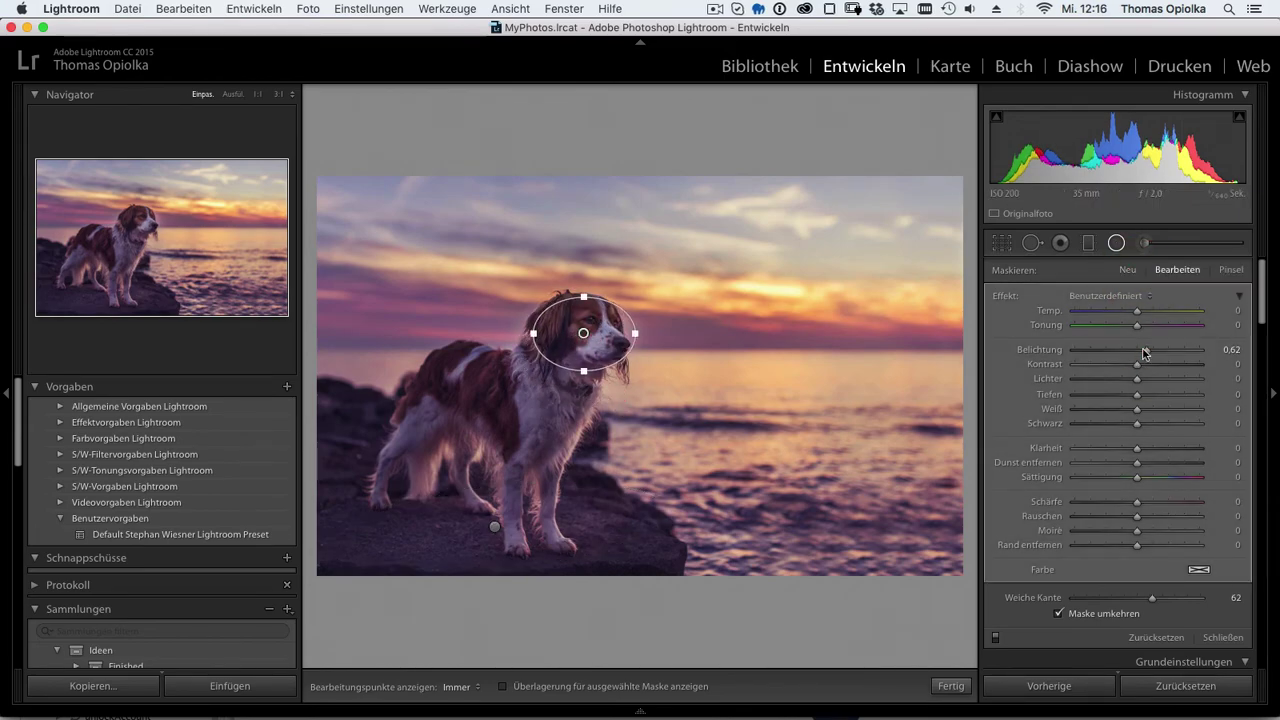
click(731, 545)
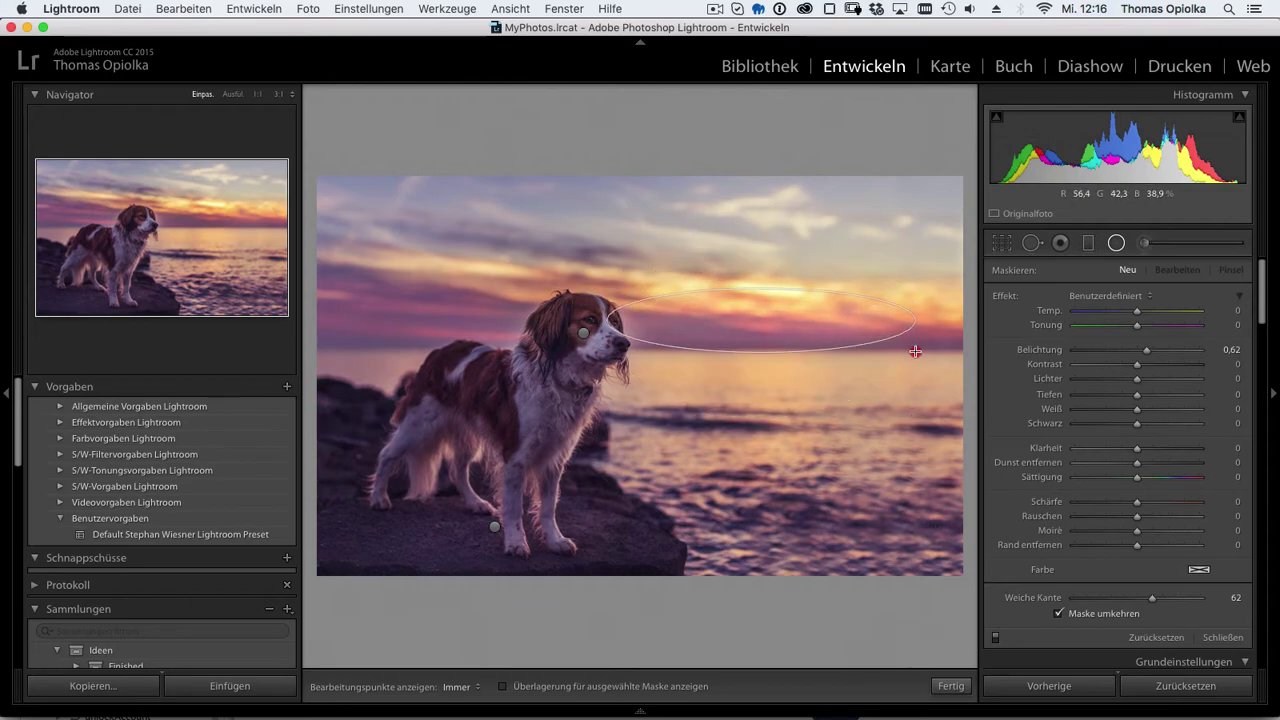
drag(778, 308, 590, 370)
drag(800, 300, 714, 336)
key(ctrl+z)
key(ctrl+shift+z)
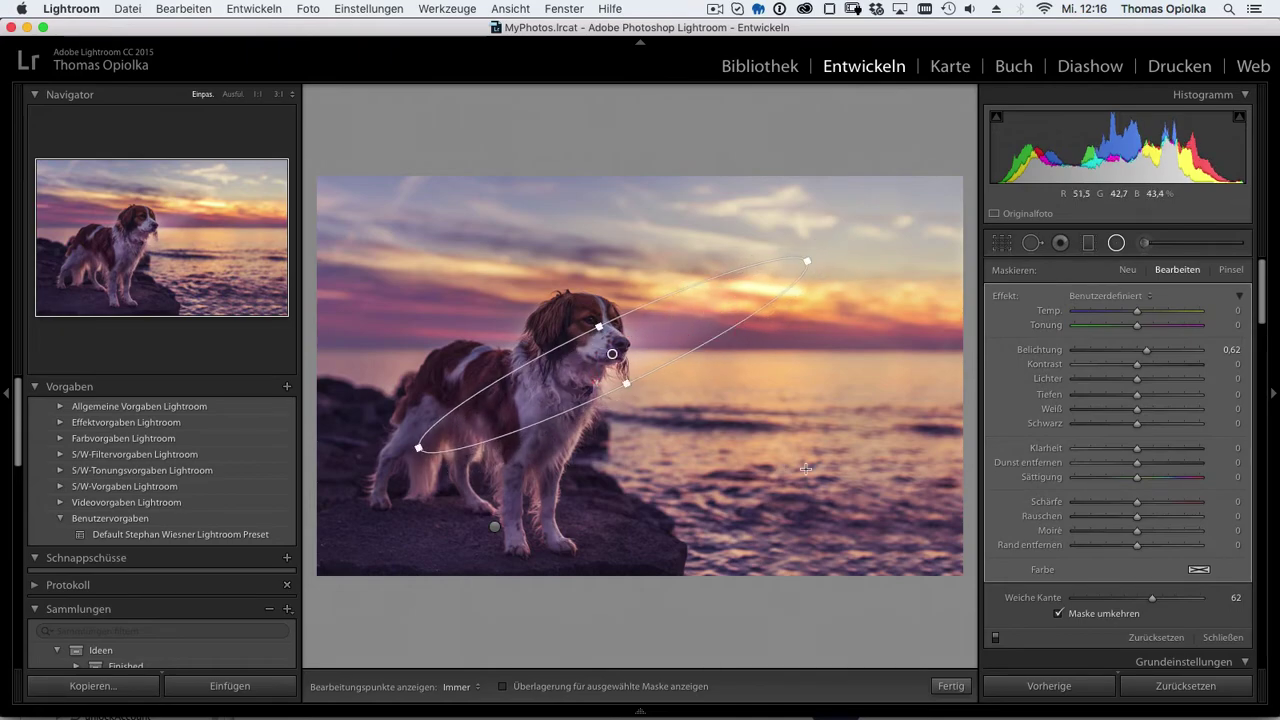
click(1100, 613)
mouse_move(1146, 350)
mouse_down()
mouse_move(1128, 357)
mouse_move(1140, 357)
mouse_up()
click(1117, 251)
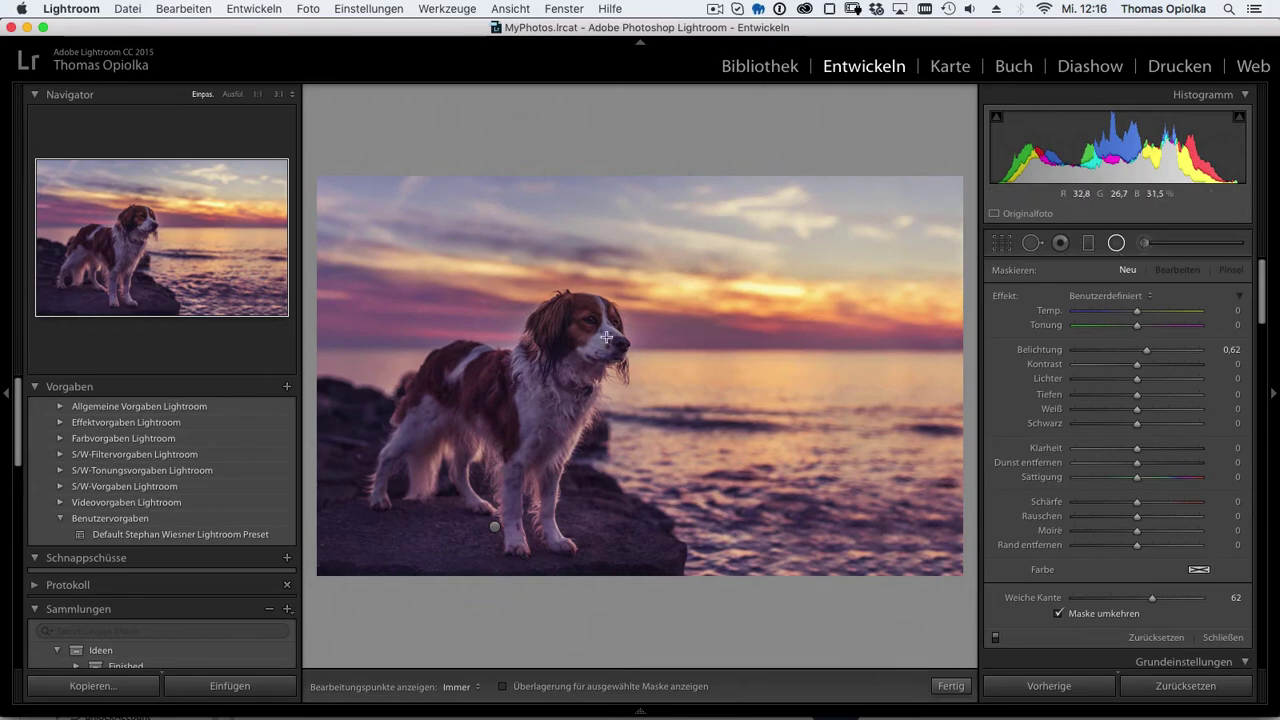
drag(579, 332, 627, 370)
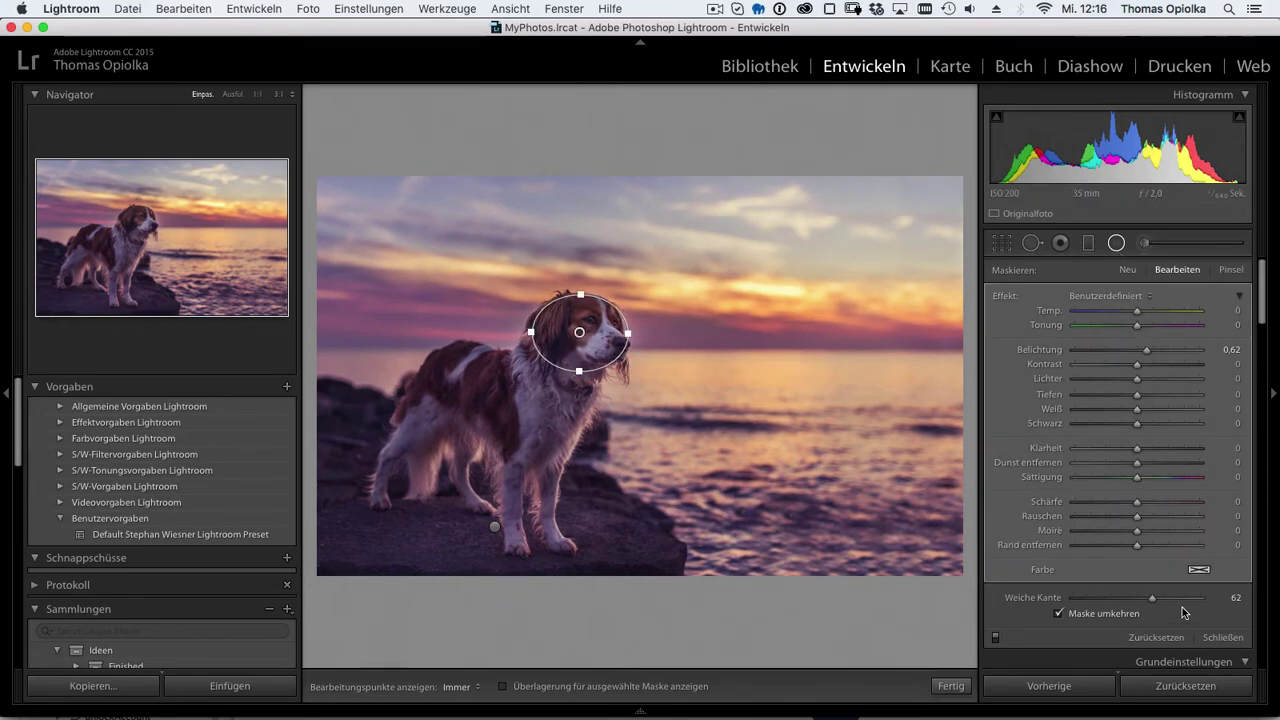
- Add radial filters on the left rock, rock below the dog, hind leg, chest and back
click(1128, 270)
drag(334, 408, 380, 430)
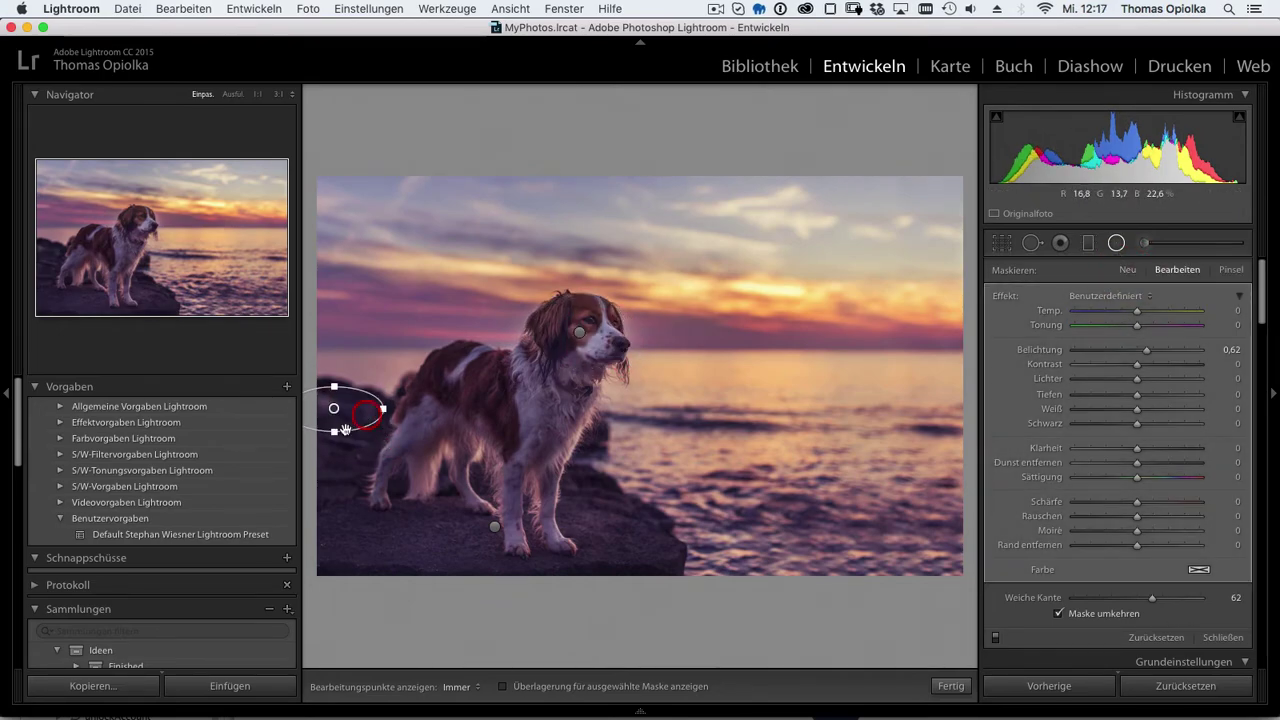
drag(610, 500, 645, 516)
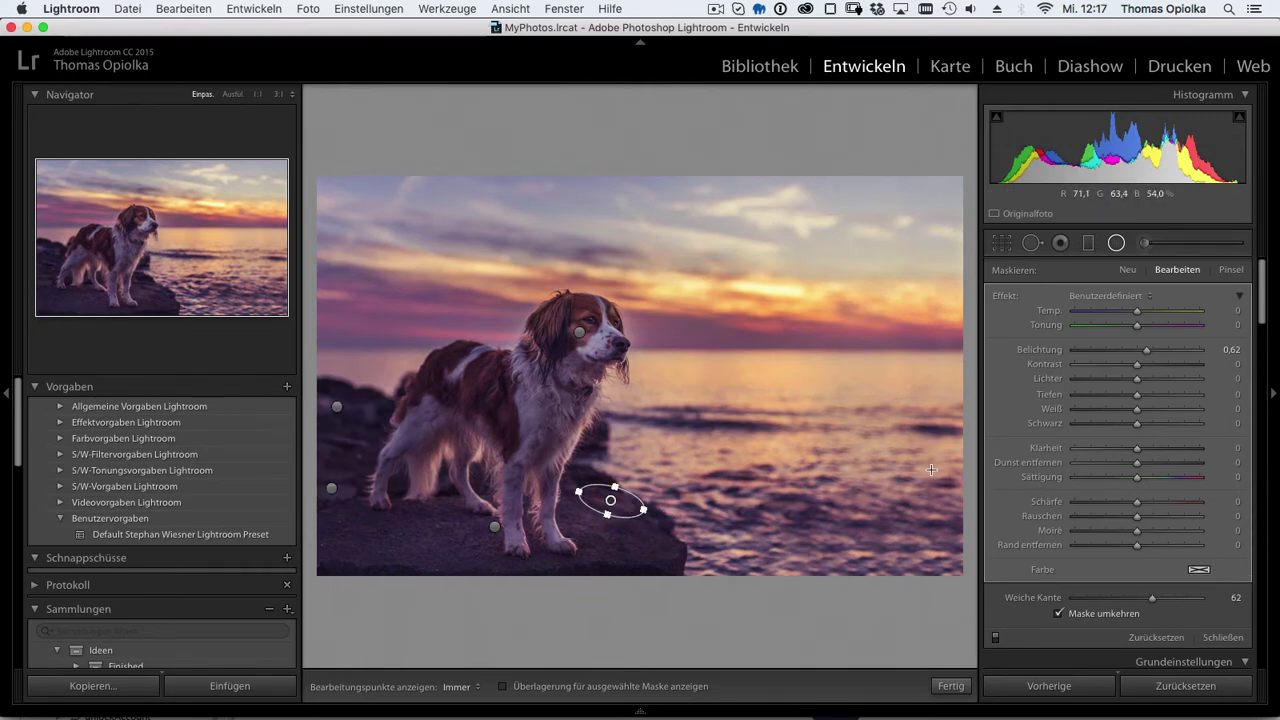
drag(409, 436, 435, 432)
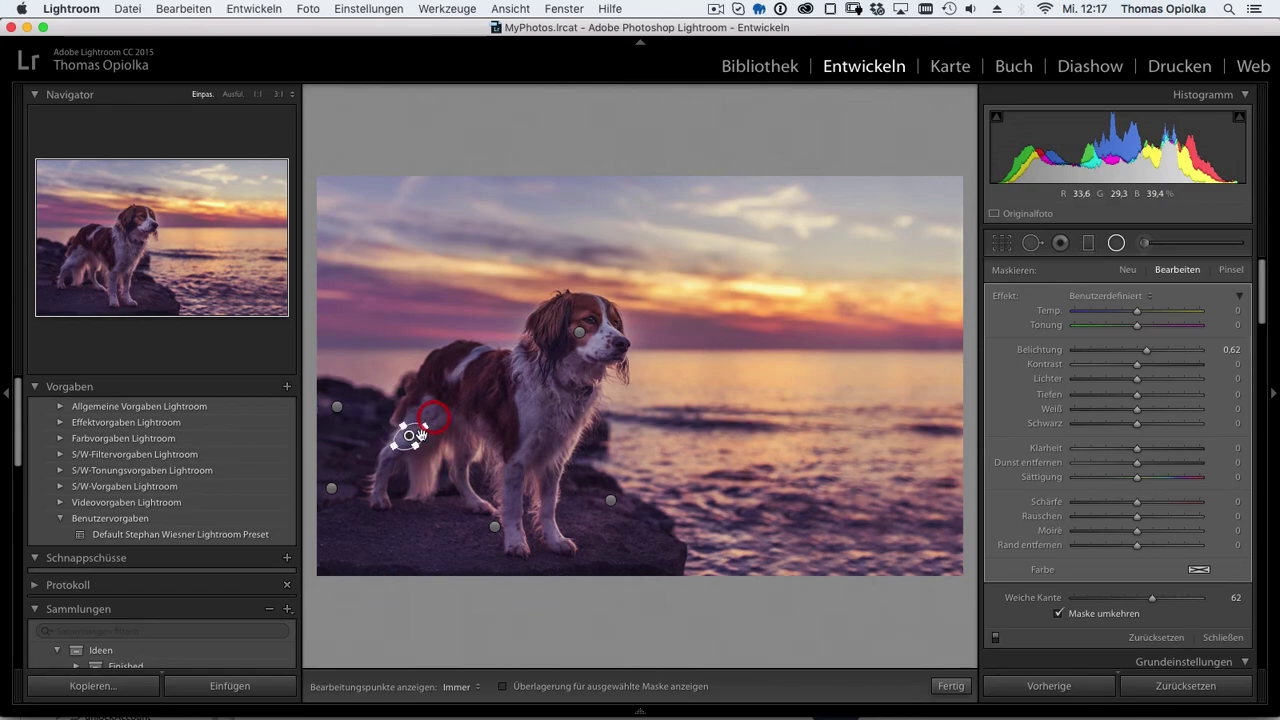
mouse_move(527, 419)
mouse_down()
mouse_move(543, 446)
mouse_move(523, 431)
mouse_up()
drag(471, 376, 489, 401)
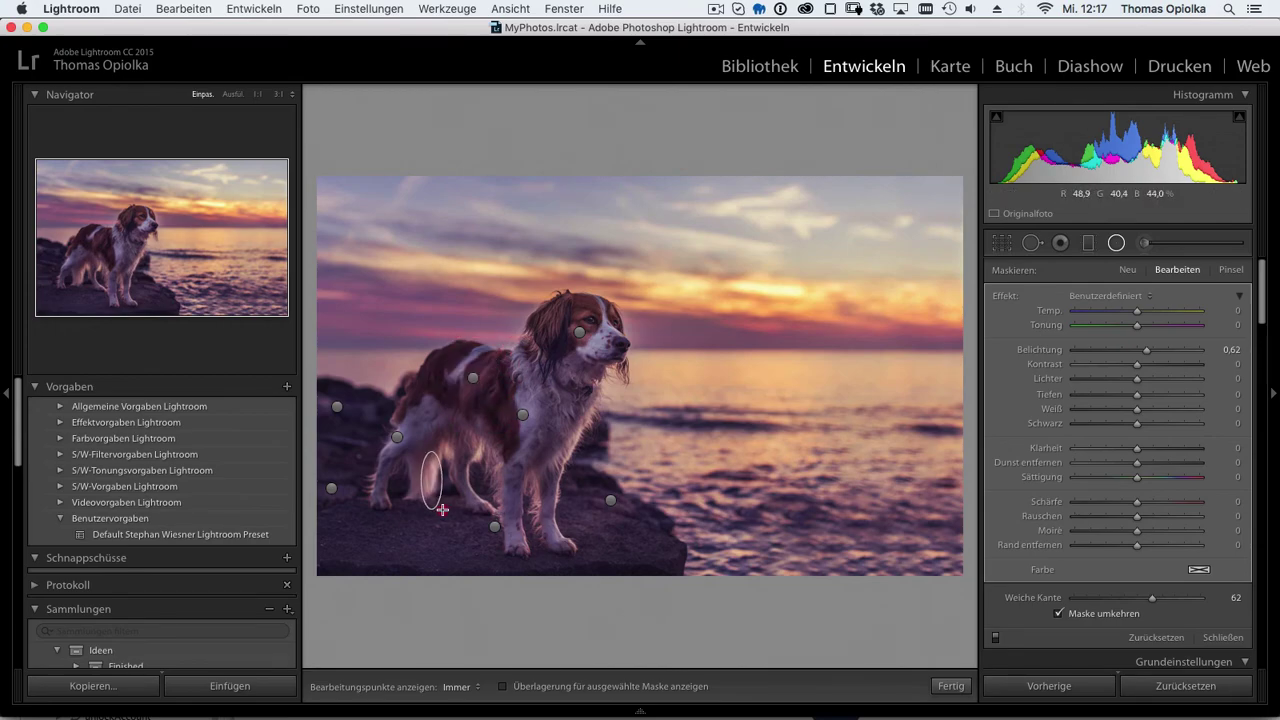
drag(442, 510, 423, 486)
drag(589, 559, 587, 562)
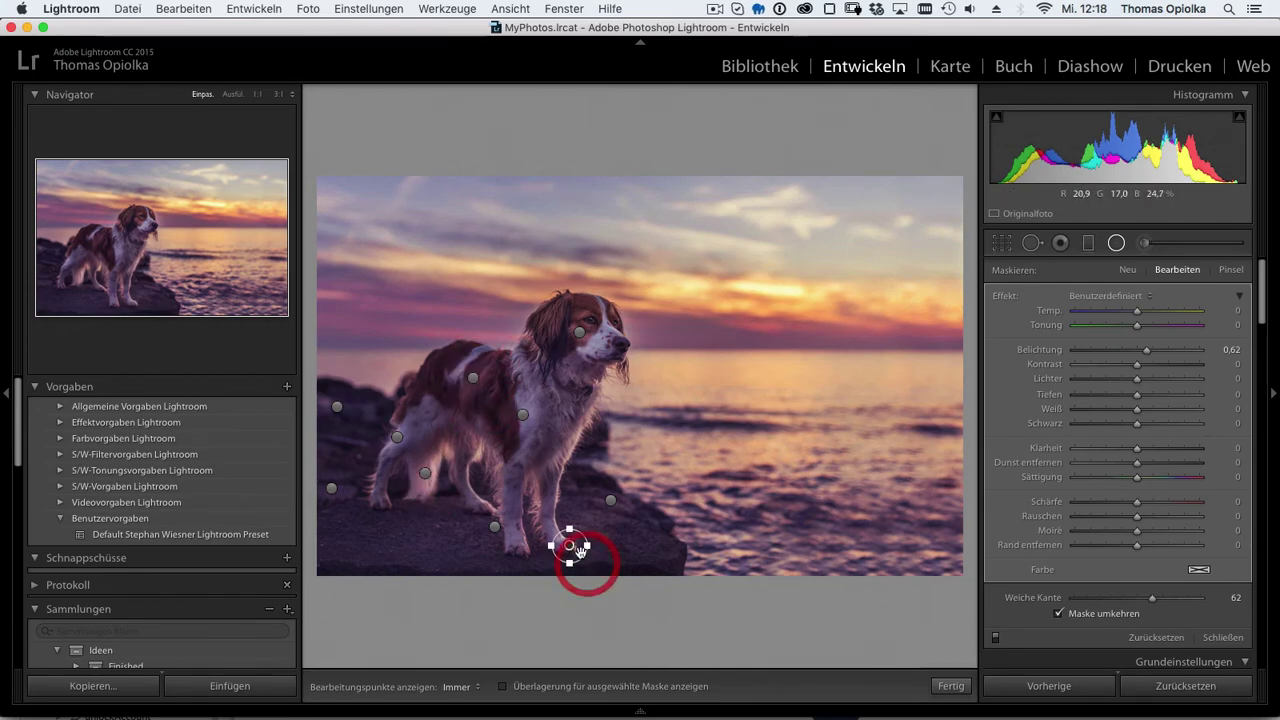
click(1116, 243)
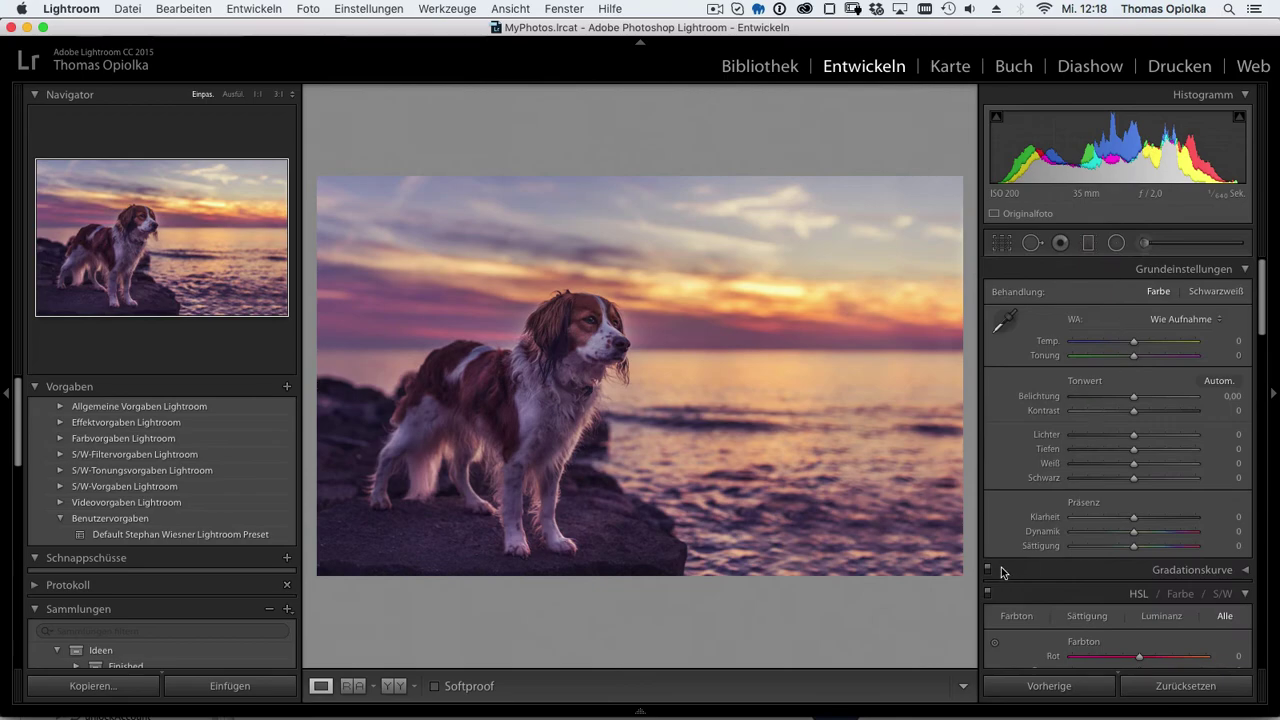
- Compare the filters on and off, and enlarge the rock filter across the rock
key(shift+m)
double_click(996, 638)
click(610, 500)
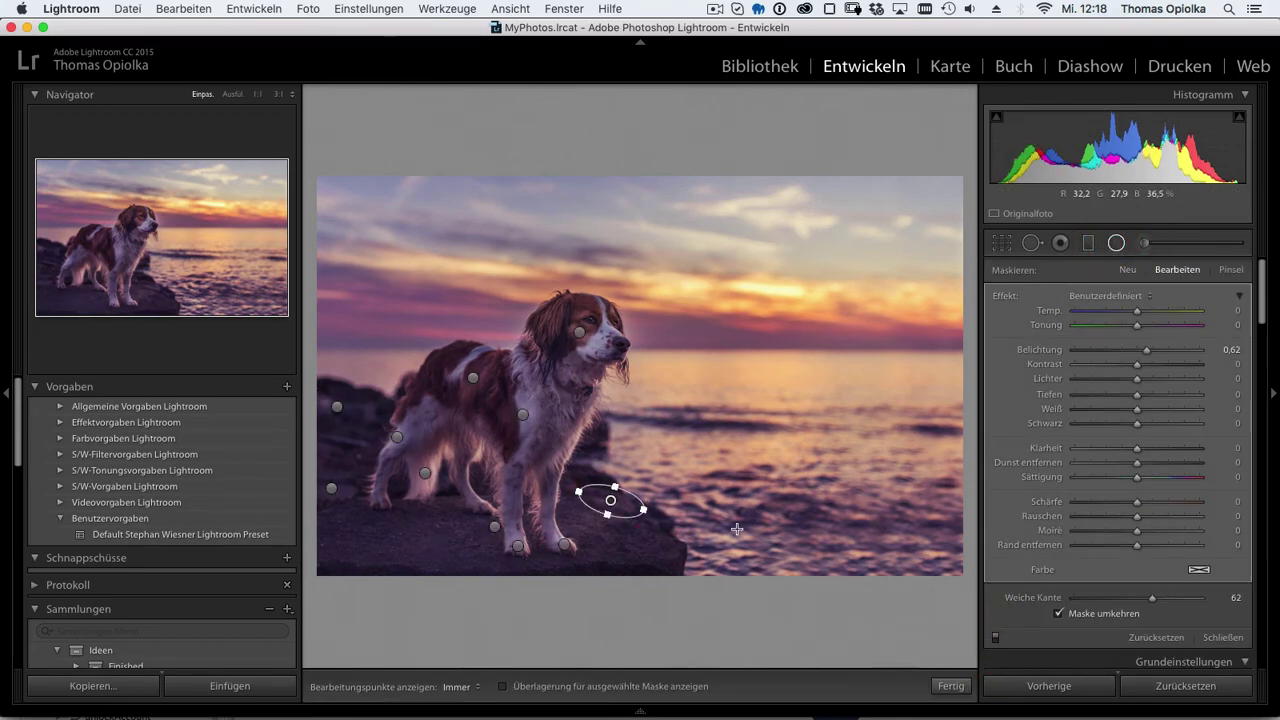
click(995, 638)
click(995, 638)
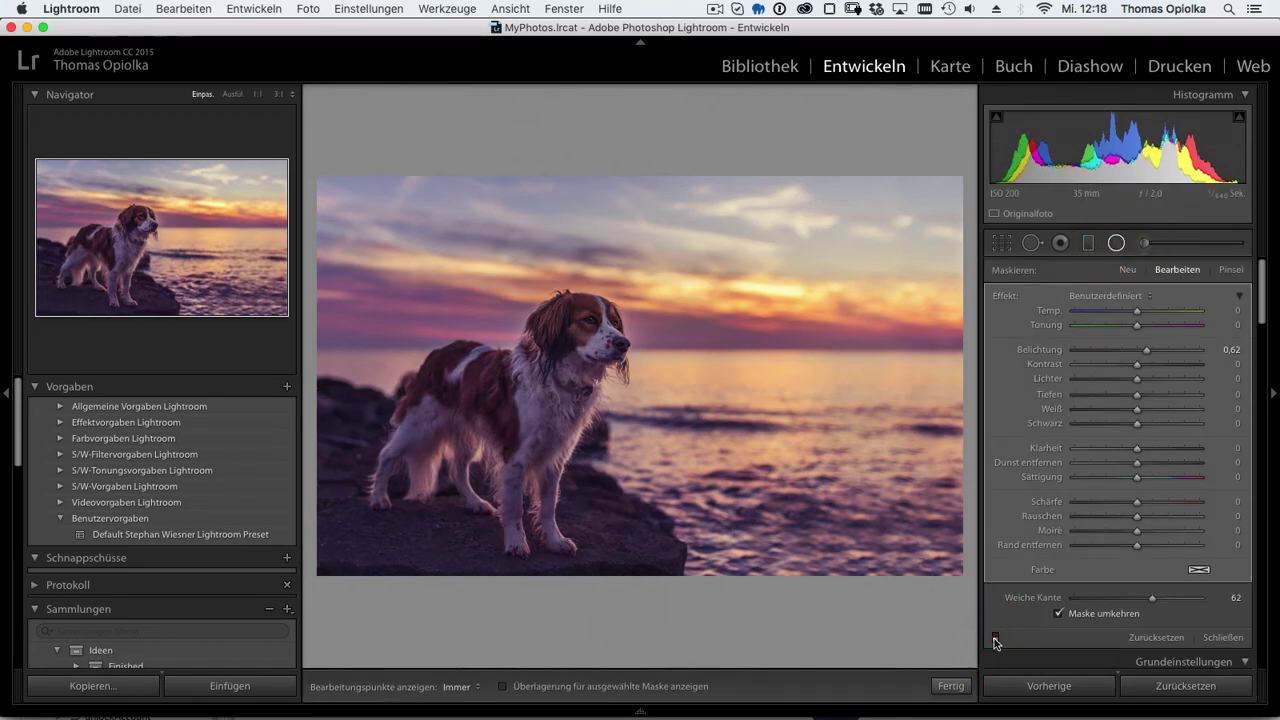
click(995, 638)
drag(632, 511, 529, 525)
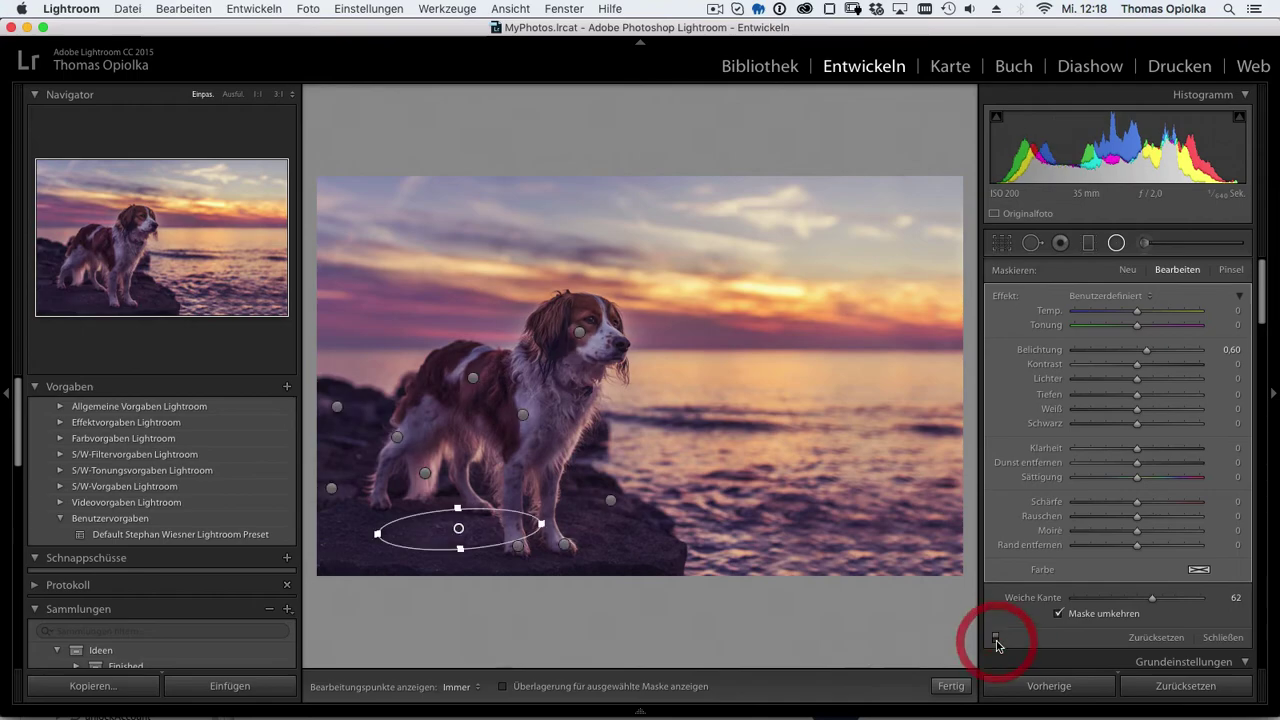
- Lower the left-rock filter's exposure to 0.36 and close the radial filter tool
click(522, 414)
click(580, 332)
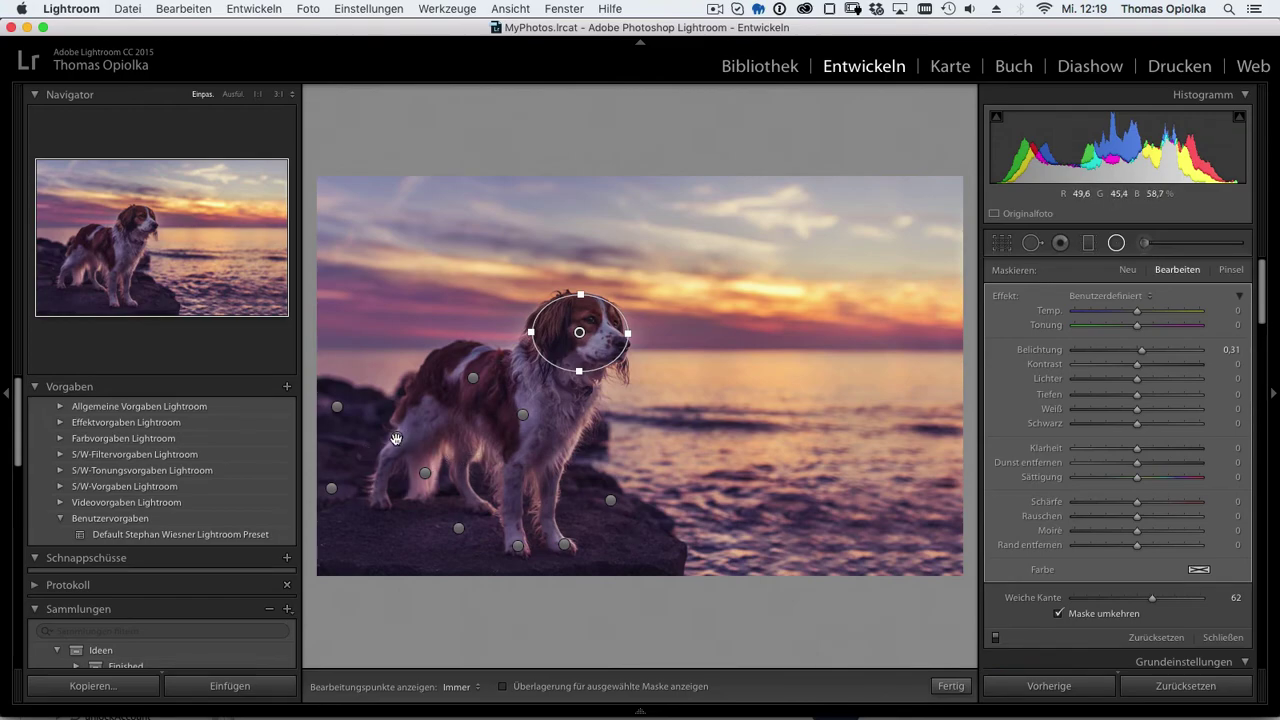
click(396, 439)
drag(1146, 350, 1142, 350)
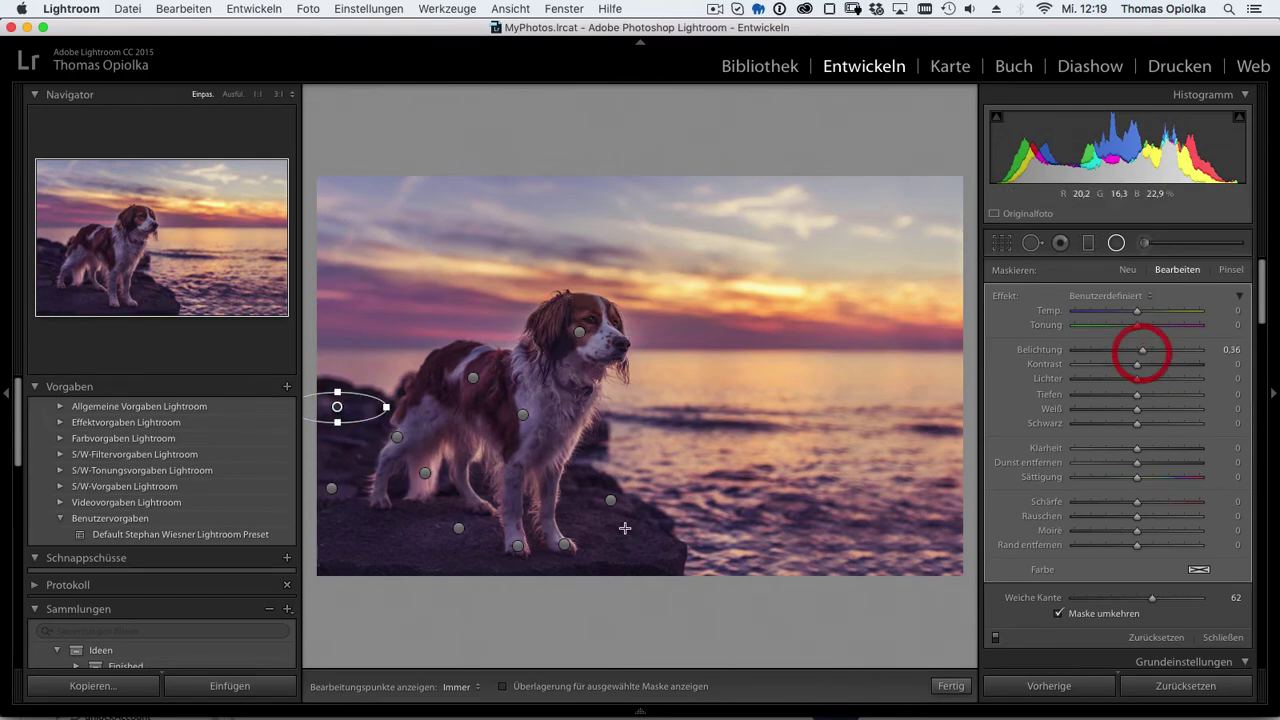
click(995, 638)
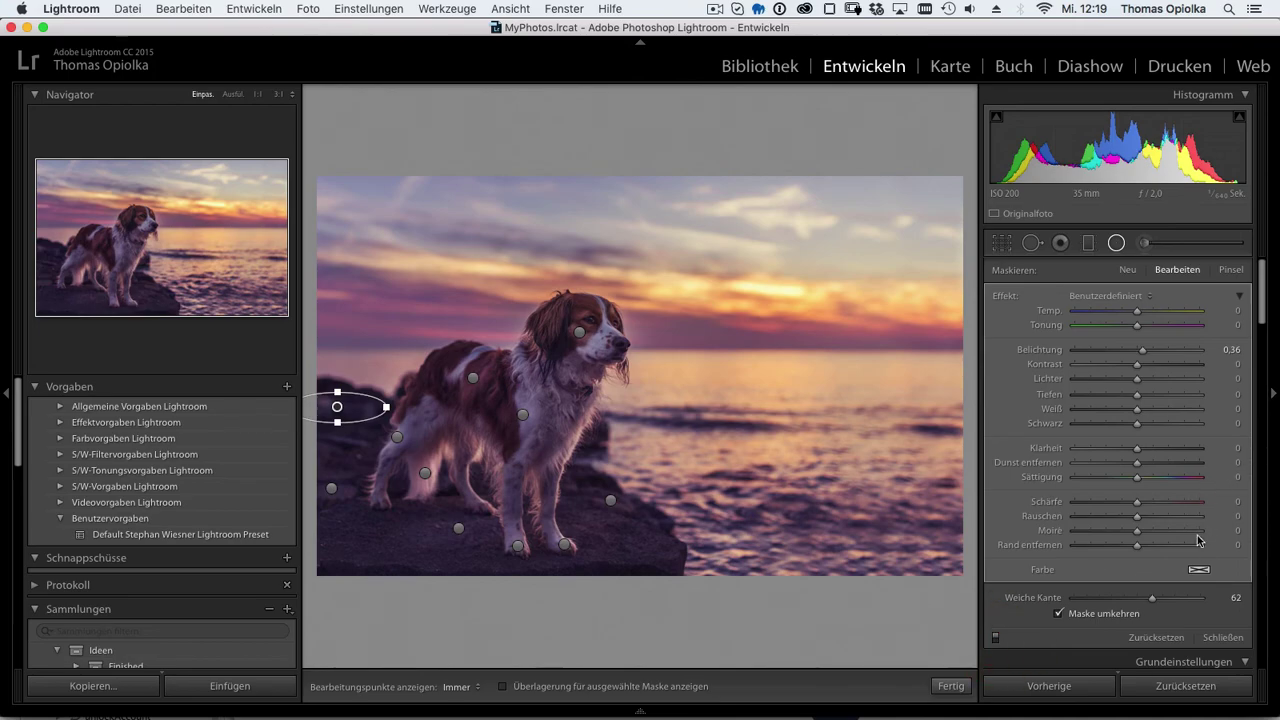
key(z)
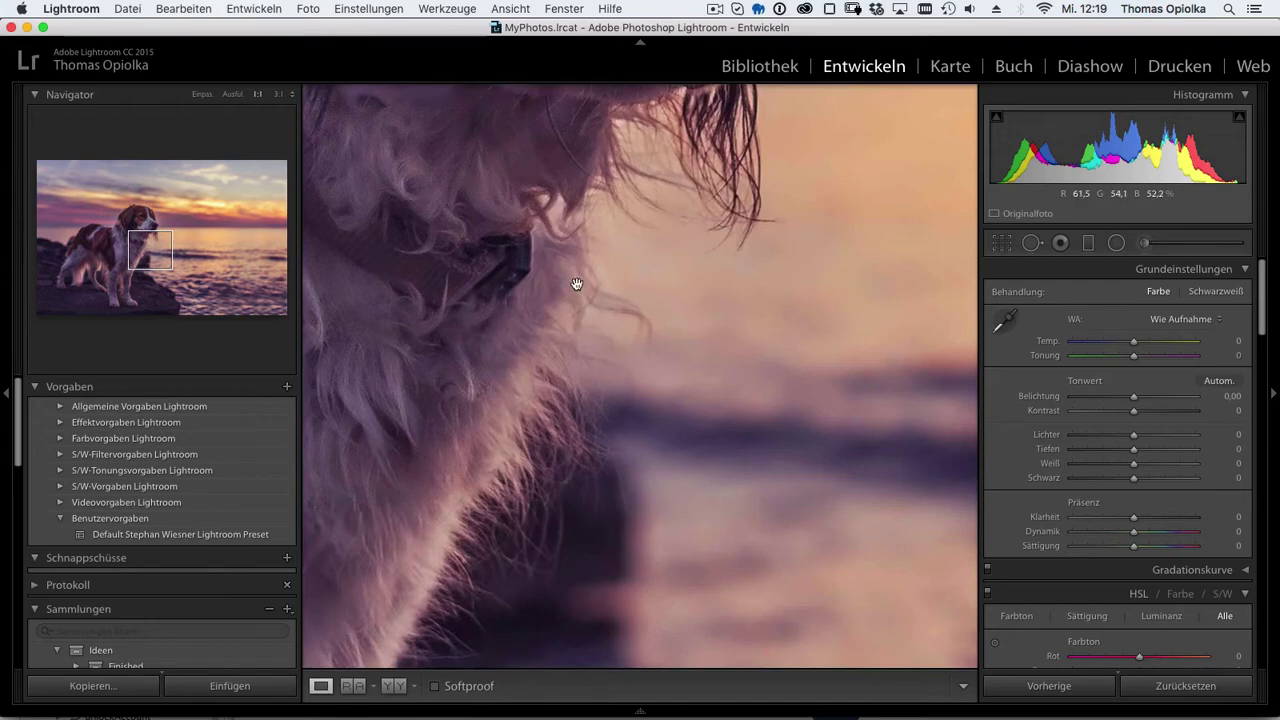
- Add a post-crop vignette, trying -18 before settling on an amount of -12
click(736, 456)
drag(736, 456, 691, 486)
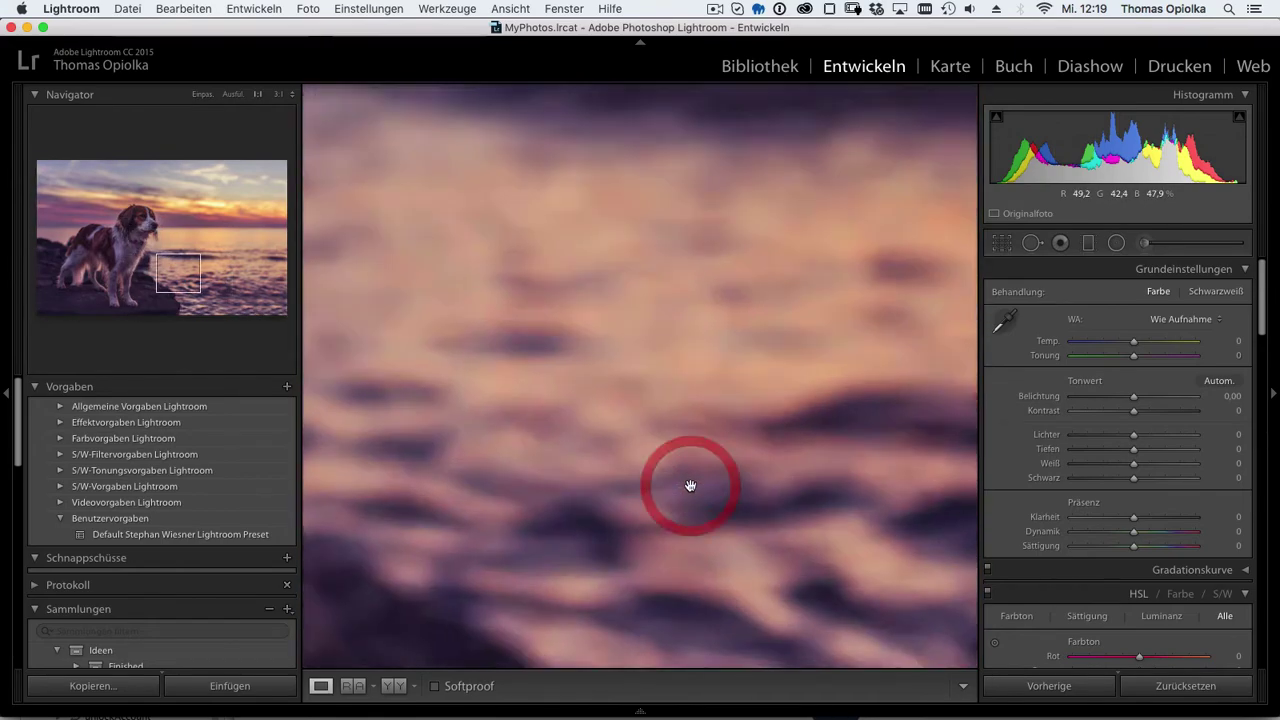
scroll(1149, 518, down, 5)
scroll(1149, 518, down, 5)
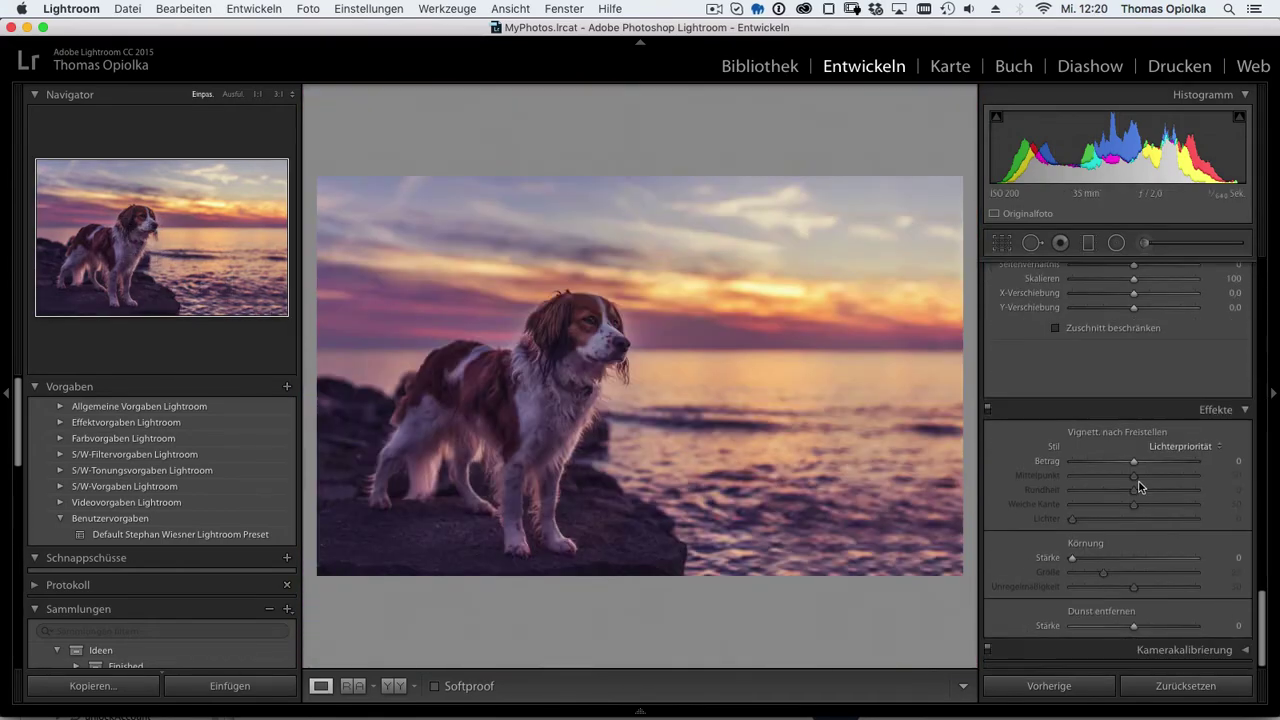
drag(1133, 461, 1125, 467)
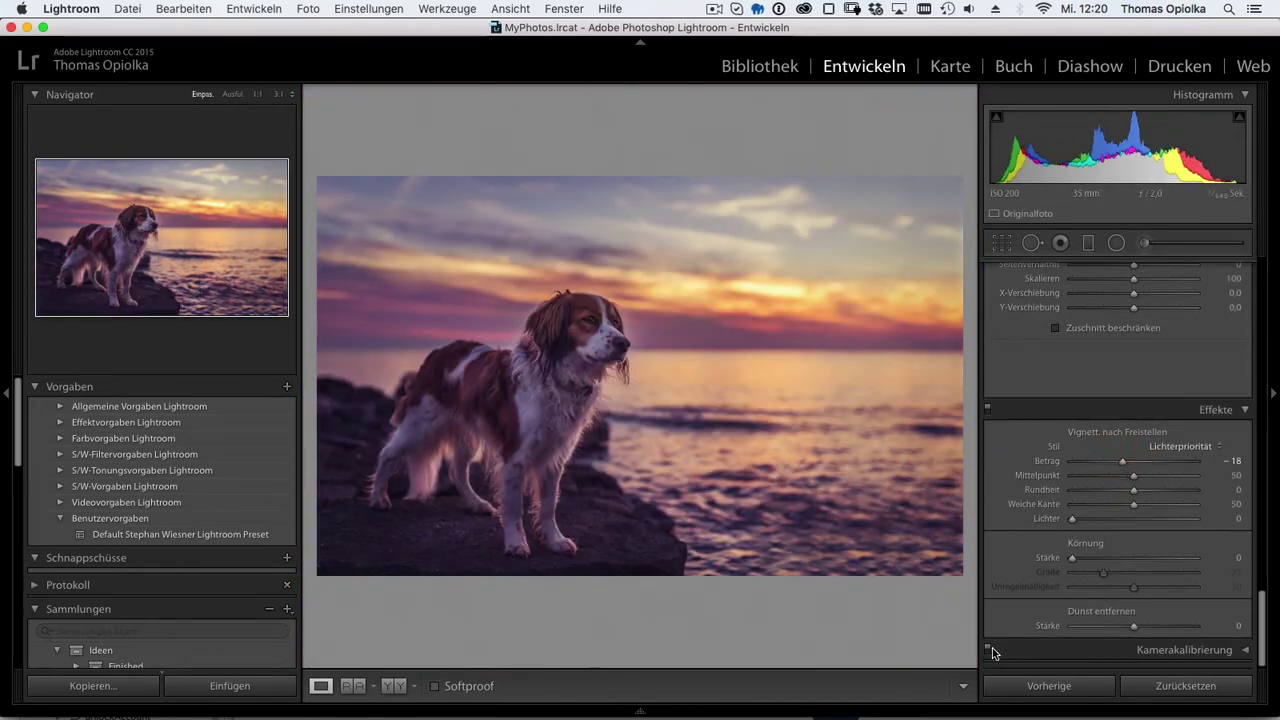
drag(1122, 462, 1128, 466)
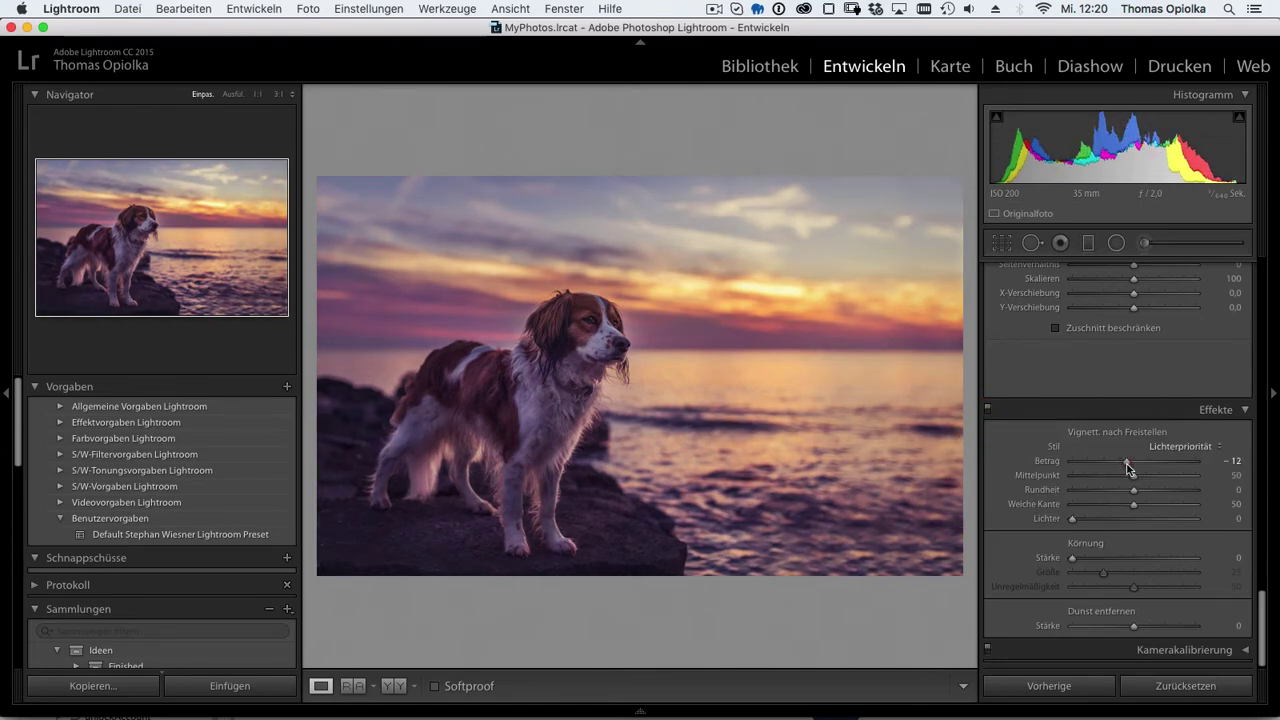
- Paint -0.78 exposure brush strokes over the upper-left sky and bottom edge
key(k)
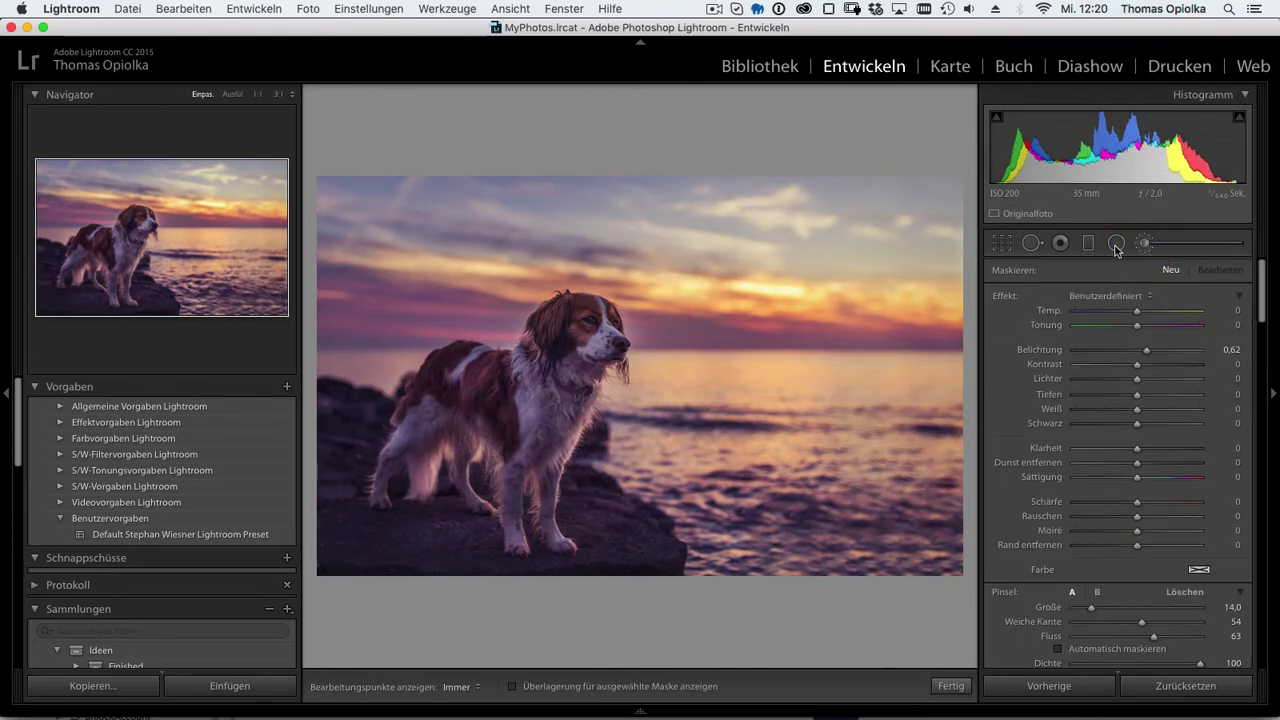
double_click(1013, 296)
click(347, 196)
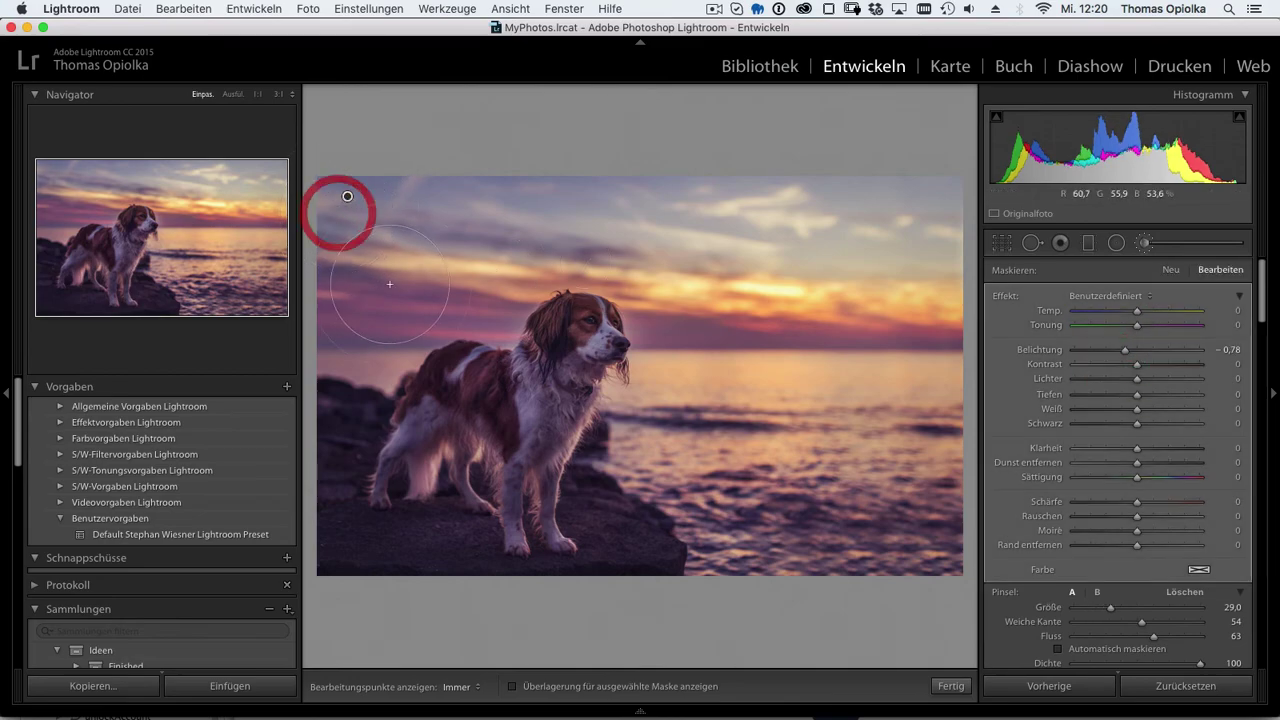
scroll(400, 540, up, 3)
scroll(425, 574, down, 8)
key(h)
click(644, 577)
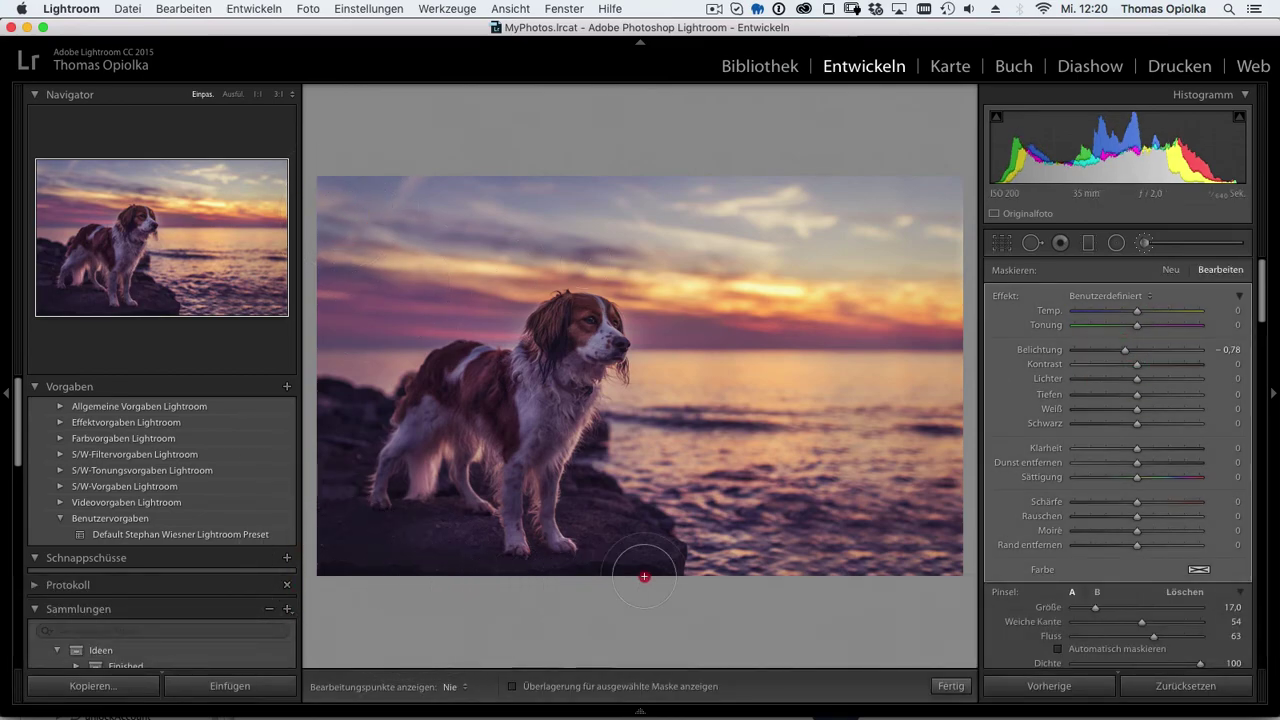
- Raise the overall Basic exposure to +0.05
key(h)
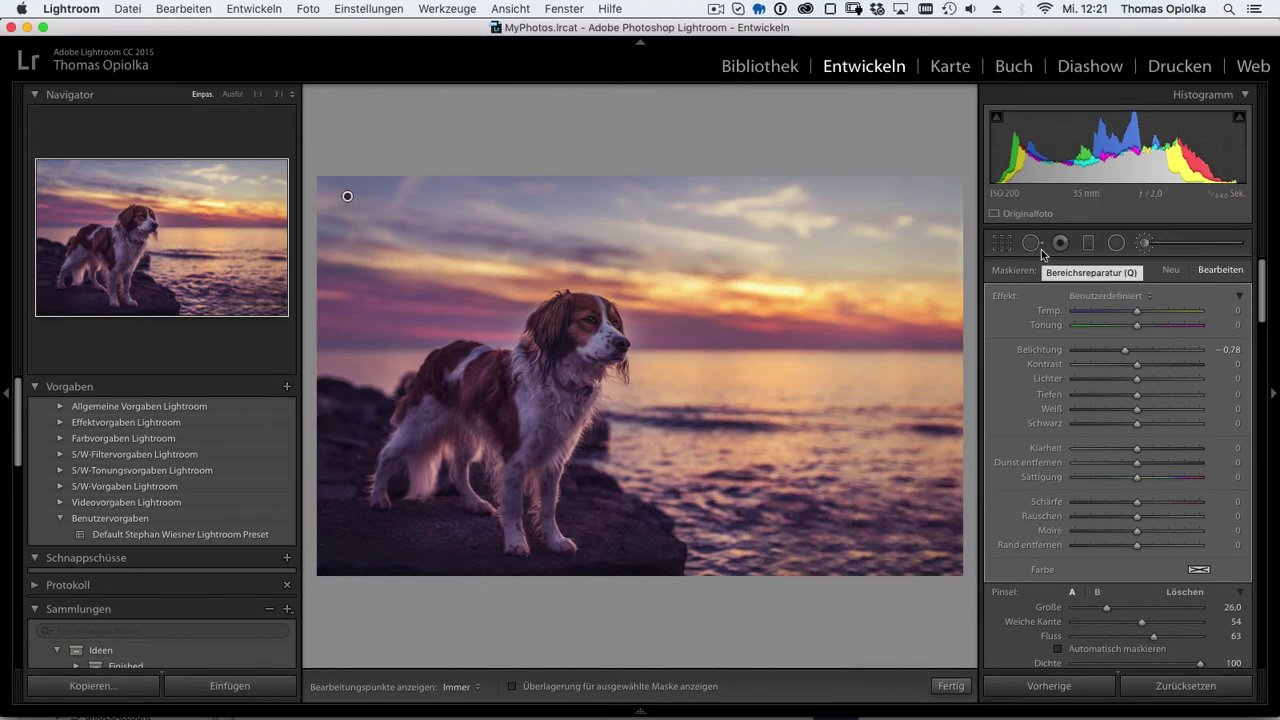
click(1145, 243)
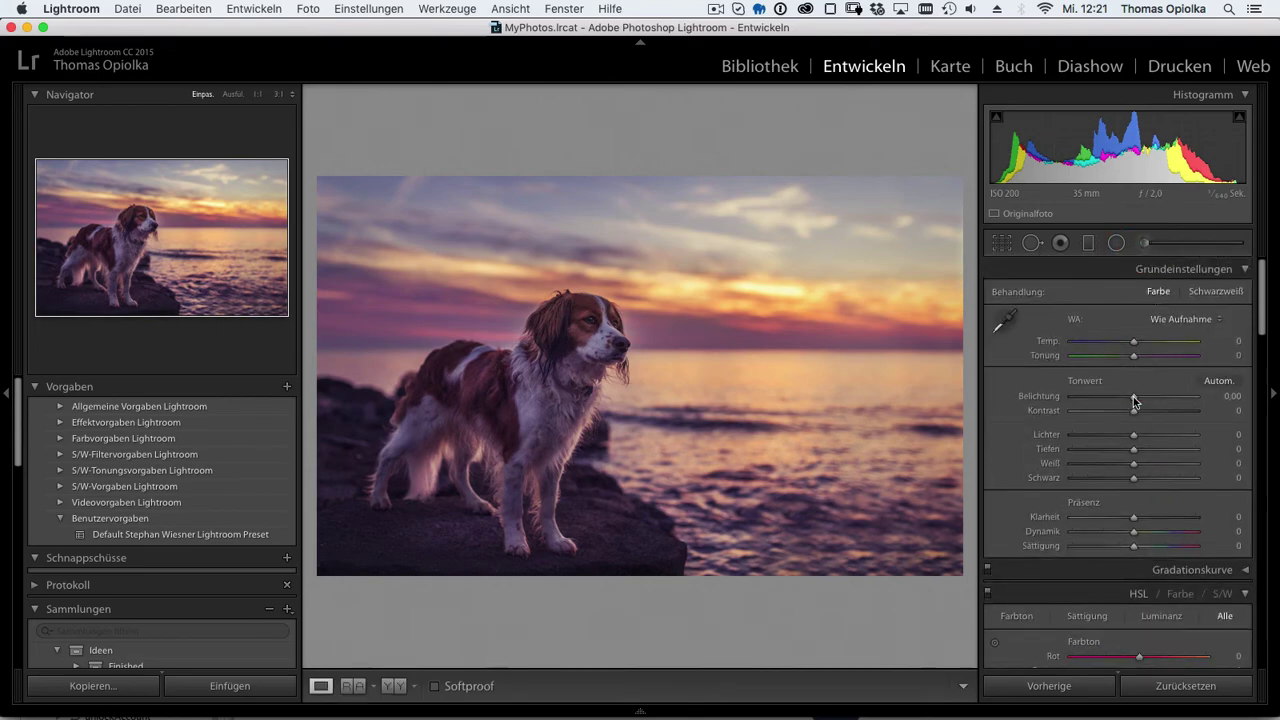
drag(1134, 398, 1137, 400)
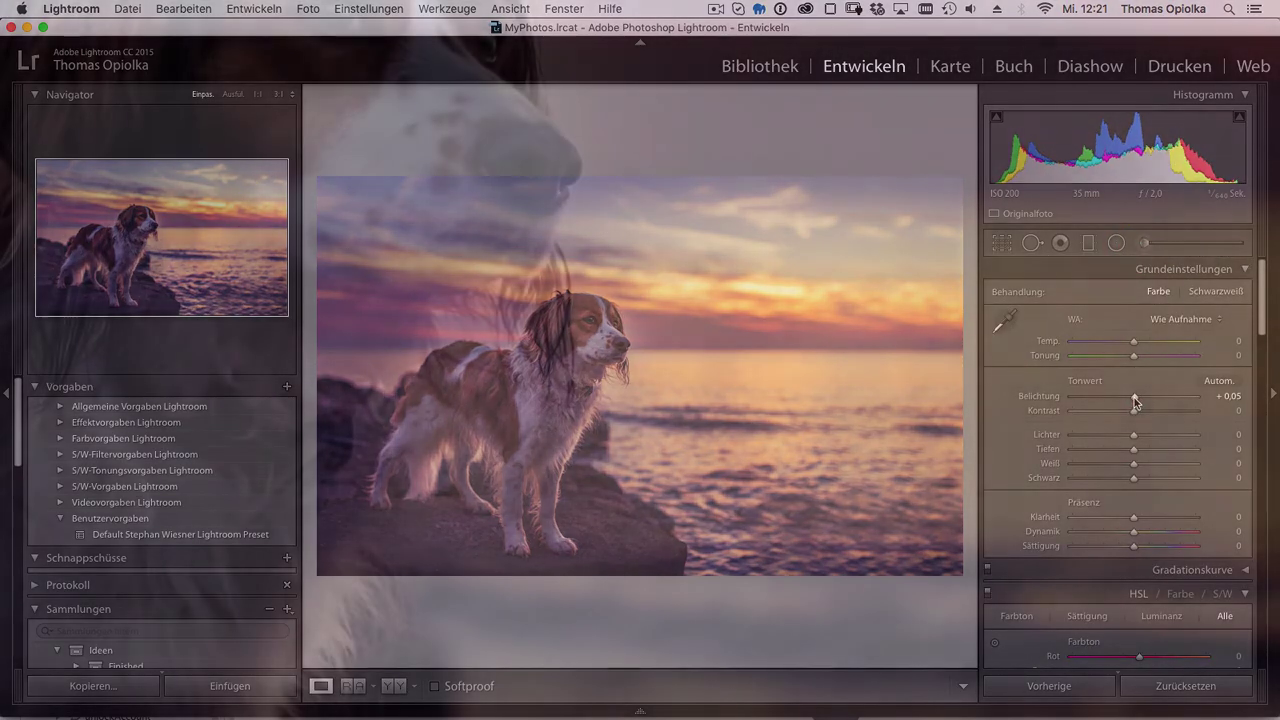